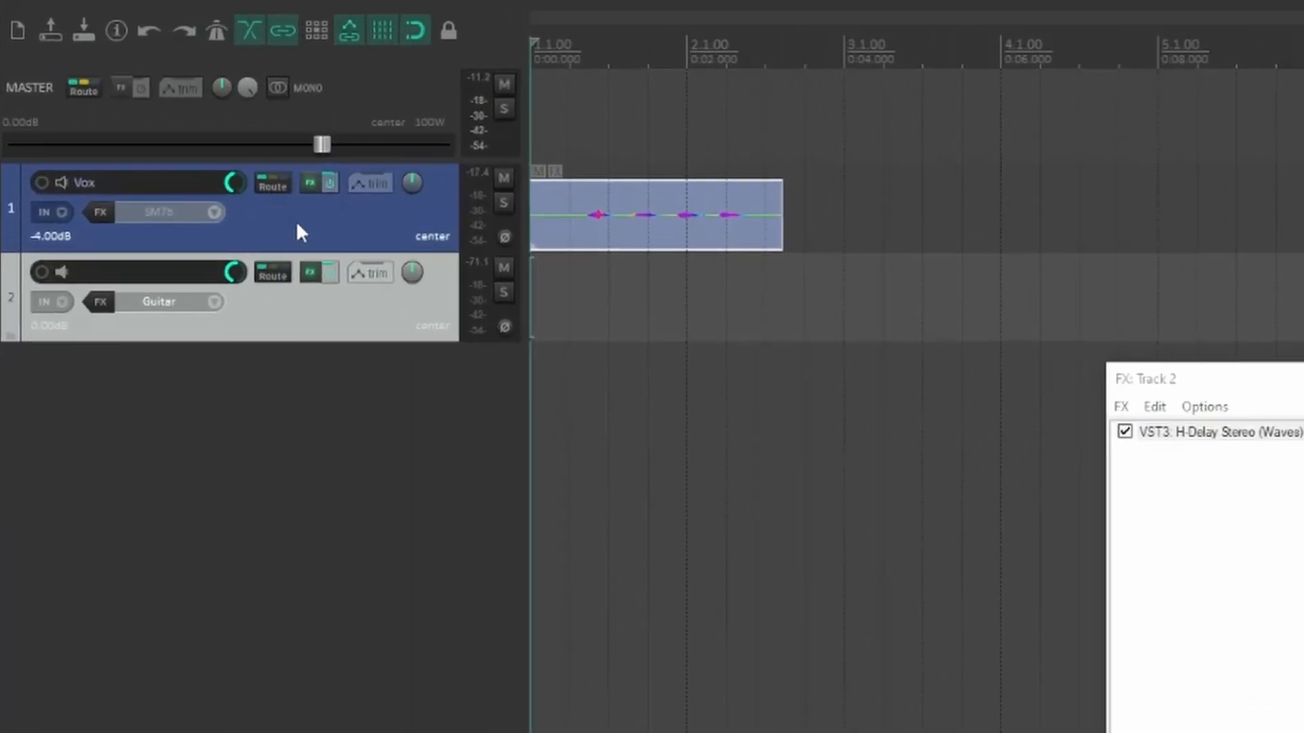
# Step: Create a send from the Vox track to the H-Delay track and play the project to audition it
pyautogui.moveTo(325, 314); pyautogui.dragTo(324, 315)
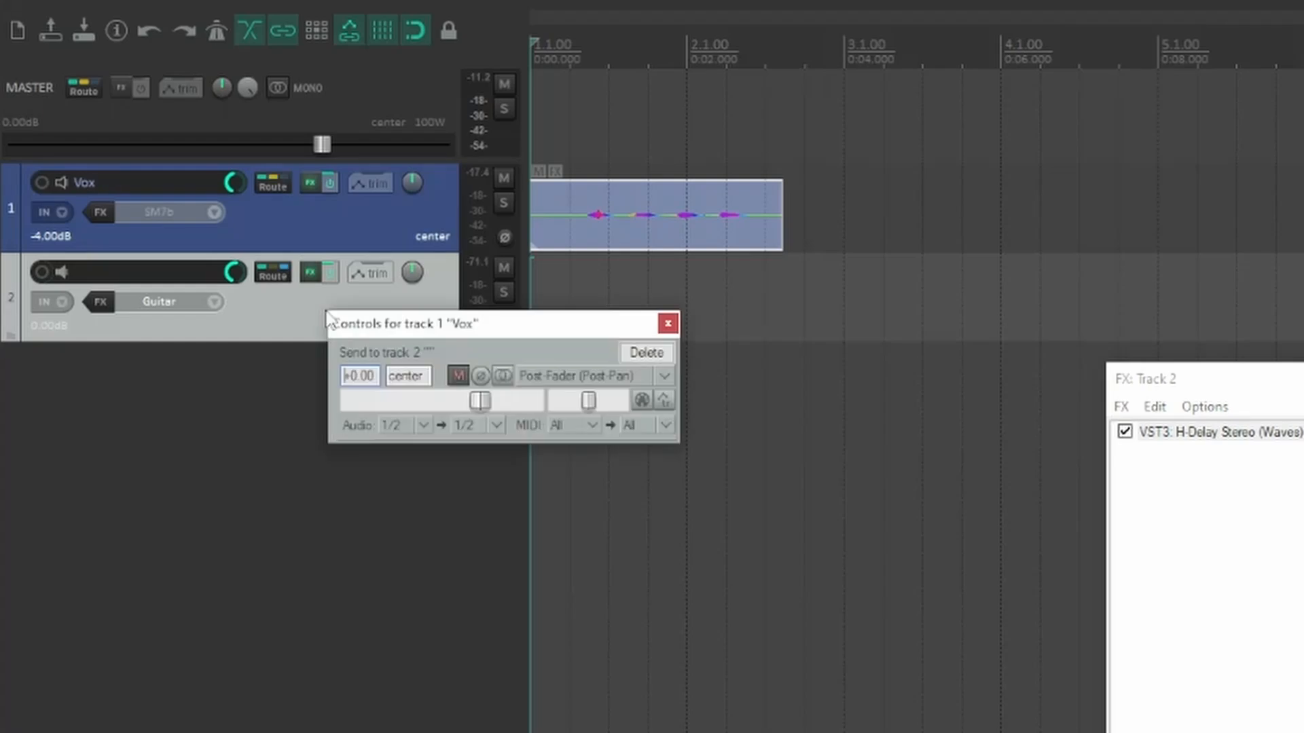
pyautogui.click(671, 326)
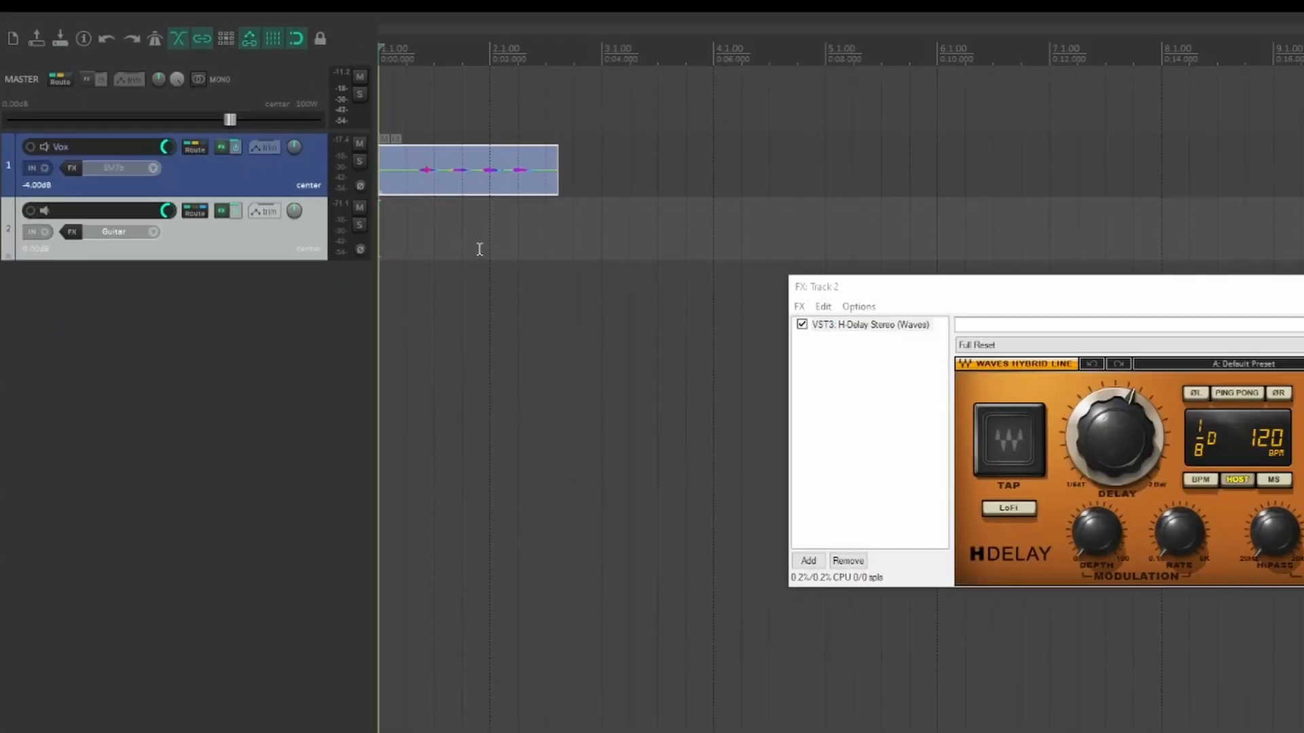
pyautogui.press('space')
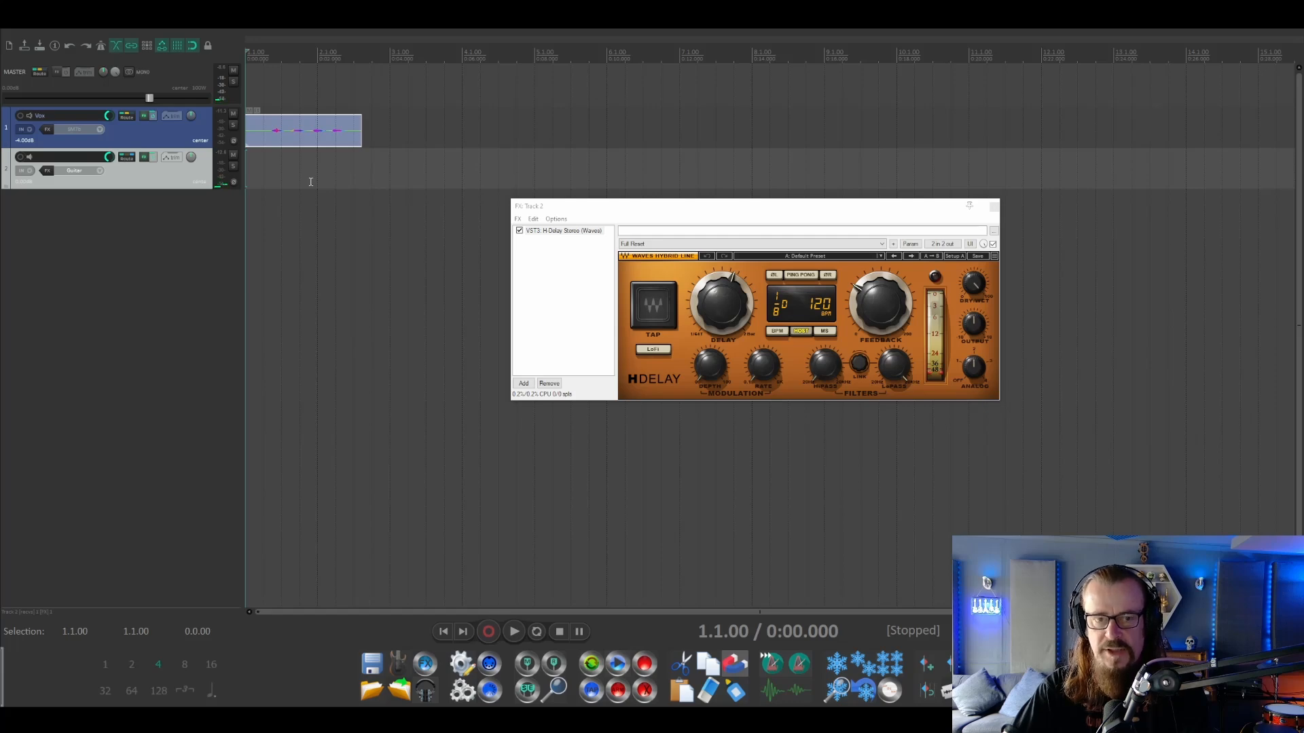
# Step: Show the Vox send volume envelope on the delay track, lower it to -inf dB, and audition the result
pyautogui.click(174, 157)
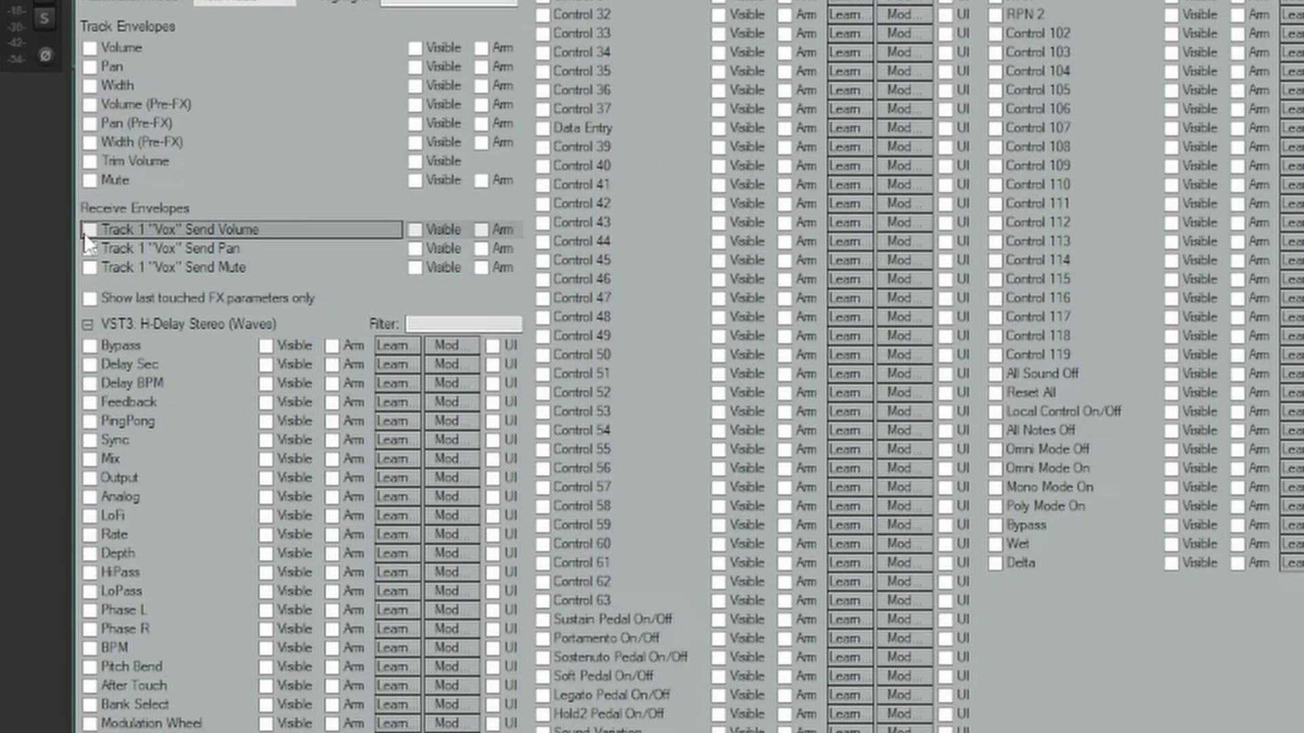
pyautogui.click(84, 232)
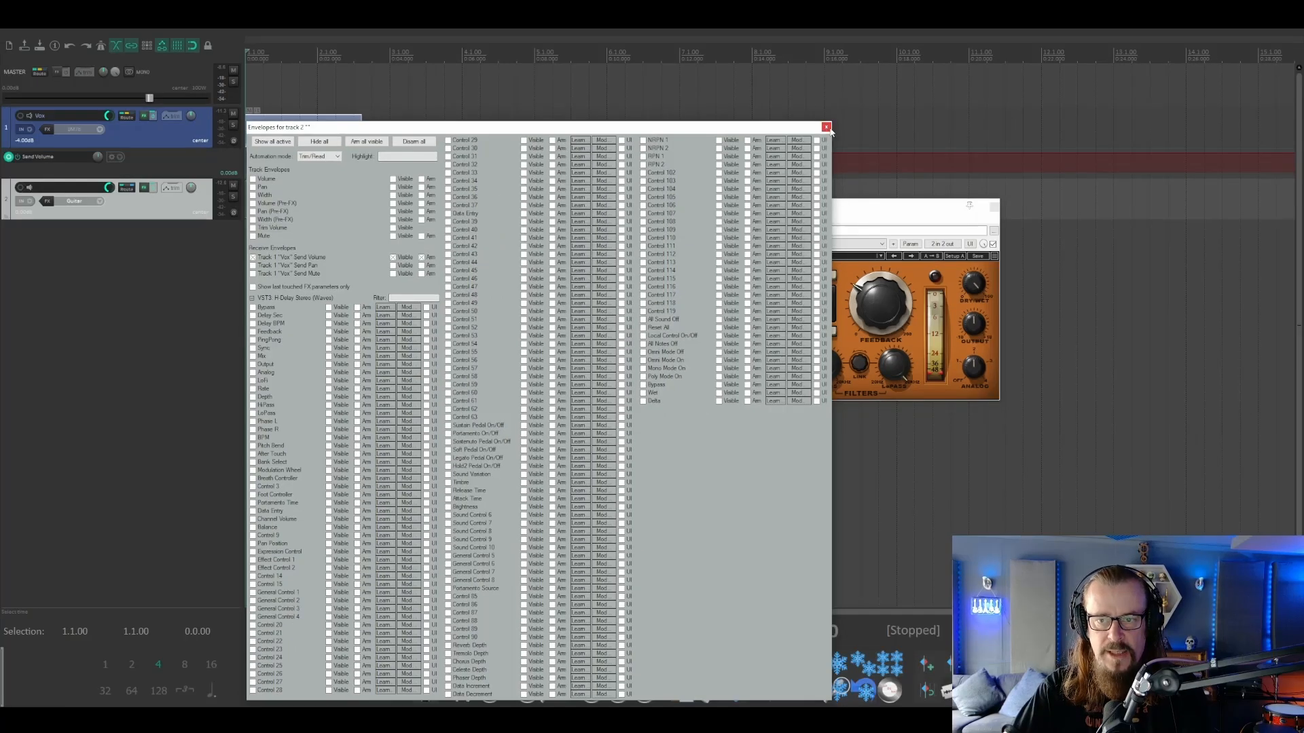
pyautogui.click(826, 127)
pyautogui.moveTo(292, 161); pyautogui.dragTo(295, 380)
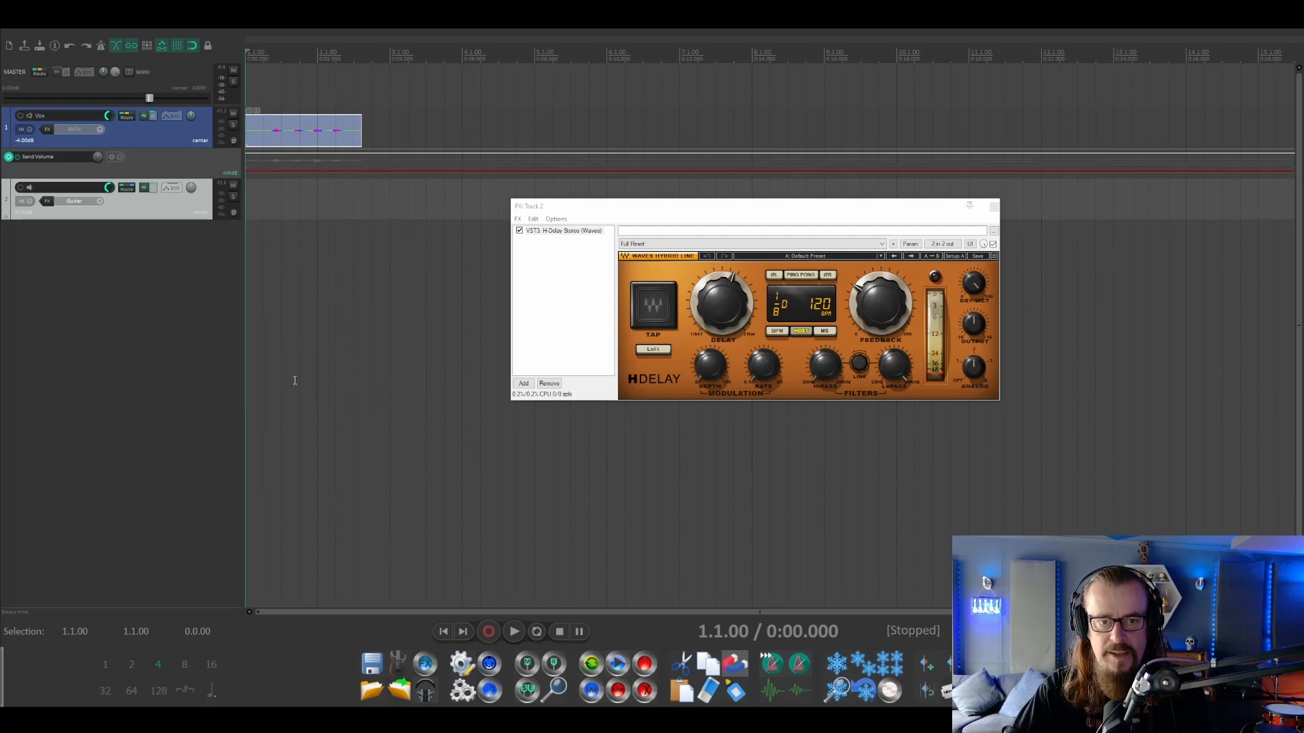
pyautogui.press('space')
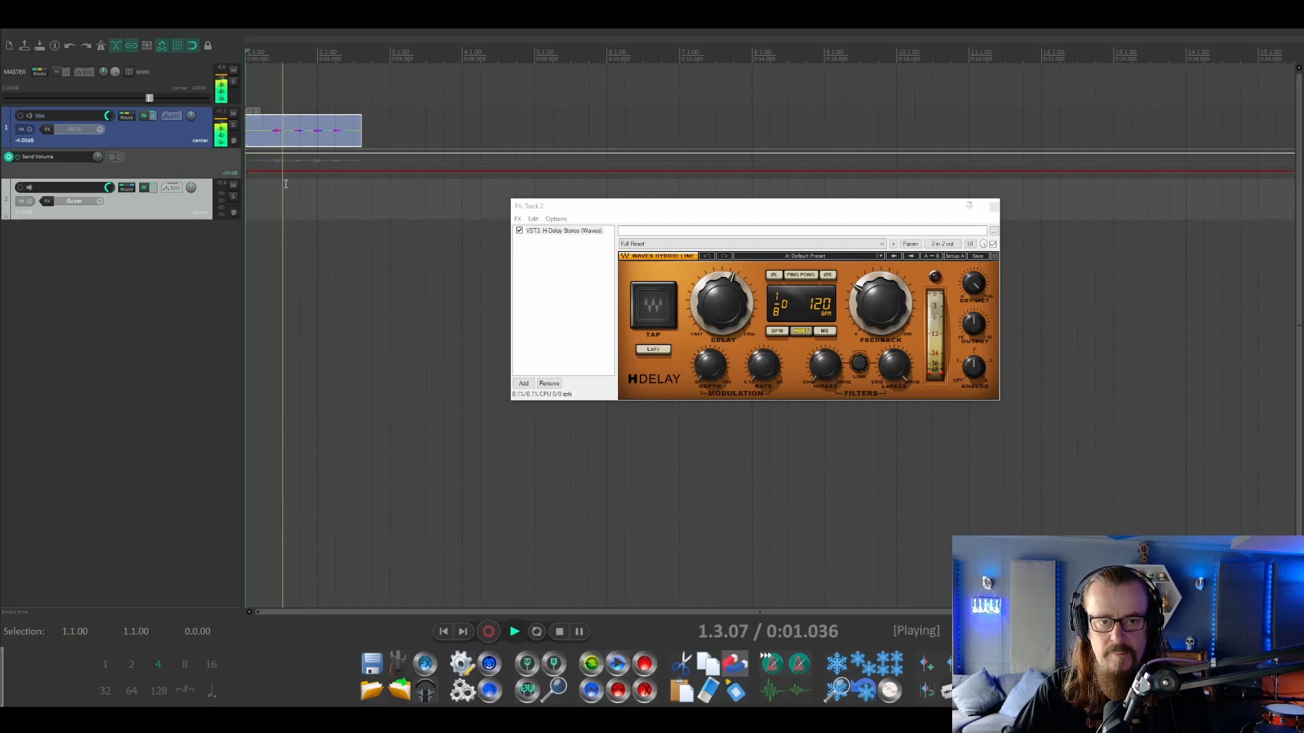
pyautogui.press('space')
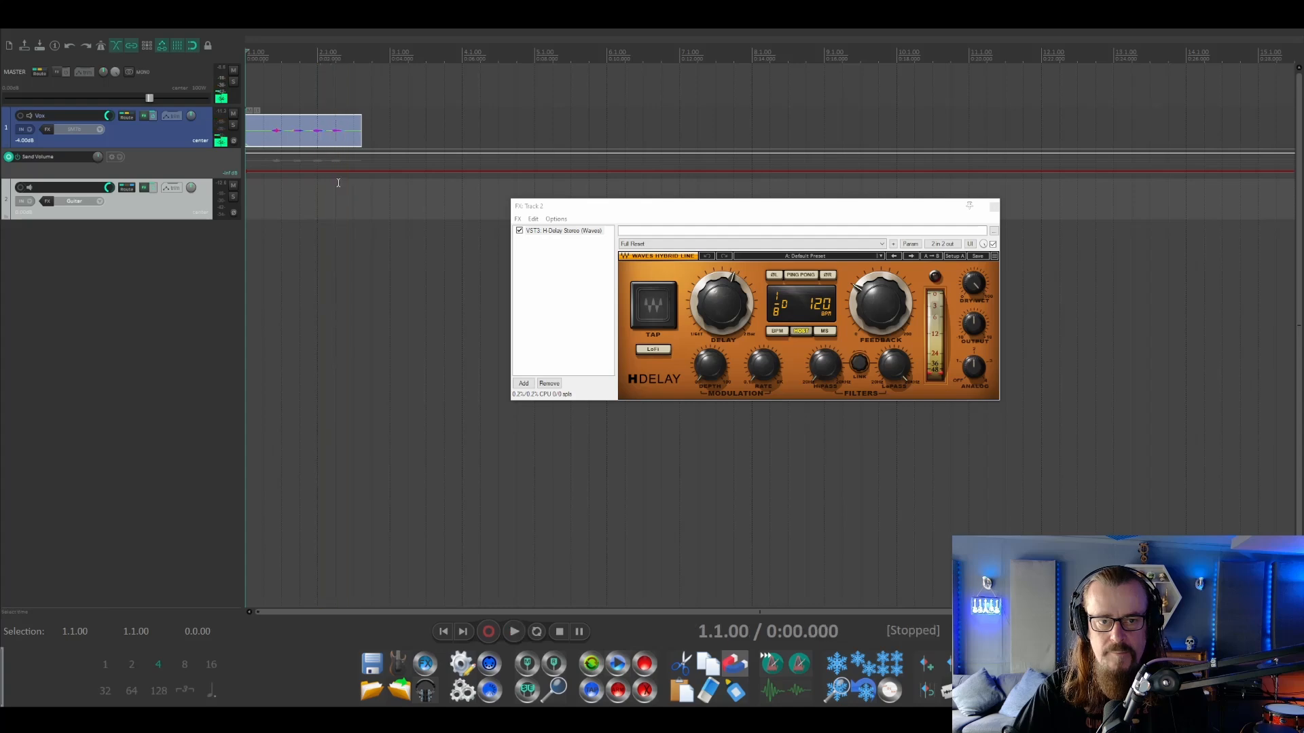
# Step: Raise the send volume envelope only around the last word of the vocal clip, and play from the project start
pyautogui.scroll(5, 323, 163)
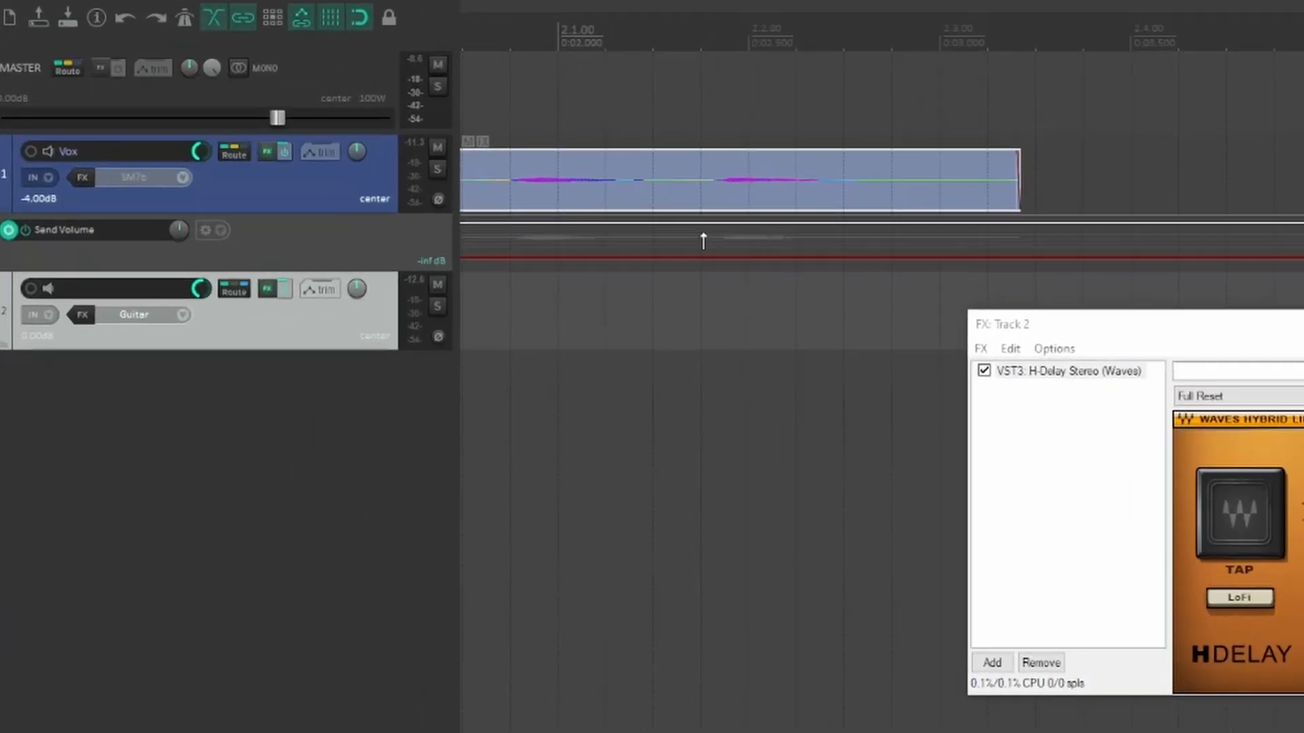
pyautogui.click(371, 159)
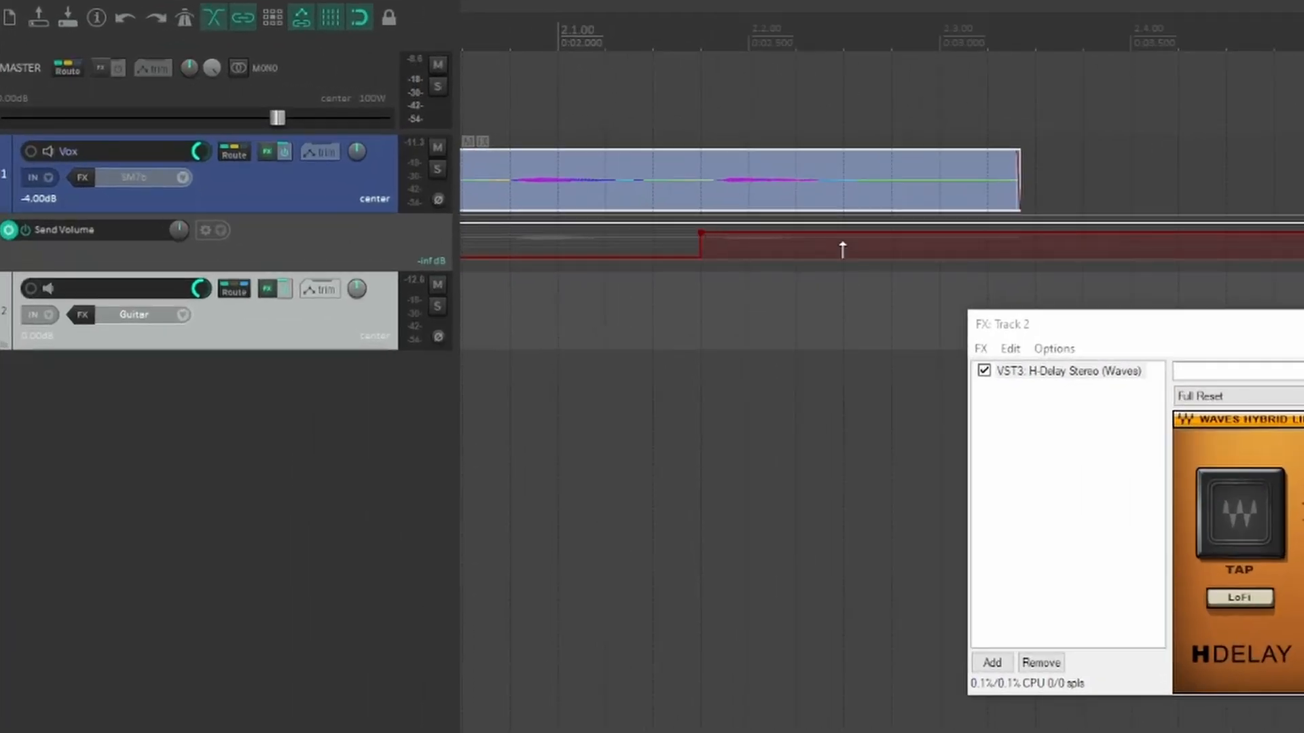
pyautogui.click(889, 256)
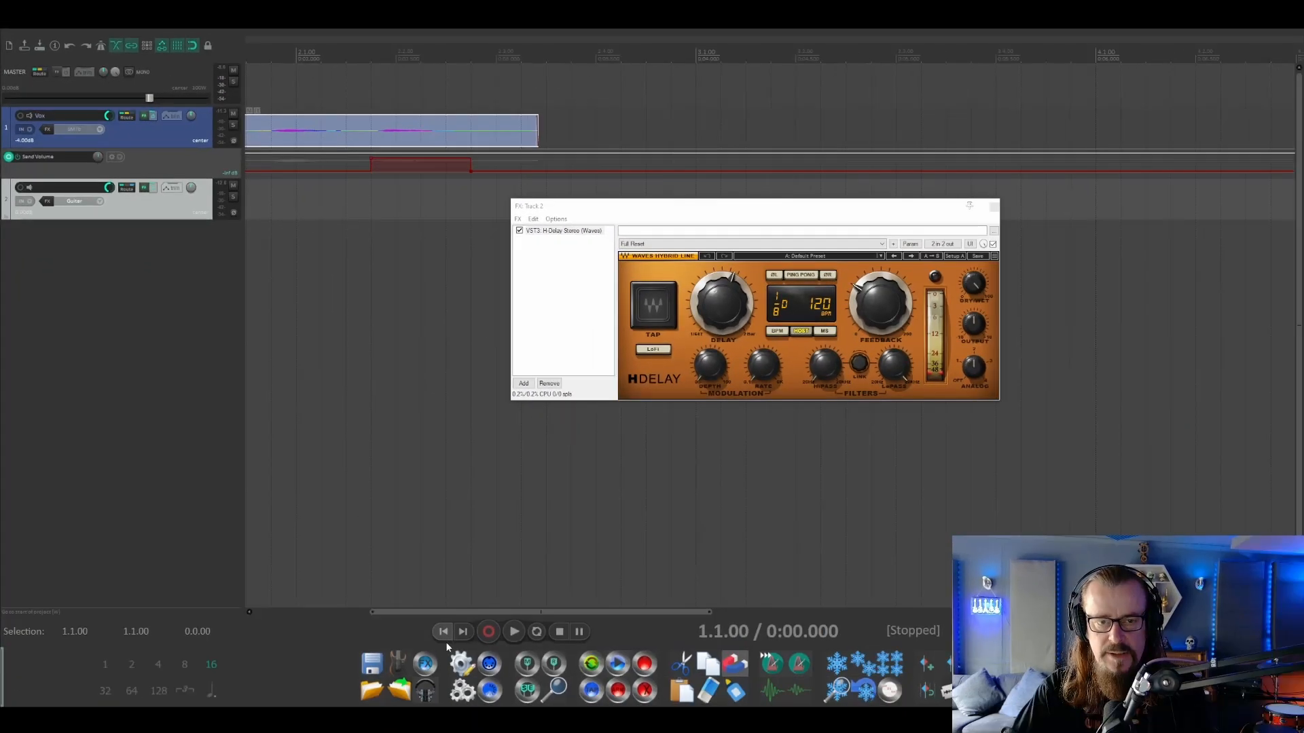
pyautogui.click(451, 629)
pyautogui.press('space')
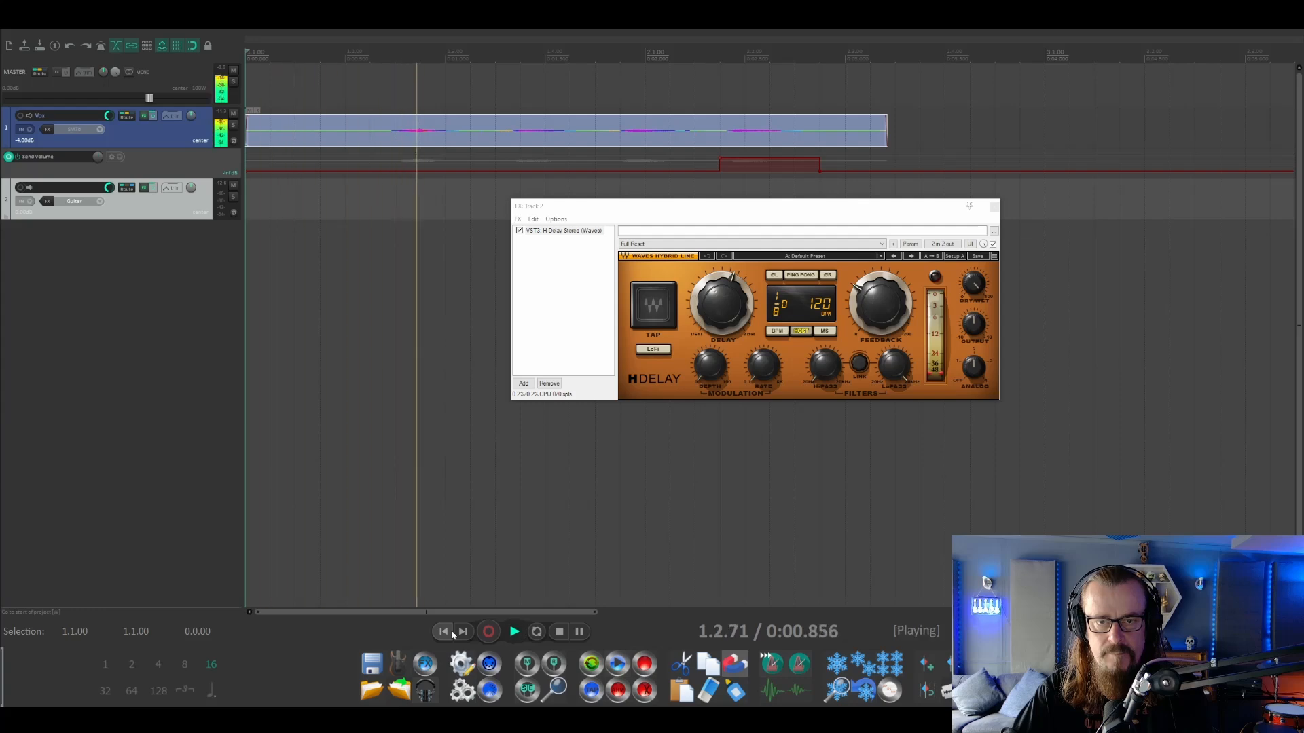
pyautogui.press('space')
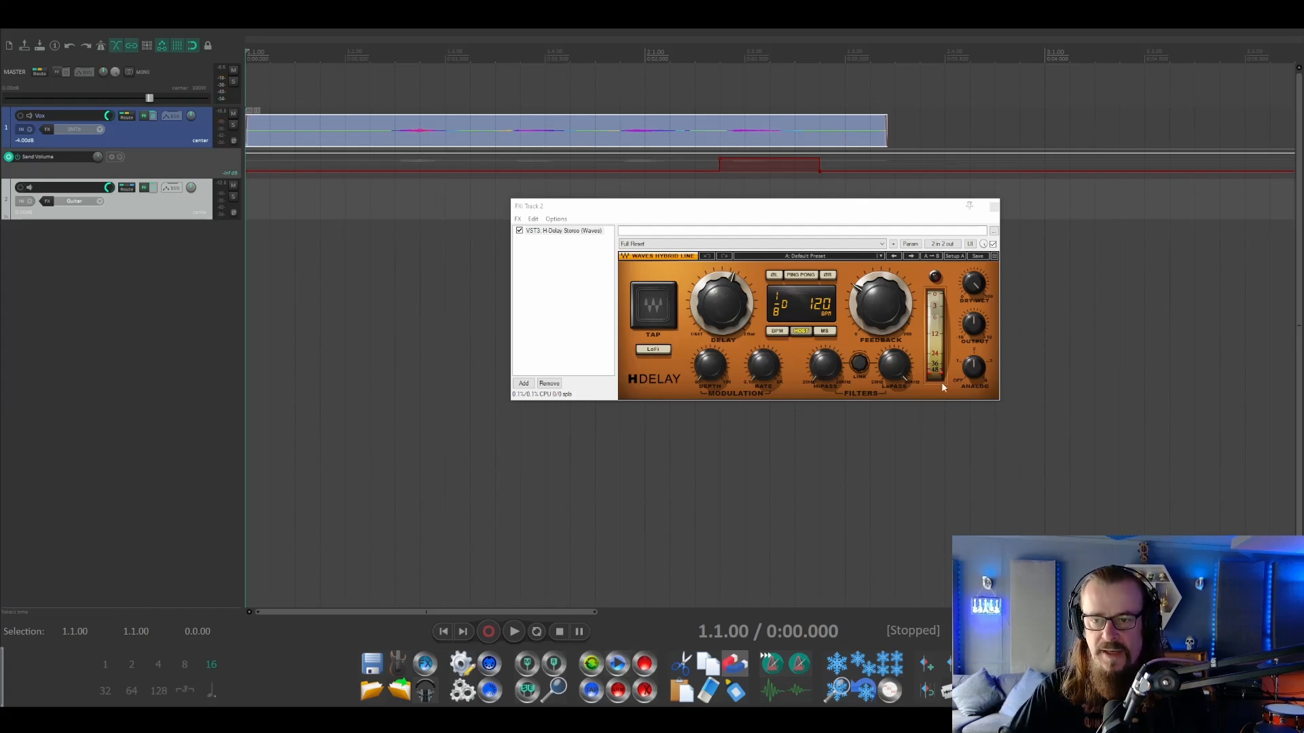
# Step: Copy the Vox clip section from 1.2.25 to 2.3.00 to just after the original clip, and play from 1.4.50
pyautogui.scroll(-4, 884, 165)
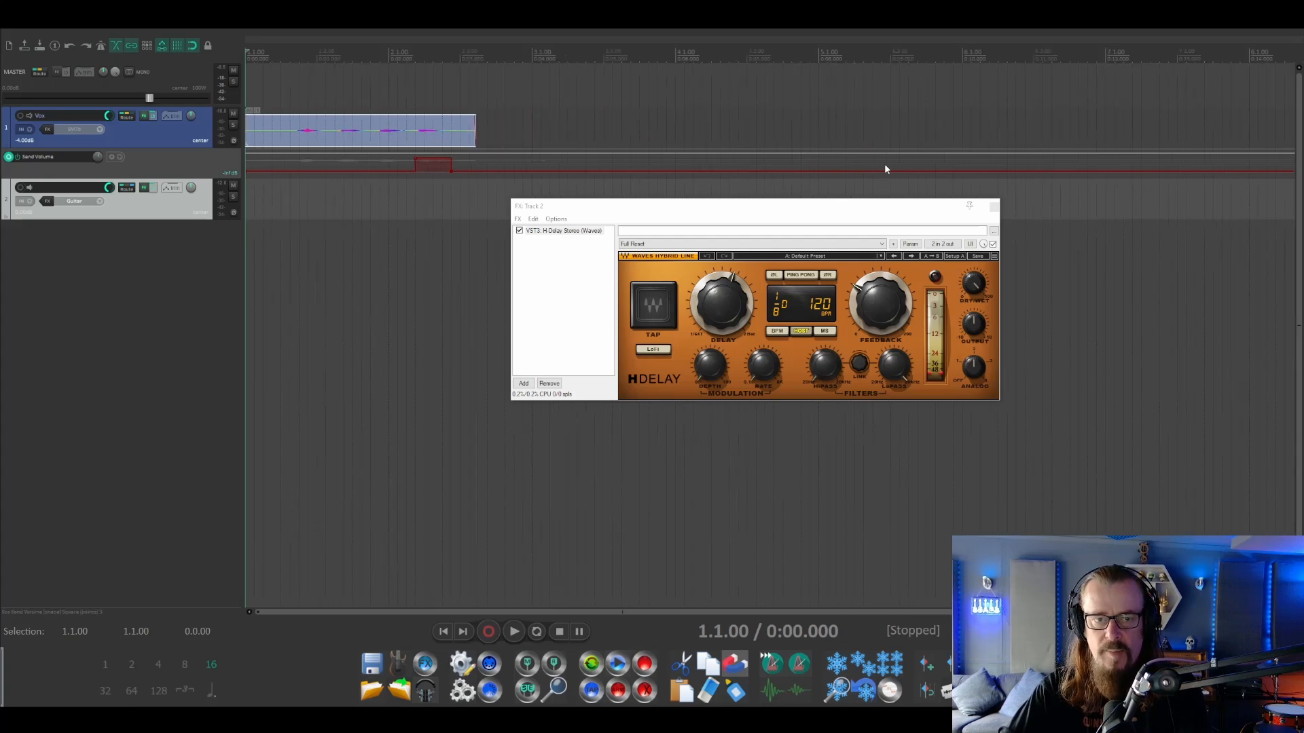
pyautogui.moveTo(288, 53); pyautogui.dragTo(459, 64)
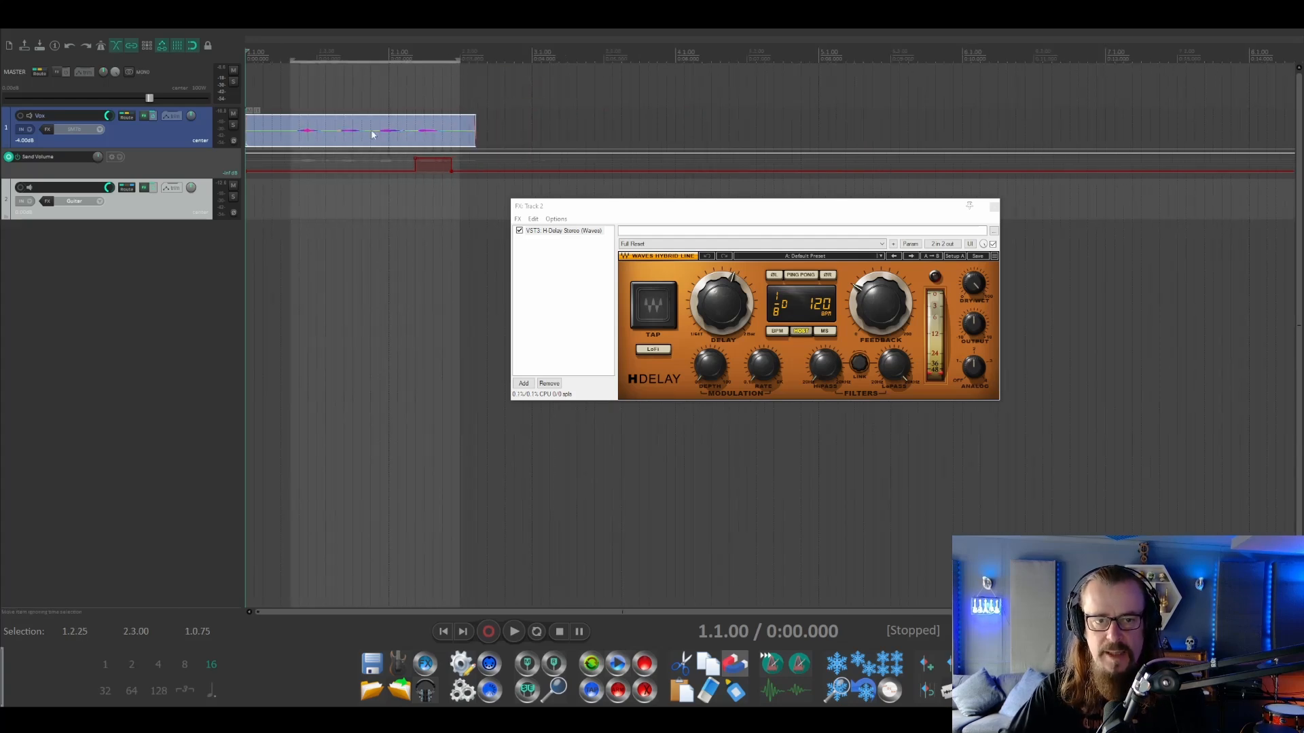
pyautogui.moveTo(342, 133); pyautogui.dragTo(538, 129)
pyautogui.click(366, 54)
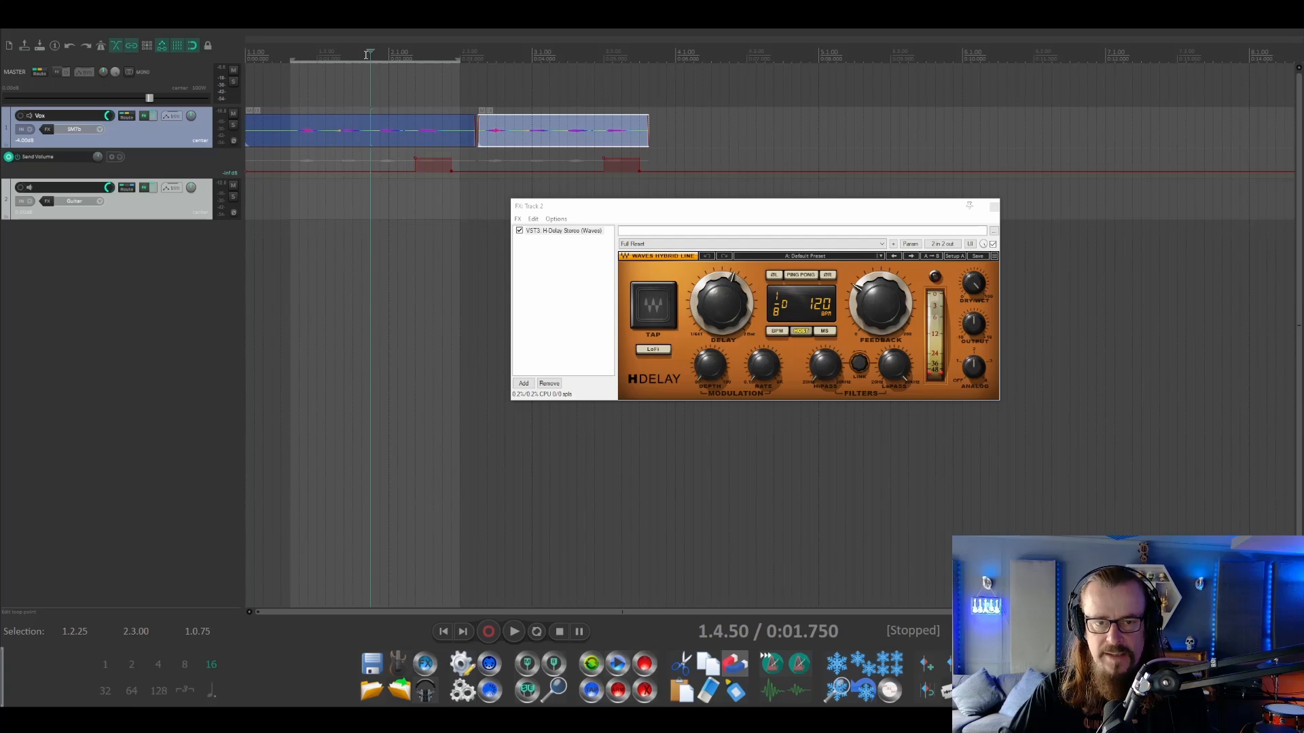
pyautogui.press('space')
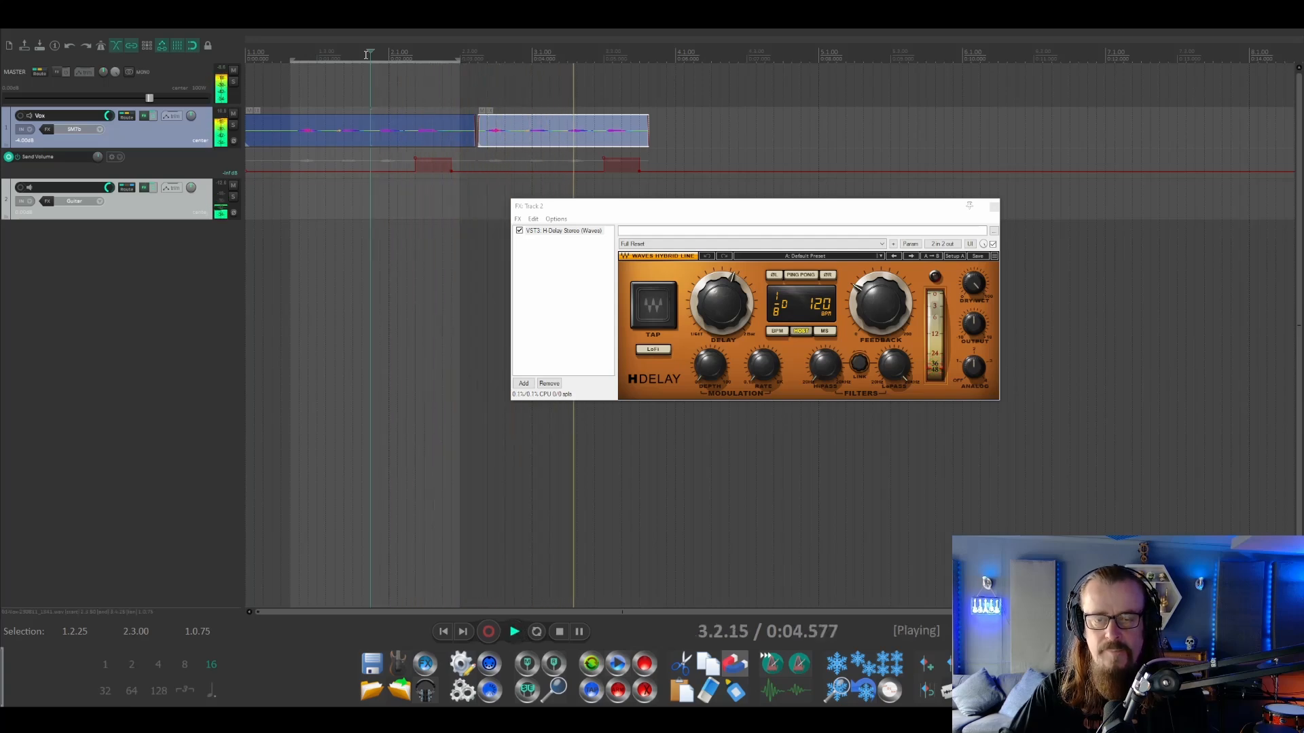
pyautogui.press('space')
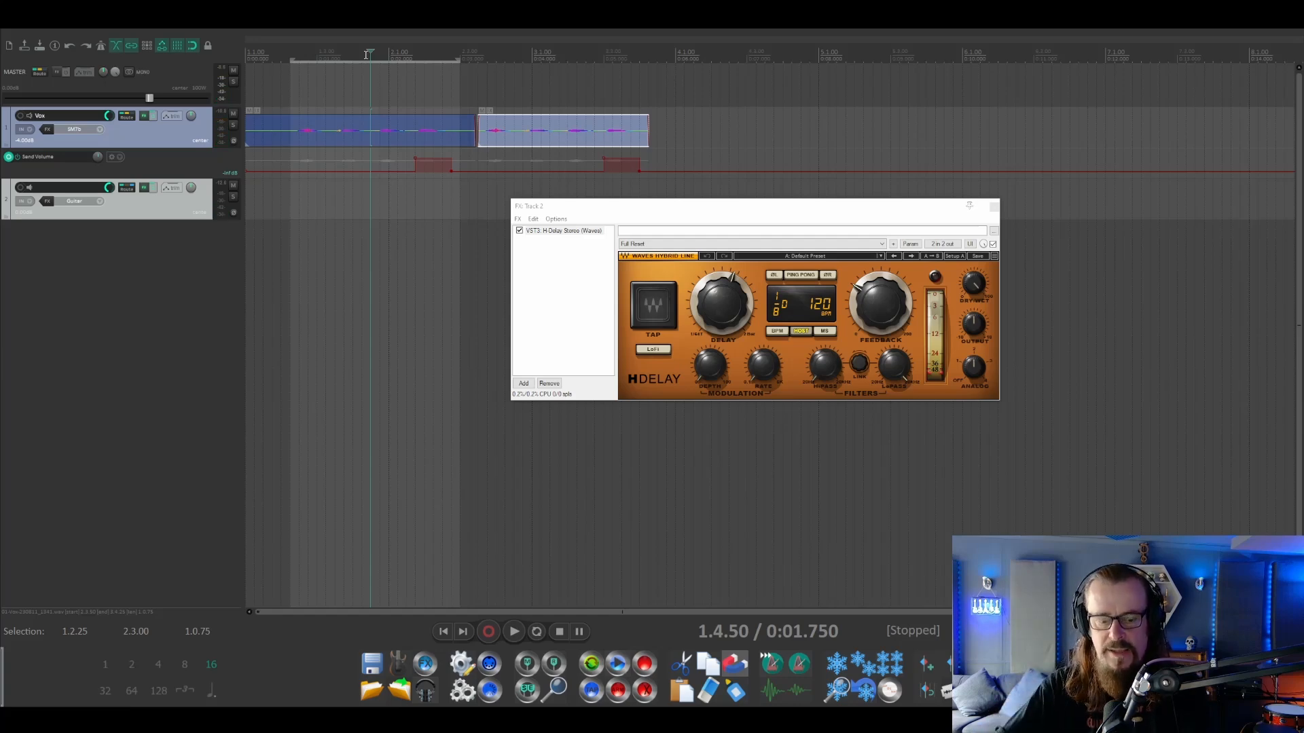
# Step: Add ReaGate (Cockos) after H-Delay on track 2 and route a Vox send into its sidechain channels 3/4
pyautogui.press('Escape')
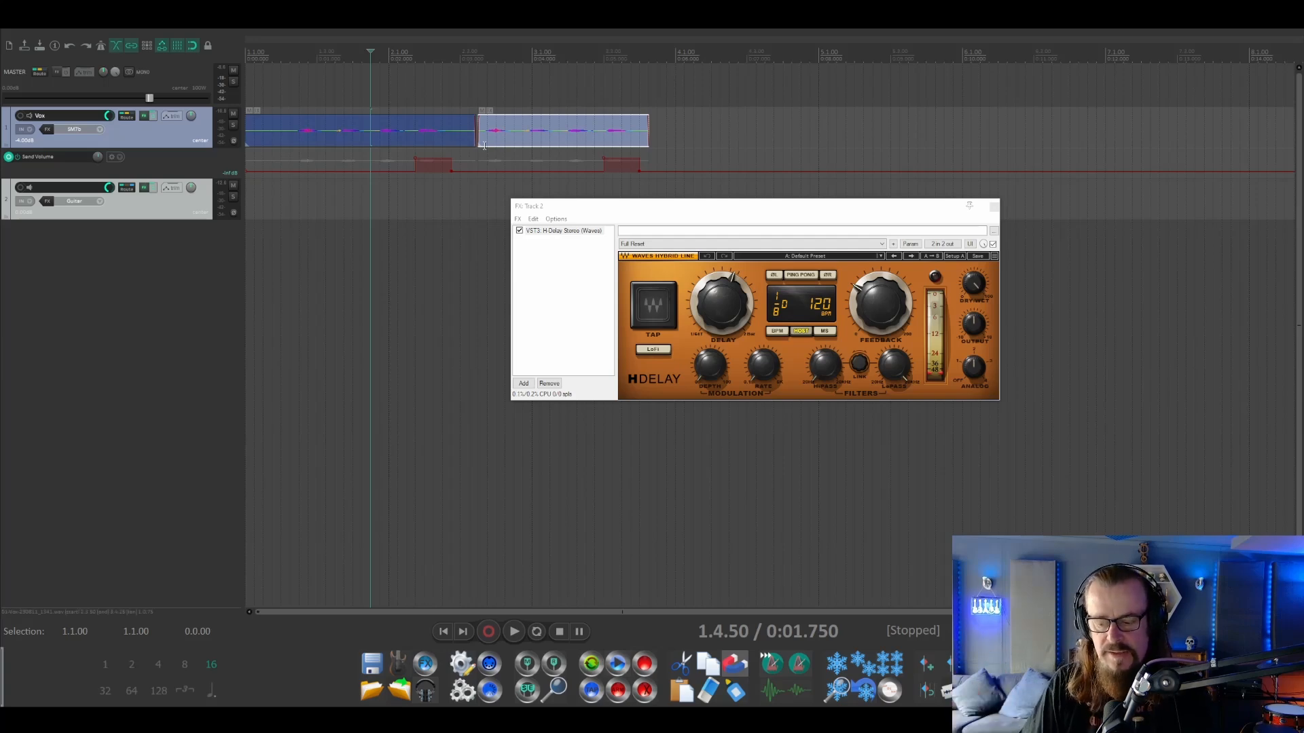
pyautogui.click(523, 383)
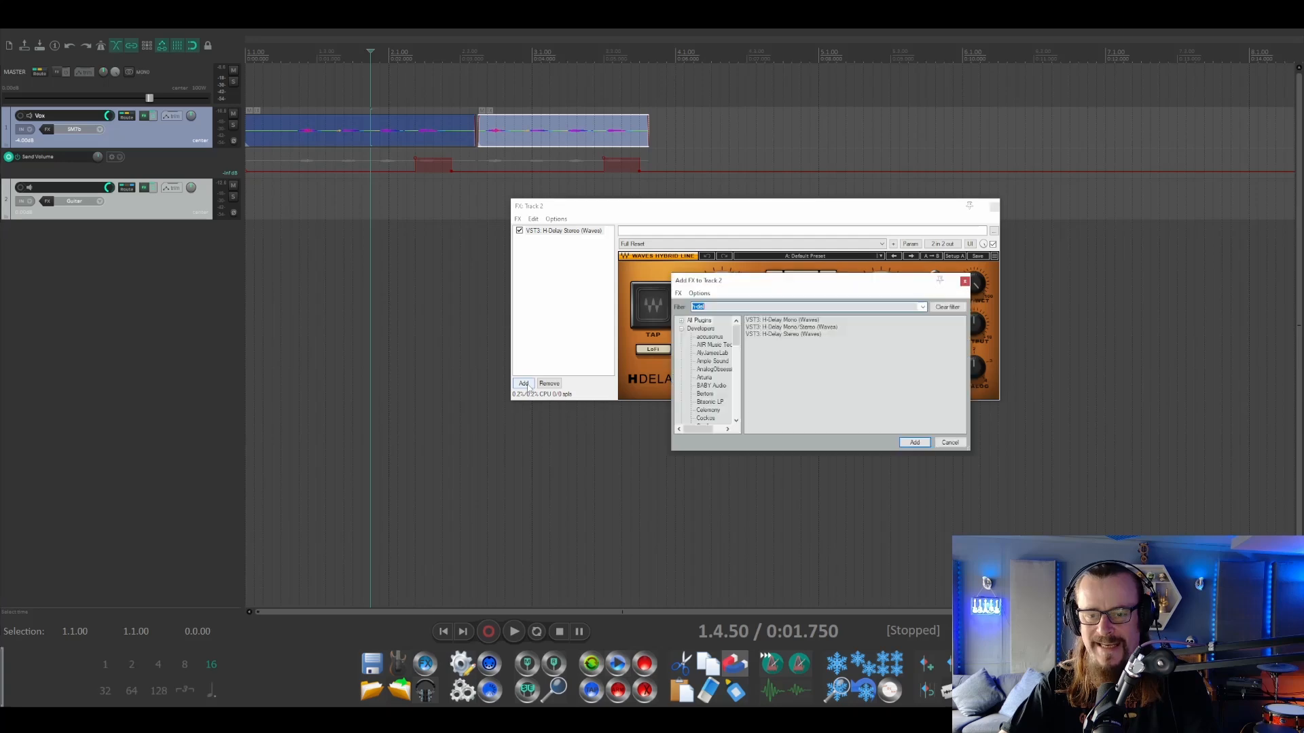
pyautogui.write('gate')
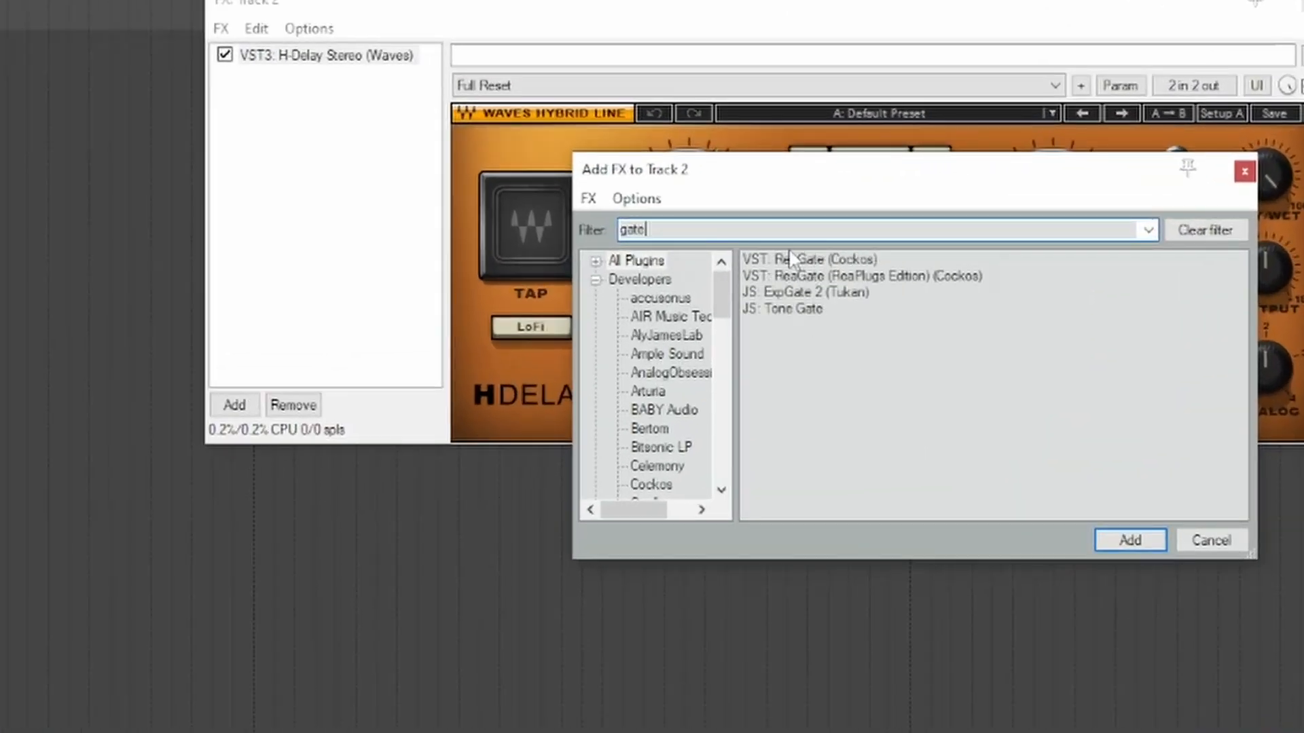
pyautogui.doubleClick(802, 259)
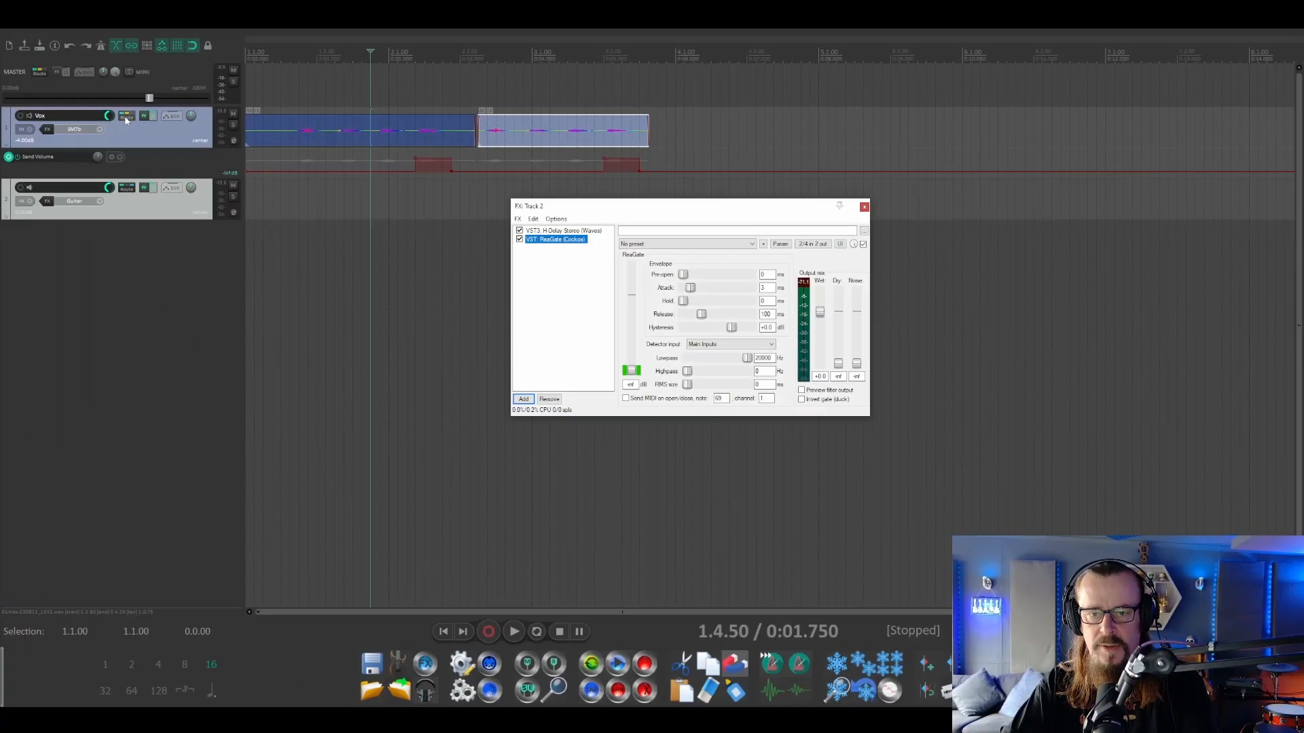
pyautogui.moveTo(125, 118); pyautogui.dragTo(824, 265)
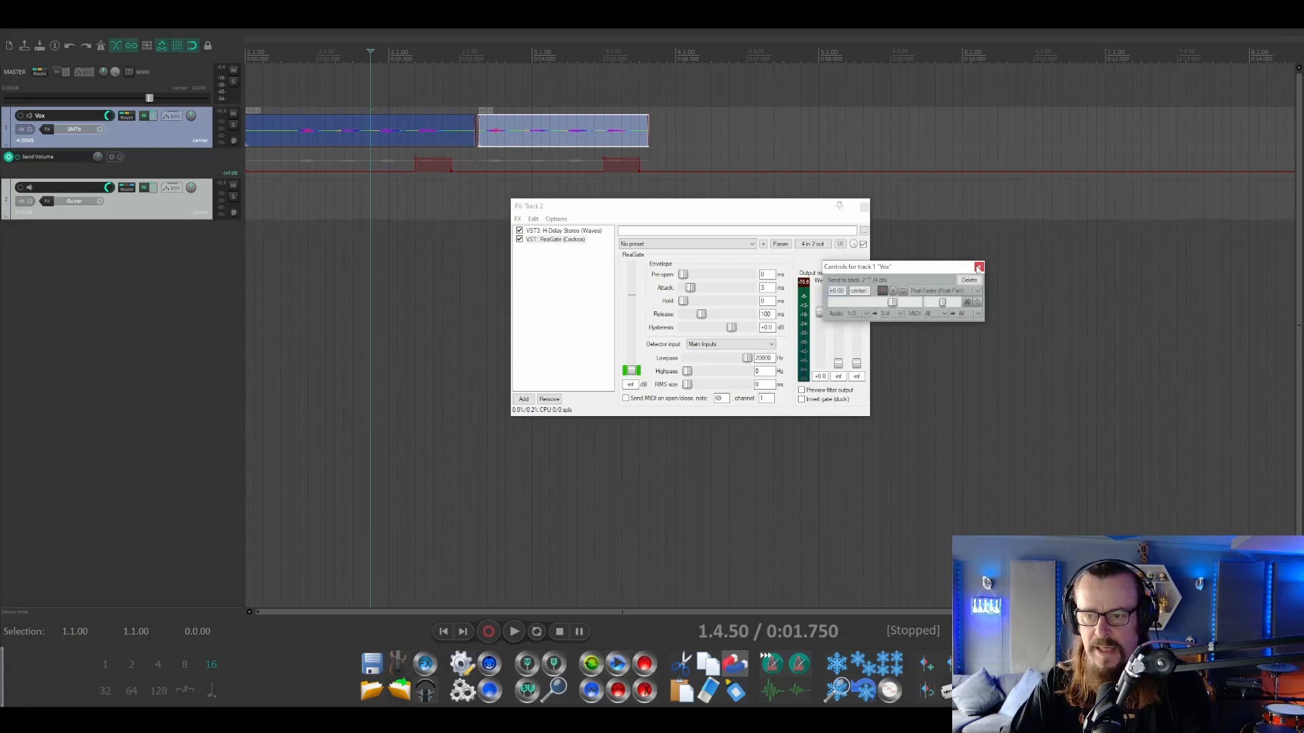
pyautogui.click(979, 267)
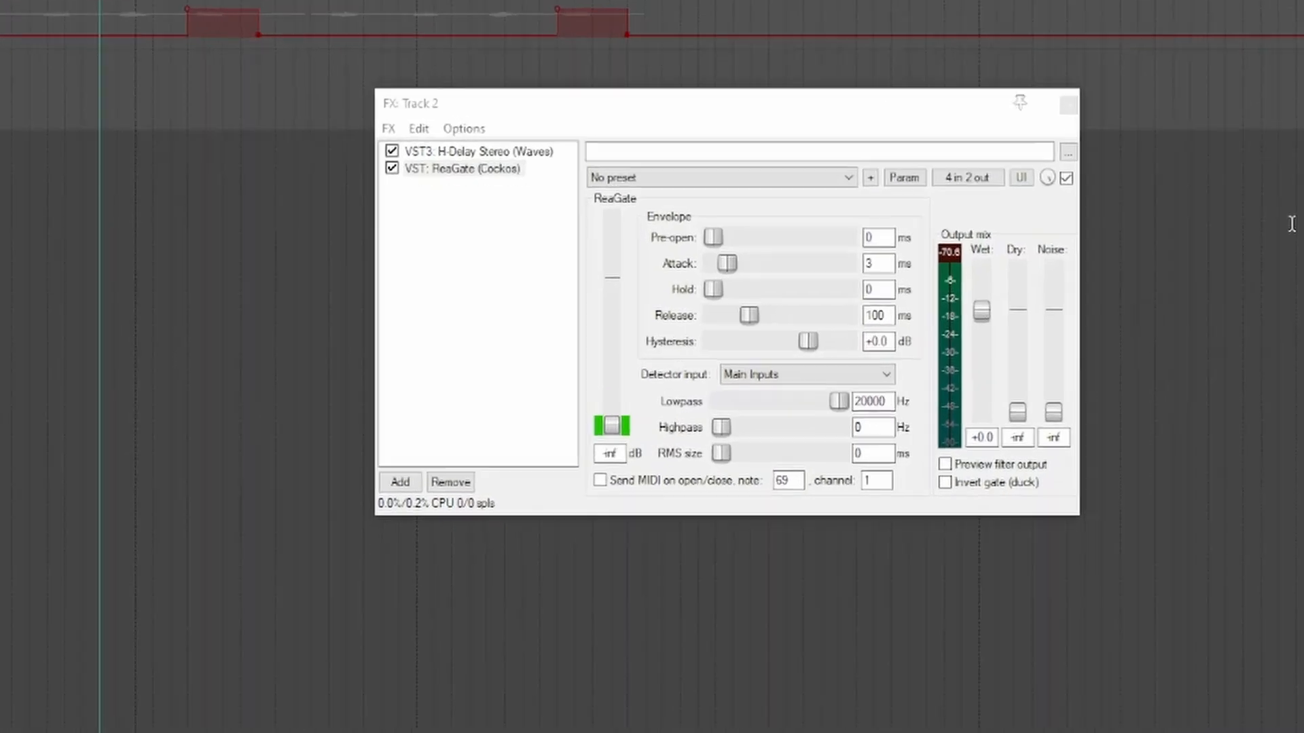
# Step: Configure ReaGate with Auxiliary Inputs as detector, a -39.1 dB threshold, and Invert gate (duck) enabled
pyautogui.click(783, 375)
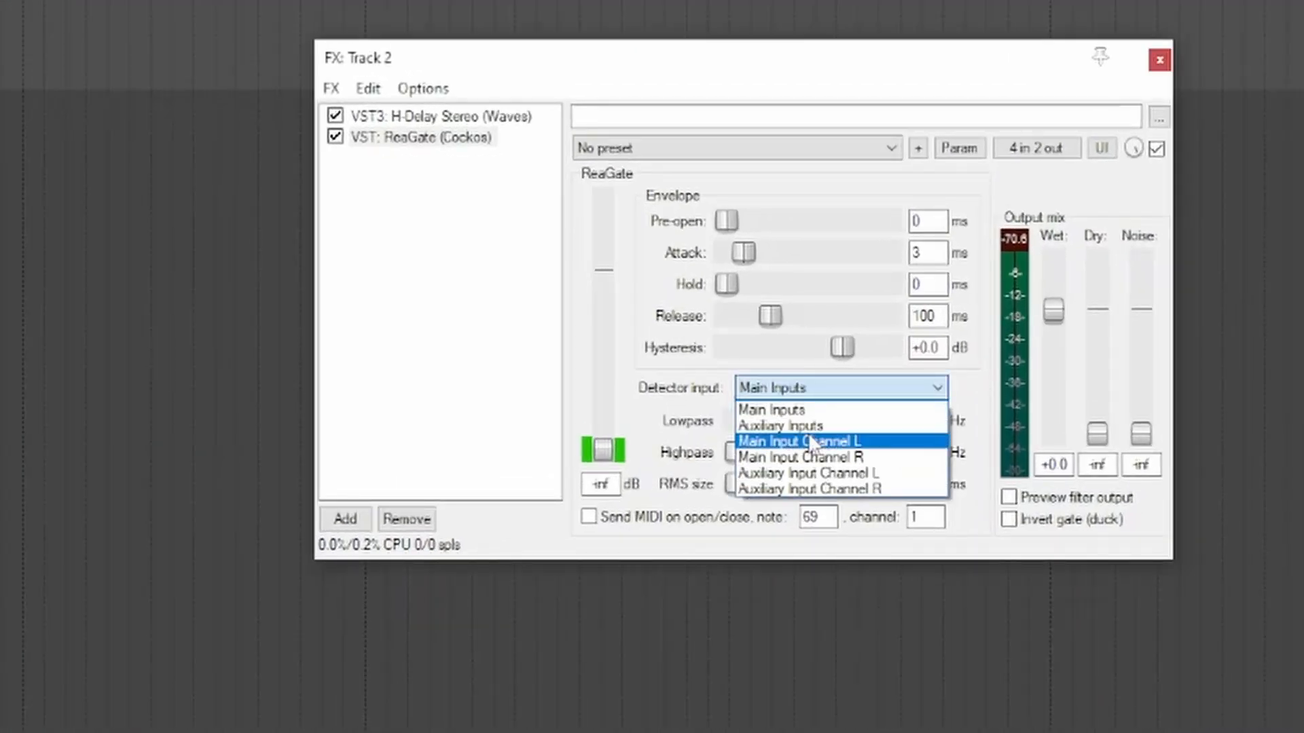
pyautogui.click(788, 426)
pyautogui.moveTo(603, 450); pyautogui.dragTo(604, 372)
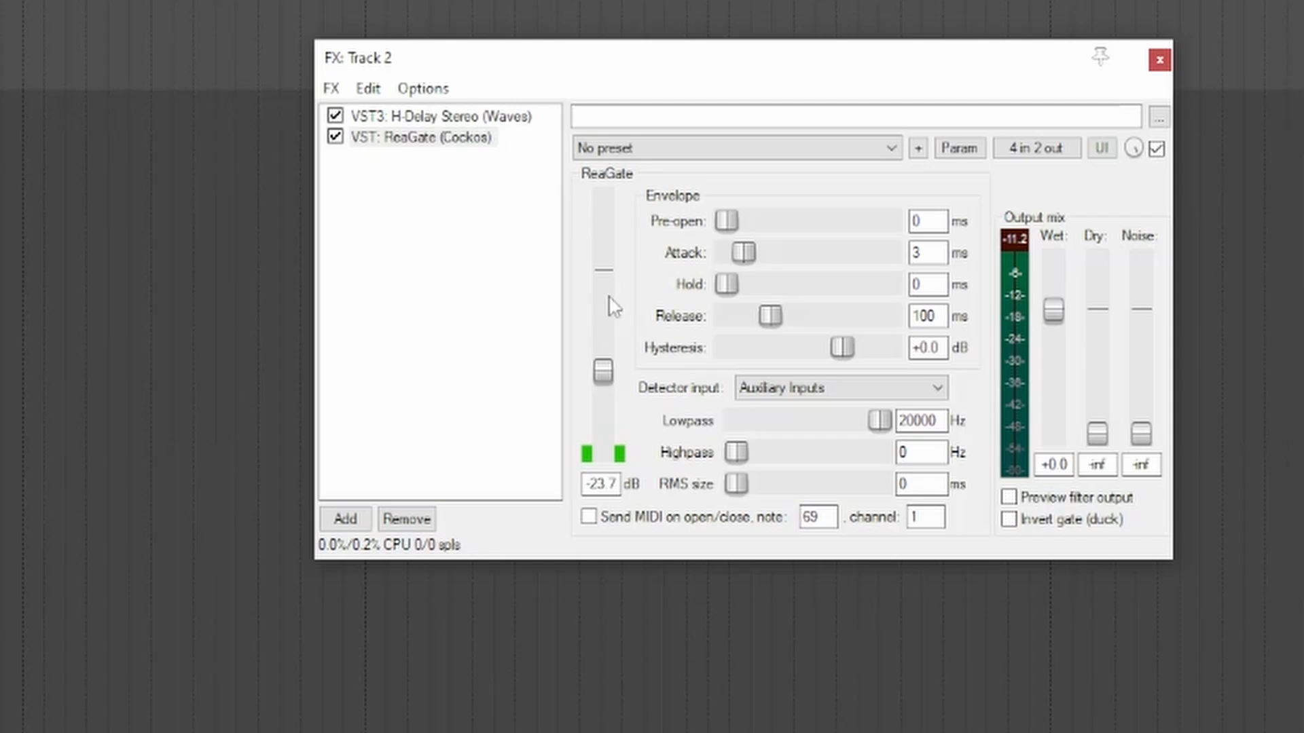
pyautogui.click(1009, 520)
pyautogui.click(171, 31)
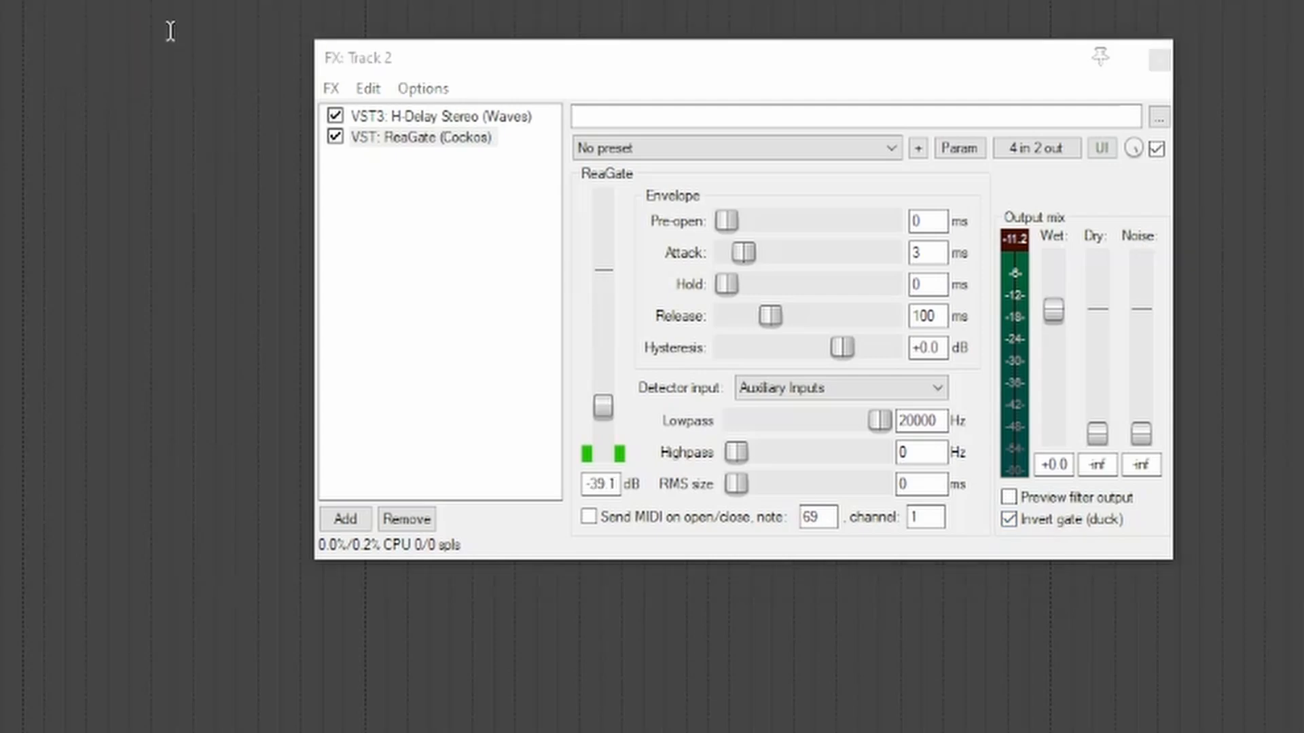
# Step: Play the vocal clips from 1.4.50 to hear how the inverted gate ducks the delay
pyautogui.press('space')
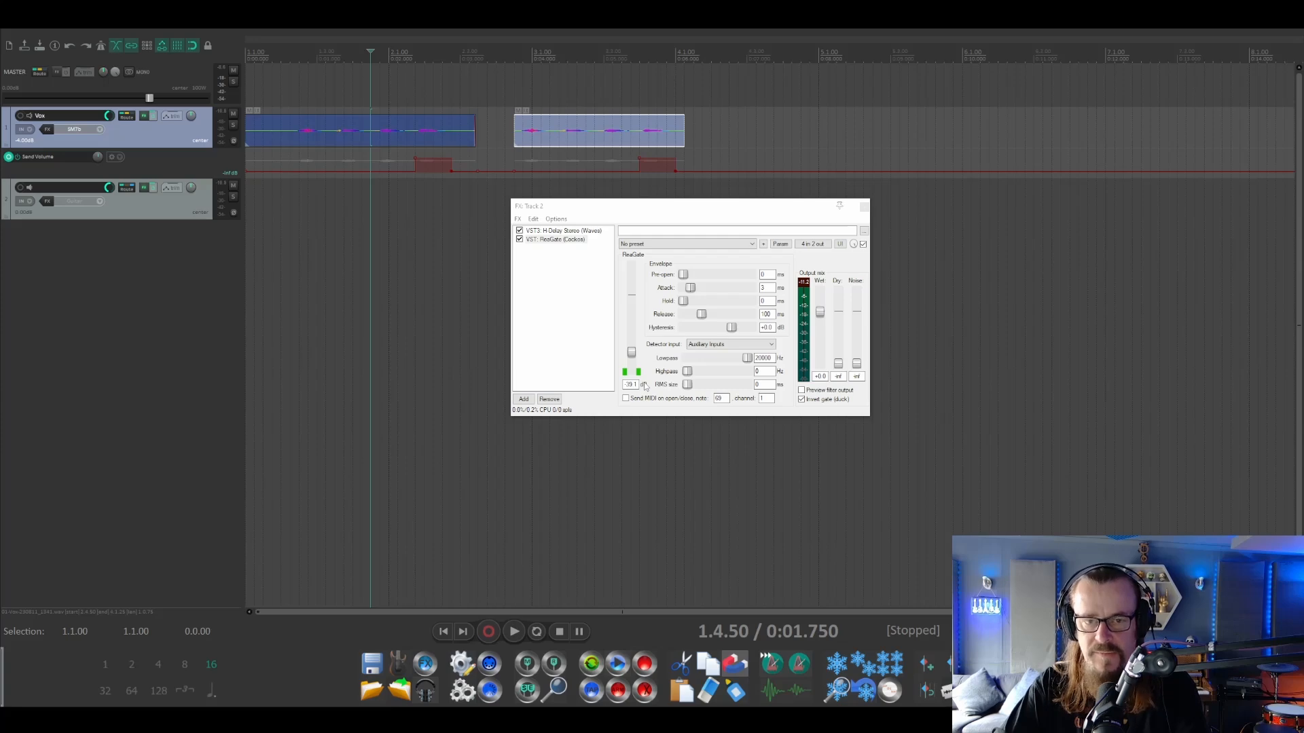
pyautogui.press('space')
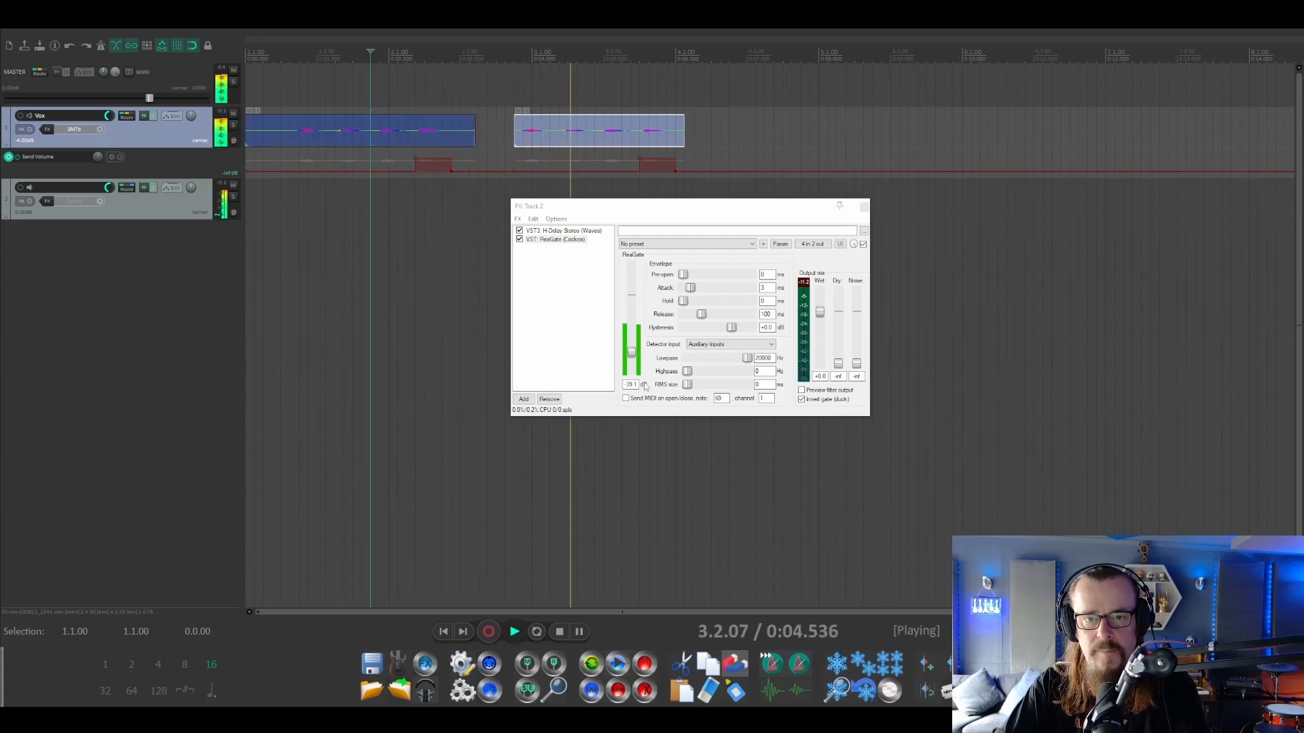
pyautogui.press('space')
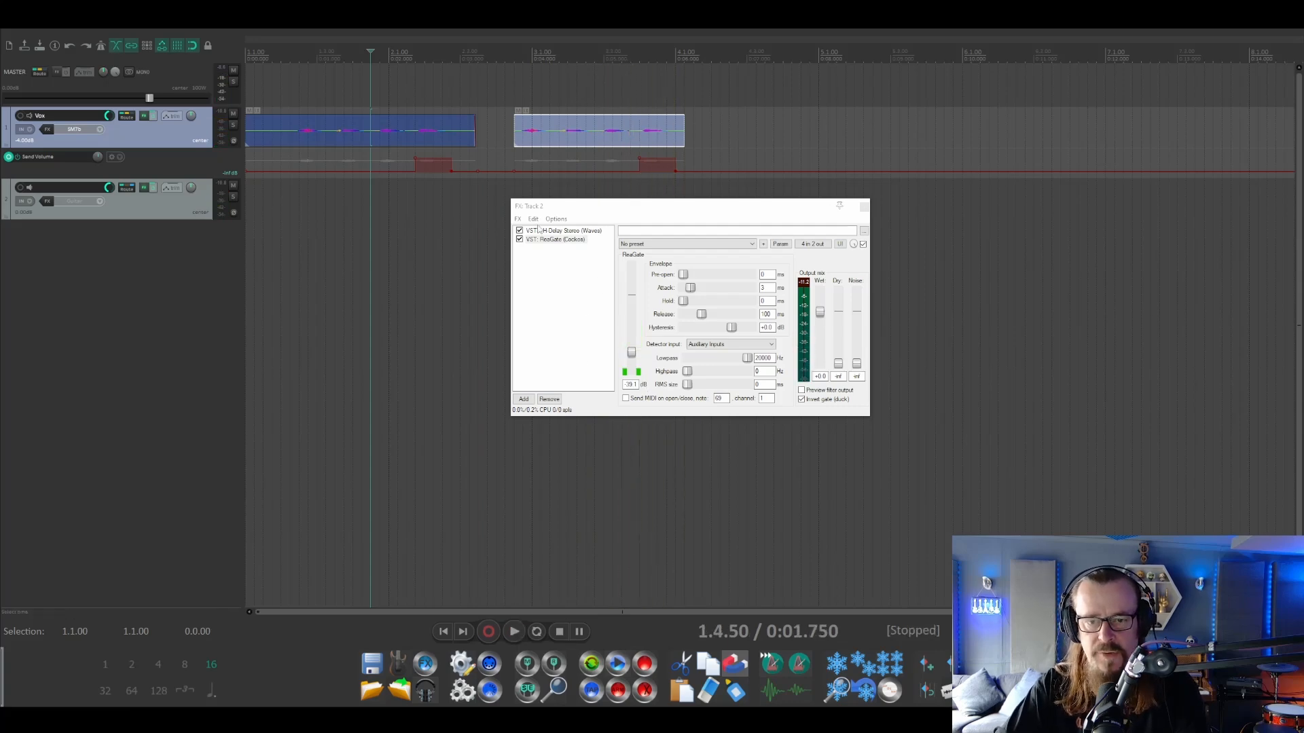
# Step: Bypass ReaGate and add ReaComp (Cockos) at the end of track 2's effects chain
pyautogui.click(520, 240)
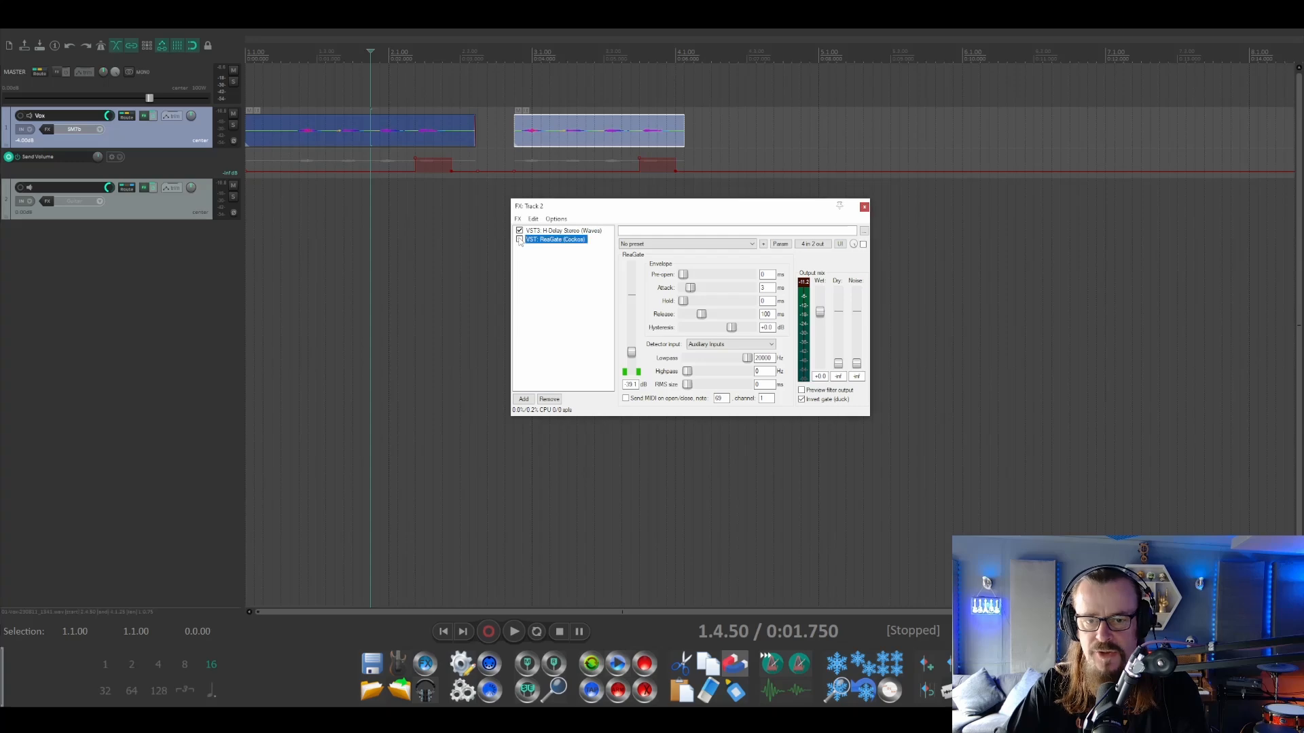
pyautogui.click(523, 399)
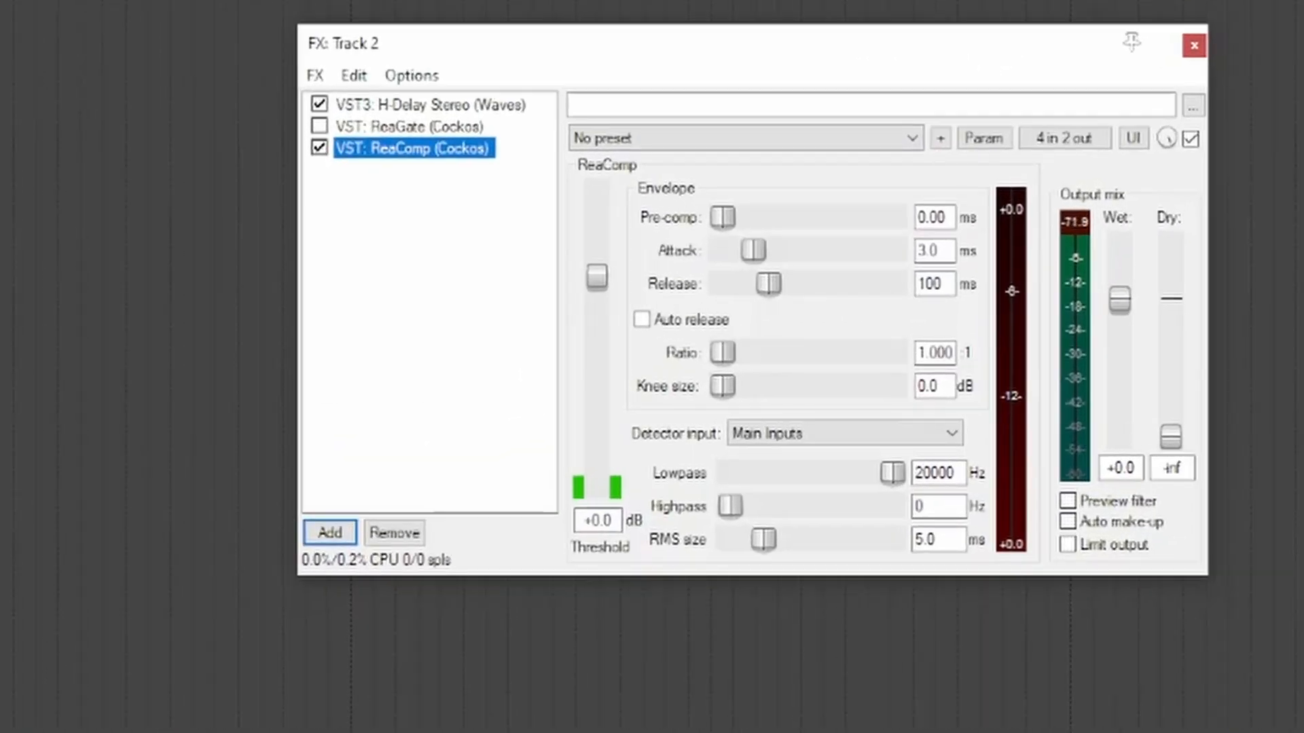
# Step: Route a Vox send into ReaComp's sidechain channels 3/4 and lower the compressor's threshold
pyautogui.moveTo(0, 0); pyautogui.dragTo(876, 174)
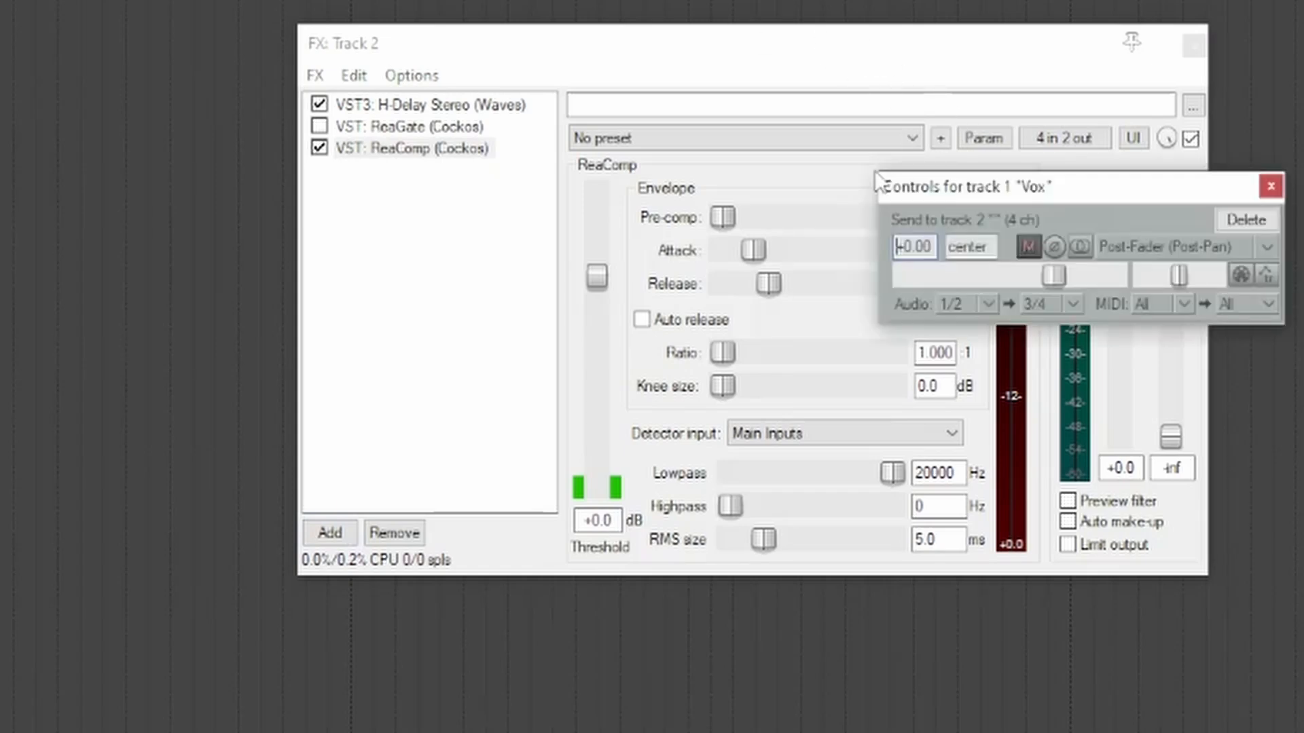
pyautogui.click(1271, 186)
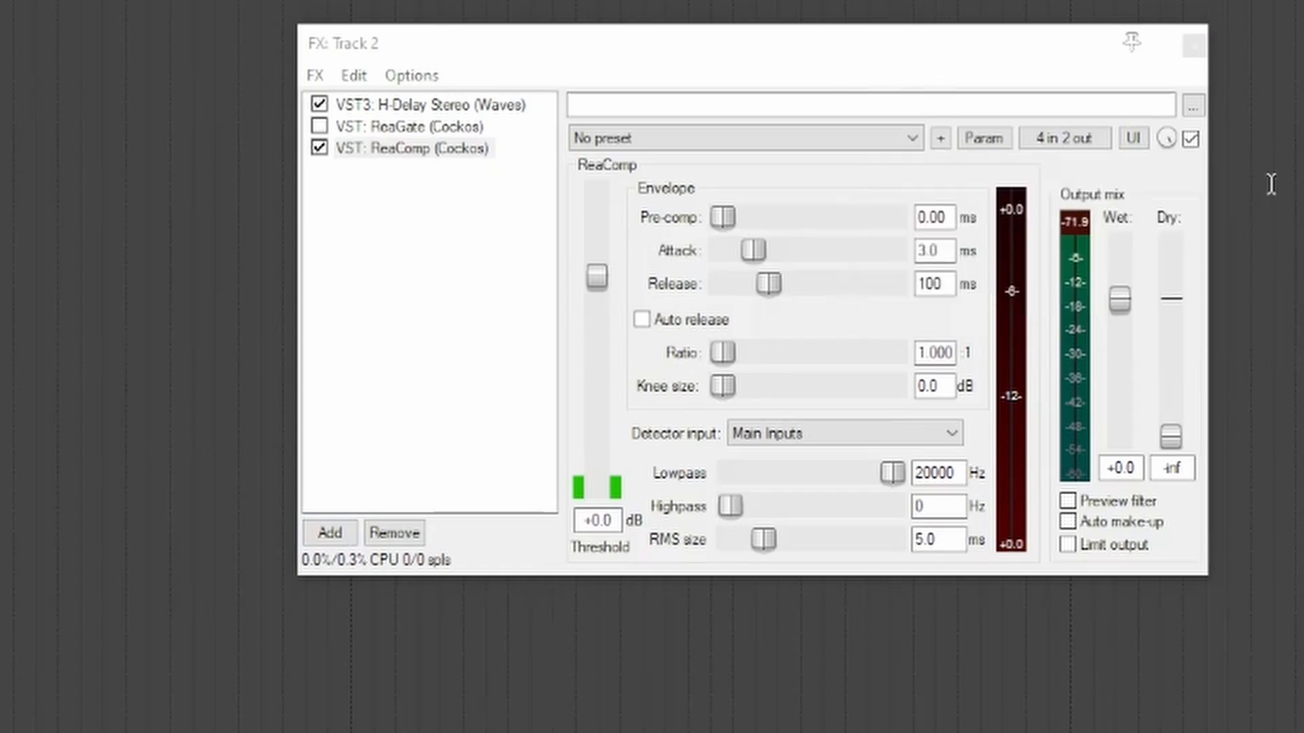
pyautogui.moveTo(597, 275); pyautogui.dragTo(594, 454)
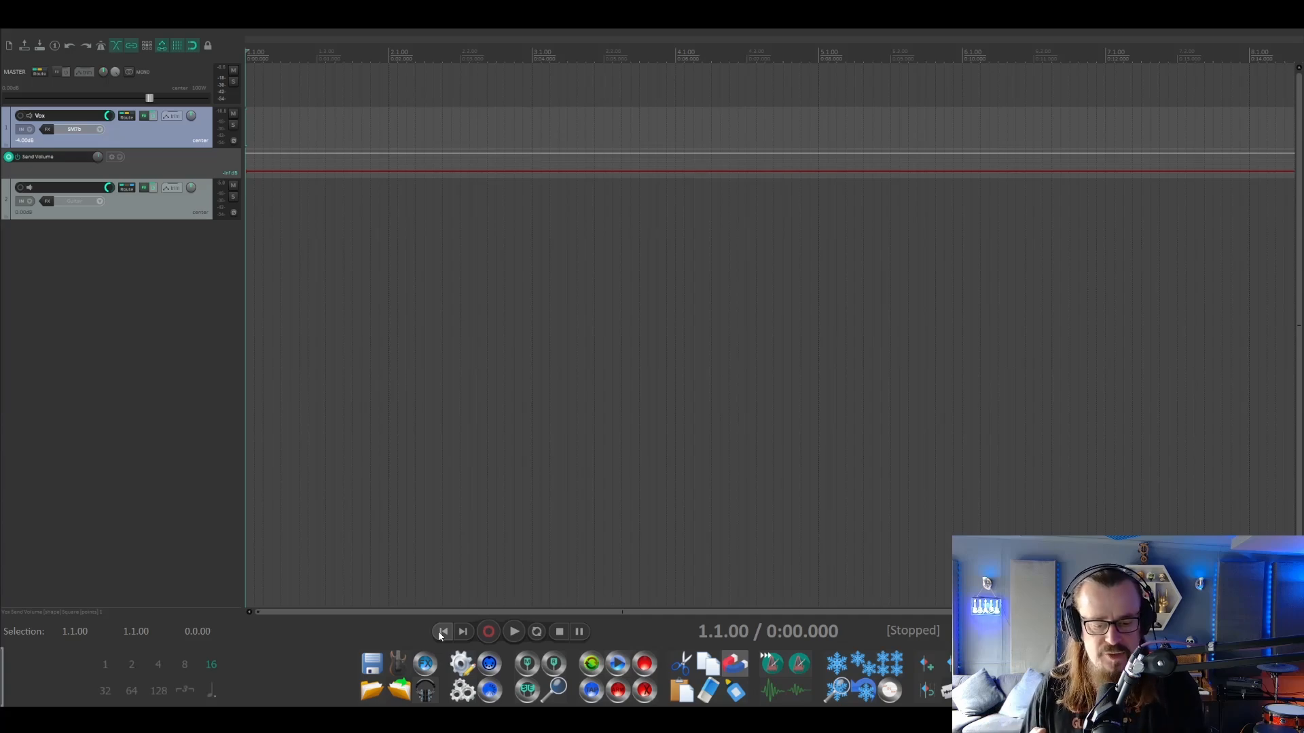
# Step: Record a new vocal take on the armed Vox track from 1.1.00 and play it back
pyautogui.click(22, 115)
pyautogui.hotkey('ctrl', 'r')
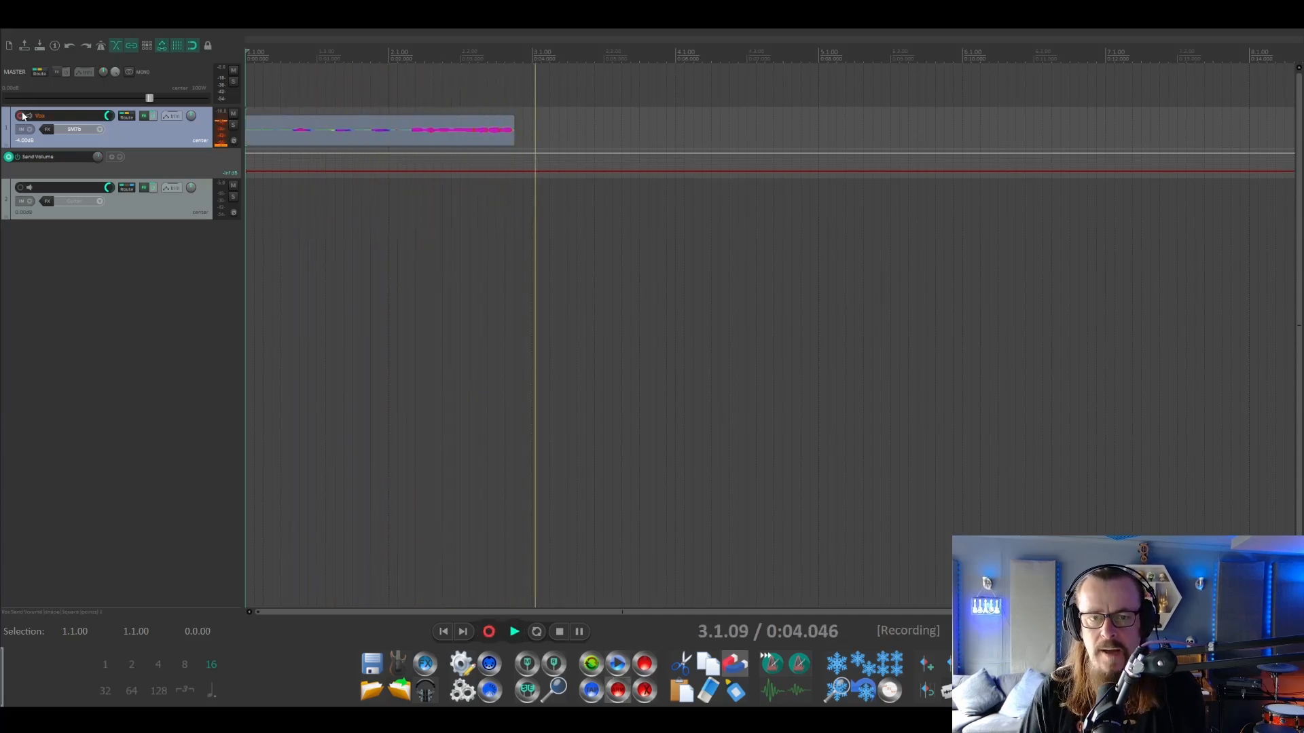
pyautogui.press('space')
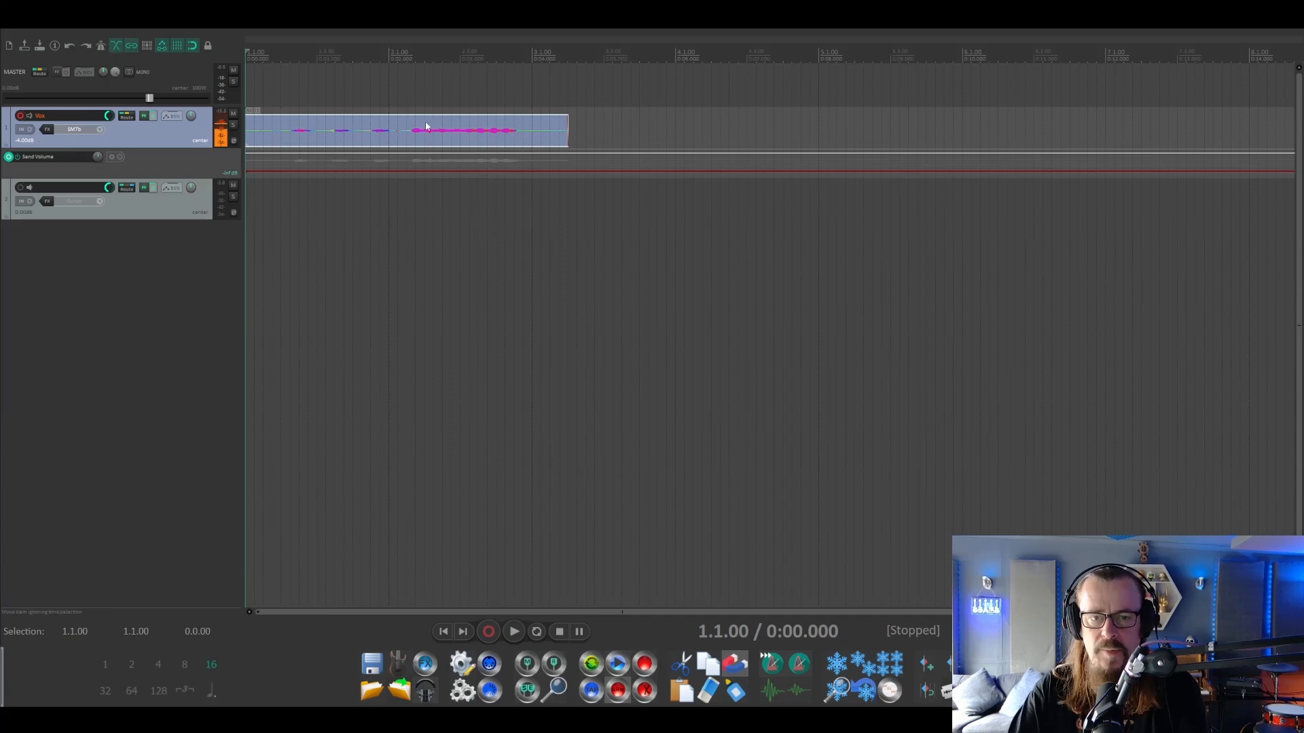
pyautogui.press('space')
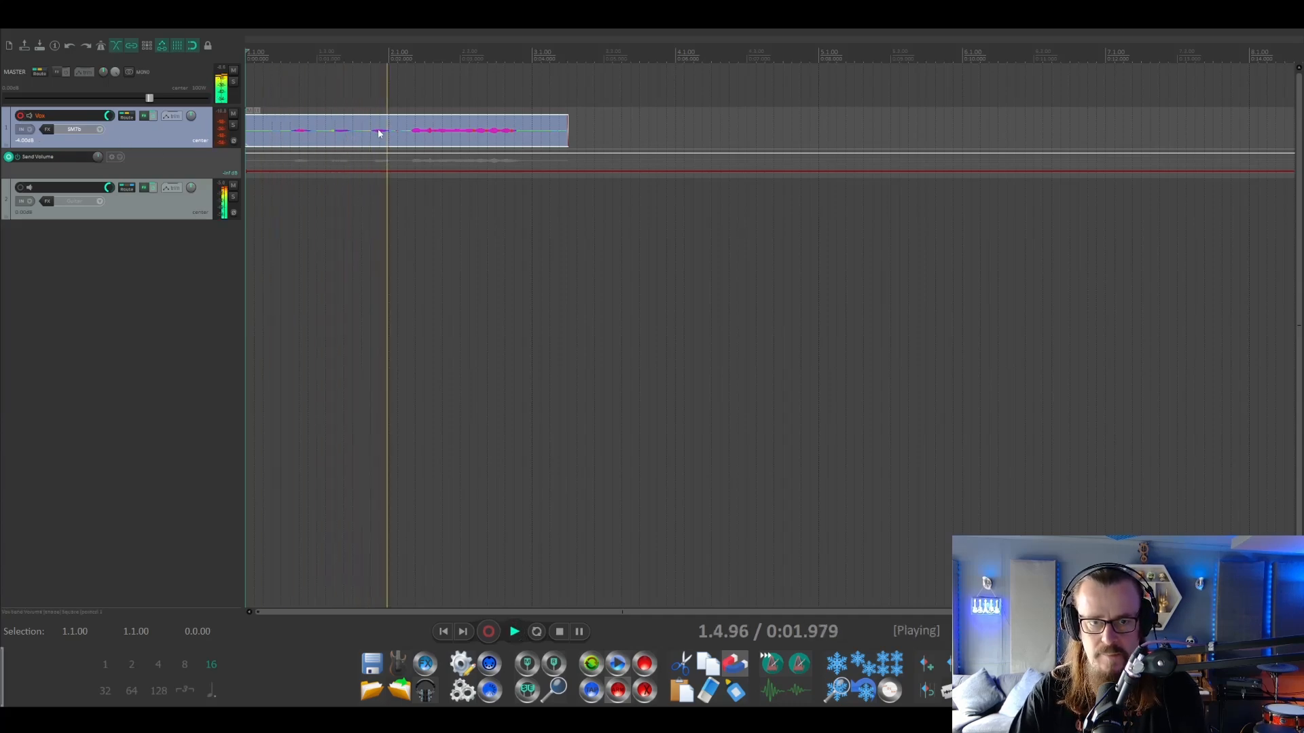
pyautogui.press('space')
# Step: Enable ReaGate and bypass ReaComp on track 2, and raise the Send Volume envelope only over the last vocal phrase, from about 2.1.50
pyautogui.click(144, 188)
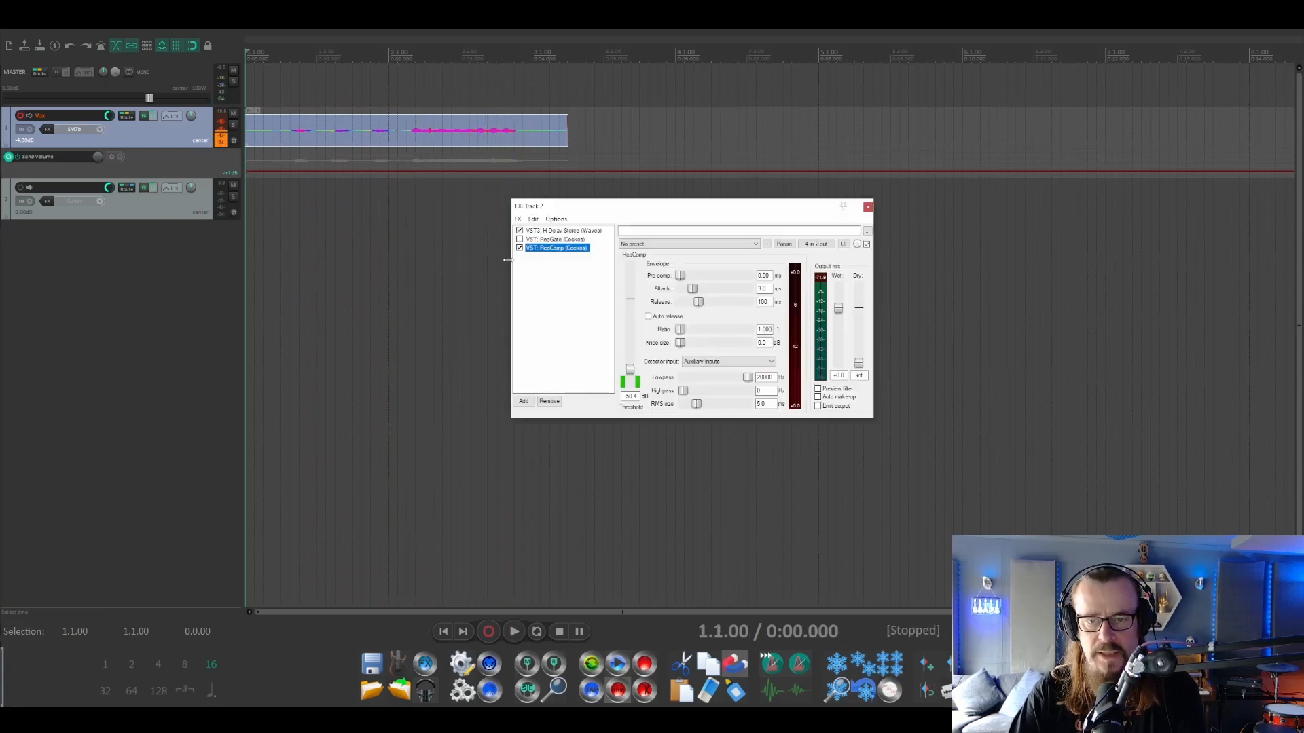
pyautogui.click(519, 239)
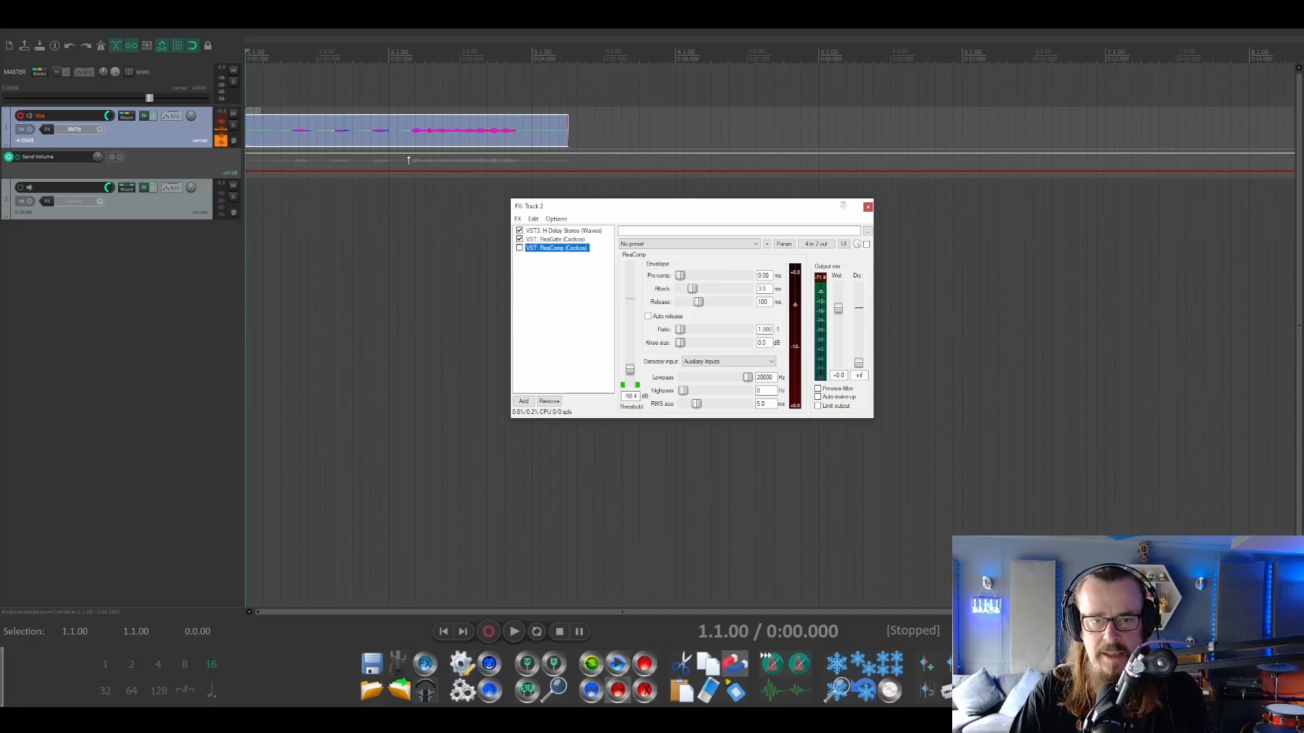
pyautogui.moveTo(410, 170); pyautogui.dragTo(496, 143)
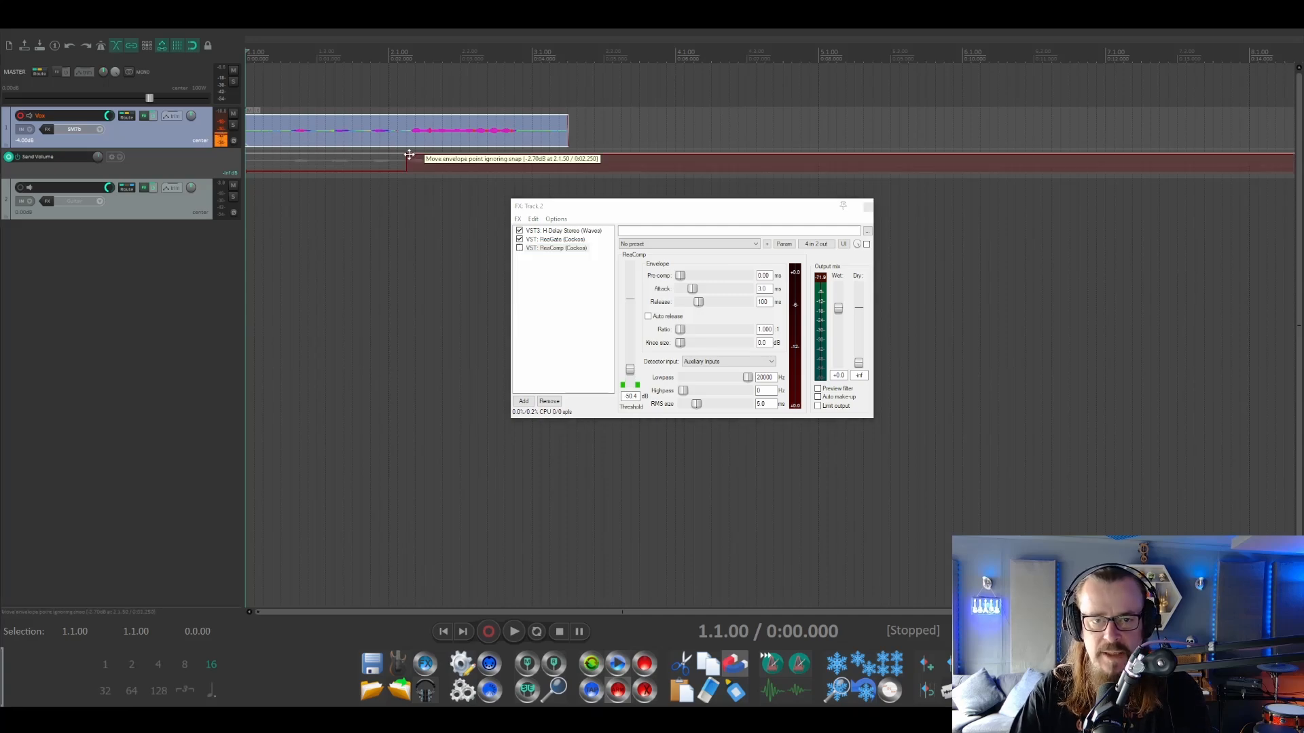
pyautogui.click(524, 171)
# Step: Play the vocal take from 1.2.00 to hear the delay throw with ReaGate ducking
pyautogui.click(281, 55)
pyautogui.press('space')
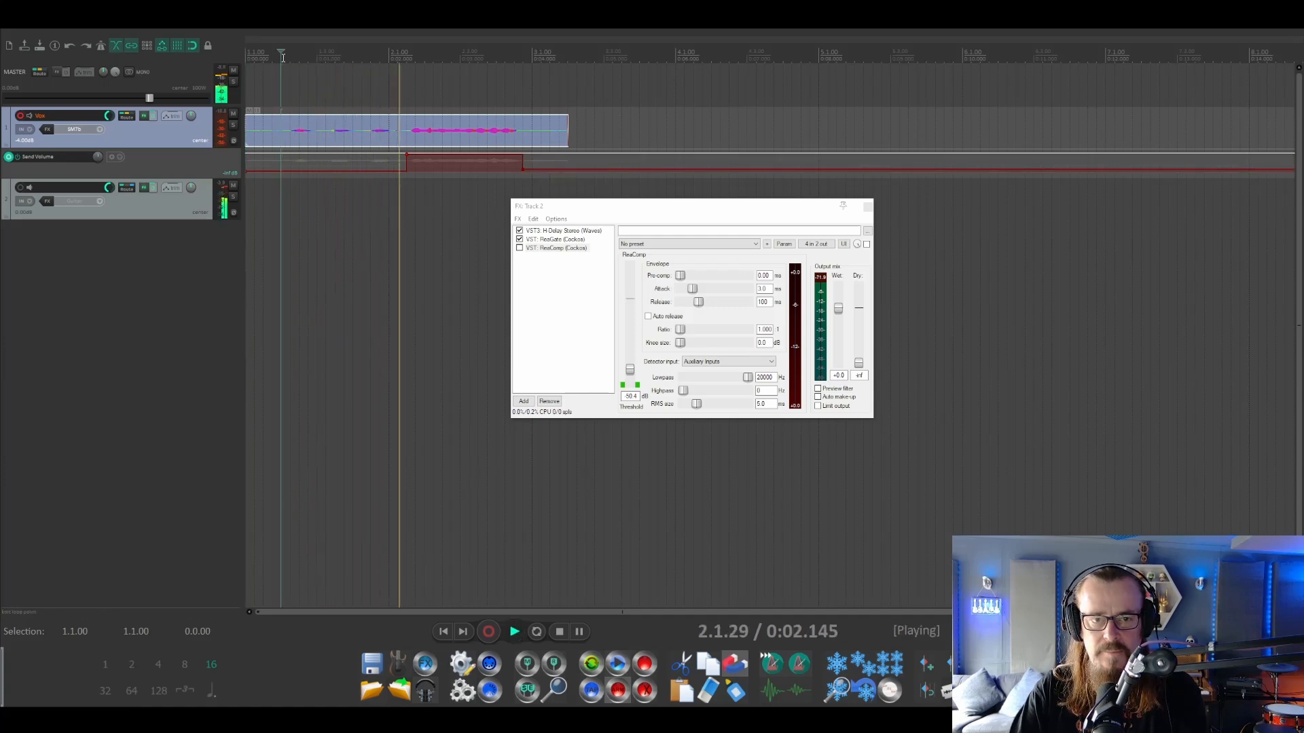
pyautogui.press('space')
pyautogui.press('space')
pyautogui.press('space')
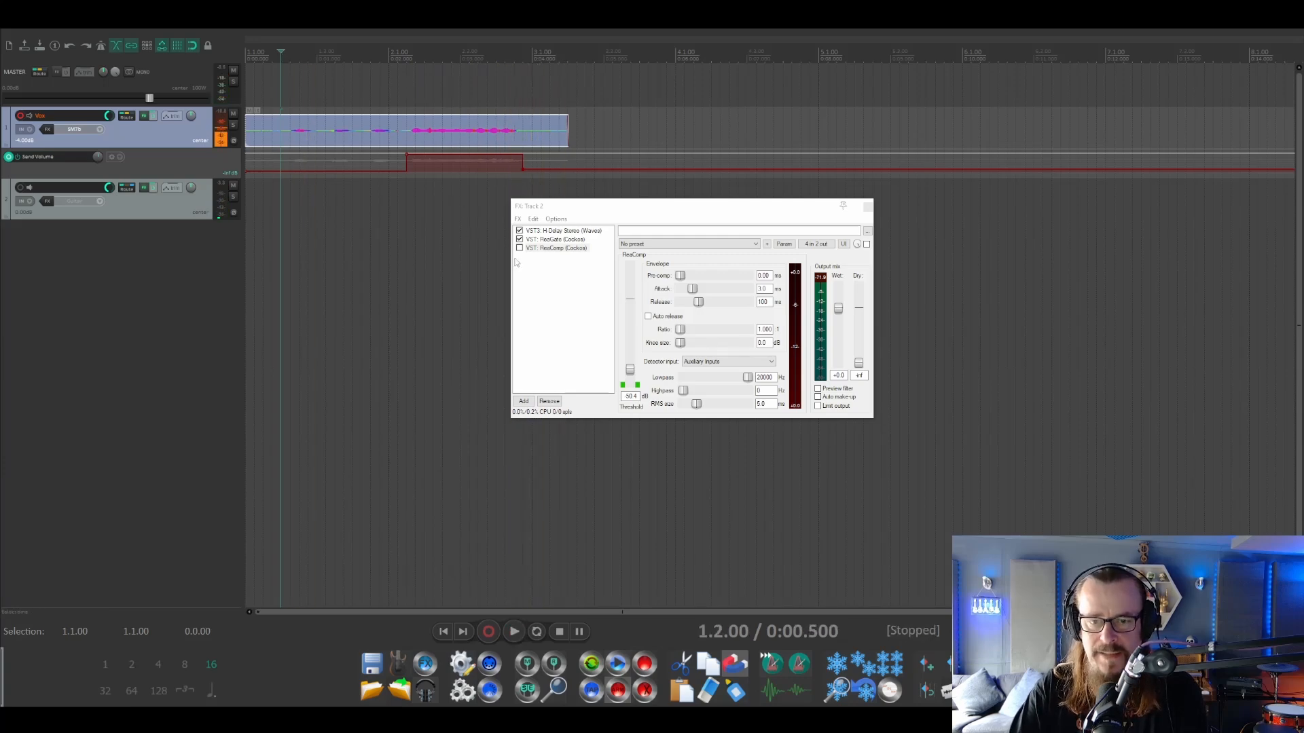
# Step: Bypass ReaGate, enable ReaComp, and raise its ratio to about 4.5:1 while auditioning the ducked delay from 1.2.00
pyautogui.click(520, 239)
pyautogui.click(519, 248)
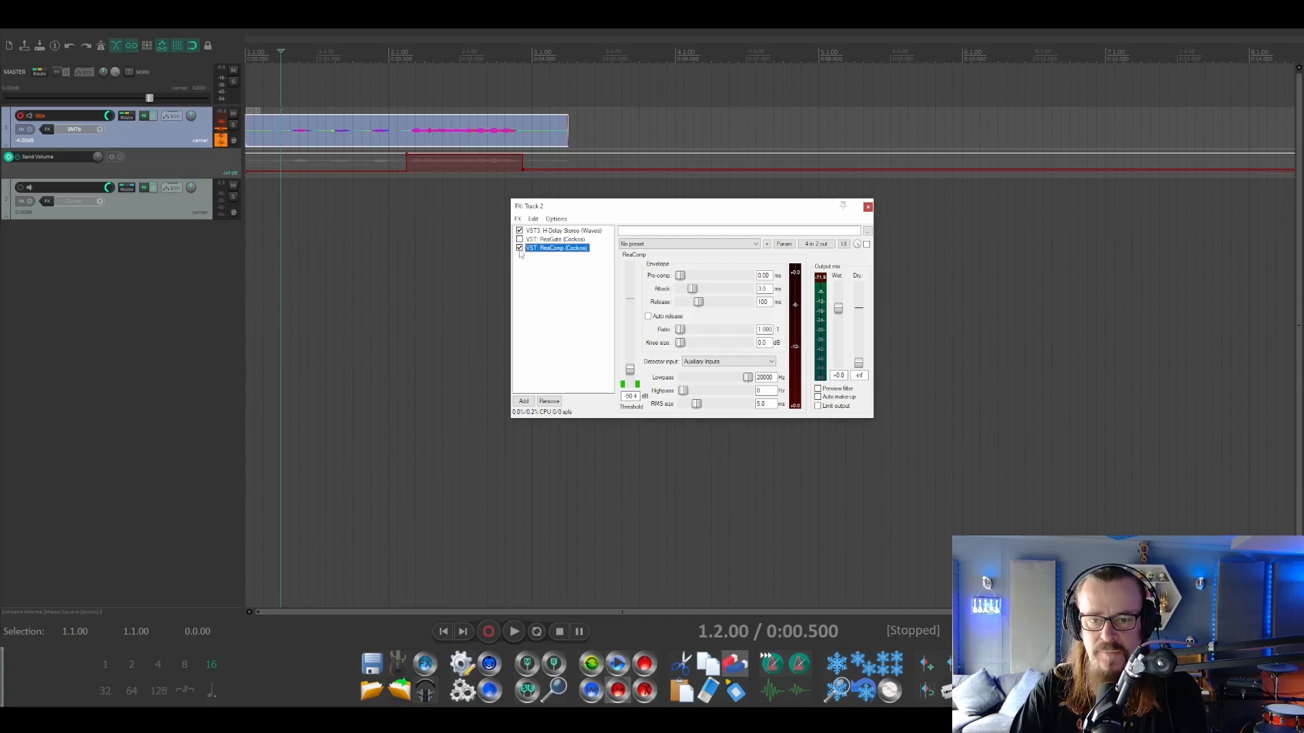
pyautogui.press('space')
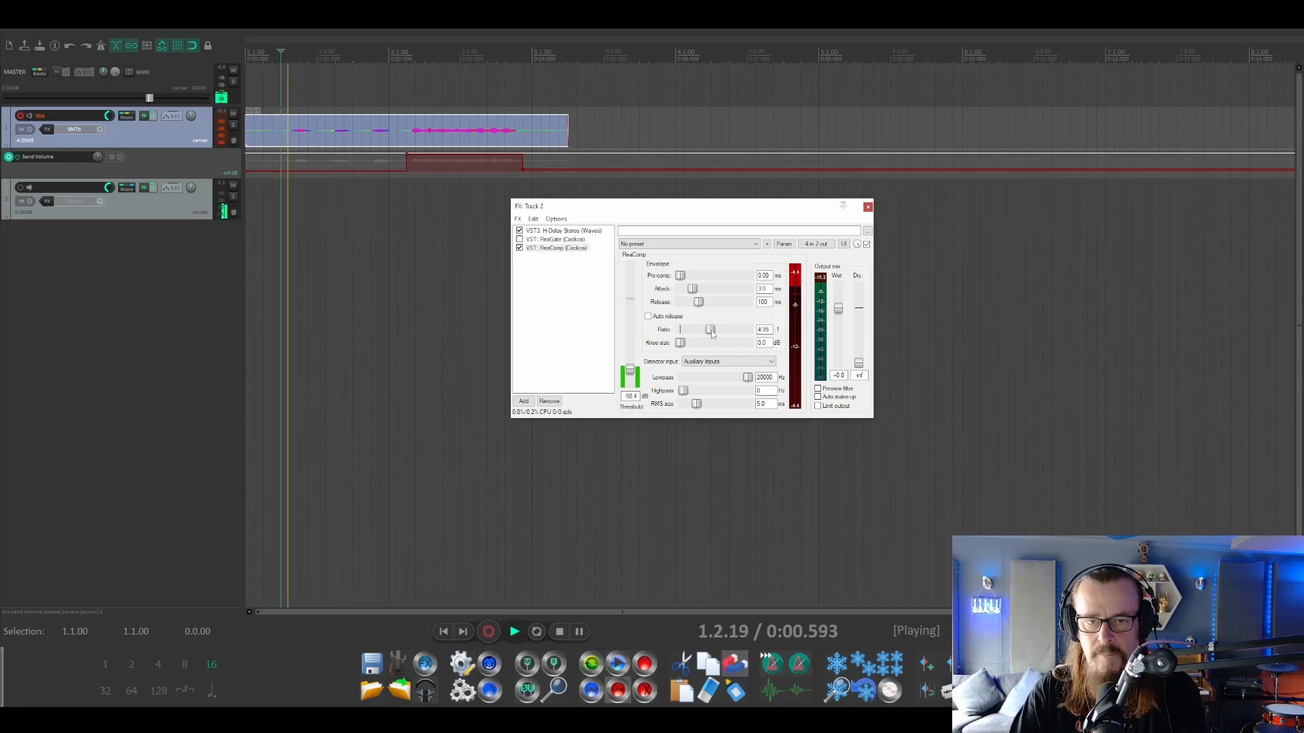
pyautogui.moveTo(680, 329); pyautogui.dragTo(713, 333)
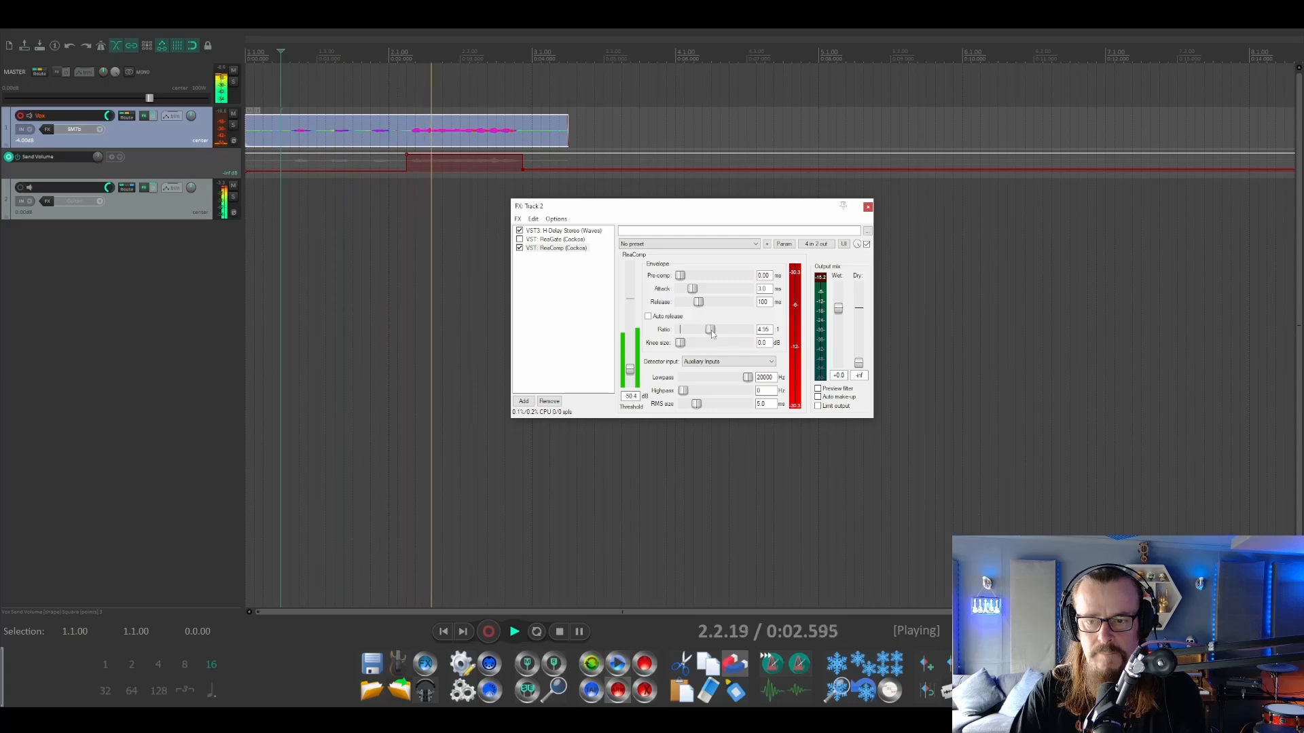
pyautogui.press('space')
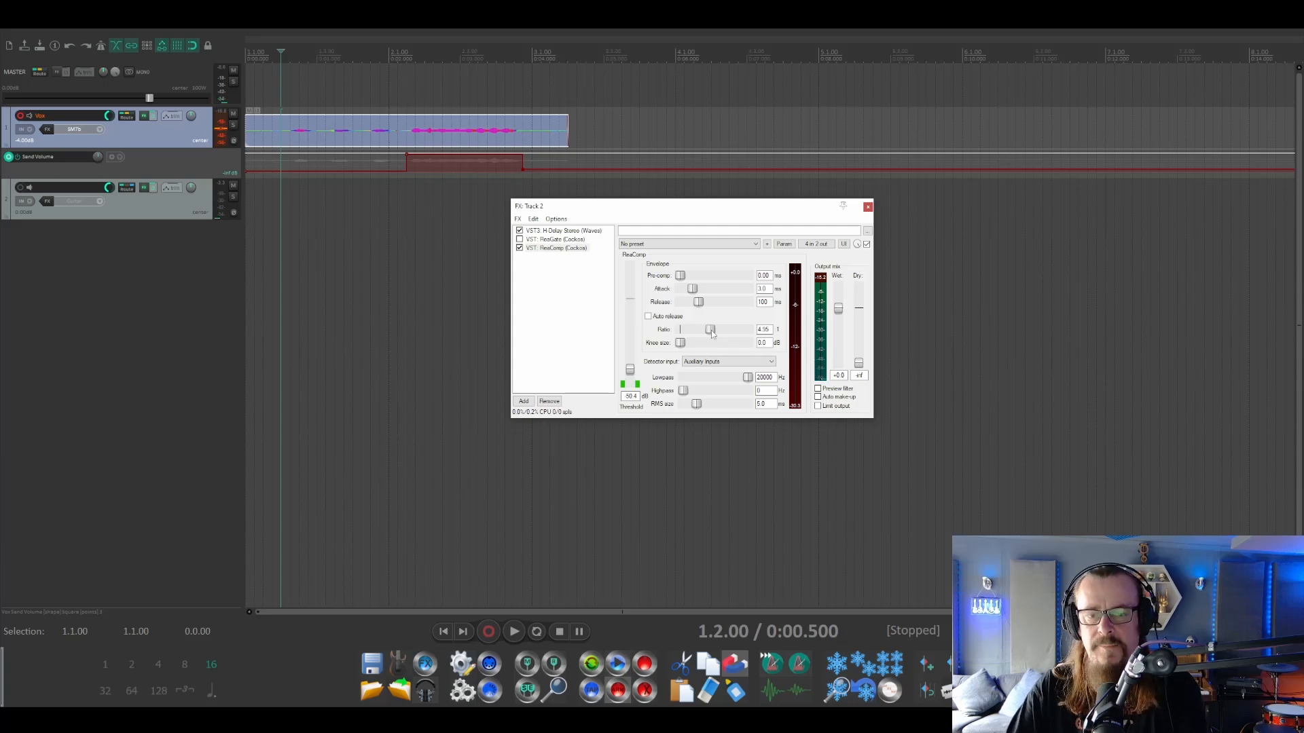
pyautogui.press('space')
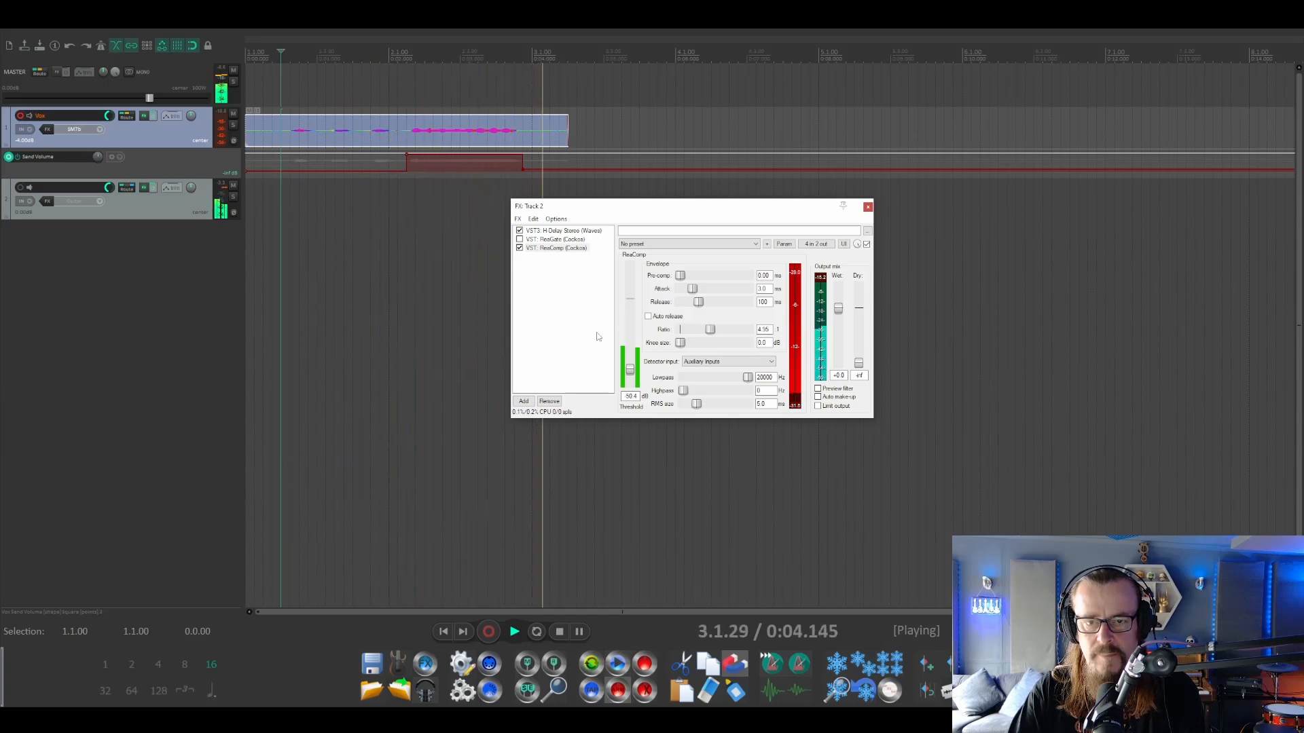
pyautogui.press('space')
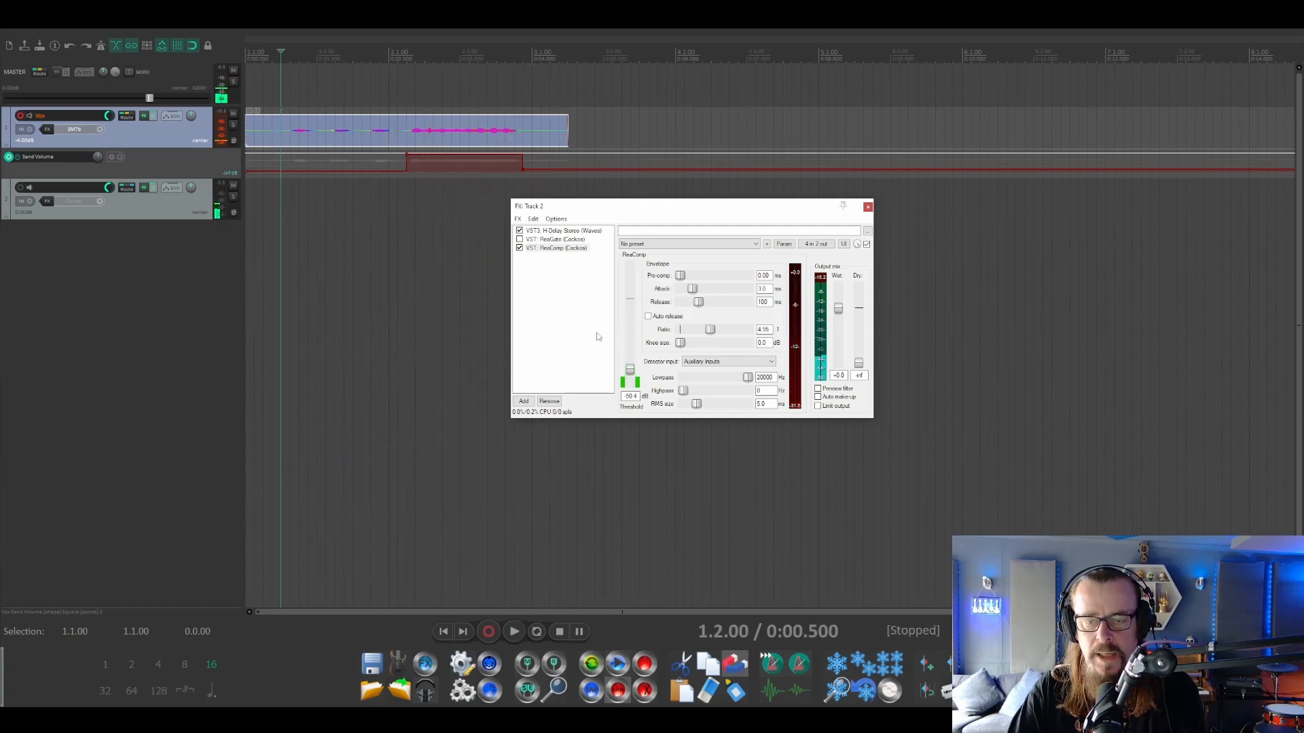
# Step: Bypass ReaComp and compare playback from 1.2.00 with ReaGate enabled and with ReaGate bypassed
pyautogui.click(519, 248)
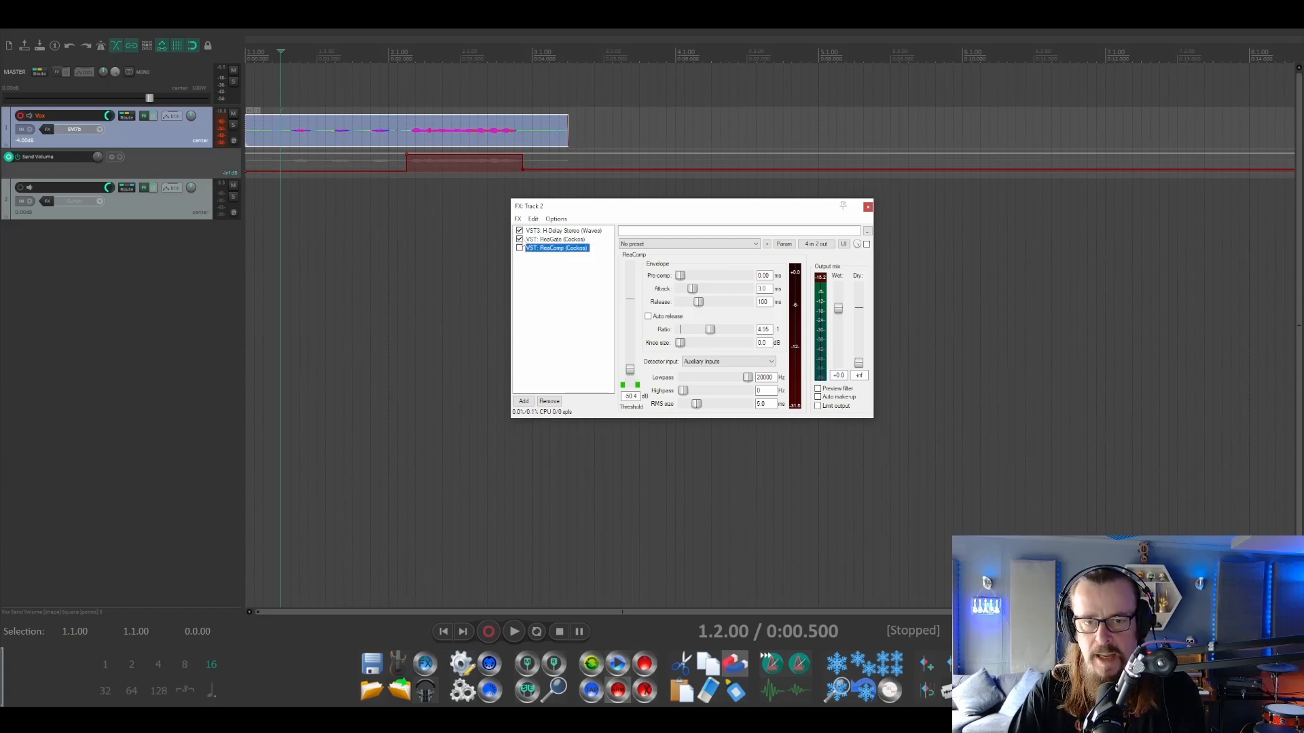
pyautogui.press('space')
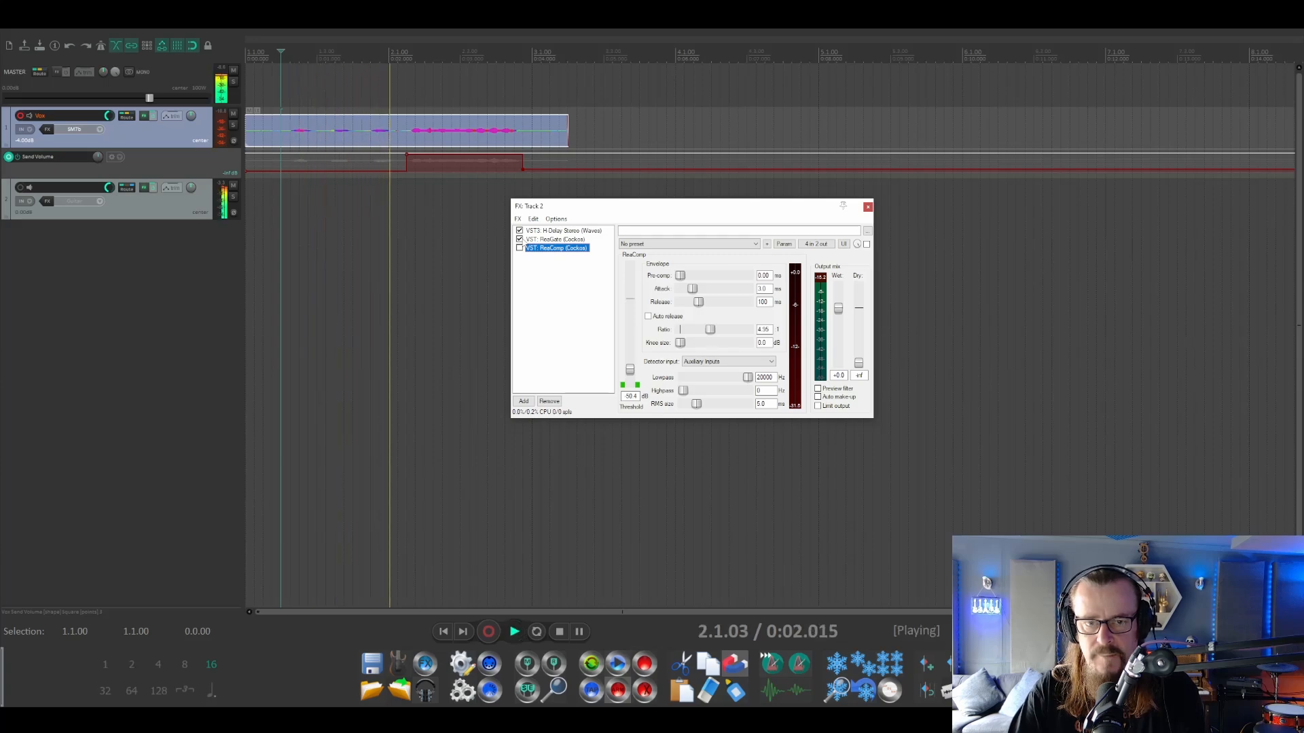
pyautogui.click(520, 239)
pyautogui.press('space')
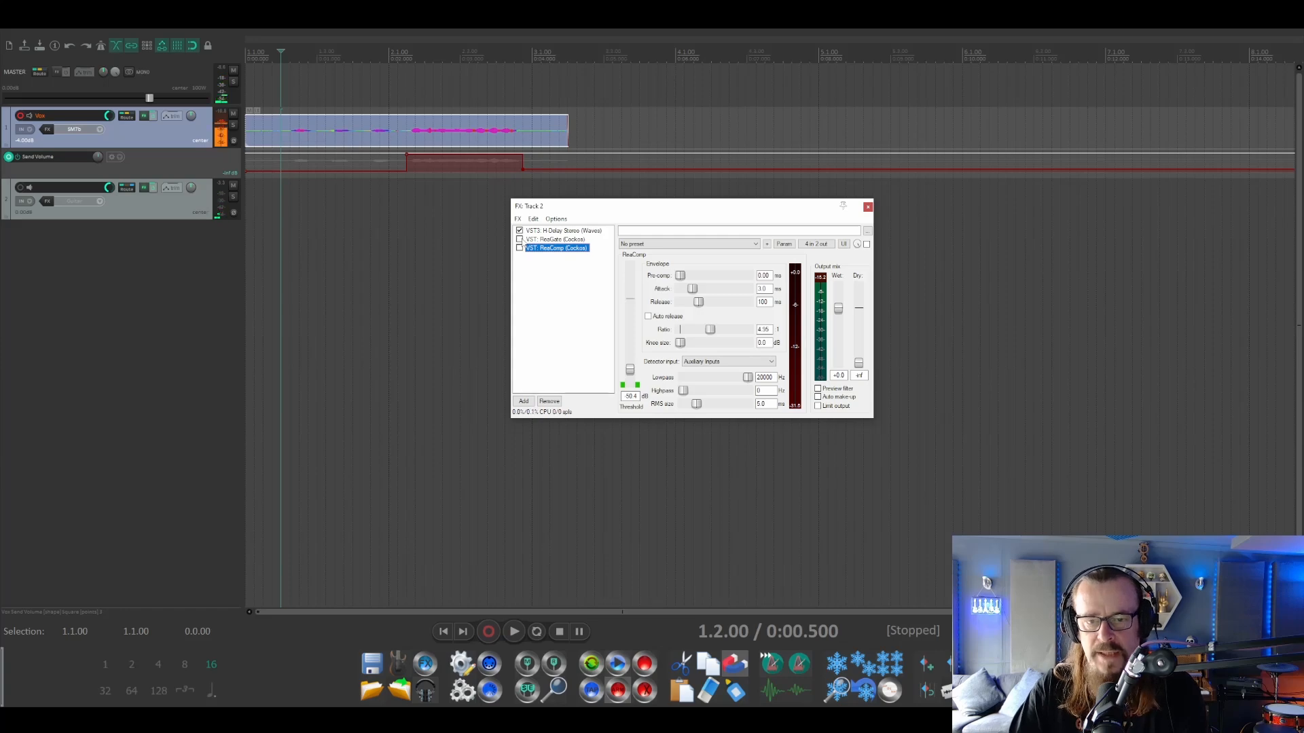
pyautogui.press('space')
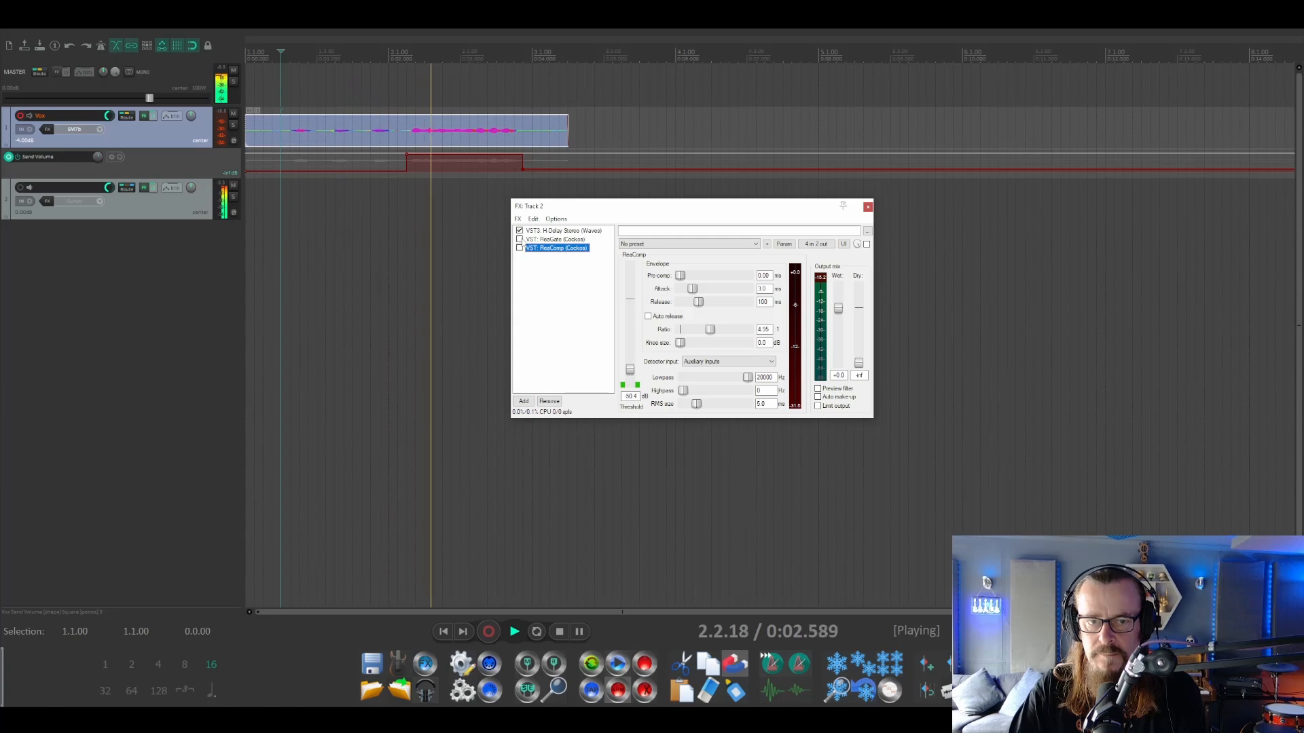
pyautogui.press('space')
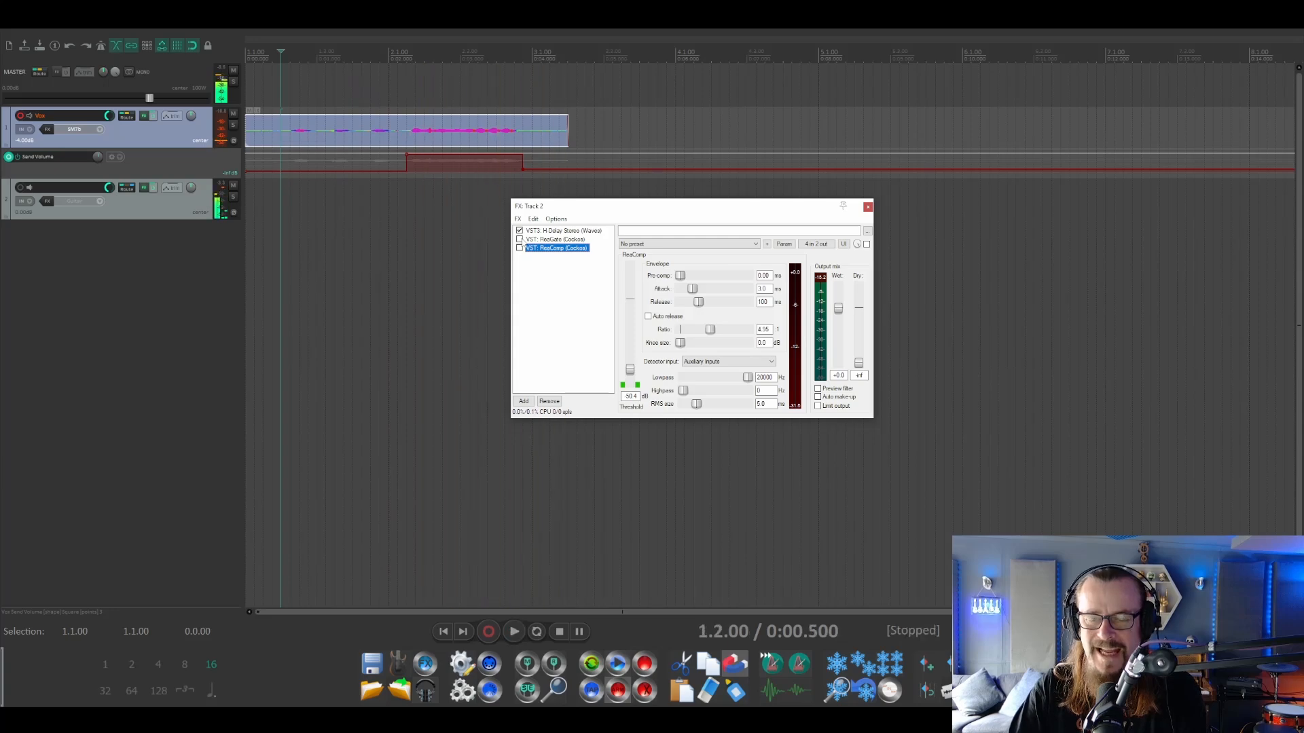
# Step: Set H-Delay to a 1/4 note delay, lower its output level, and audition the result from 1.2.00
pyautogui.click(557, 231)
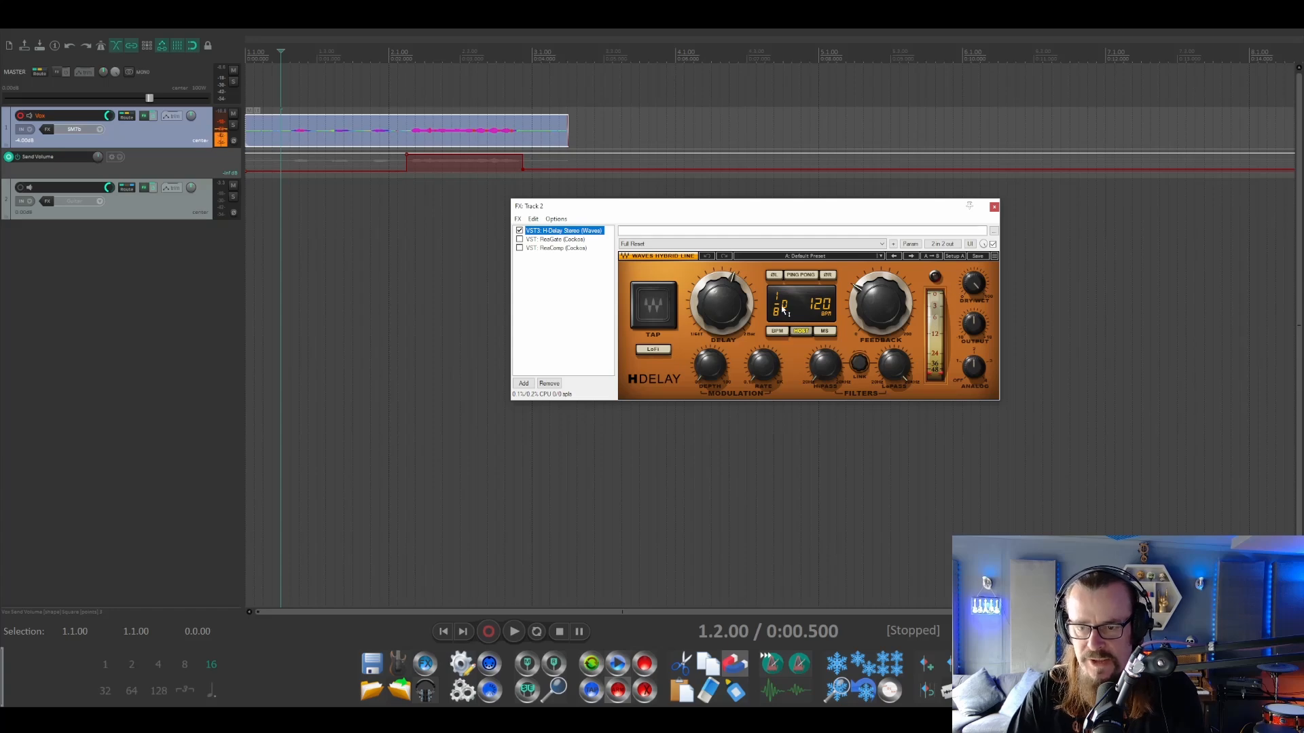
pyautogui.click(715, 307)
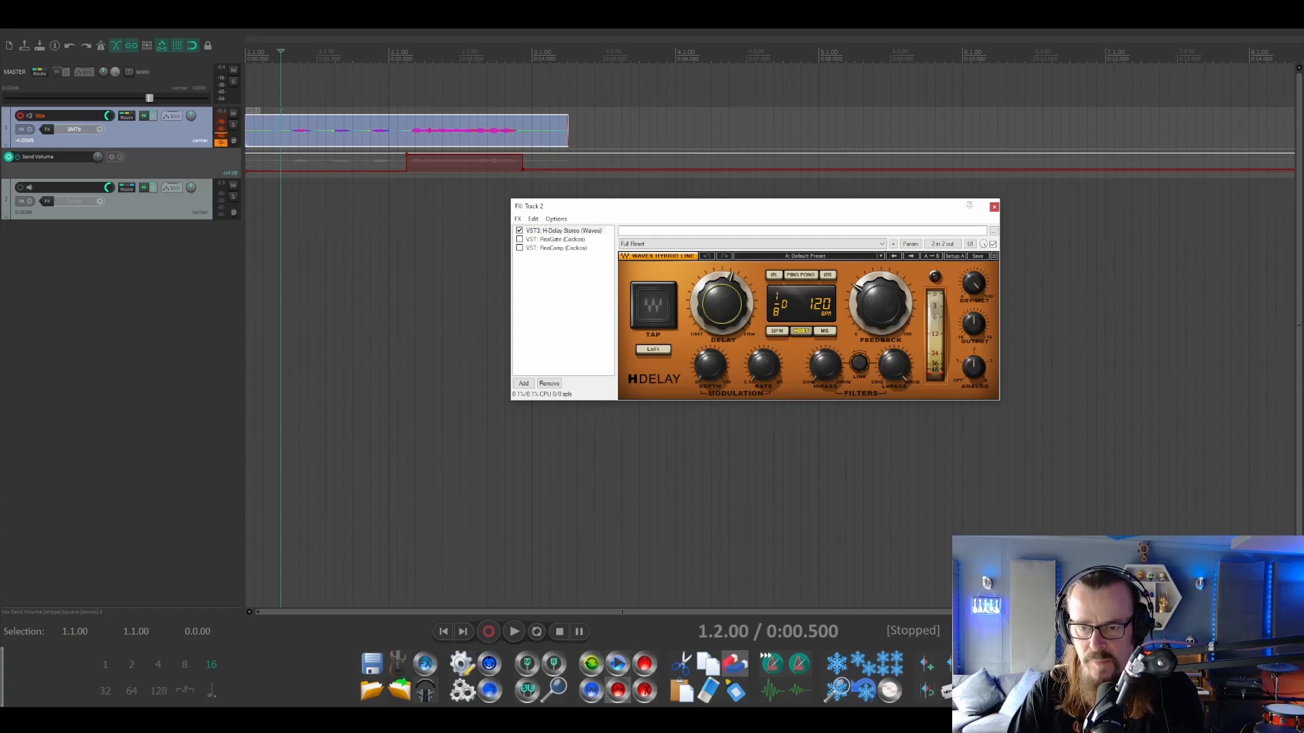
pyautogui.moveTo(715, 308); pyautogui.dragTo(716, 273)
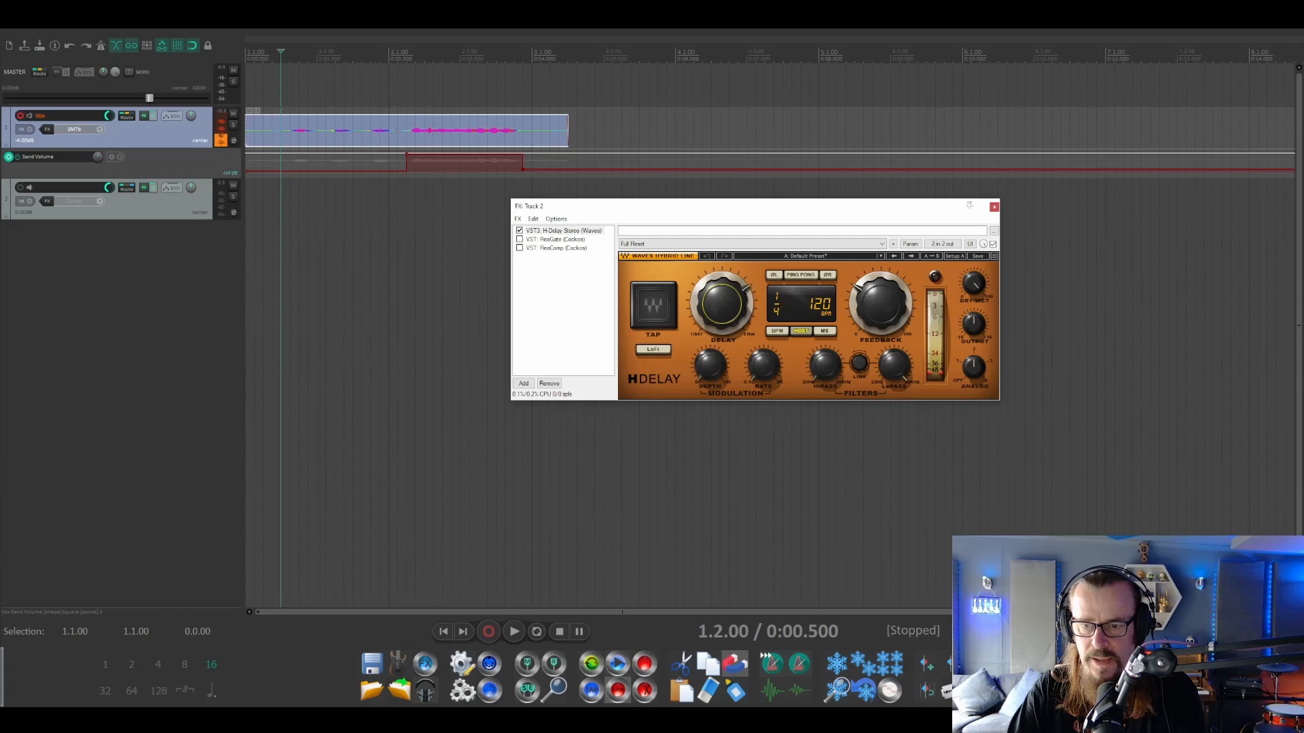
pyautogui.click(975, 327)
pyautogui.moveTo(976, 326); pyautogui.dragTo(975, 336)
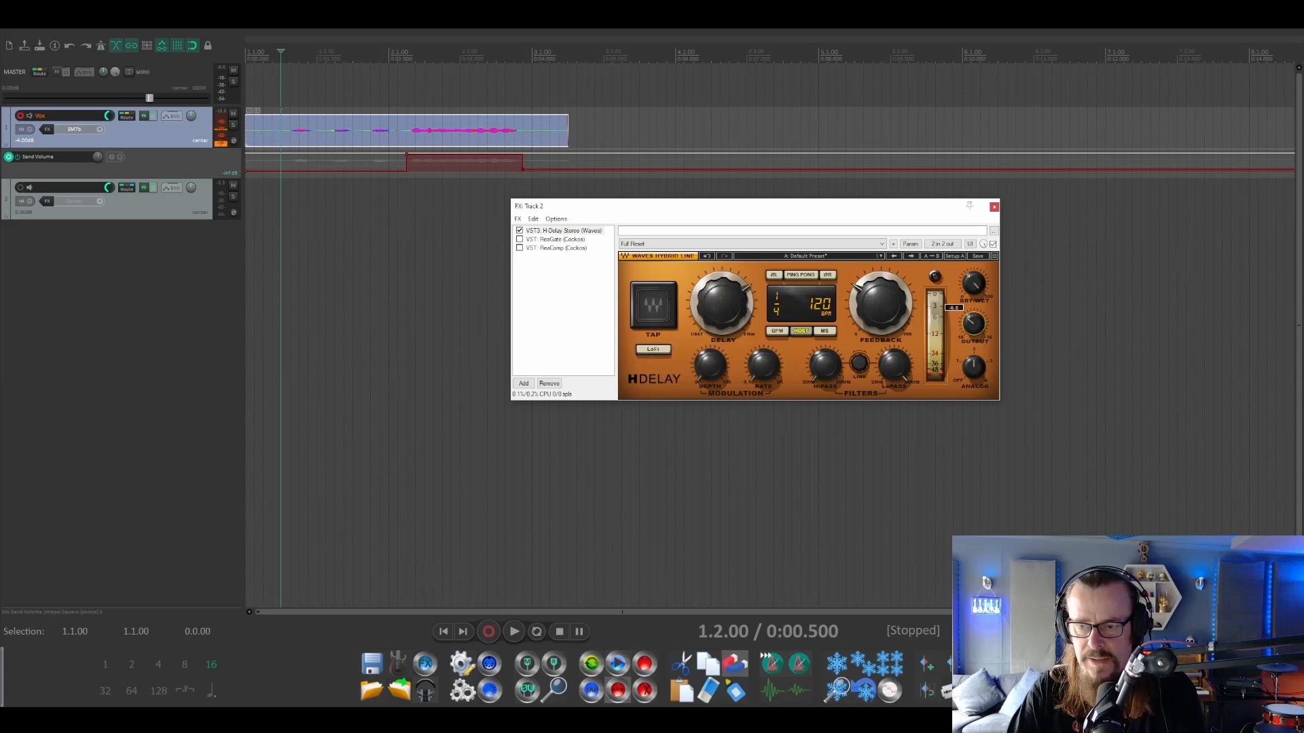
pyautogui.press('space')
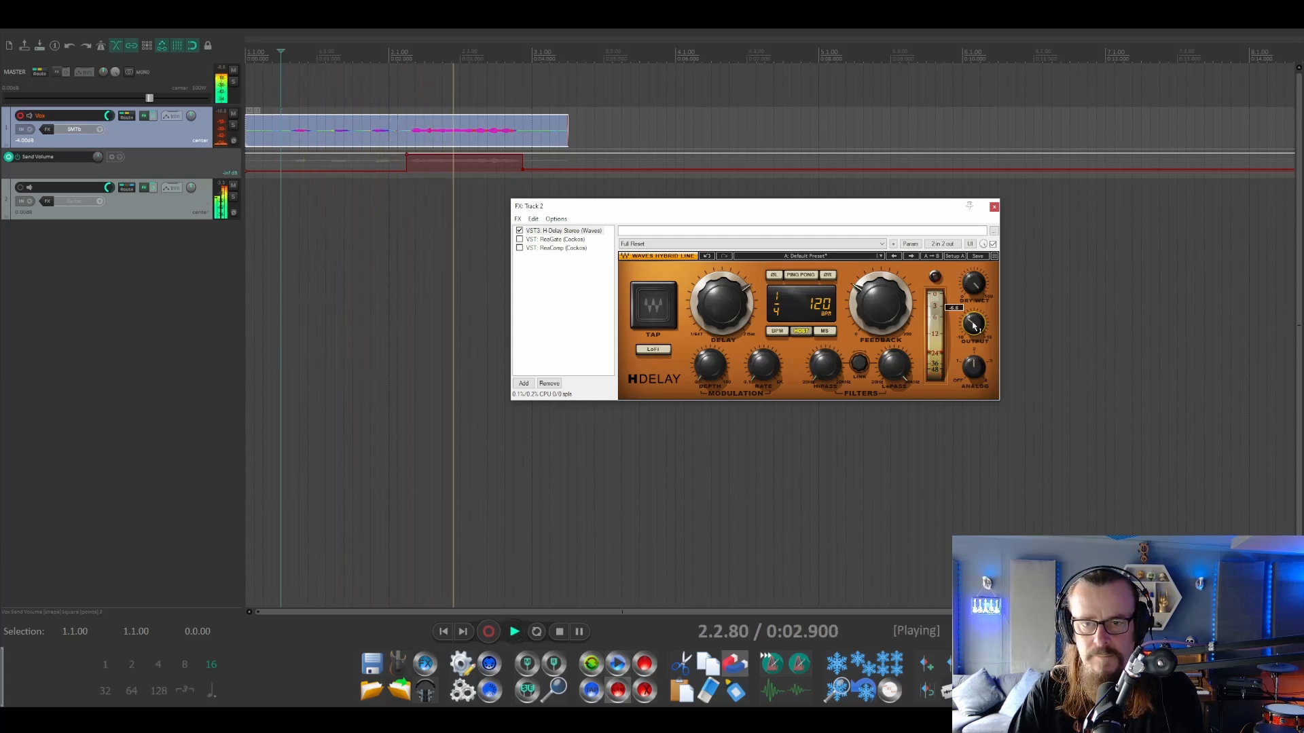
pyautogui.press('space')
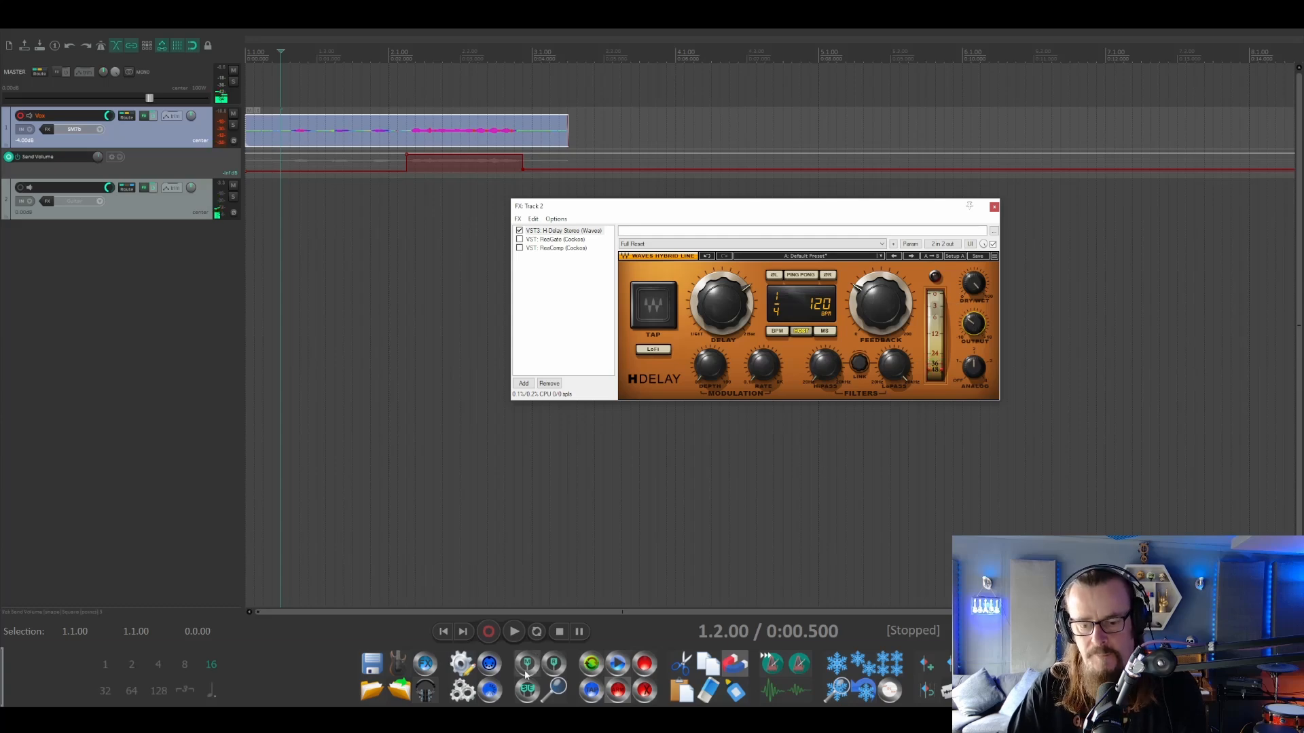
pyautogui.click(562, 637)
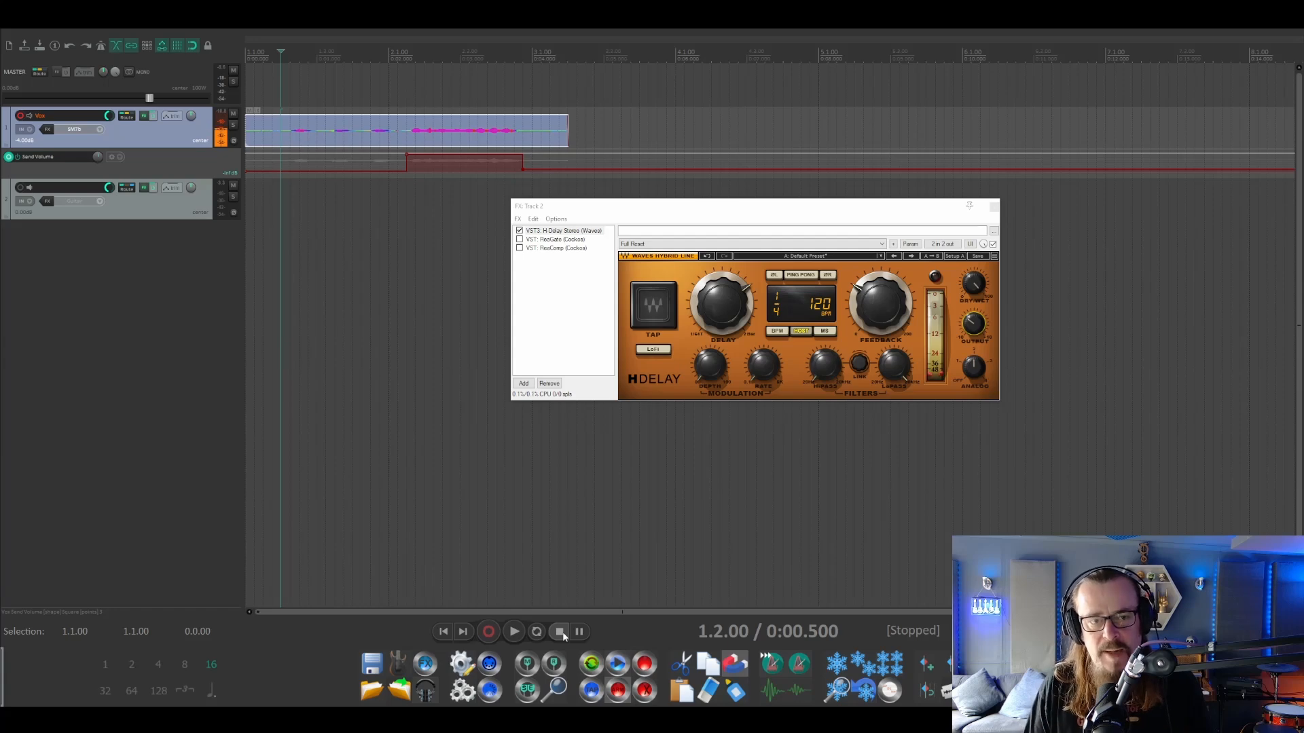
# Step: Delete the delay return track and disarm recording on the Vox track
pyautogui.click(174, 210)
pyautogui.click(113, 235)
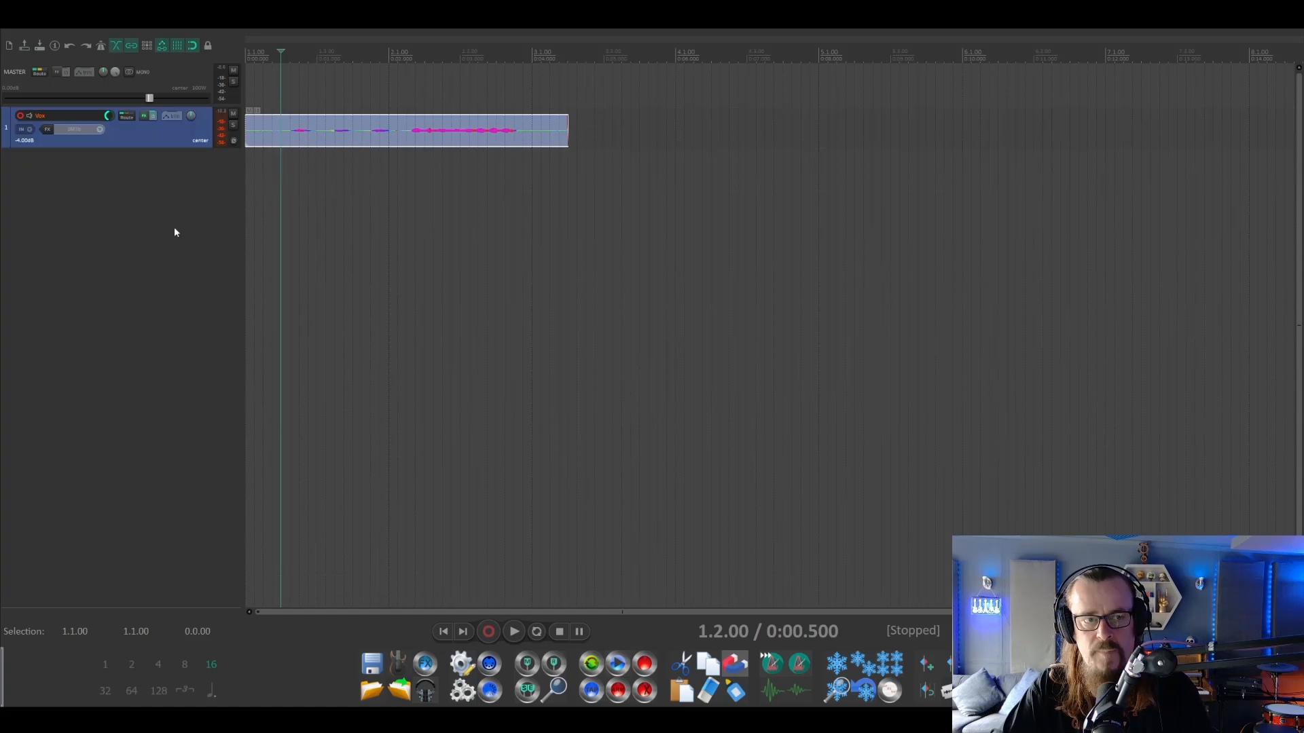
pyautogui.click(19, 115)
pyautogui.click(19, 117)
# Step: Add CLA Effects Stereo (Waves) to a new track 2 below the Vox track
pyautogui.click(144, 159)
pyautogui.write('c')
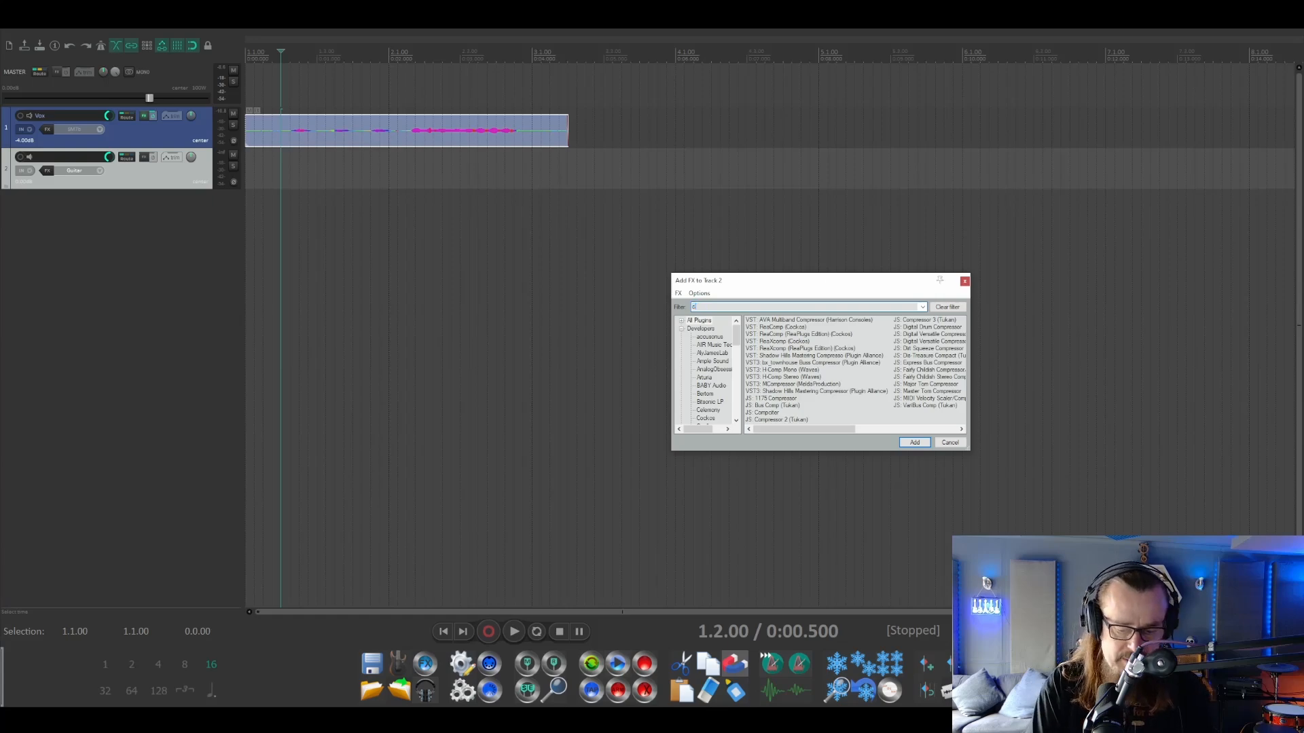
pyautogui.write('la')
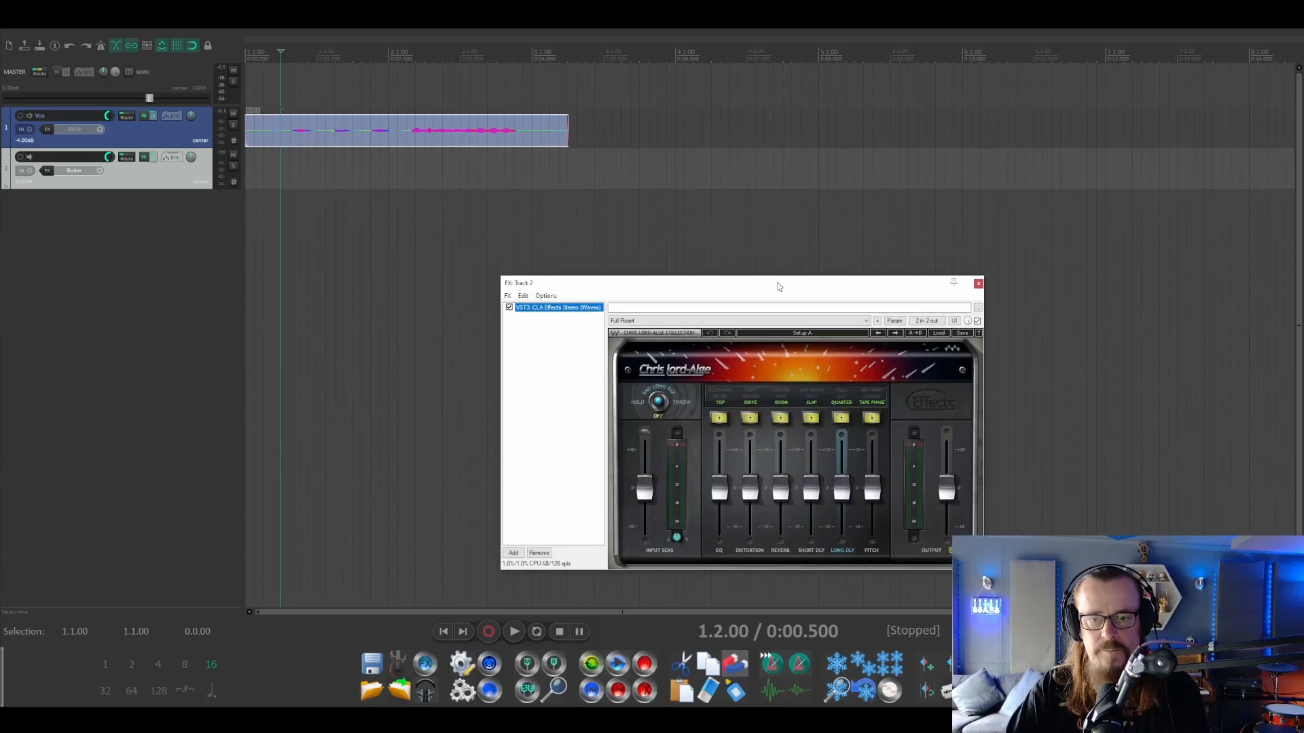
# Step: Turn off every CLA Effects section except the Long Delay set to Quarter
pyautogui.click(721, 402)
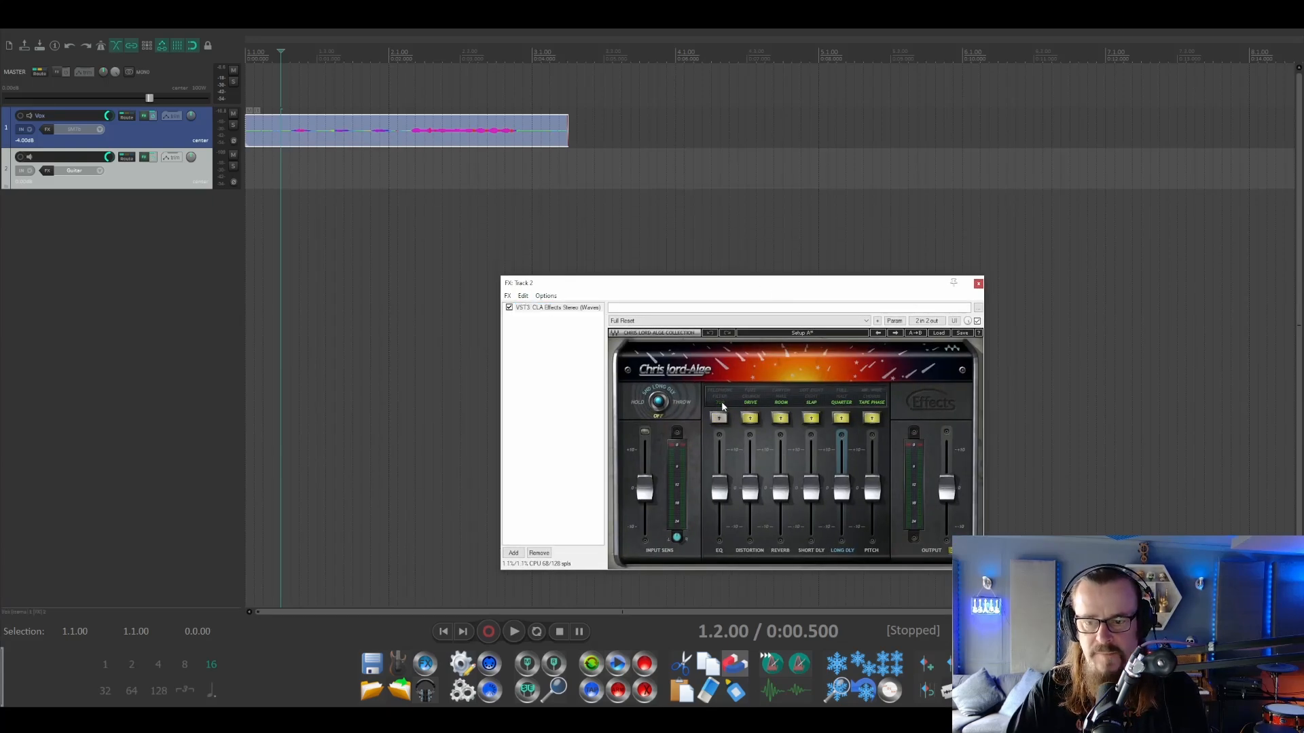
pyautogui.click(820, 404)
pyautogui.click(874, 404)
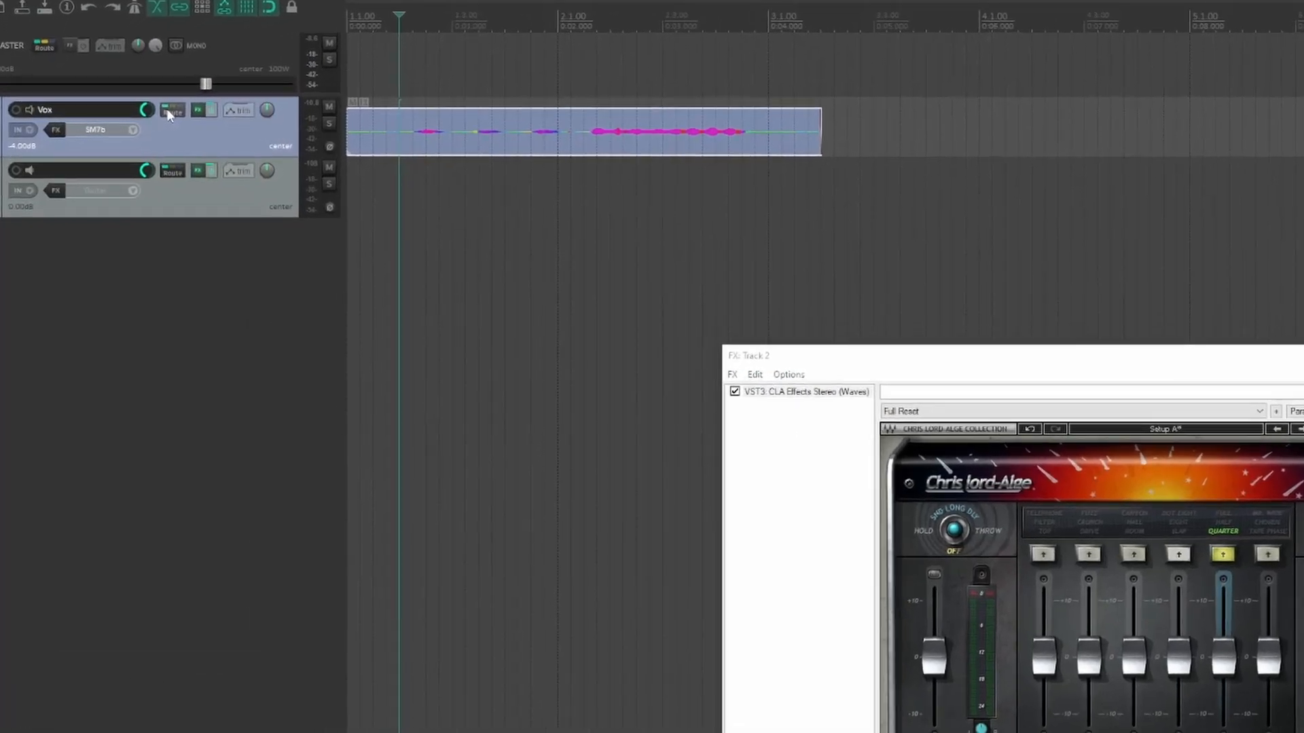
# Step: Create a send from Vox 1/2 to track 2 channels 3/4, and show track 2's CLA Effects Send Delay envelope
pyautogui.moveTo(170, 114); pyautogui.dragTo(1118, 485)
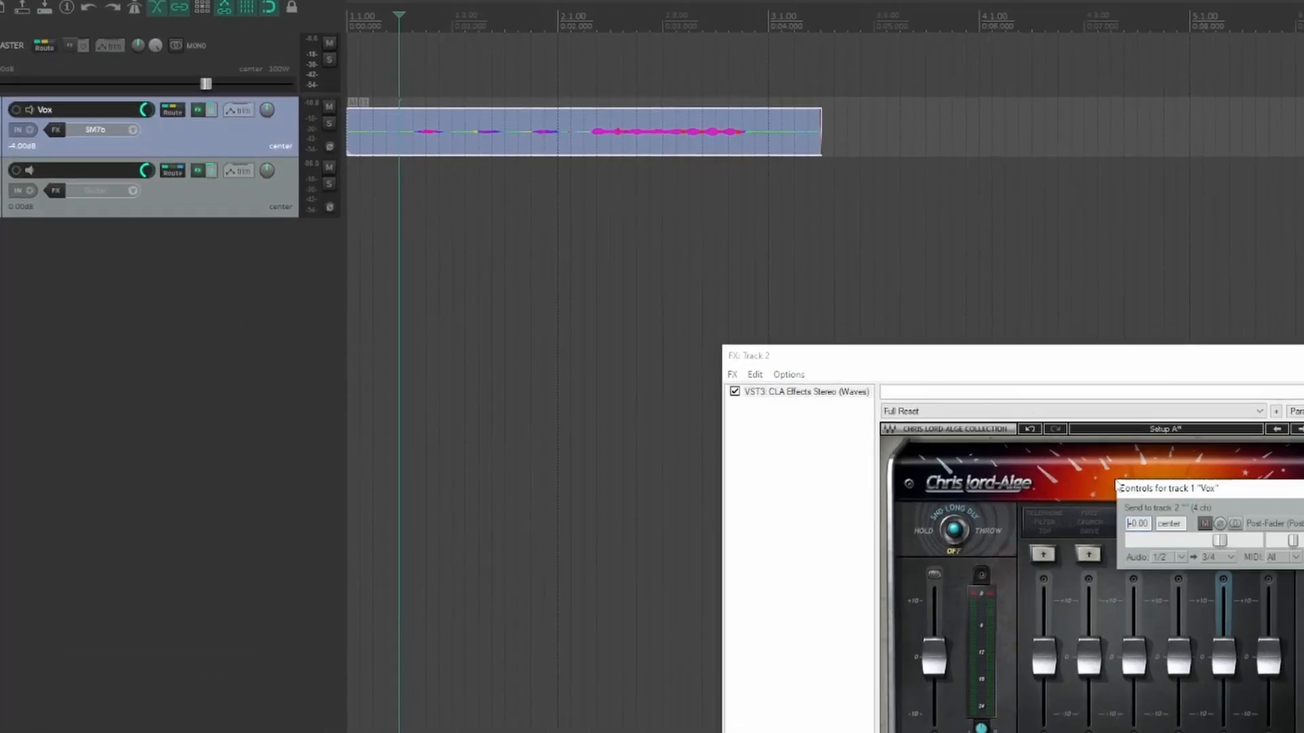
pyautogui.click(959, 385)
pyautogui.click(238, 171)
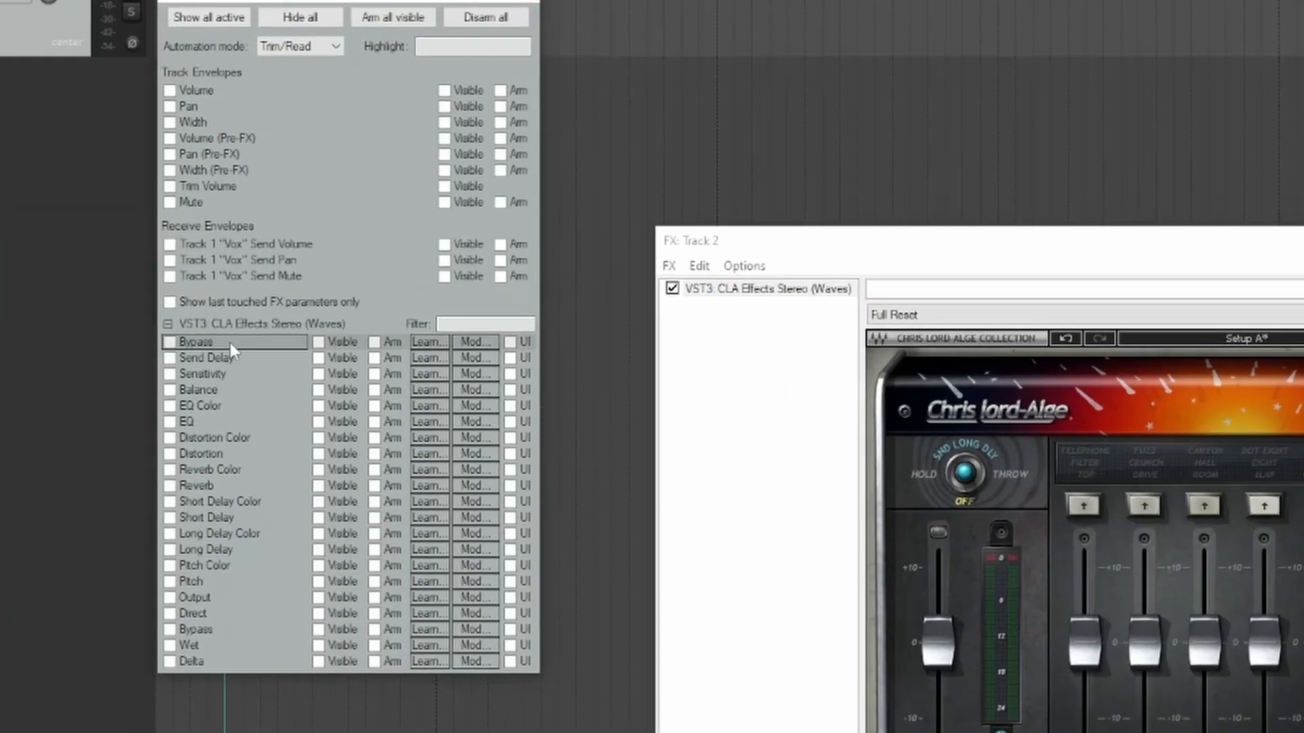
pyautogui.click(169, 358)
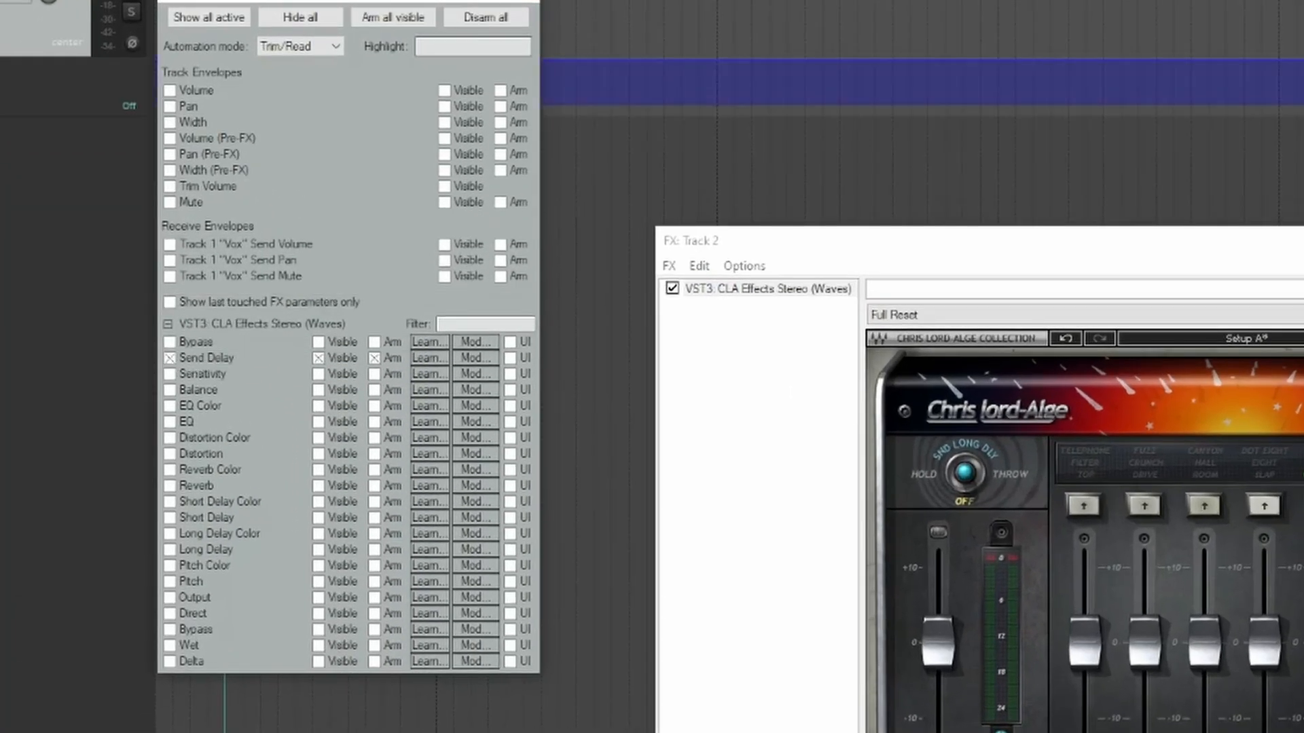
pyautogui.press('Escape')
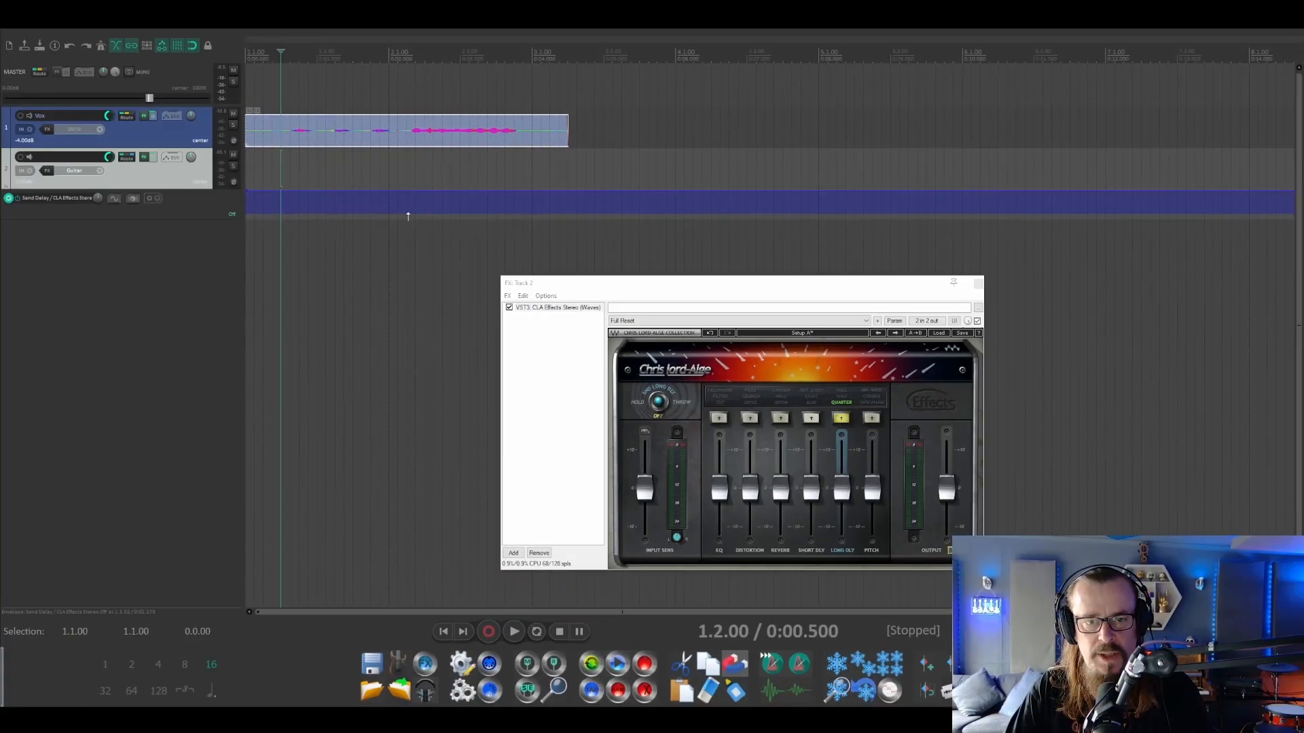
# Step: Drop the Send Delay envelope just after 2.1.00, return it to Off at 3.1.00, and play back the vocal throw
pyautogui.click(407, 212)
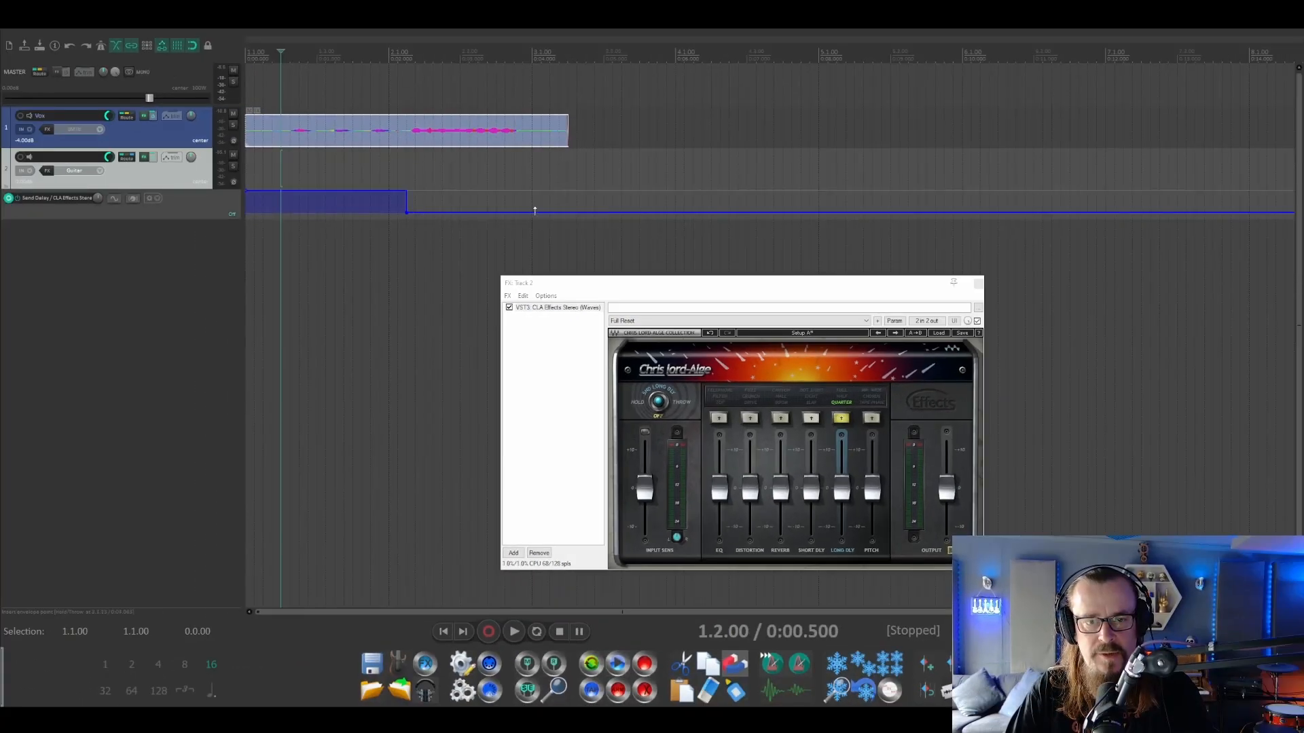
pyautogui.click(530, 192)
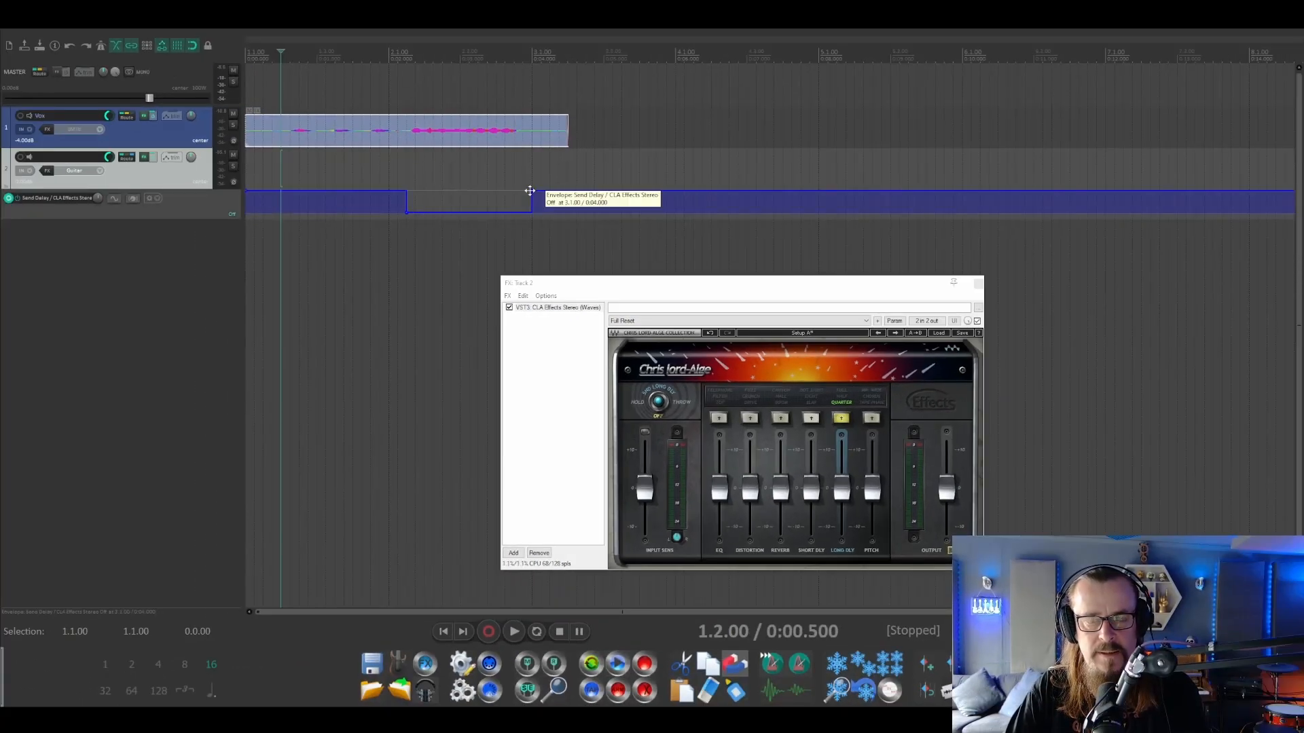
pyautogui.press('space')
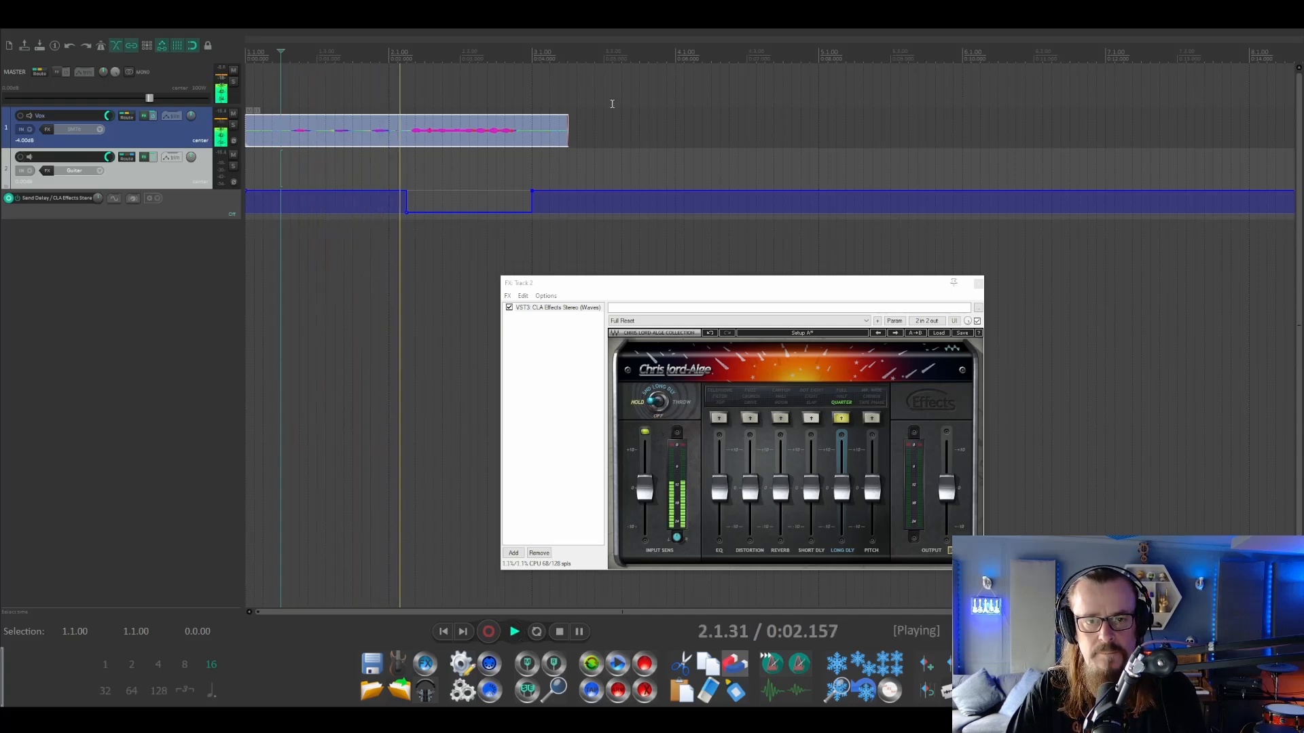
pyautogui.press('space')
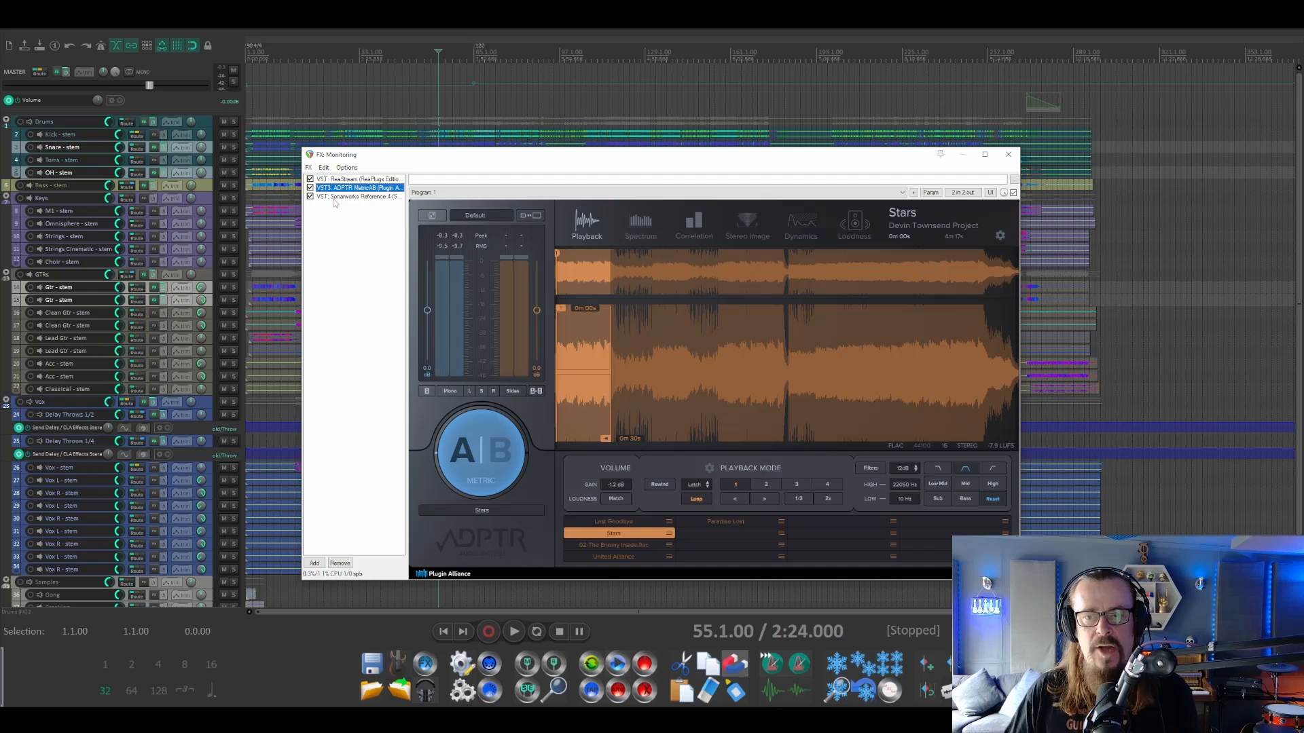
# Step: Review ReaStream and MetricAB in the monitoring effects, and switch Sonarworks Reference 4 to the Superlux HD 681 Wired Average headphone profile
pyautogui.click(354, 179)
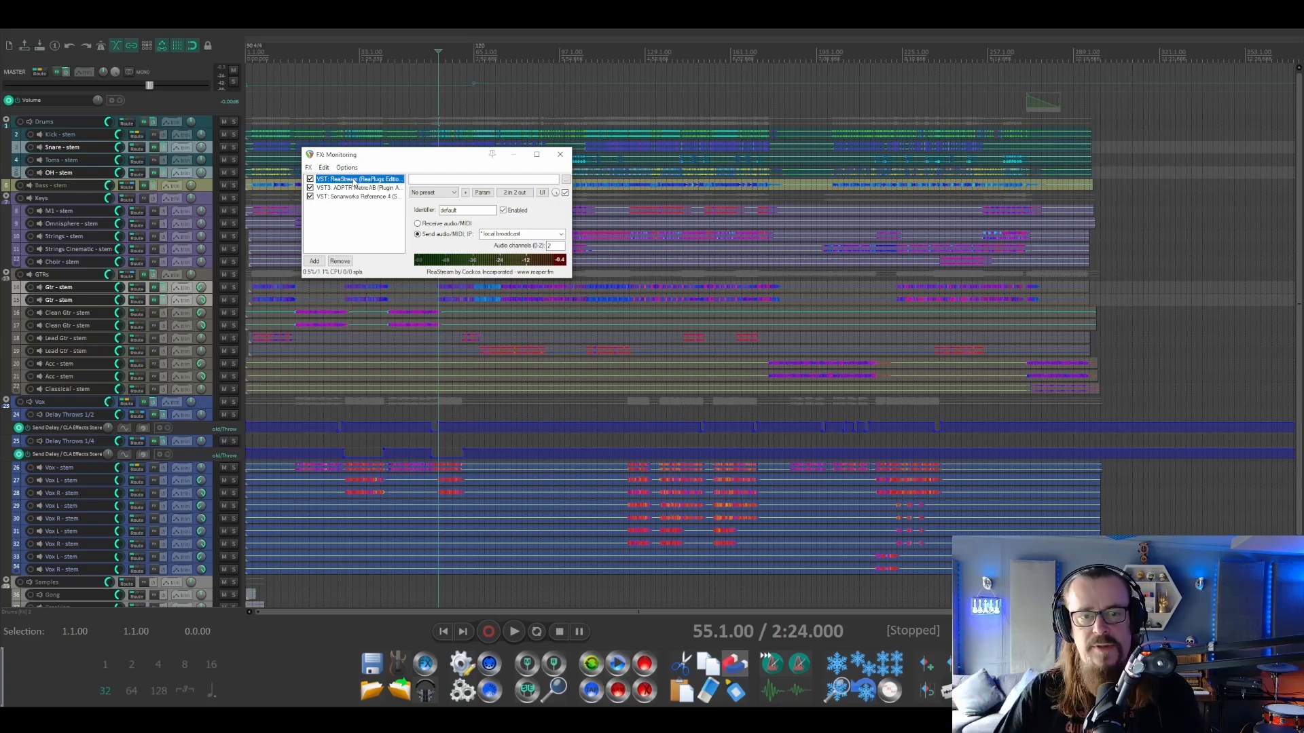
pyautogui.click(348, 188)
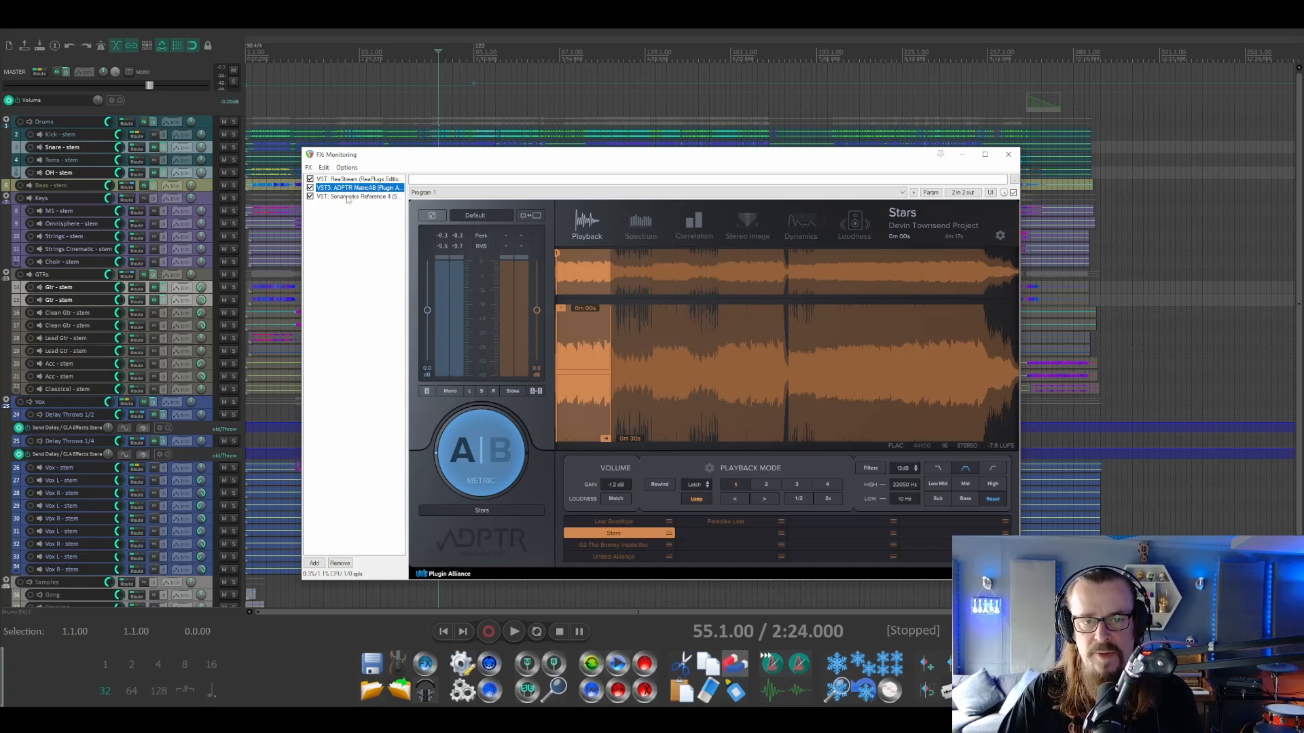
pyautogui.click(348, 197)
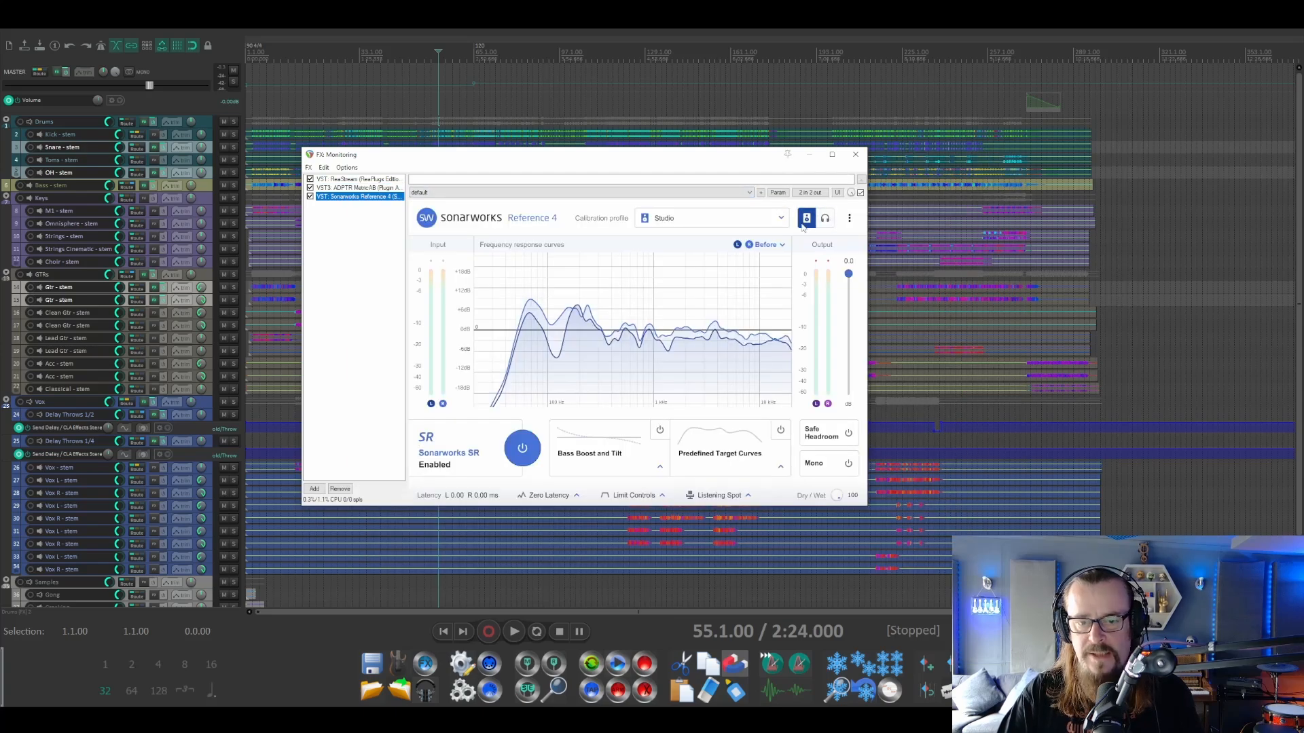
pyautogui.click(823, 220)
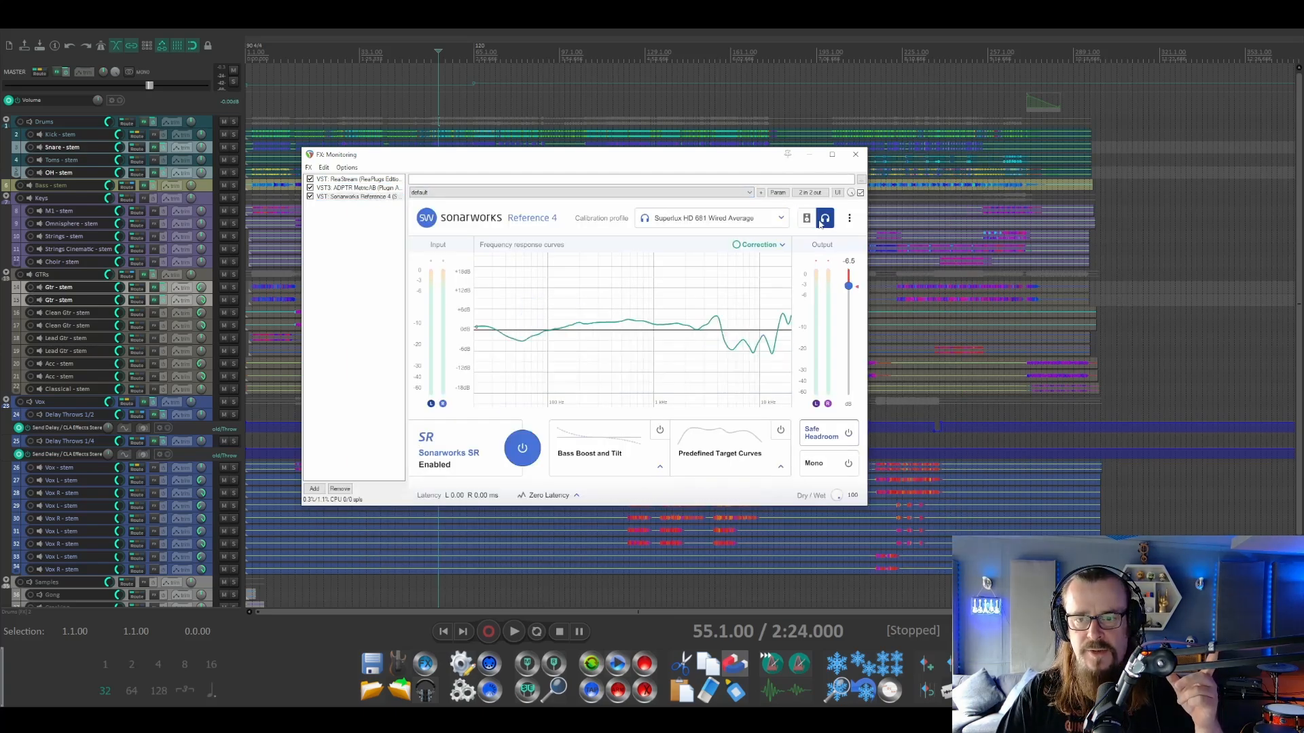
# Step: Add Ozone 9 (iZotope) to the monitoring effects chain between MetricAB and Sonarworks Reference 4
pyautogui.click(379, 188)
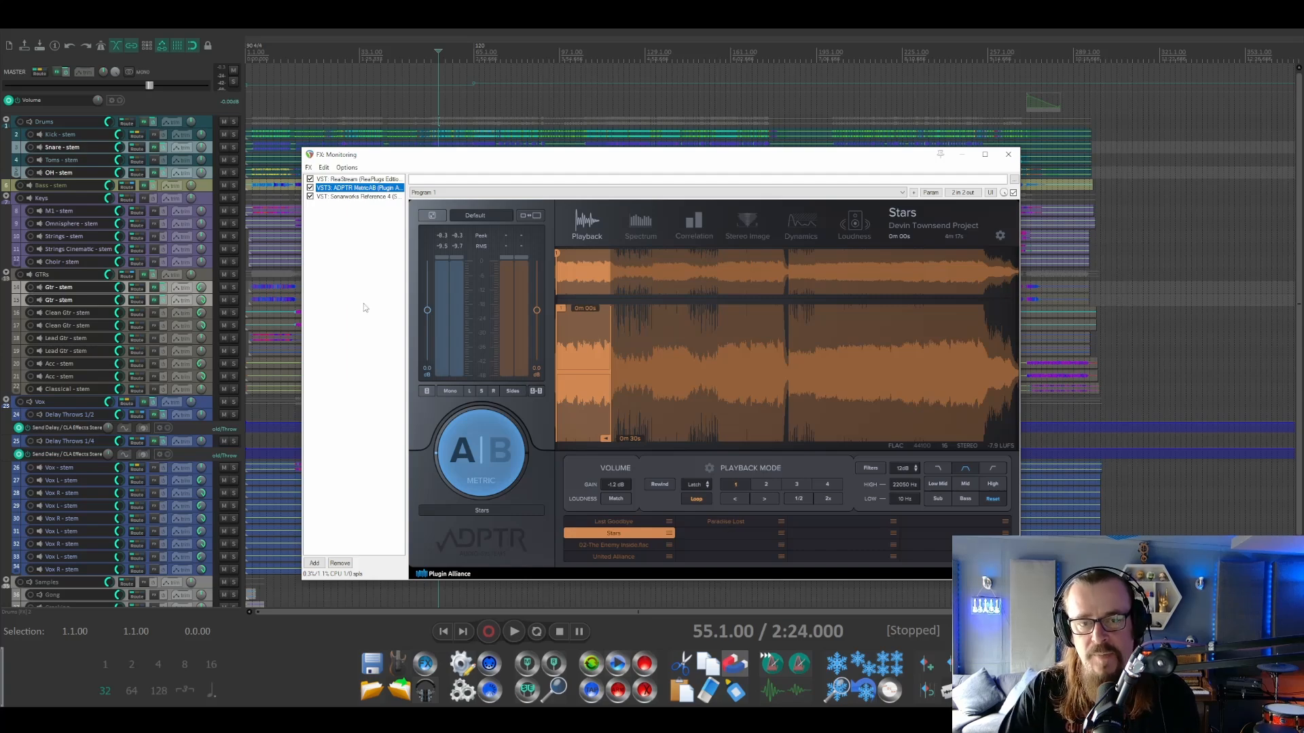
pyautogui.click(315, 563)
pyautogui.doubleClick(643, 324)
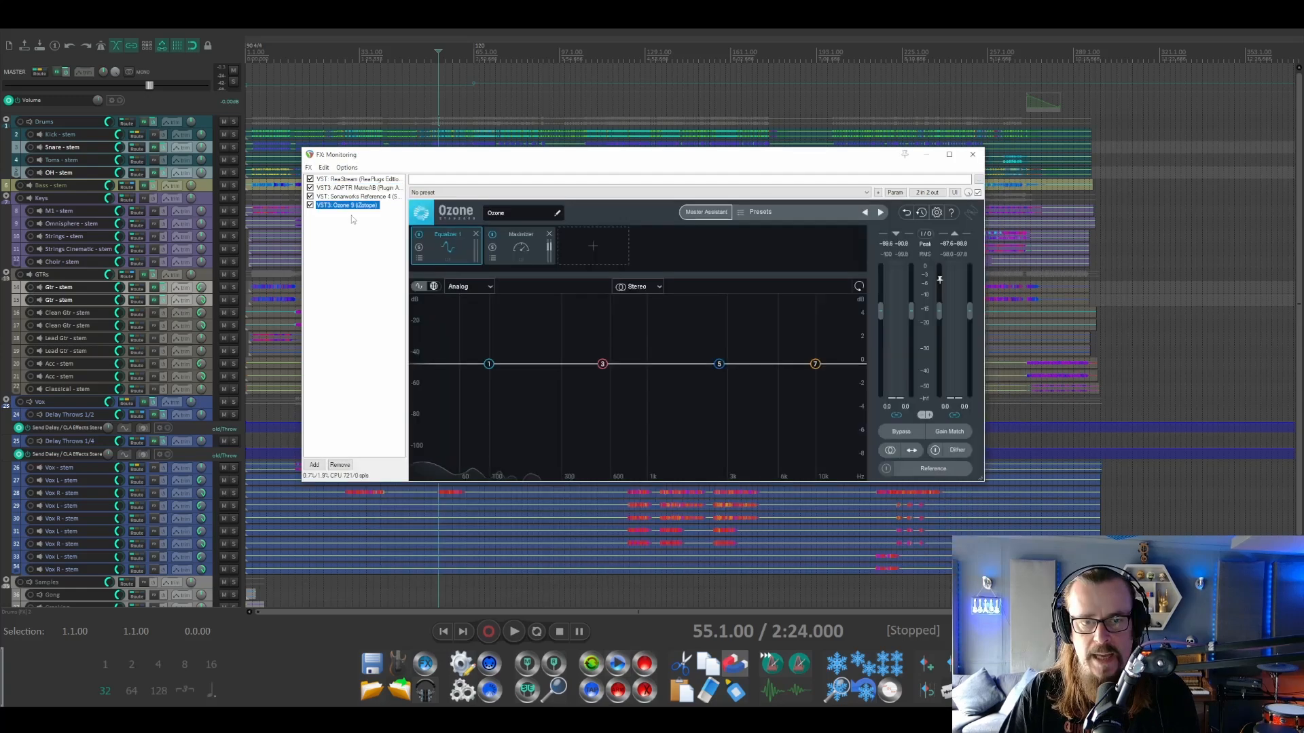
pyautogui.moveTo(353, 196); pyautogui.dragTo(354, 217)
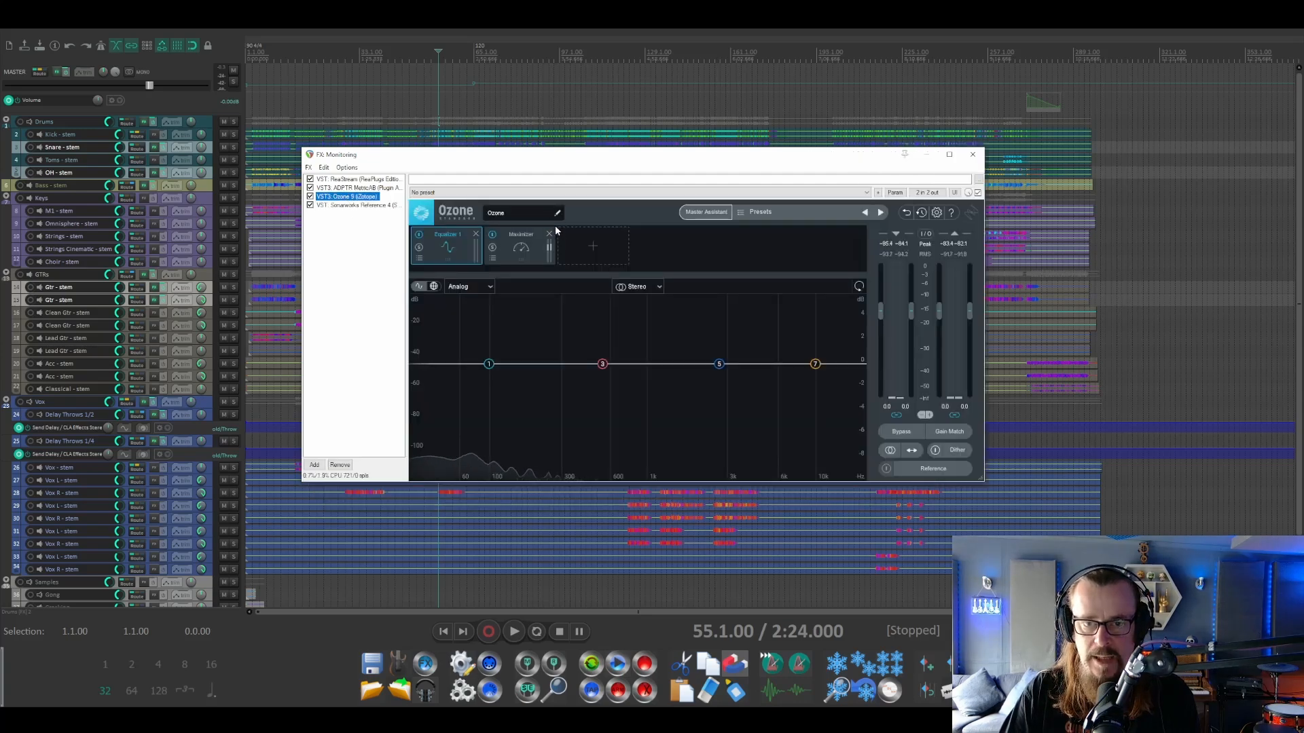
# Step: Remove Ozone's Equalizer and Maximizer modules and add a Match EQ module in their place
pyautogui.click(549, 233)
pyautogui.click(475, 235)
pyautogui.click(452, 241)
pyautogui.click(441, 347)
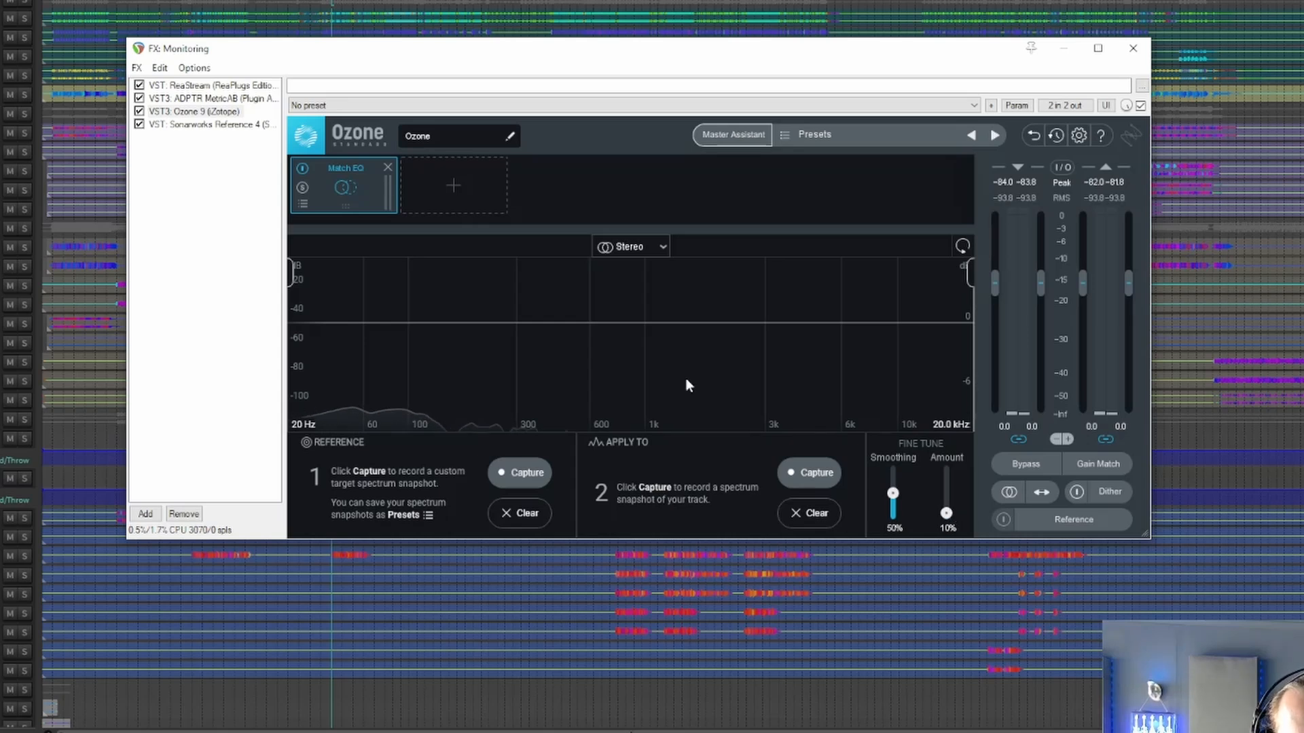
# Step: Capture the playing mix as the Match EQ Apply To spectrum
pyautogui.click(802, 473)
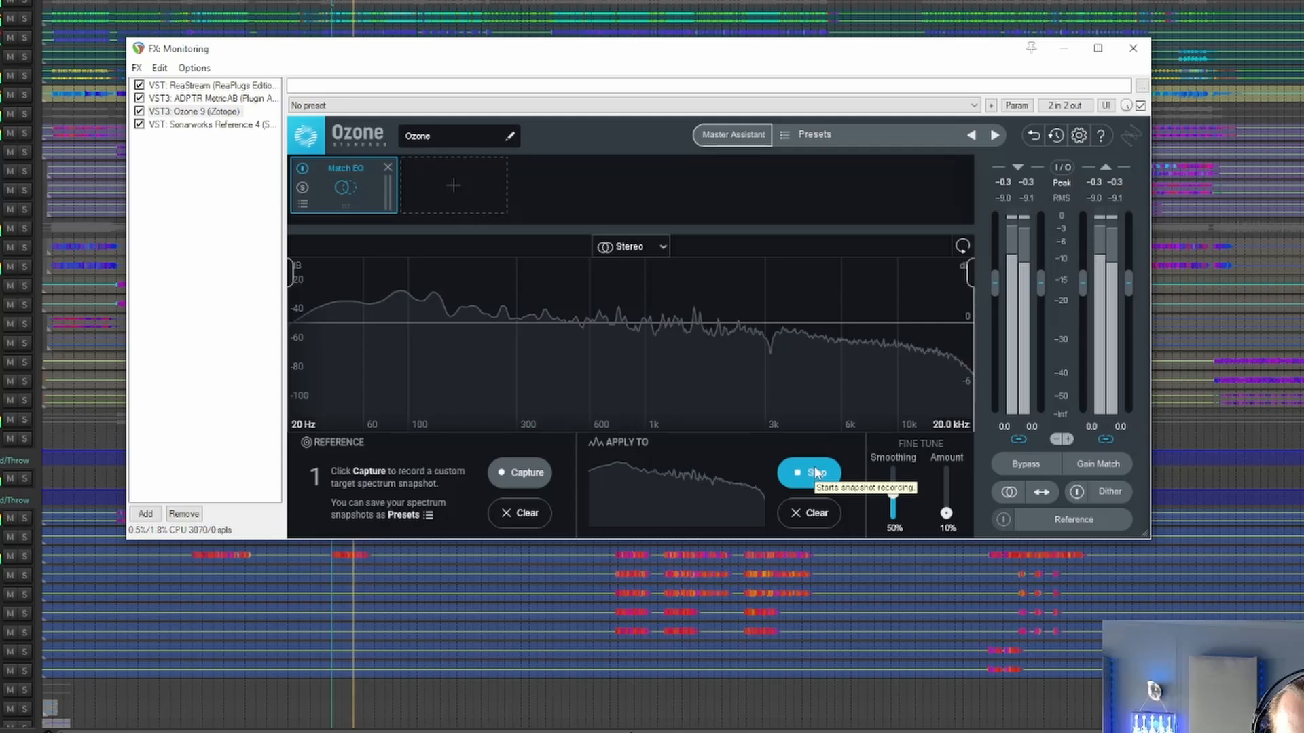
pyautogui.click(815, 472)
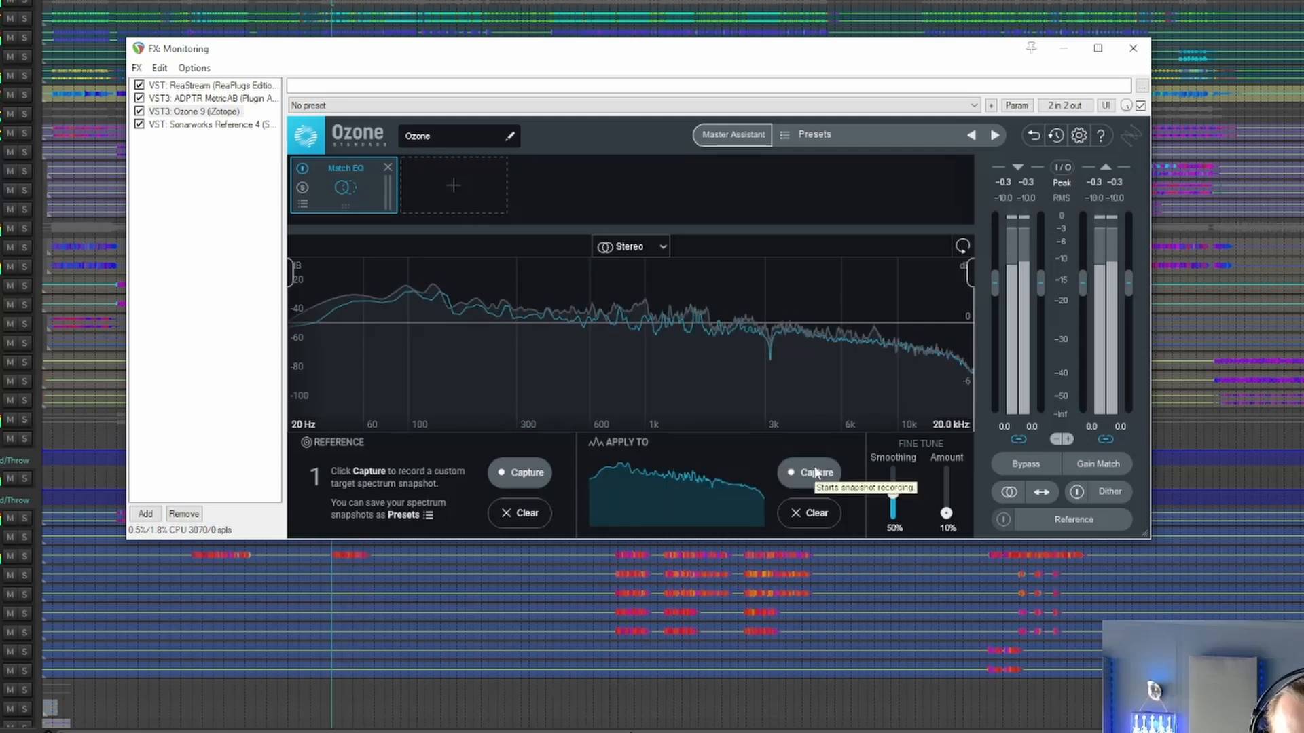
pyautogui.press('space')
# Step: Switch MetricAB to the Last Goodbye reference track and return to Ozone's Match EQ
pyautogui.click(204, 99)
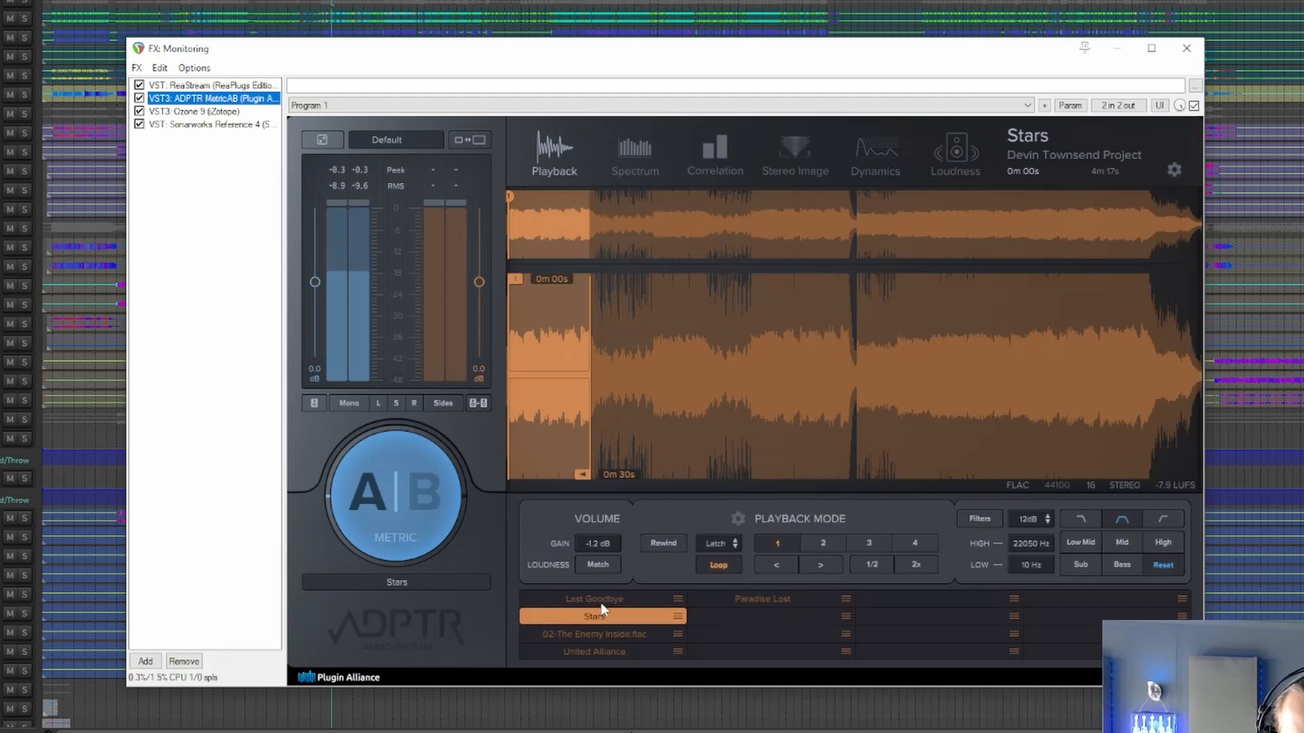
pyautogui.click(598, 601)
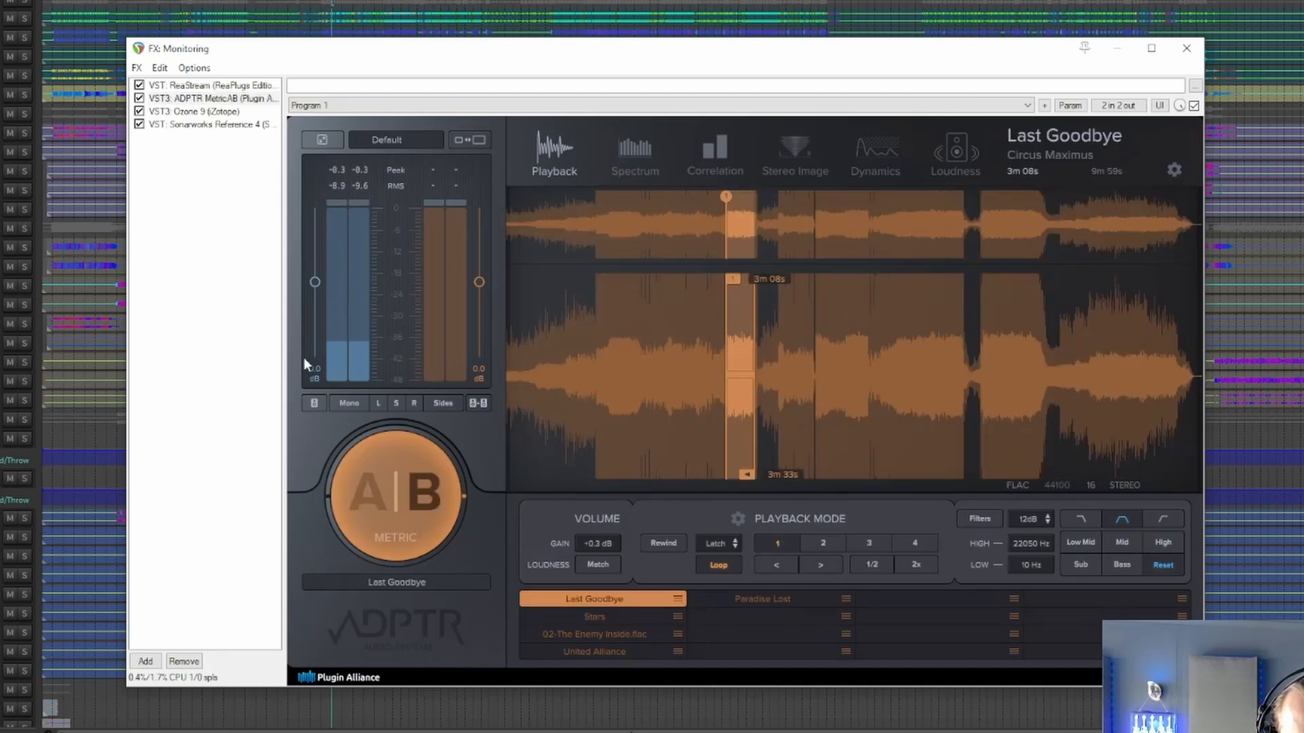
pyautogui.click(195, 112)
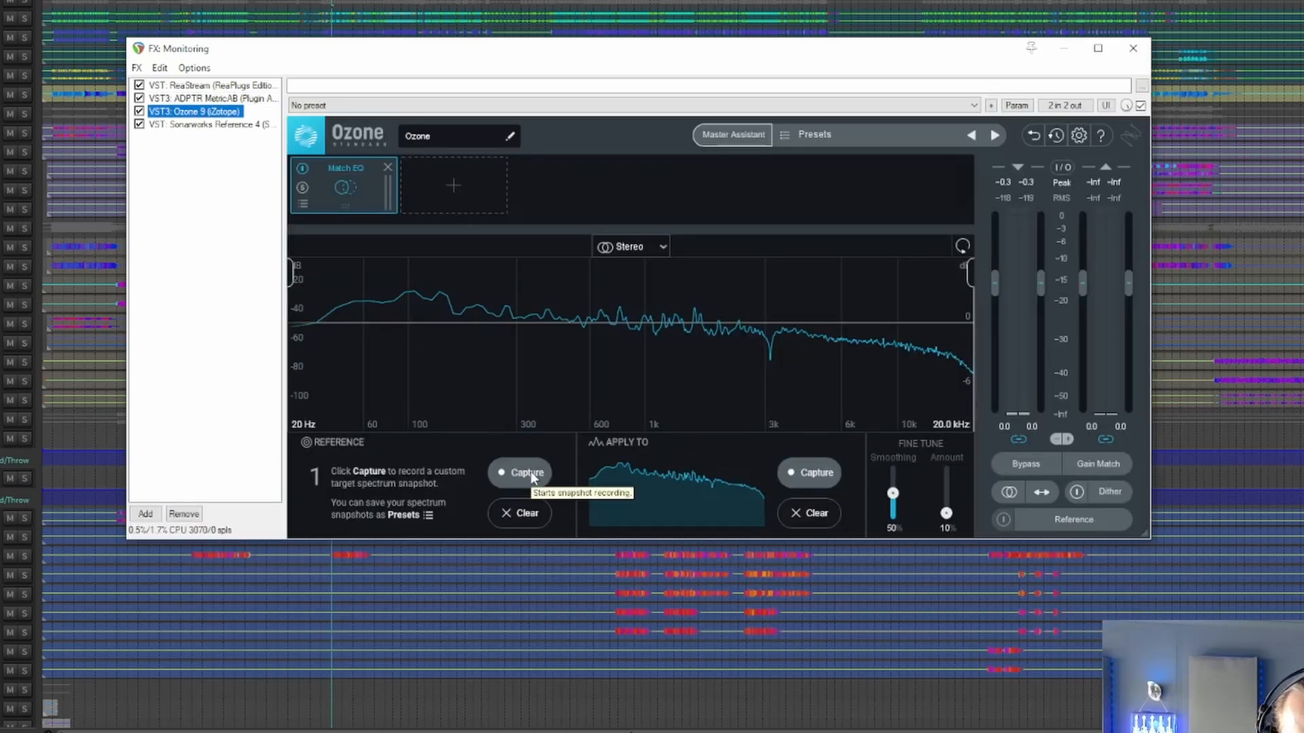
# Step: Capture the playing reference track as the Match EQ Reference spectrum and raise the matching Amount to 60%
pyautogui.click(531, 472)
pyautogui.press('space')
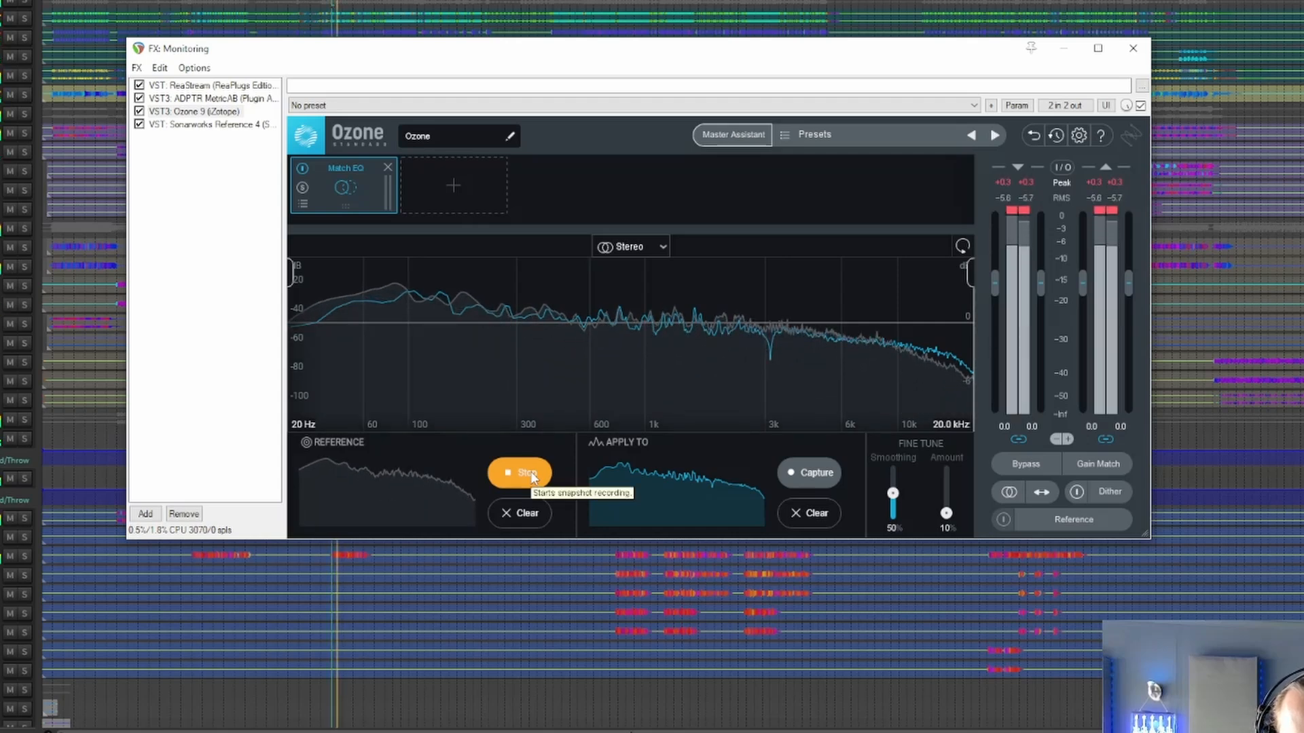
pyautogui.press('space')
pyautogui.click(527, 474)
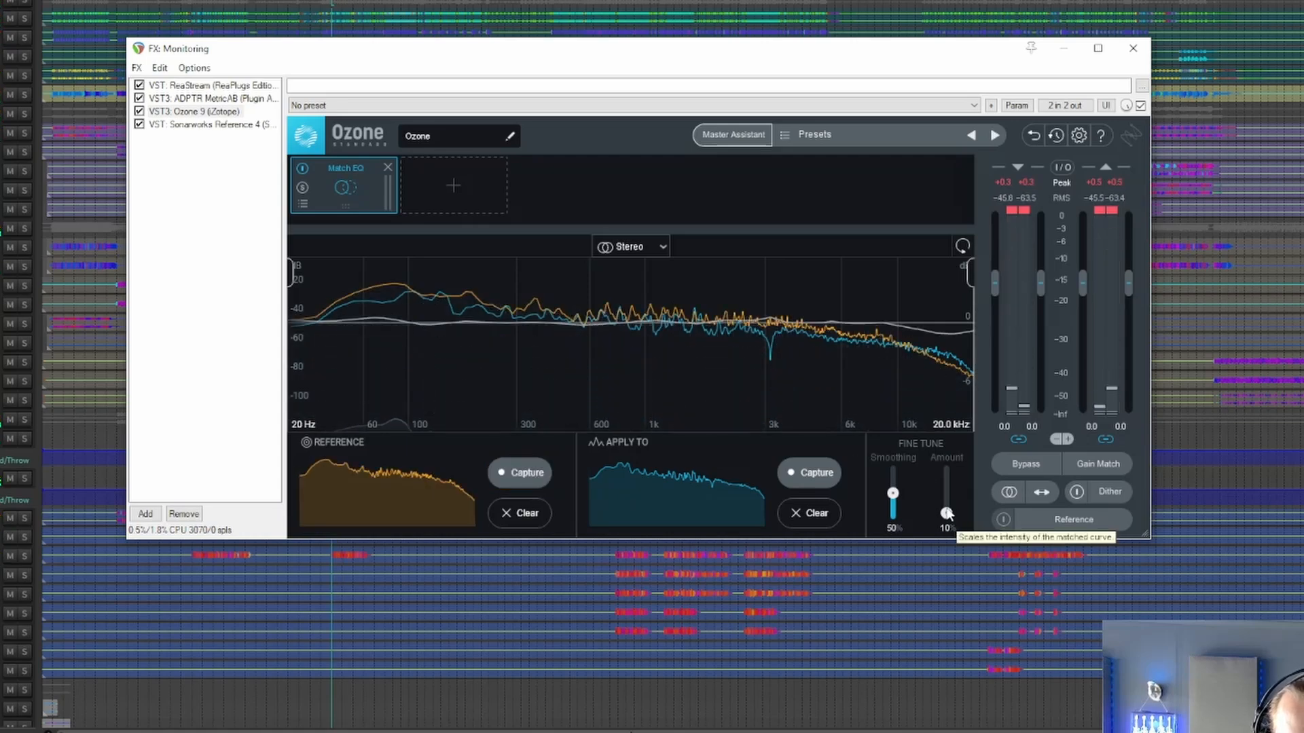
pyautogui.moveTo(946, 513); pyautogui.dragTo(947, 490)
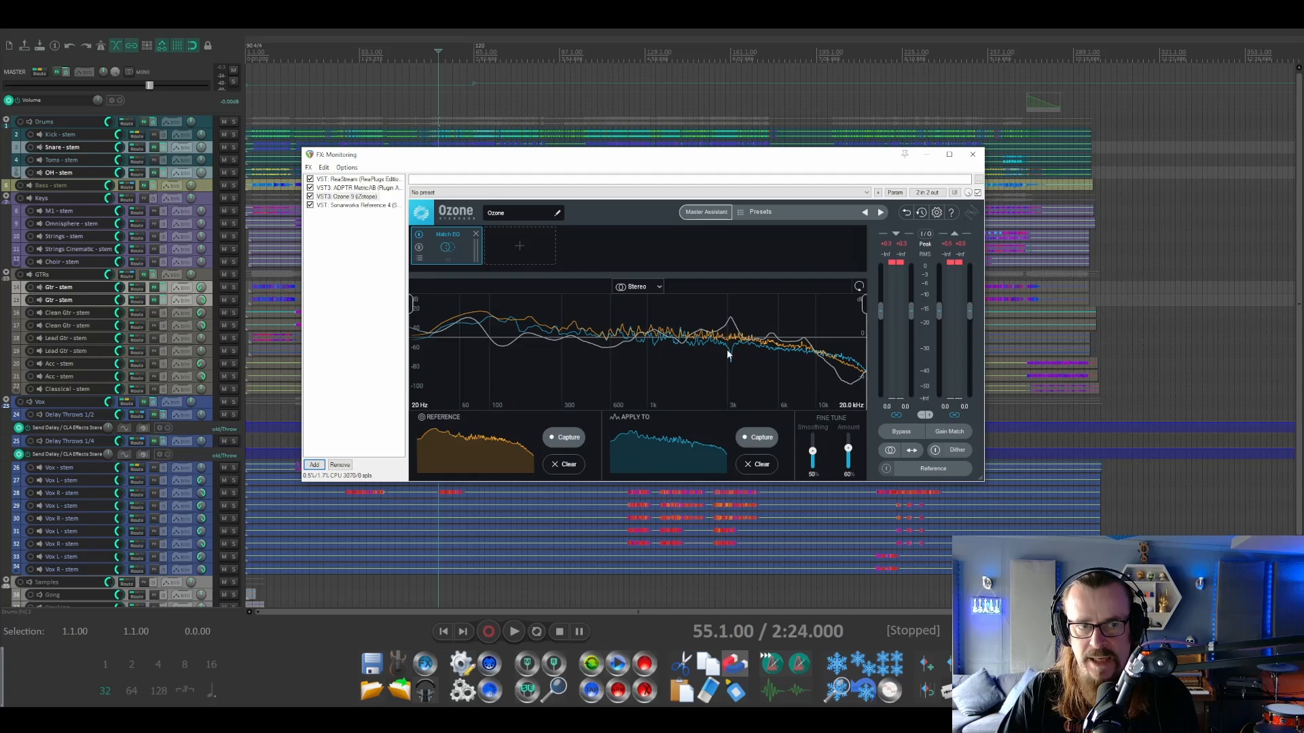
# Step: Turn off the low and high Resonance Filters of bx_masterdesk True Peak in the master track's effects
pyautogui.click(56, 71)
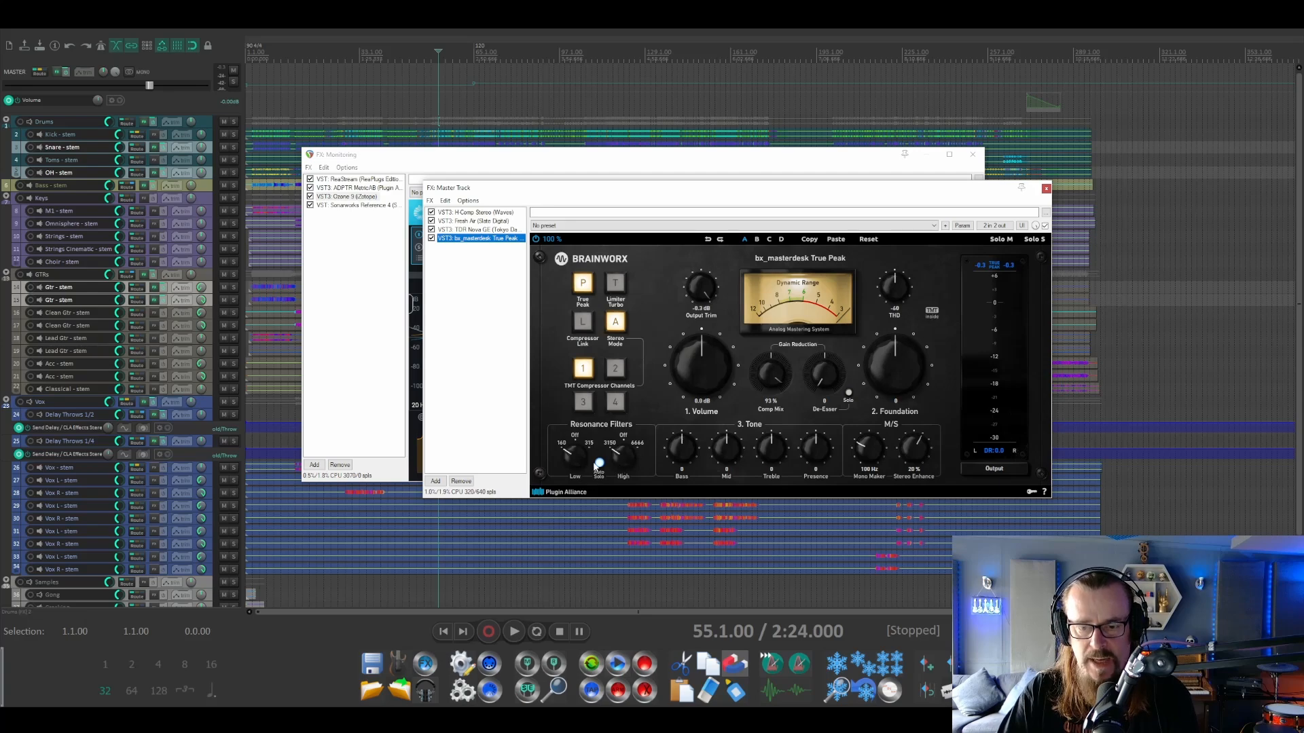
pyautogui.moveTo(575, 459); pyautogui.dragTo(572, 421)
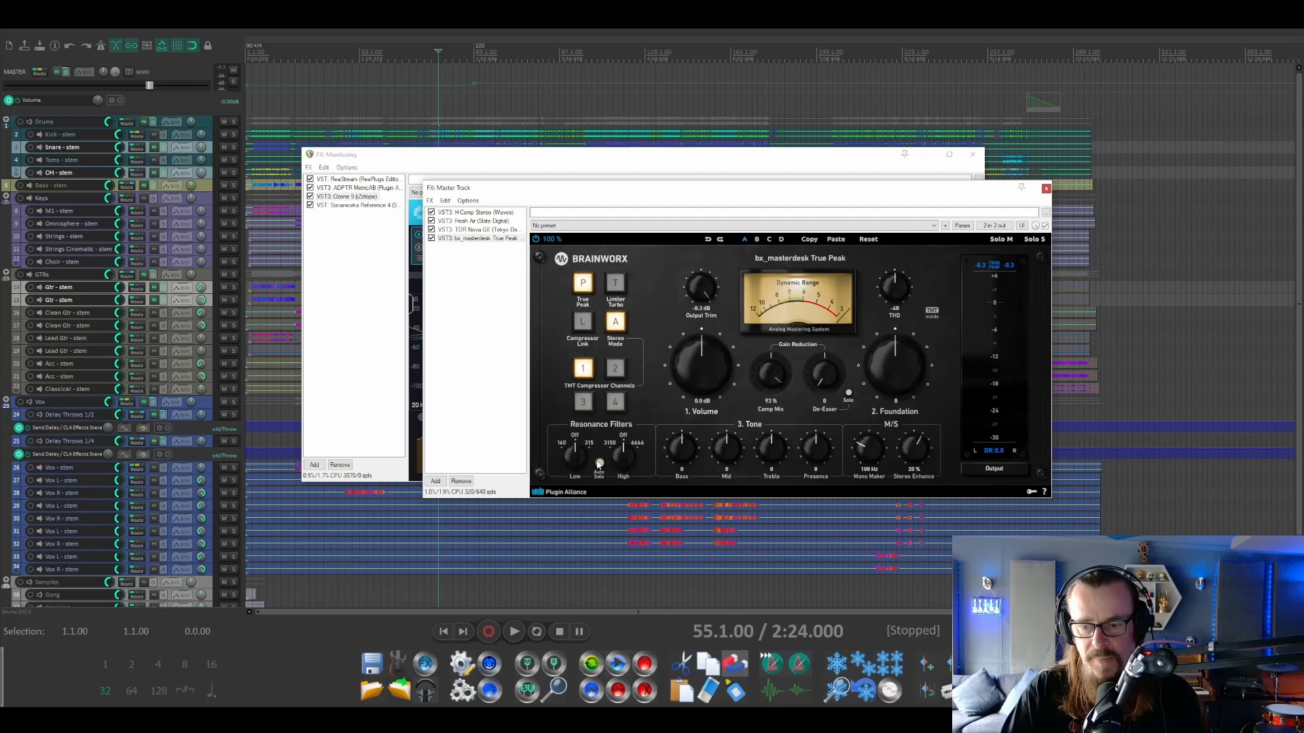
pyautogui.click(1047, 189)
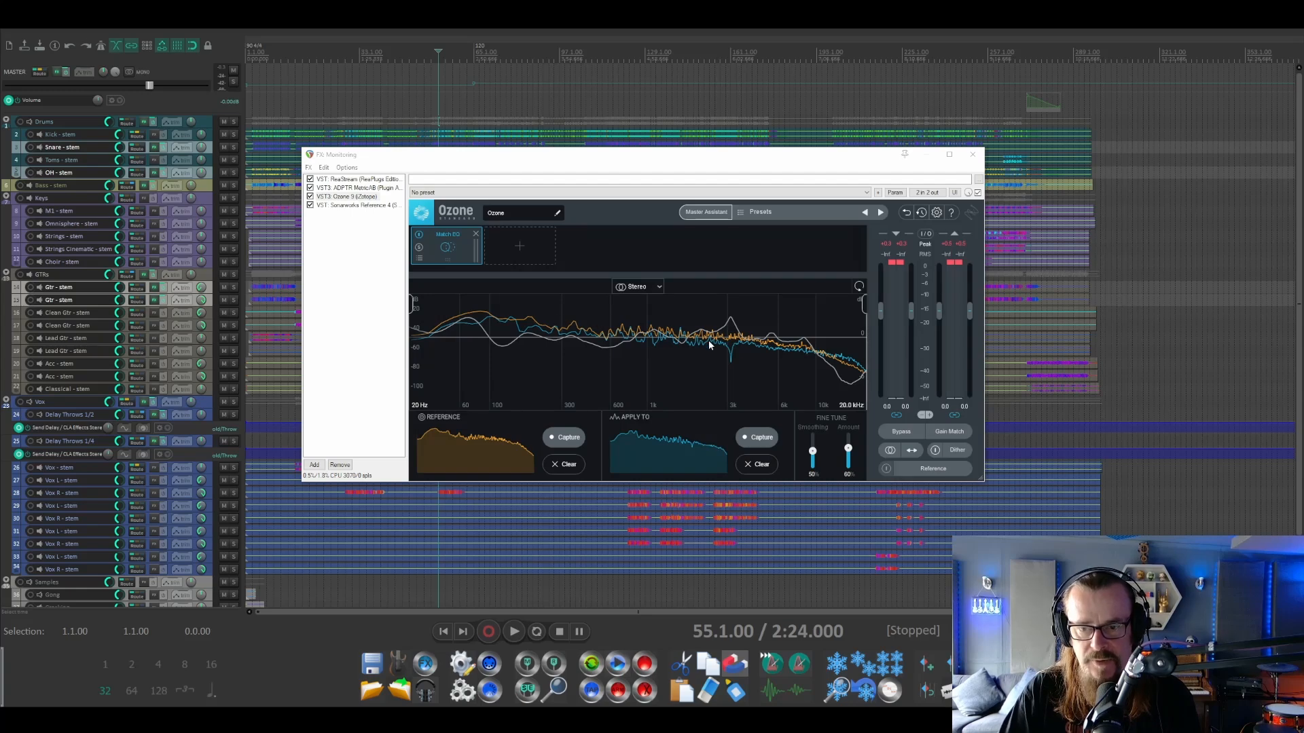
# Step: Switch MetricAB back to the mix and recapture its playback as the Match EQ Apply To spectrum
pyautogui.click(355, 189)
pyautogui.click(489, 449)
pyautogui.click(355, 197)
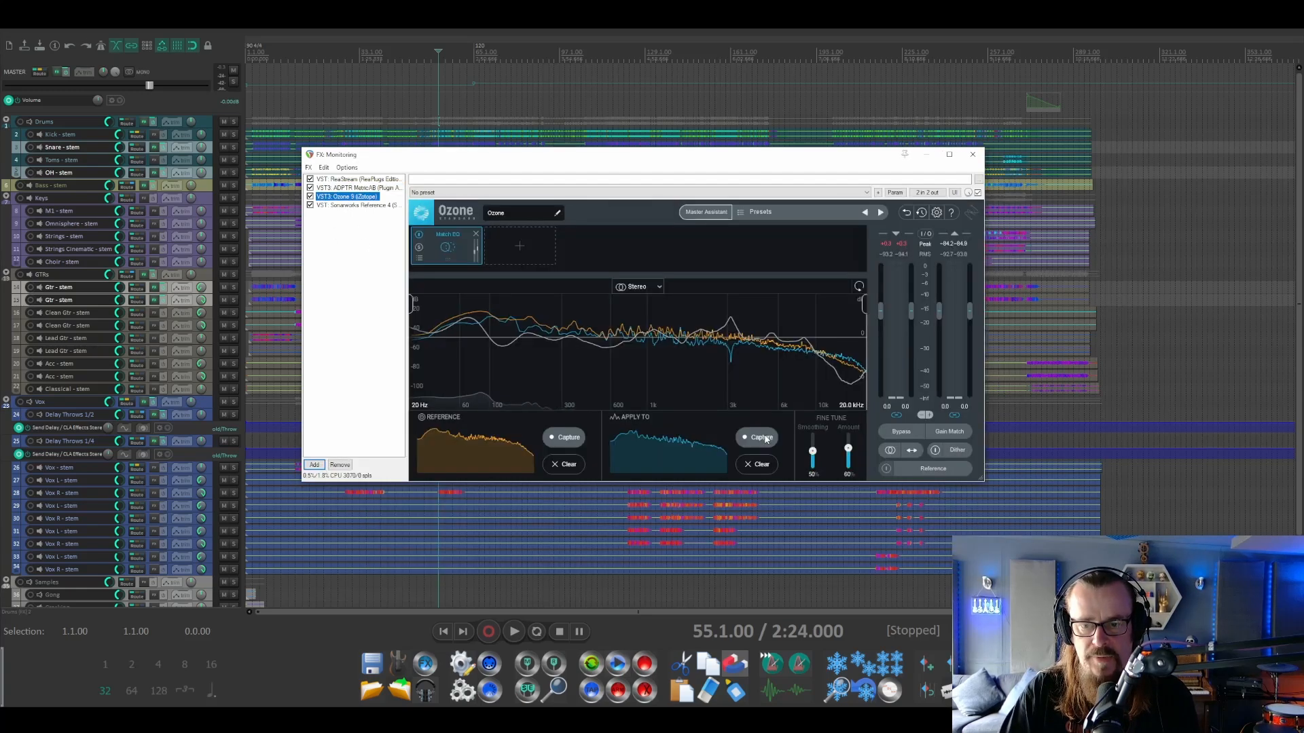
pyautogui.click(766, 439)
pyautogui.press('space')
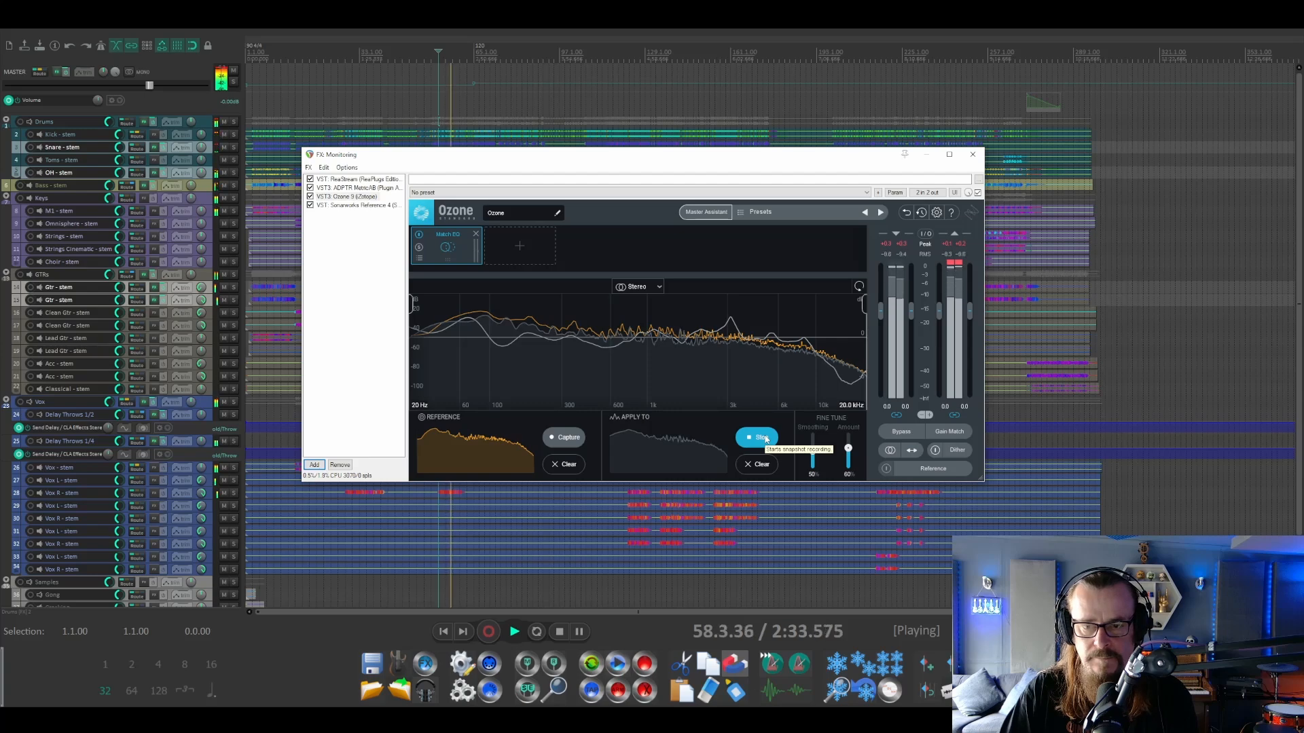
pyautogui.click(765, 438)
pyautogui.press('space')
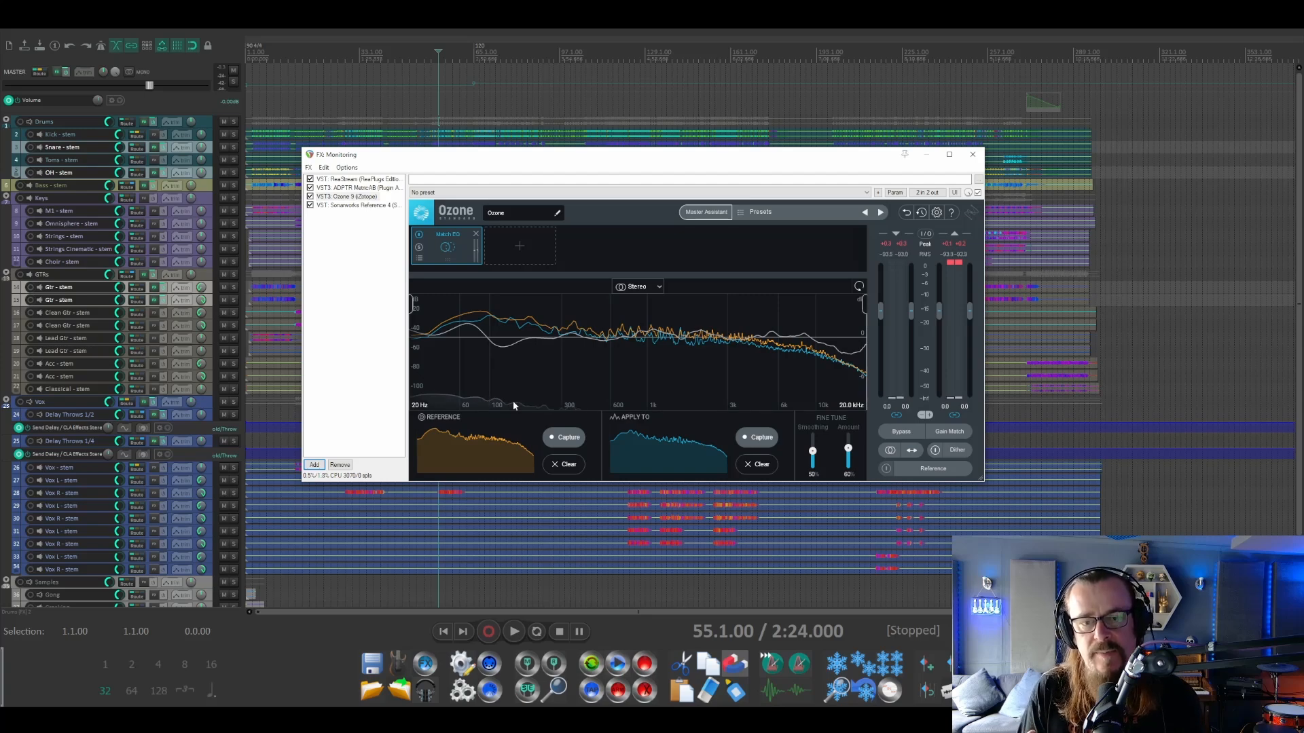
# Step: Add Bertom EQ Curve Analyzer instances directly before and after Ozone 9, and compare the analyzer curve with the Match EQ curve
pyautogui.click(314, 465)
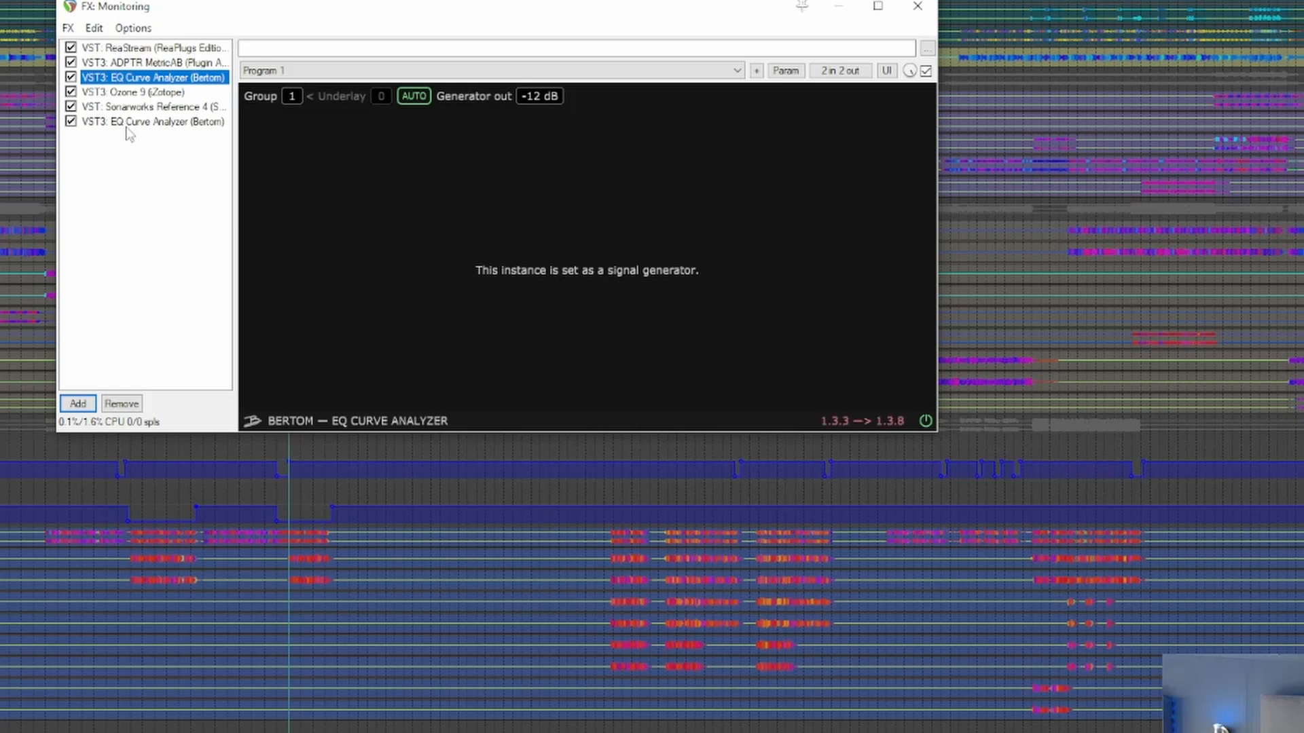
pyautogui.moveTo(130, 123); pyautogui.dragTo(129, 110)
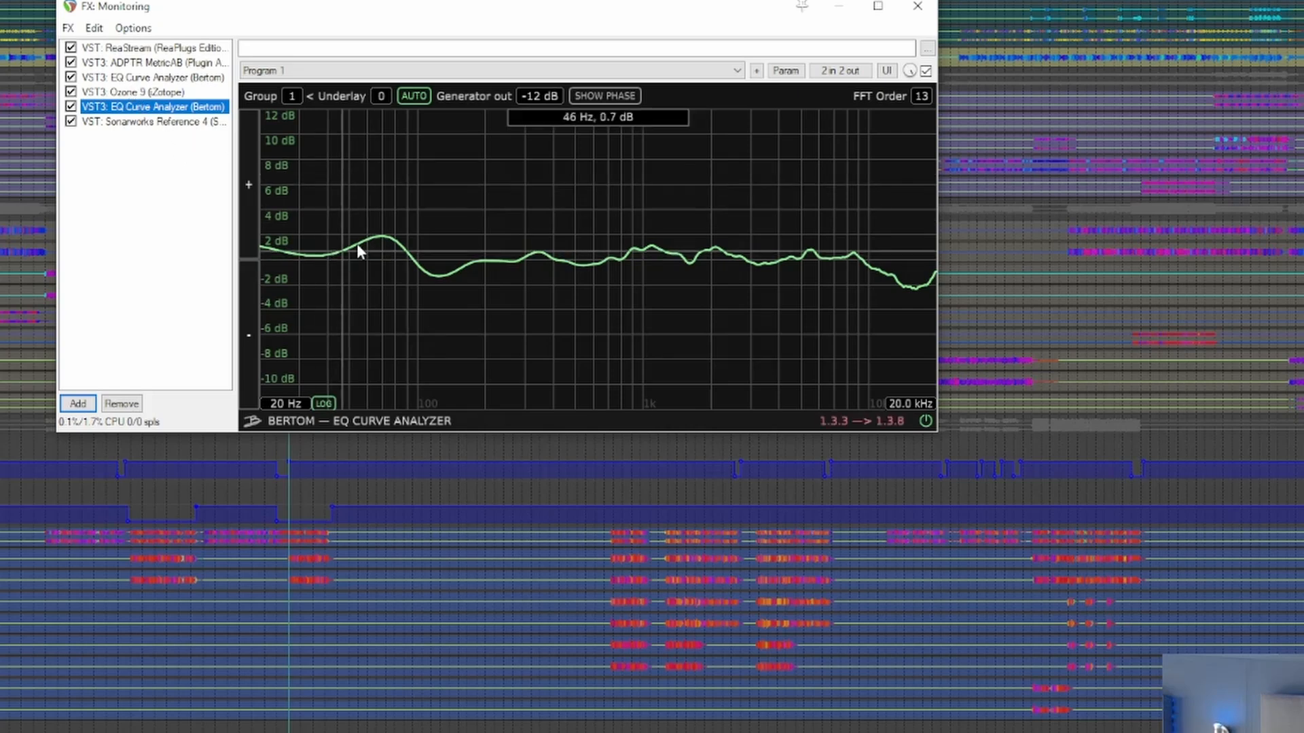
pyautogui.click(133, 93)
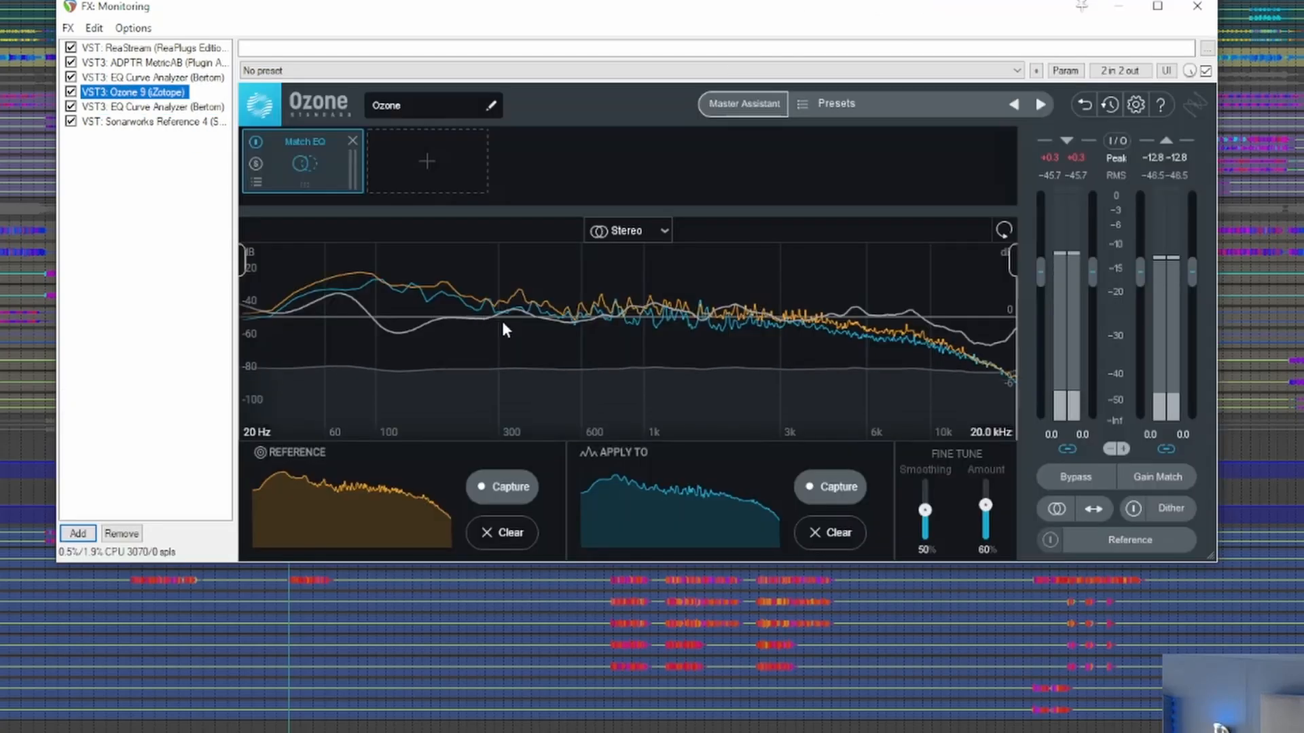
pyautogui.click(146, 106)
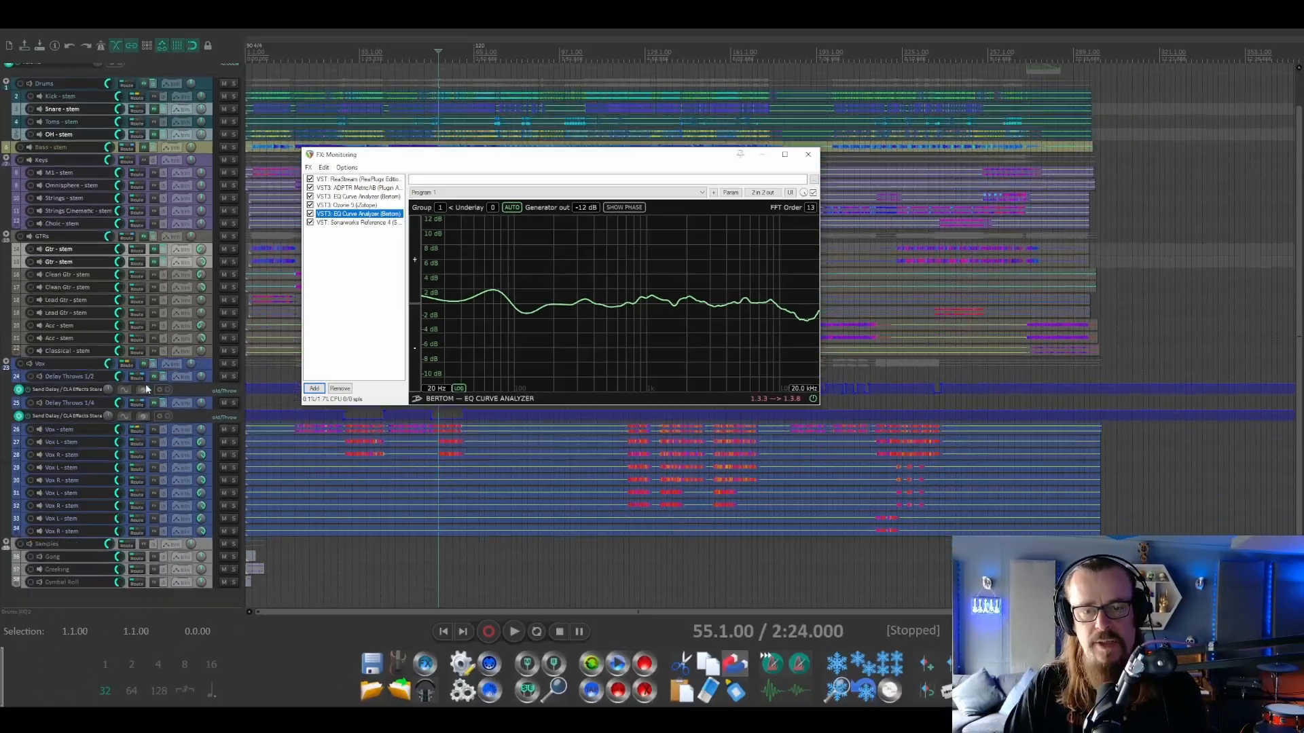
# Step: Create a new track below the Samples folder and load Bertom EQ Curve Analyzer as its first effect
pyautogui.scroll(-1, 146, 389)
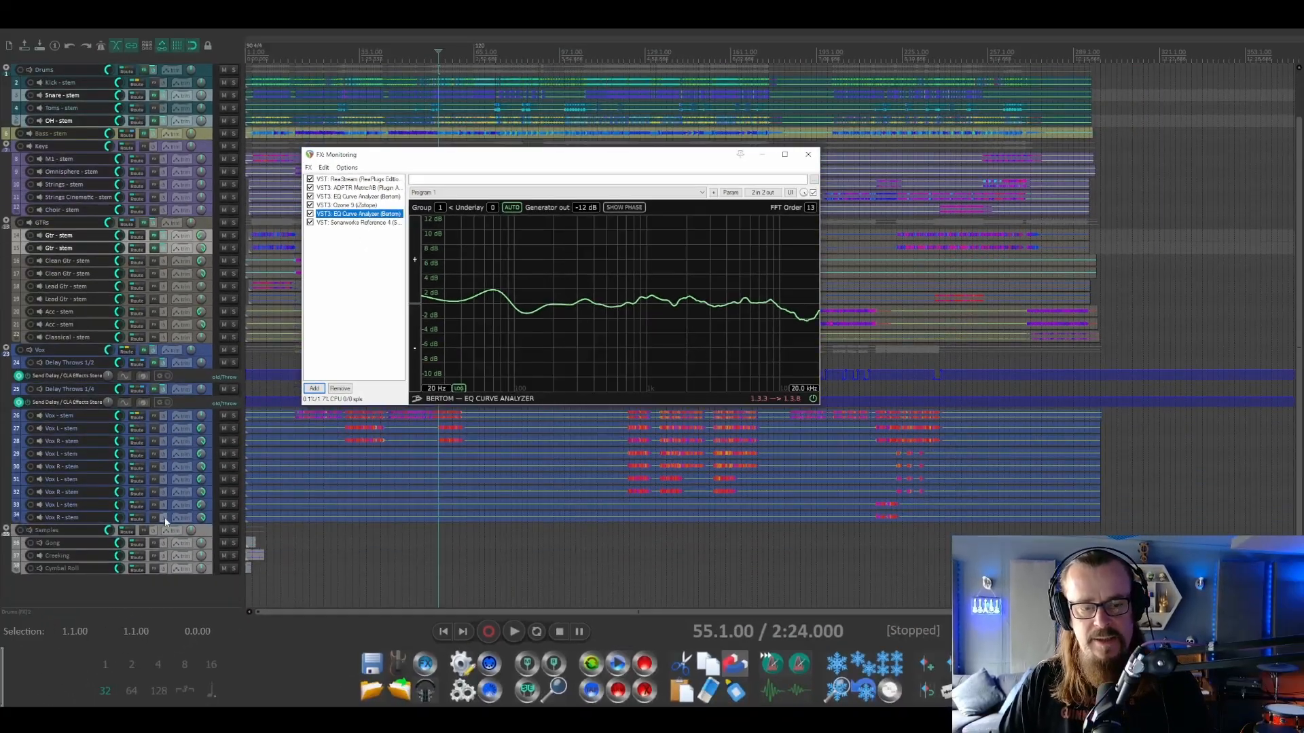
pyautogui.click(154, 595)
pyautogui.doubleClick(153, 592)
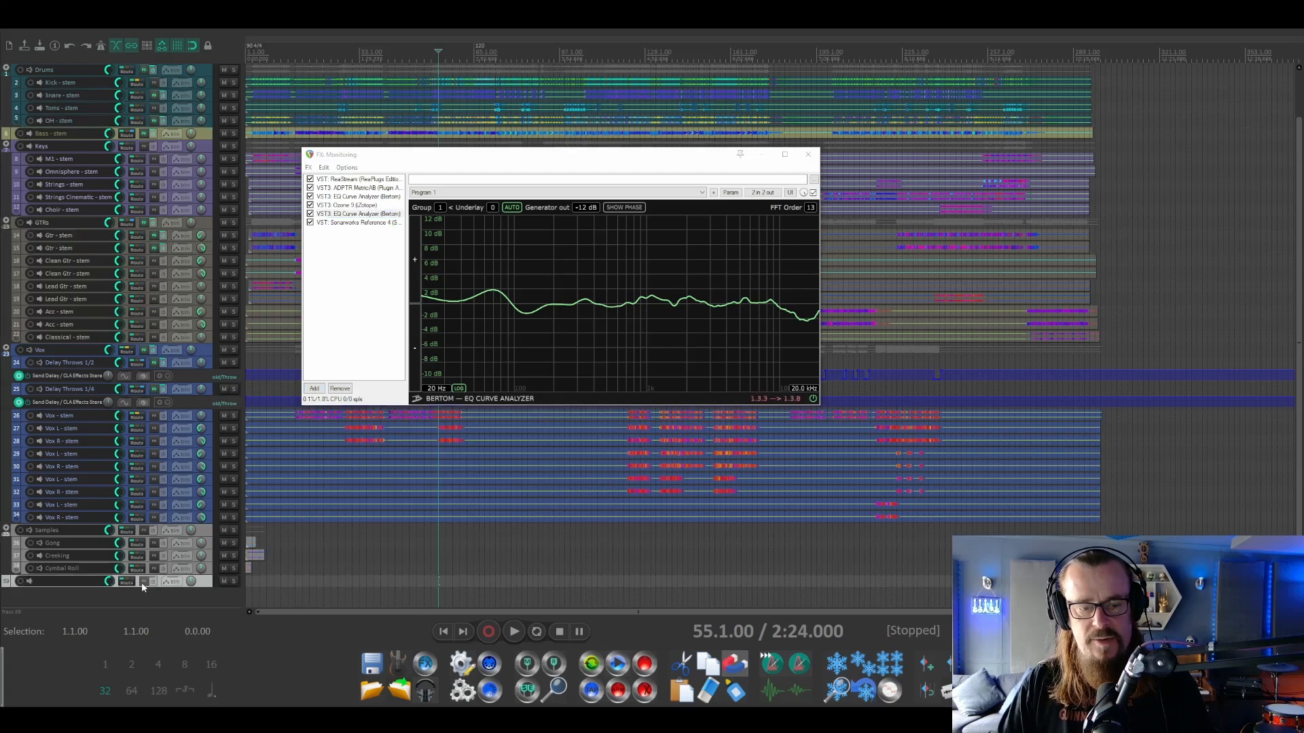
pyautogui.click(142, 582)
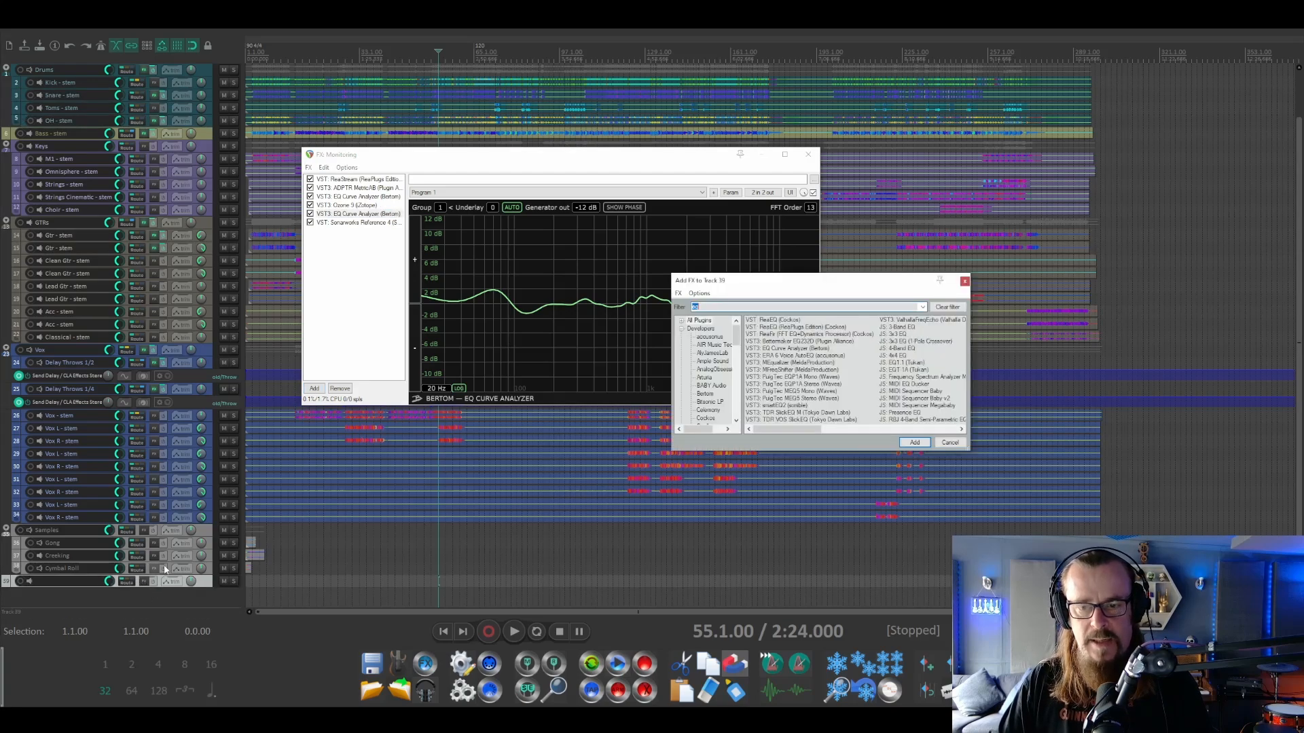
pyautogui.doubleClick(788, 349)
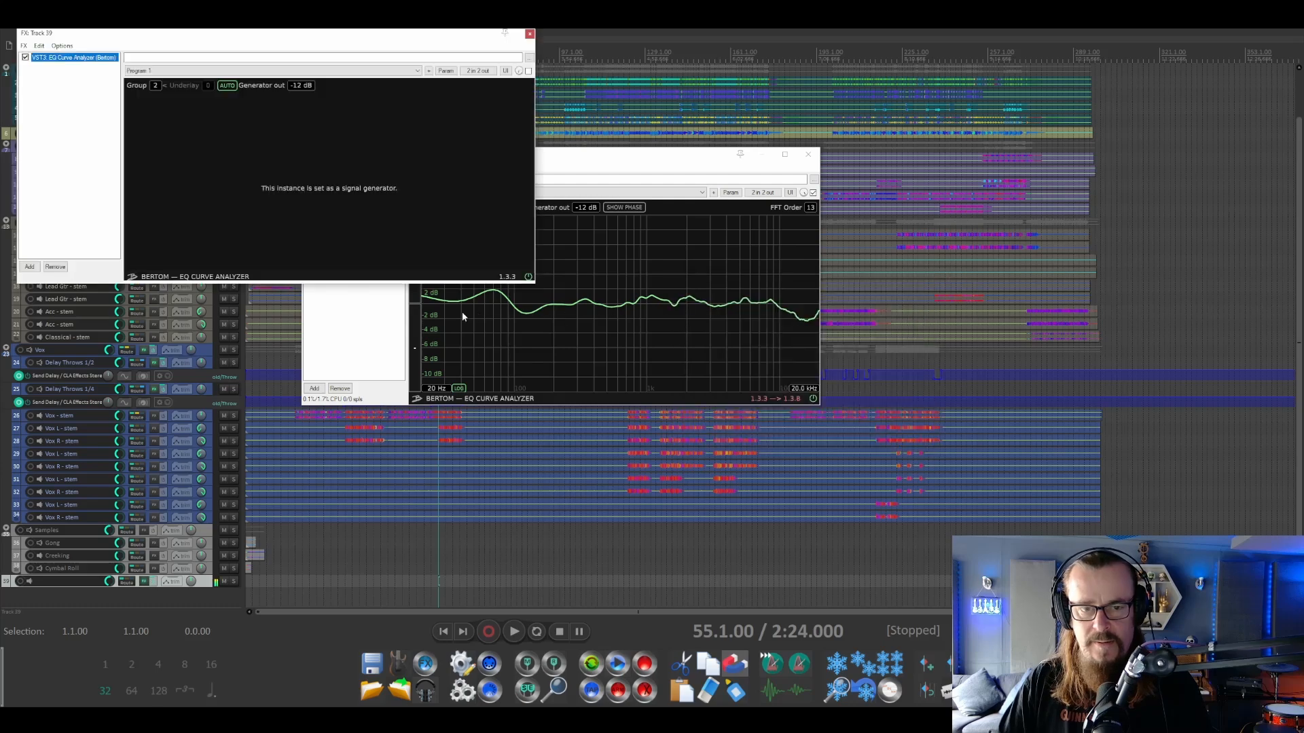
# Step: Add a second EQ Curve Analyzer to the new track and place TDR Nova GE between the two analyzers
pyautogui.click(29, 266)
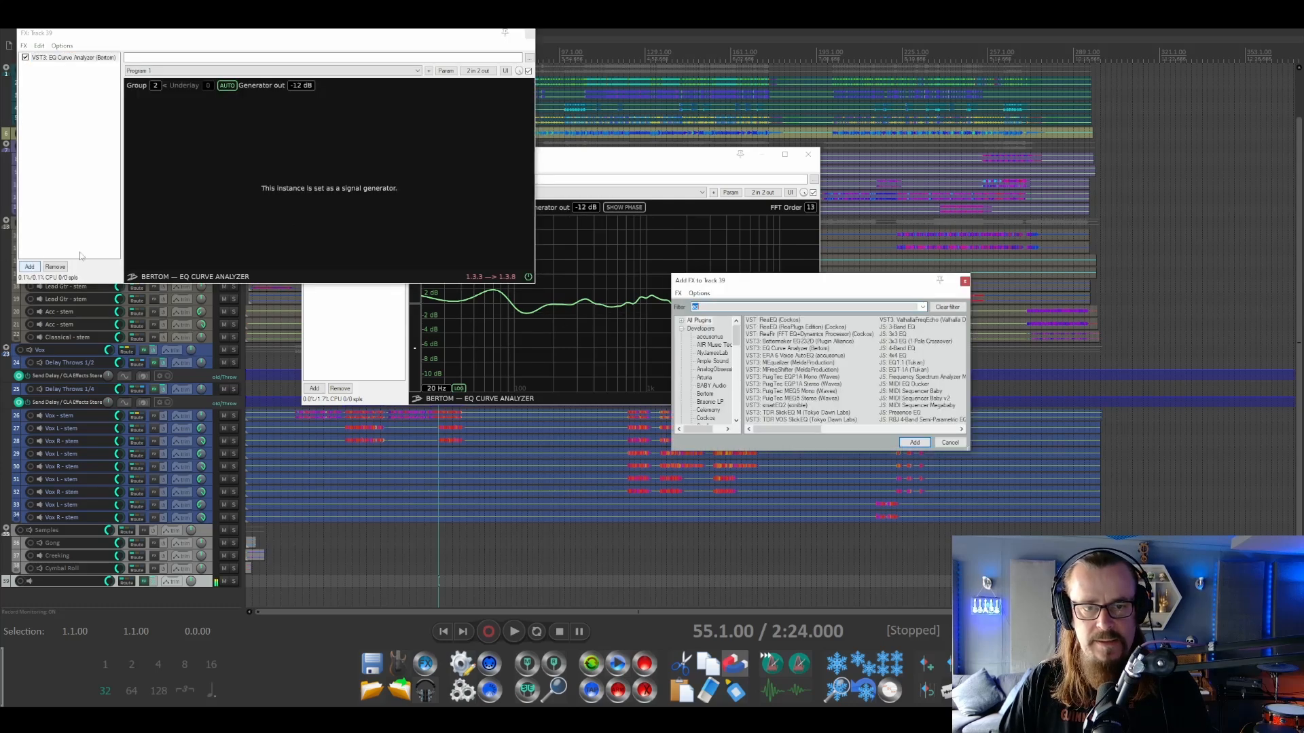
pyautogui.doubleClick(778, 348)
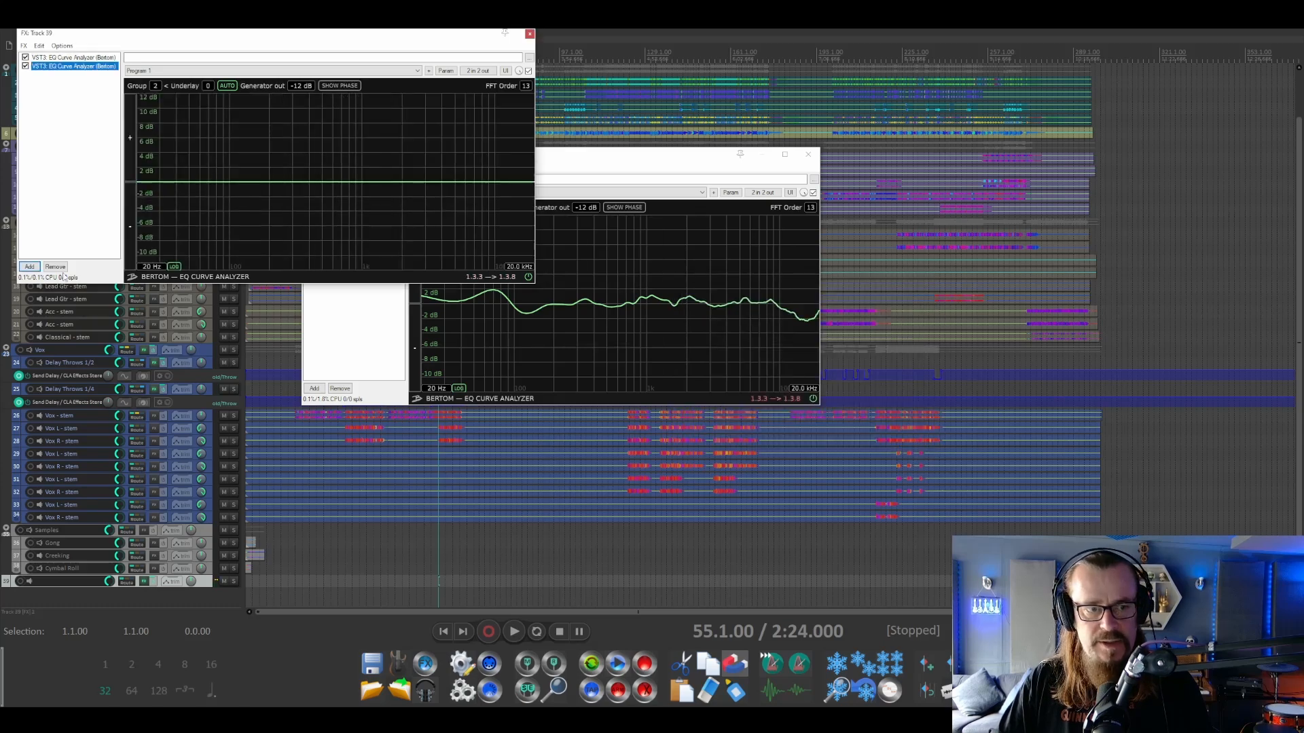
pyautogui.write('n')
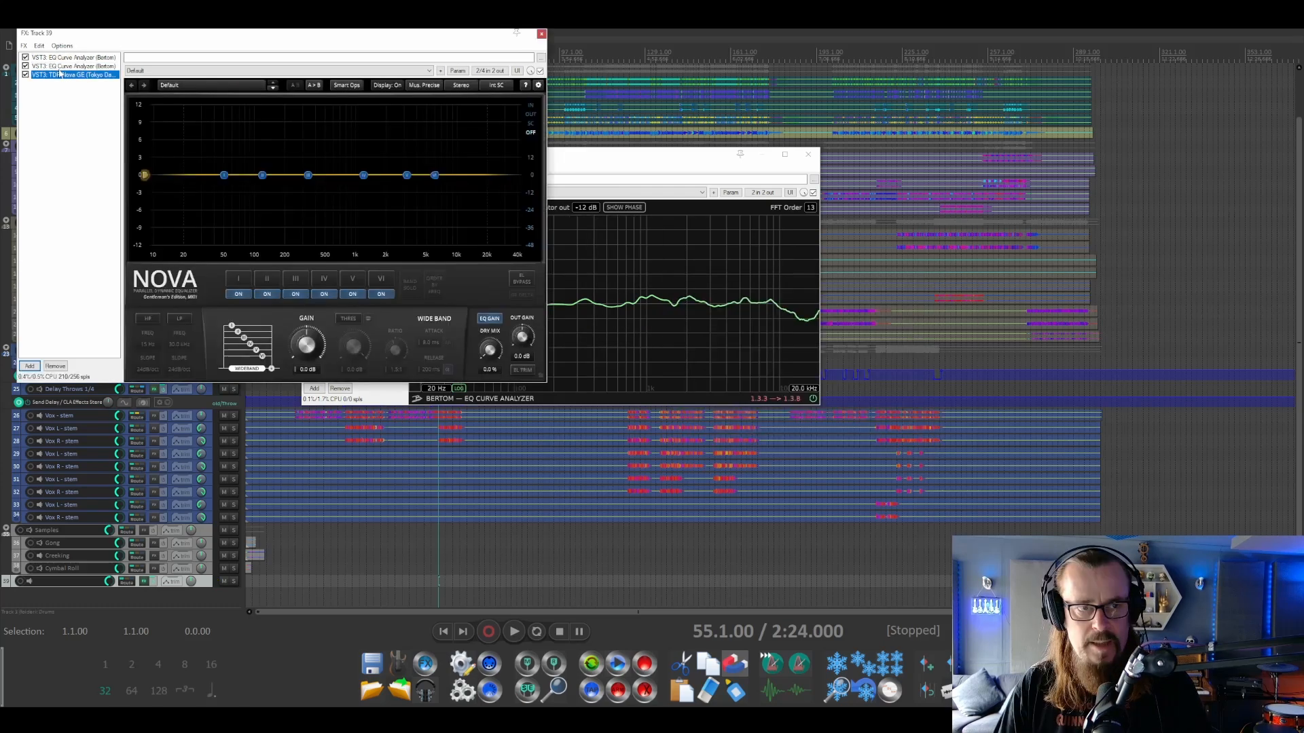
pyautogui.moveTo(60, 73); pyautogui.dragTo(60, 65)
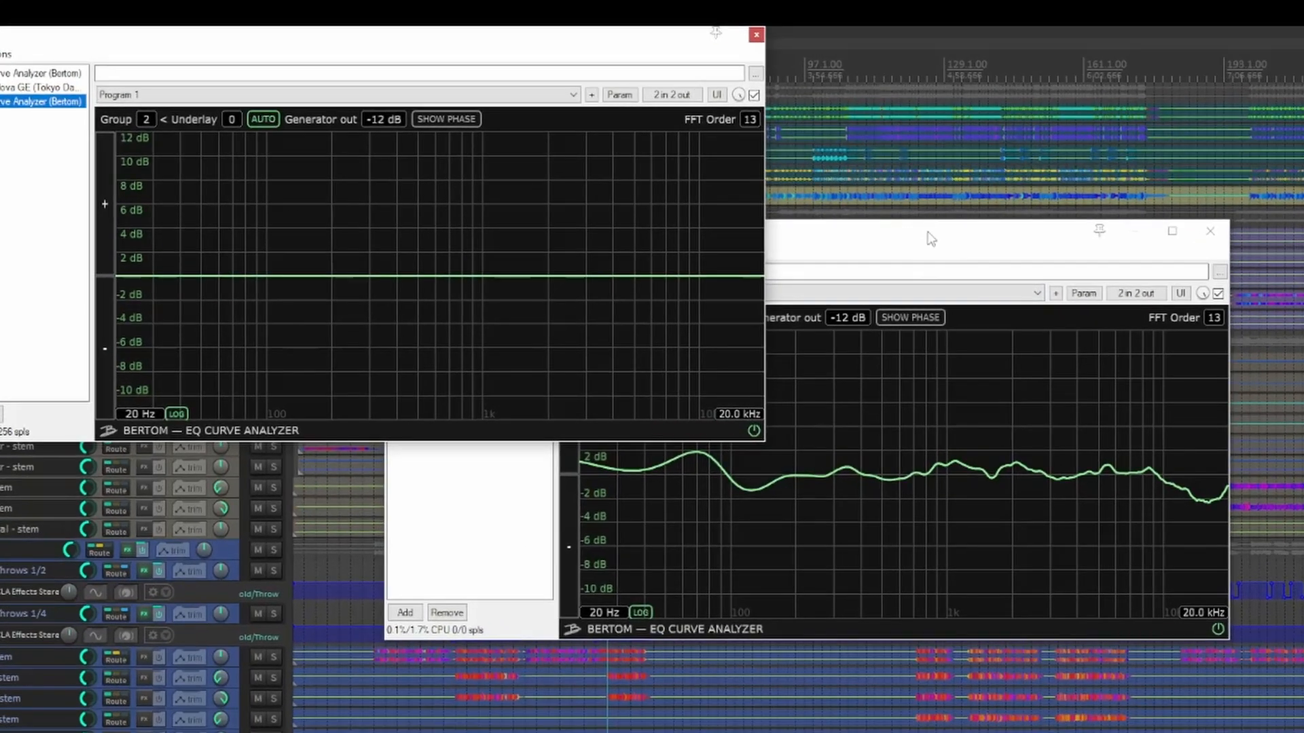
# Step: Set Underlay to 2 in the monitoring chain's EQ Curve Analyzer and move that window clear of the new track's effects window
pyautogui.click(635, 156)
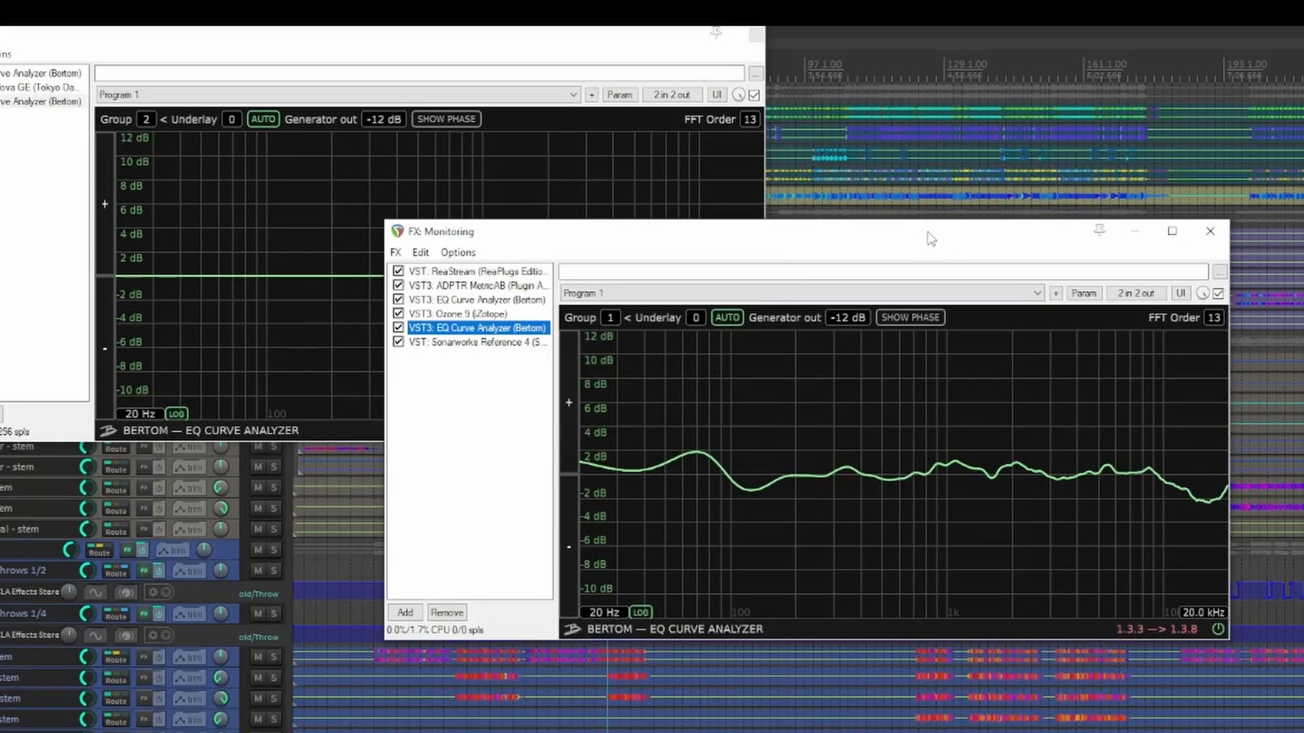
pyautogui.click(701, 324)
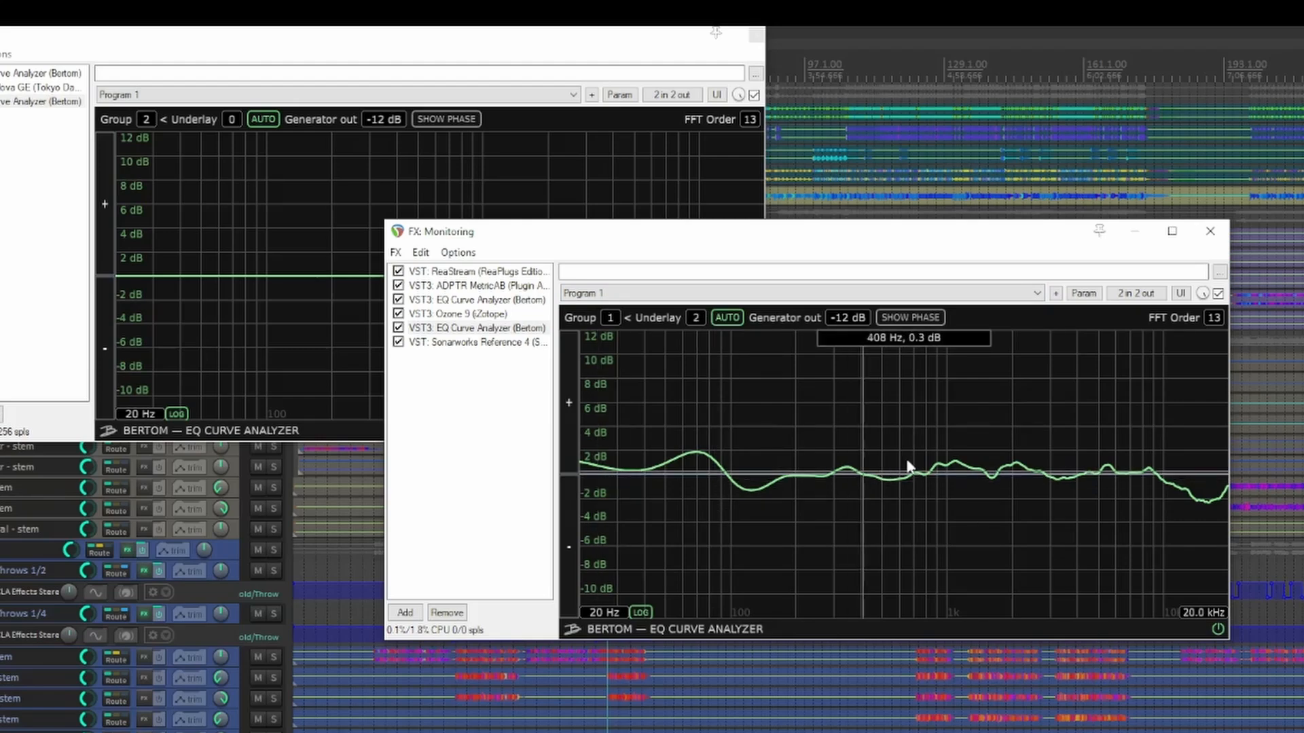
pyautogui.moveTo(798, 241); pyautogui.dragTo(1303, 177)
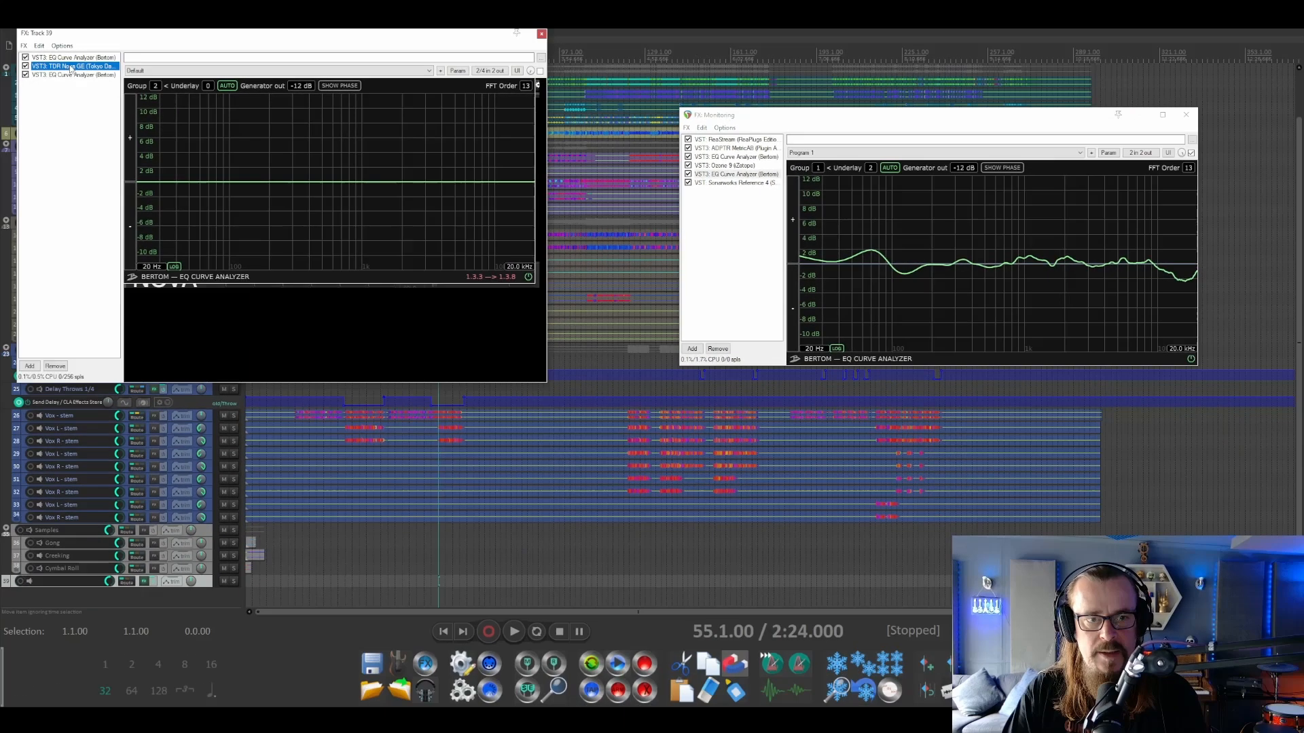
# Step: In TDR Nova, turn off EQ Gain and shape band II to 2.0 dB at 70 Hz with Q 1.58 to follow the match curve
pyautogui.click(41, 87)
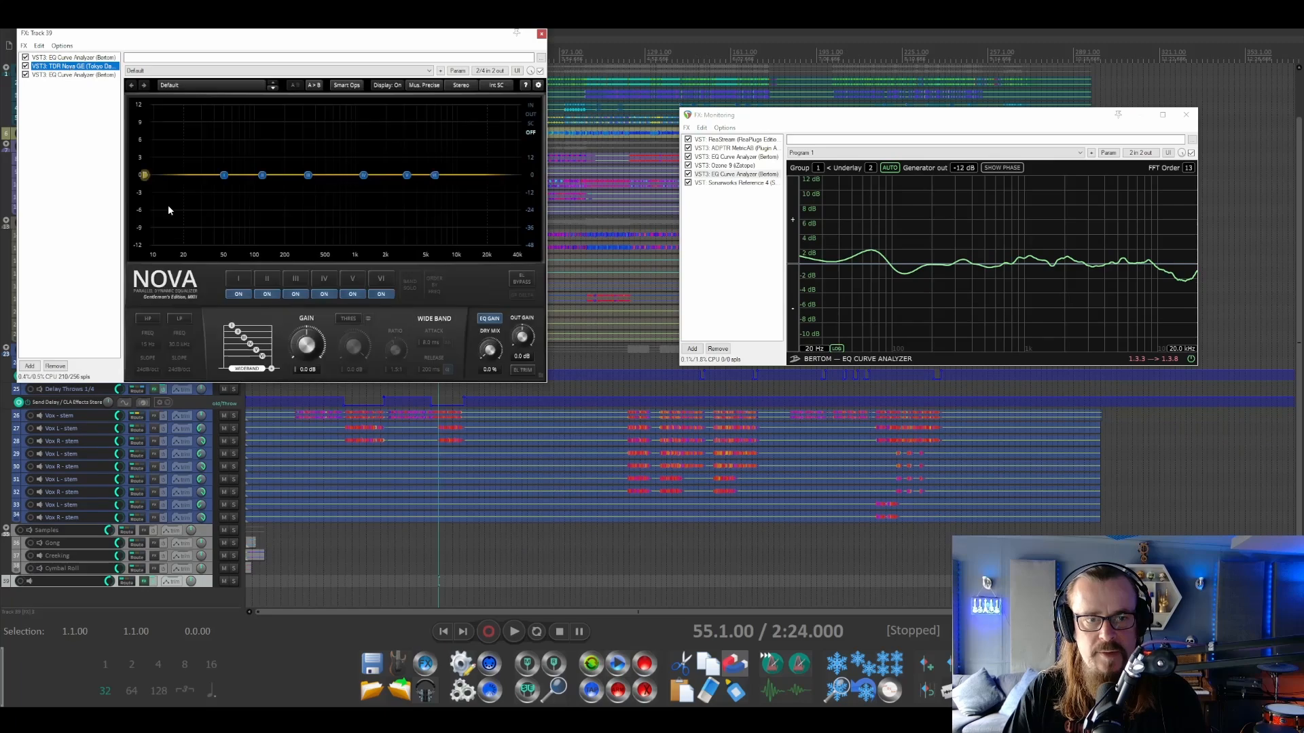
pyautogui.click(270, 283)
pyautogui.moveTo(306, 346); pyautogui.dragTo(306, 327)
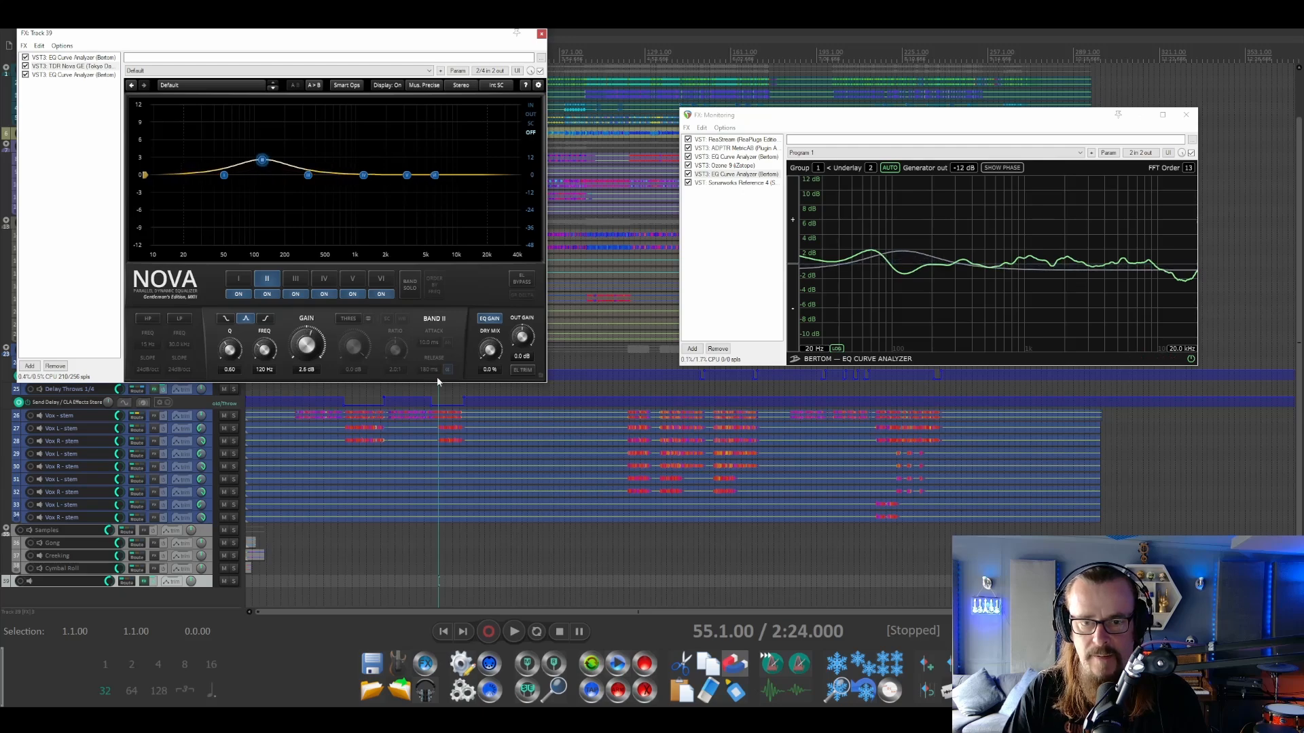
pyautogui.click(490, 319)
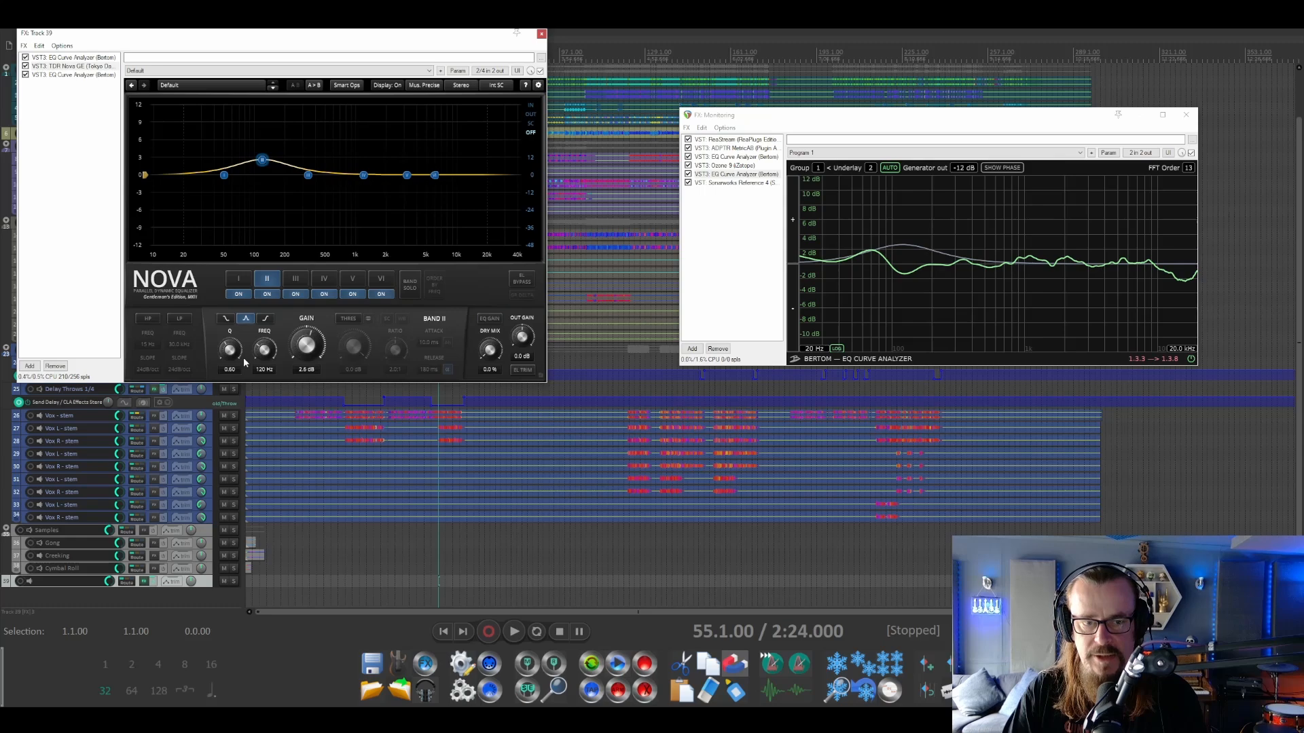
pyautogui.moveTo(229, 350); pyautogui.dragTo(306, 348)
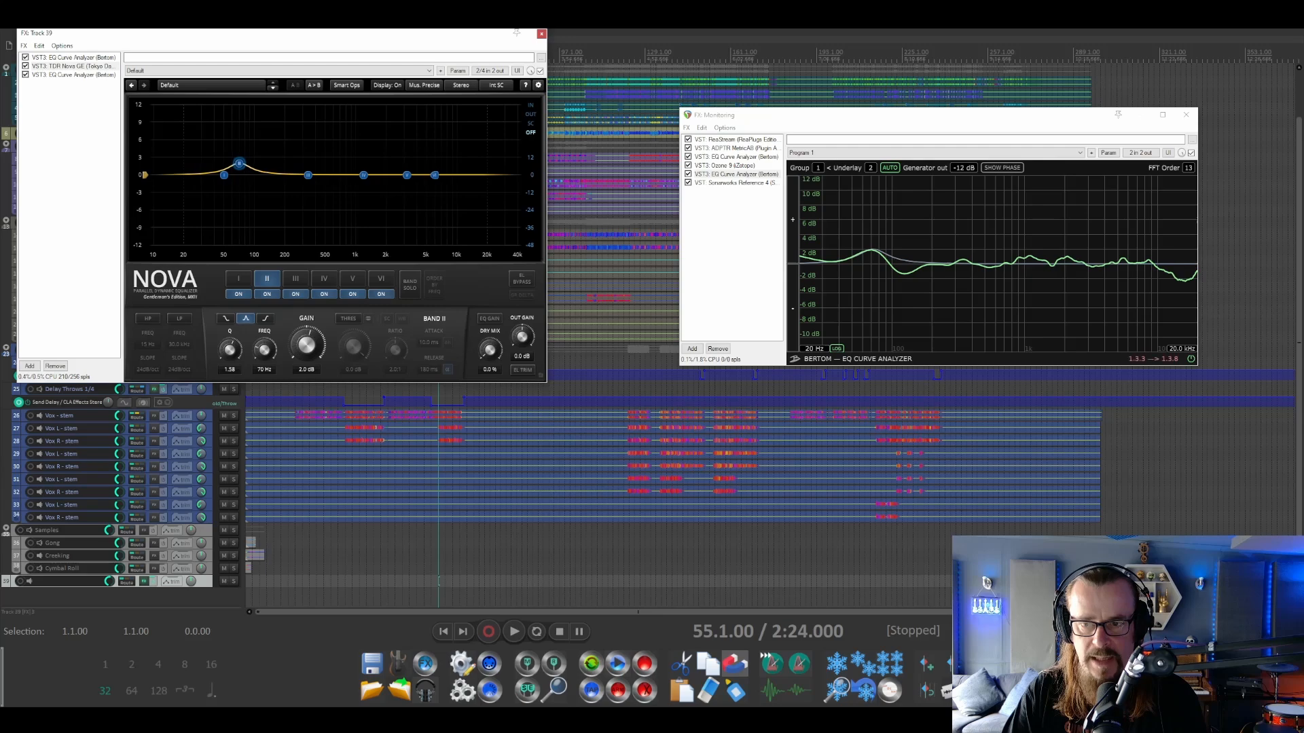
# Step: Shape Nova band III to -1.7 dB at 124 Hz with Q 1.83, and raise band II's gain to 2.4 dB
pyautogui.click(296, 279)
pyautogui.moveTo(306, 178); pyautogui.dragTo(299, 197)
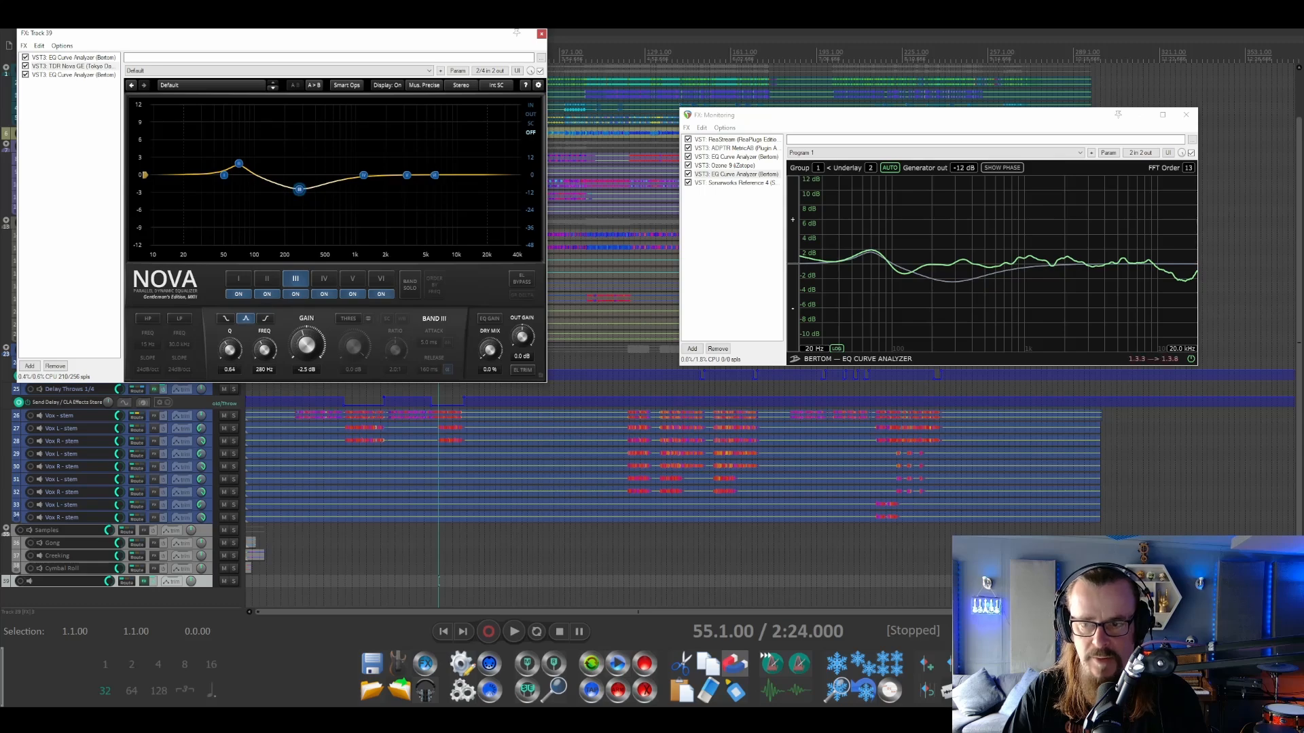
pyautogui.scroll(12, 299, 190)
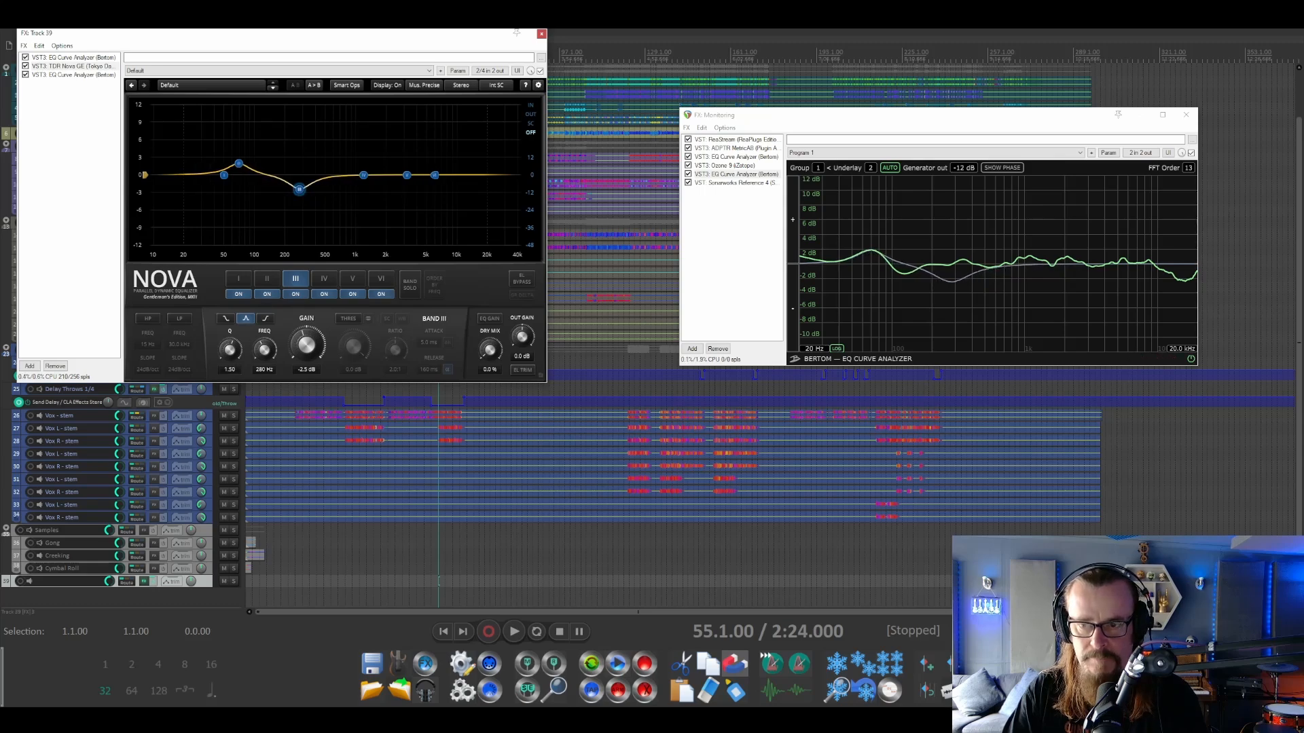
pyautogui.scroll(2, 299, 190)
pyautogui.moveTo(299, 189); pyautogui.dragTo(267, 186)
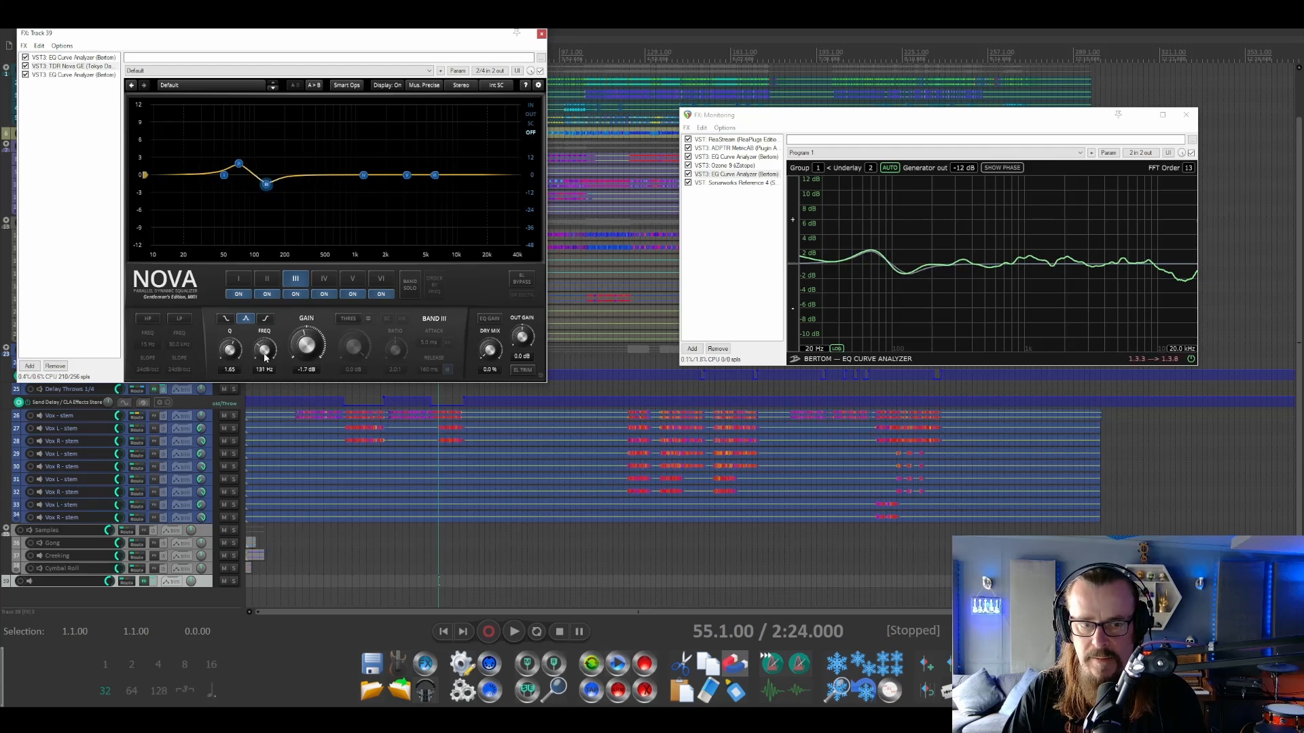
pyautogui.moveTo(265, 358); pyautogui.dragTo(266, 362)
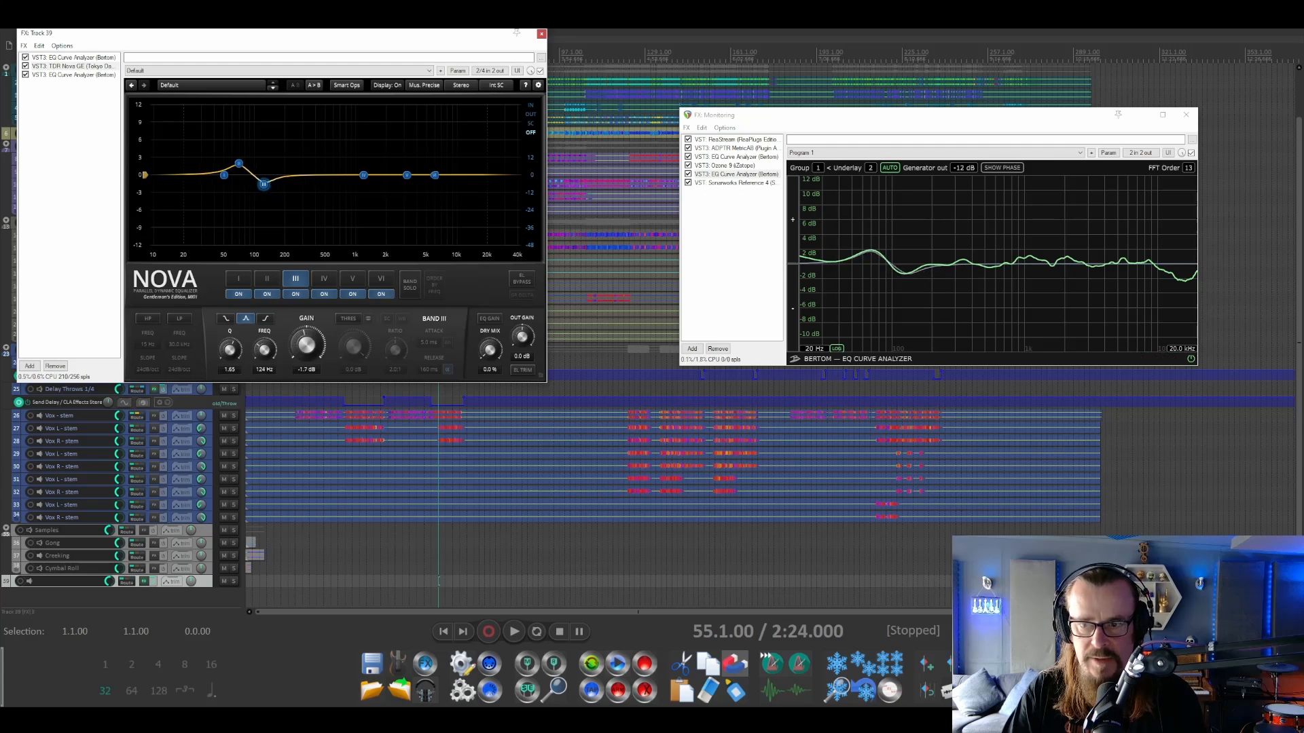
pyautogui.click(268, 280)
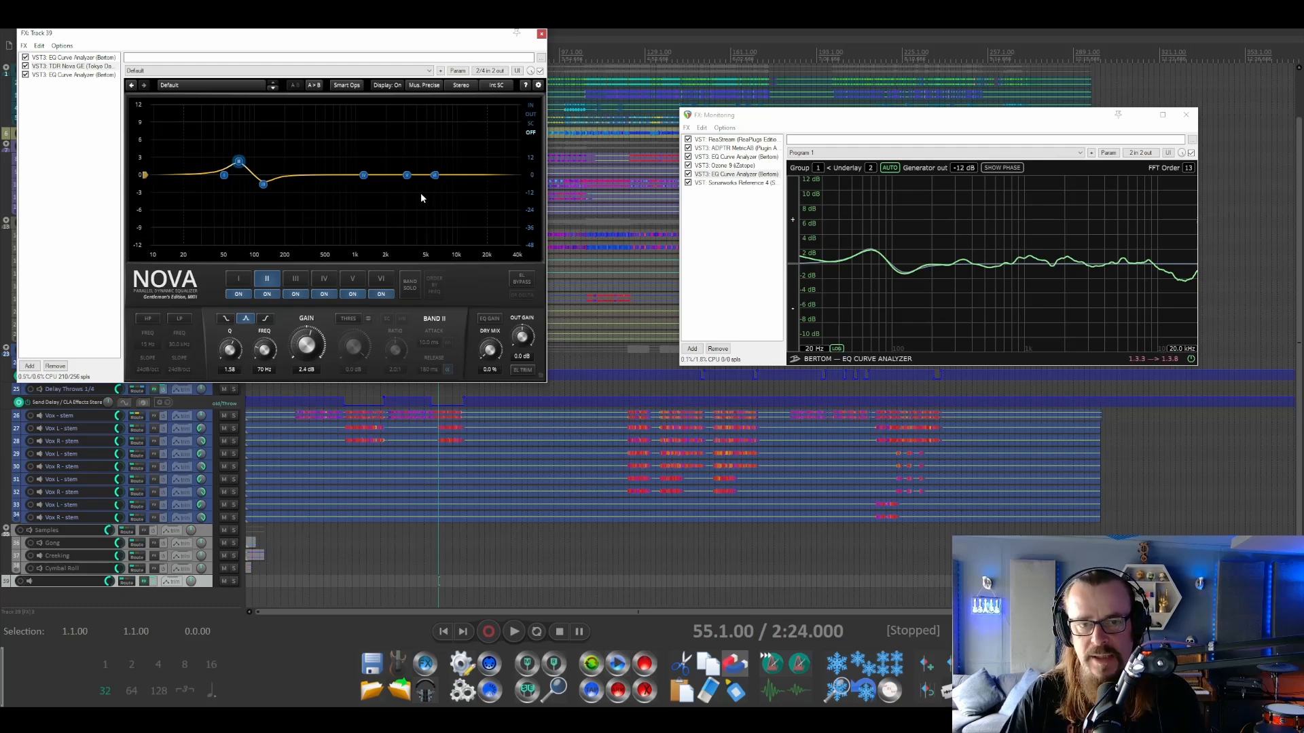
# Step: Shape Nova band VI as a 0.9 dB high shelf at about 743 Hz and adjust band IV near 1242 Hz to follow the match curve
pyautogui.click(324, 279)
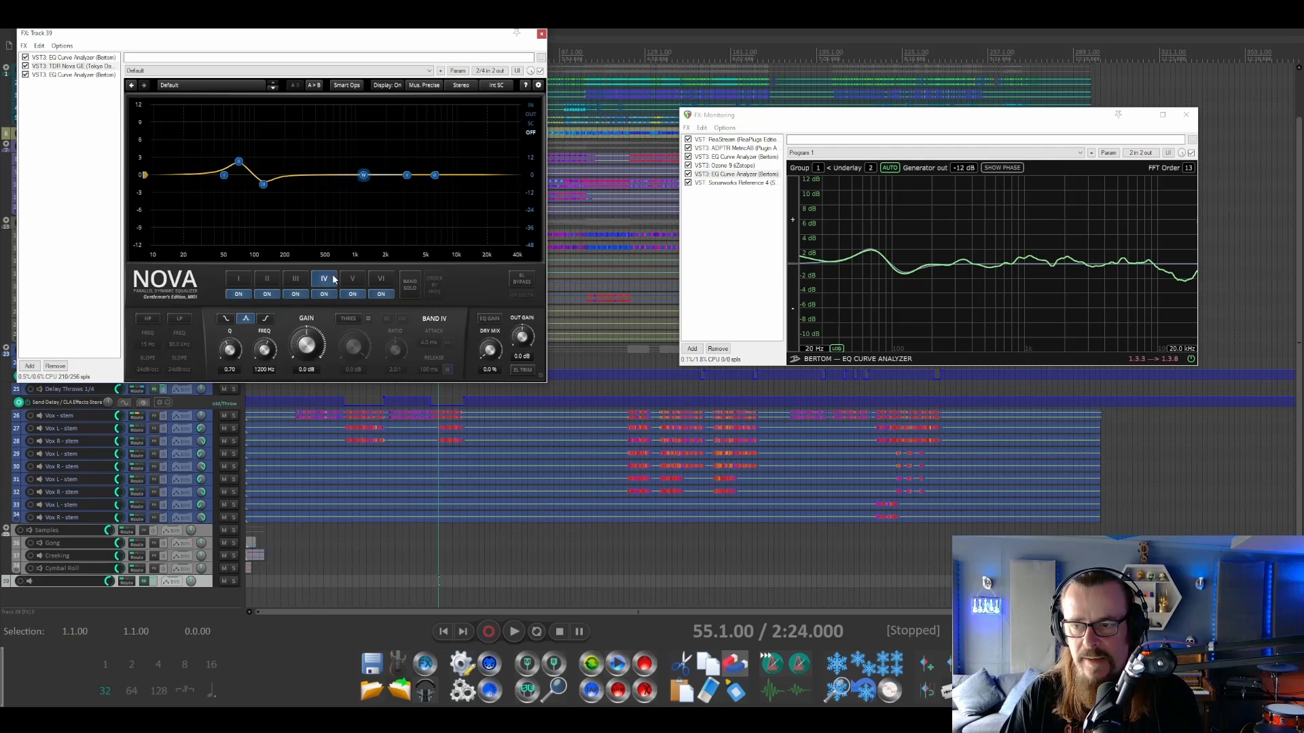
pyautogui.moveTo(366, 181); pyautogui.dragTo(435, 170)
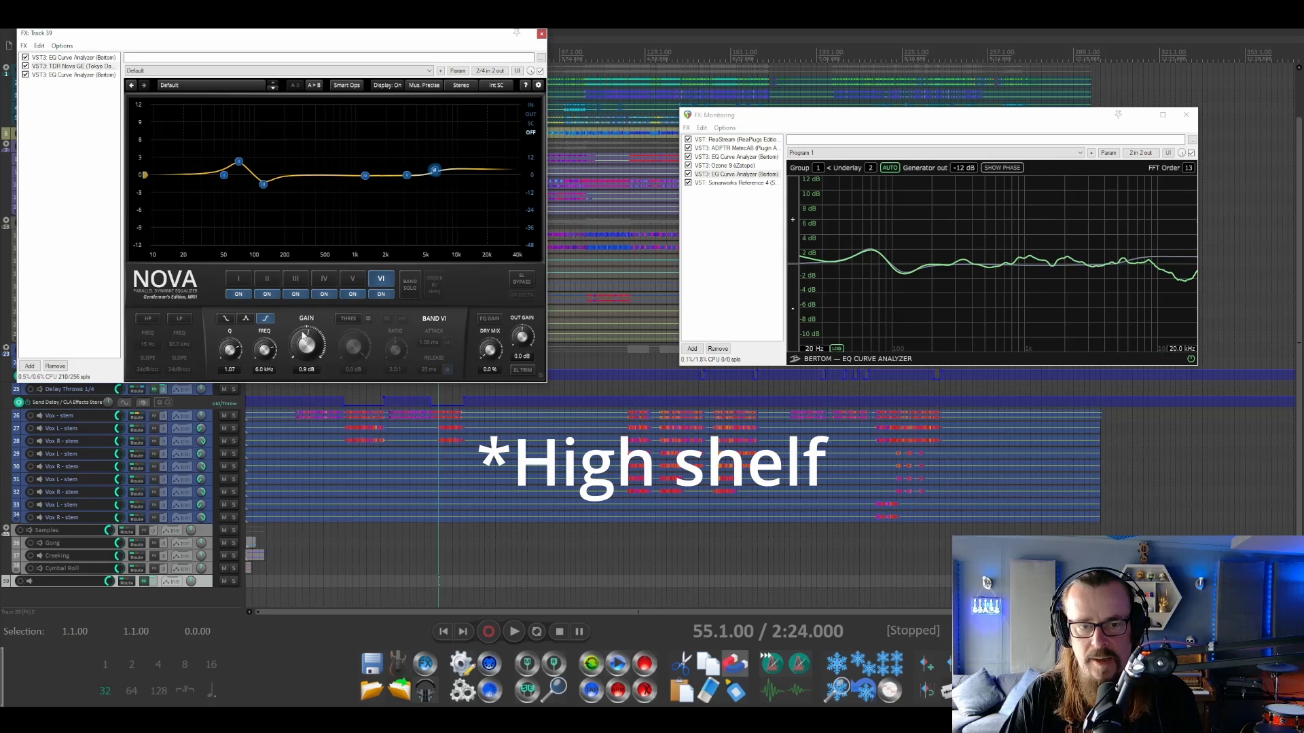
pyautogui.moveTo(264, 350); pyautogui.dragTo(264, 374)
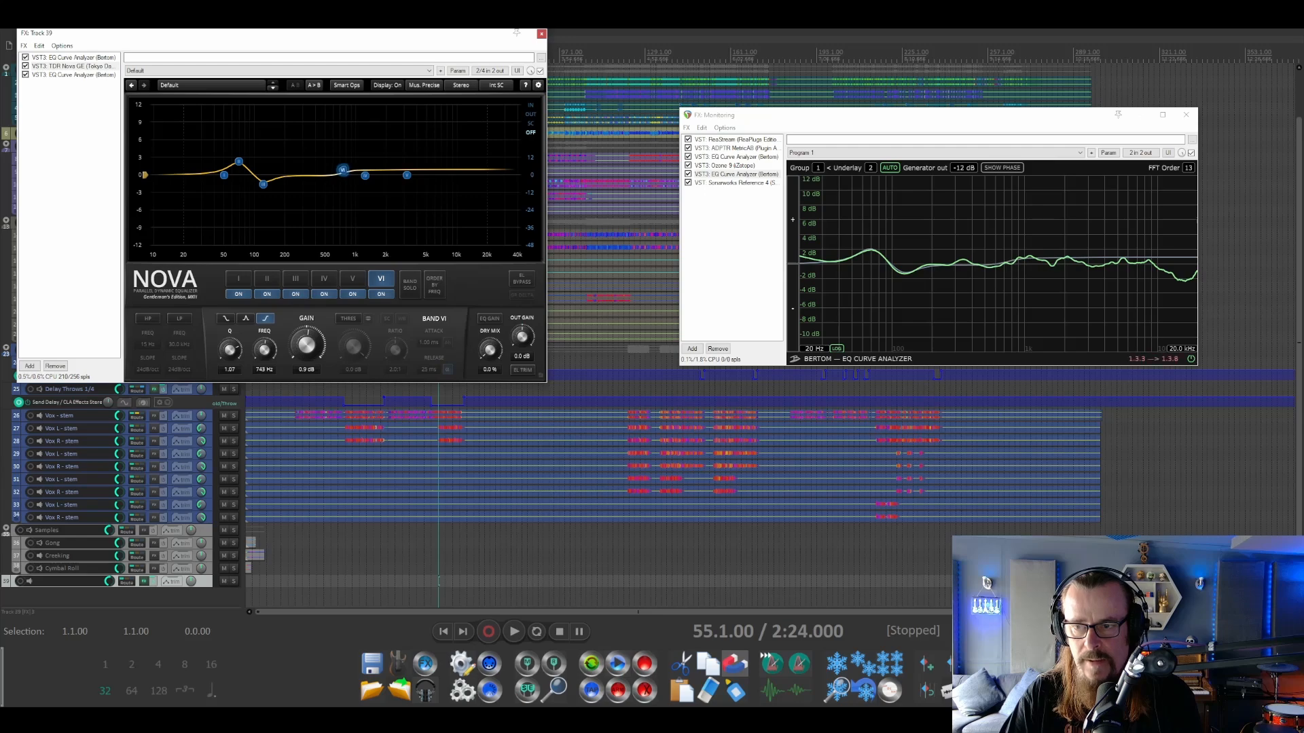
pyautogui.click(322, 278)
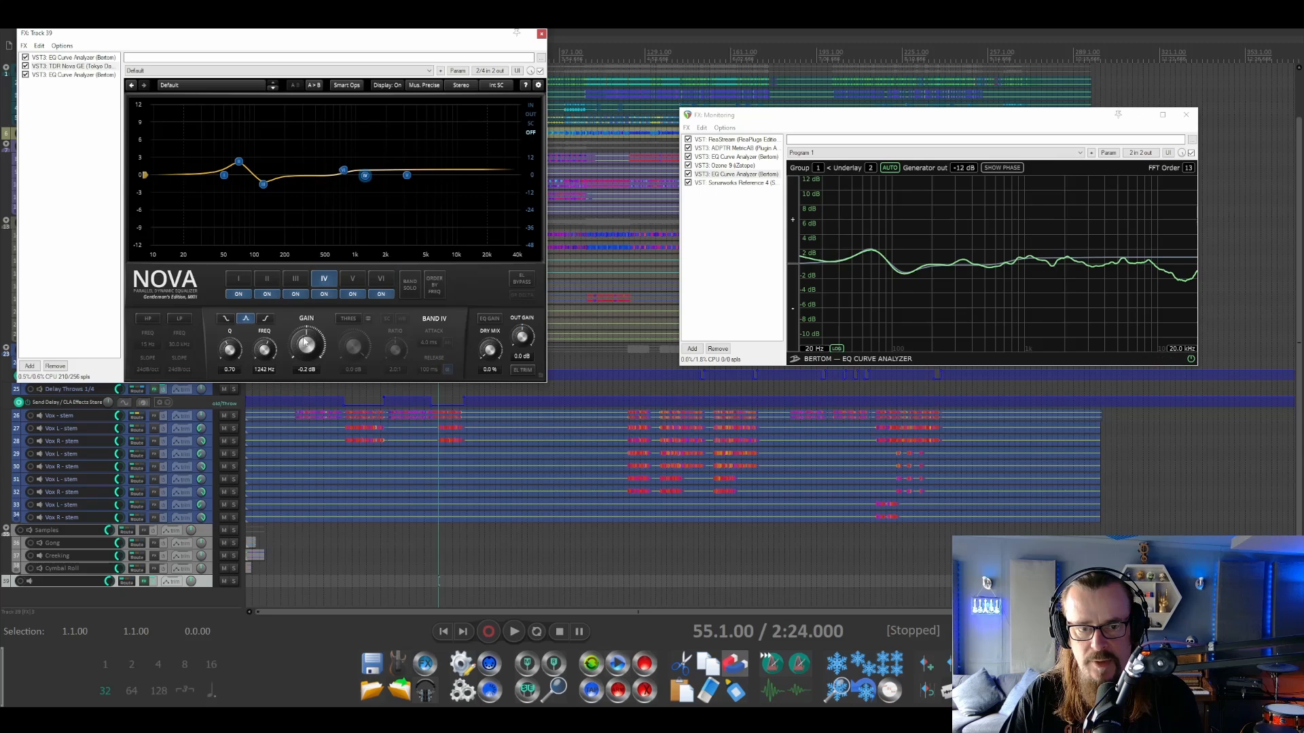
pyautogui.moveTo(305, 343); pyautogui.dragTo(265, 349)
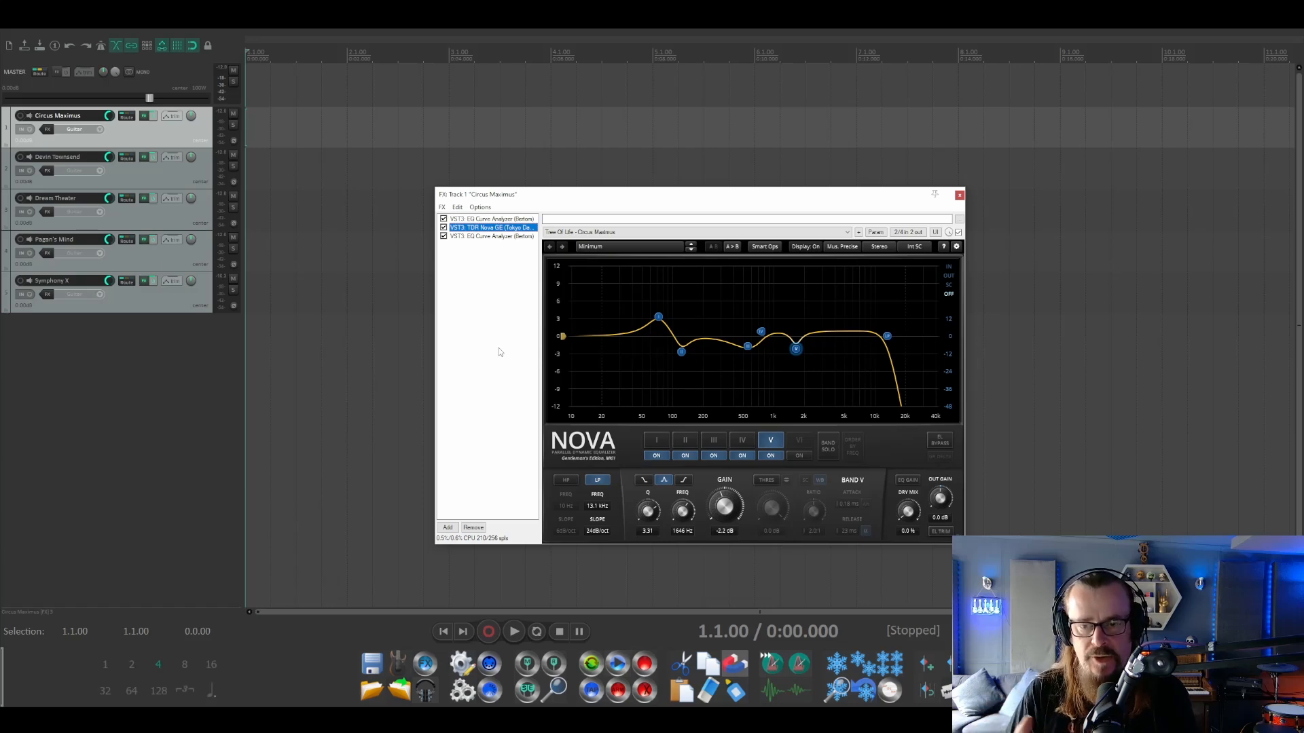
# Step: Compare the Circus Maximus EQ curve with the other reference tracks by stepping the analyzer's Underlay through groups 2 to 5, ending at 1
pyautogui.click(490, 235)
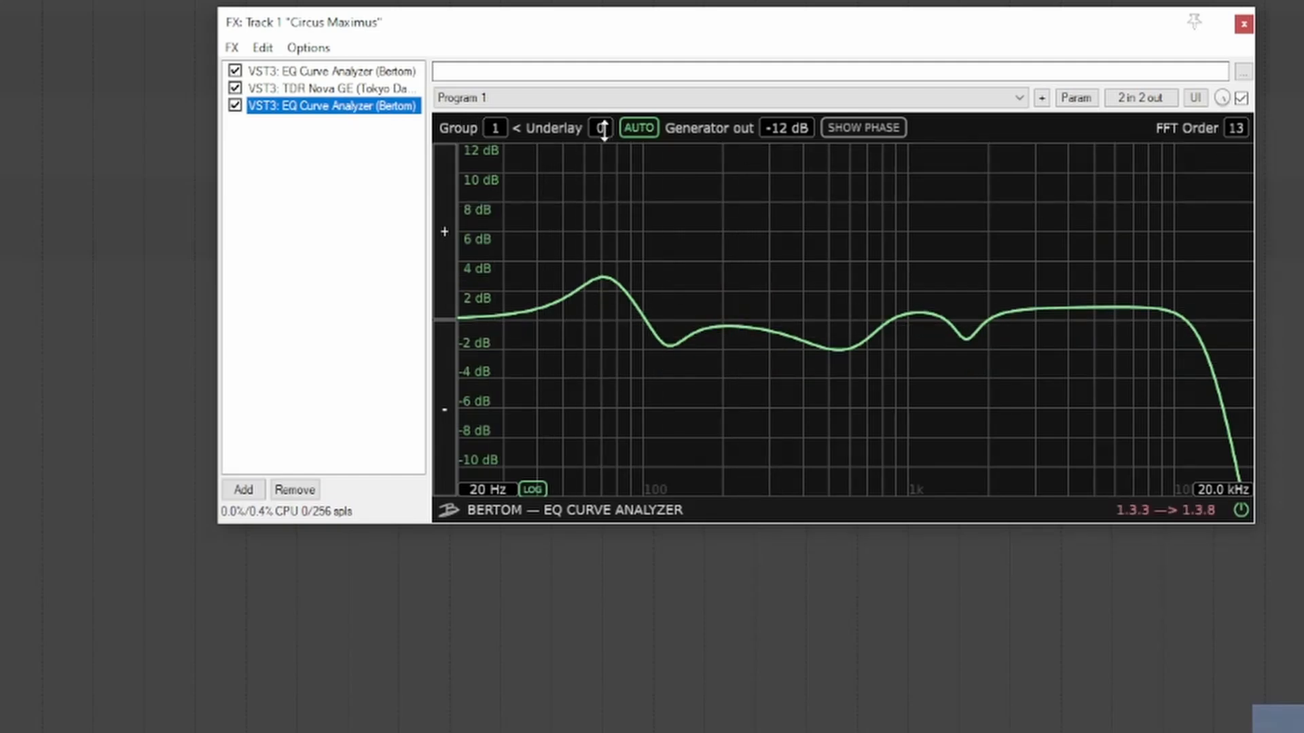
pyautogui.moveTo(598, 126); pyautogui.dragTo(598, 111)
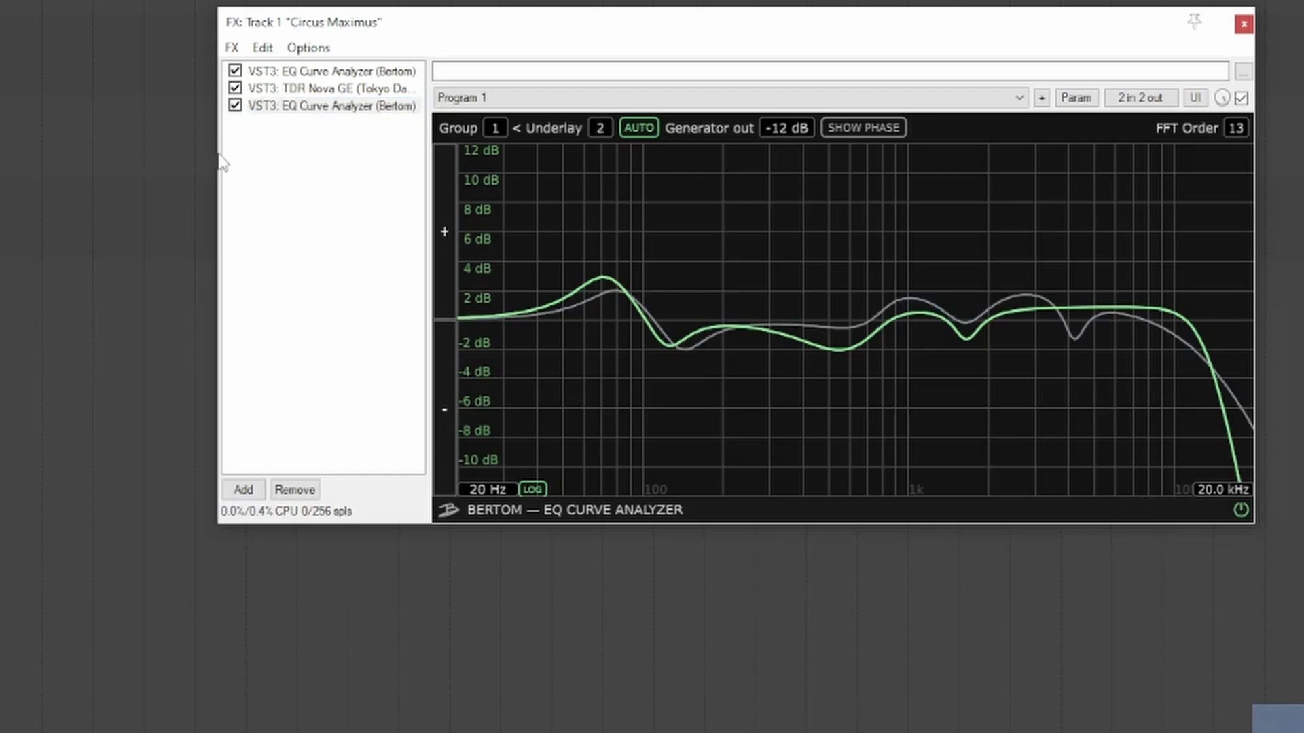
pyautogui.moveTo(606, 127); pyautogui.dragTo(606, 120)
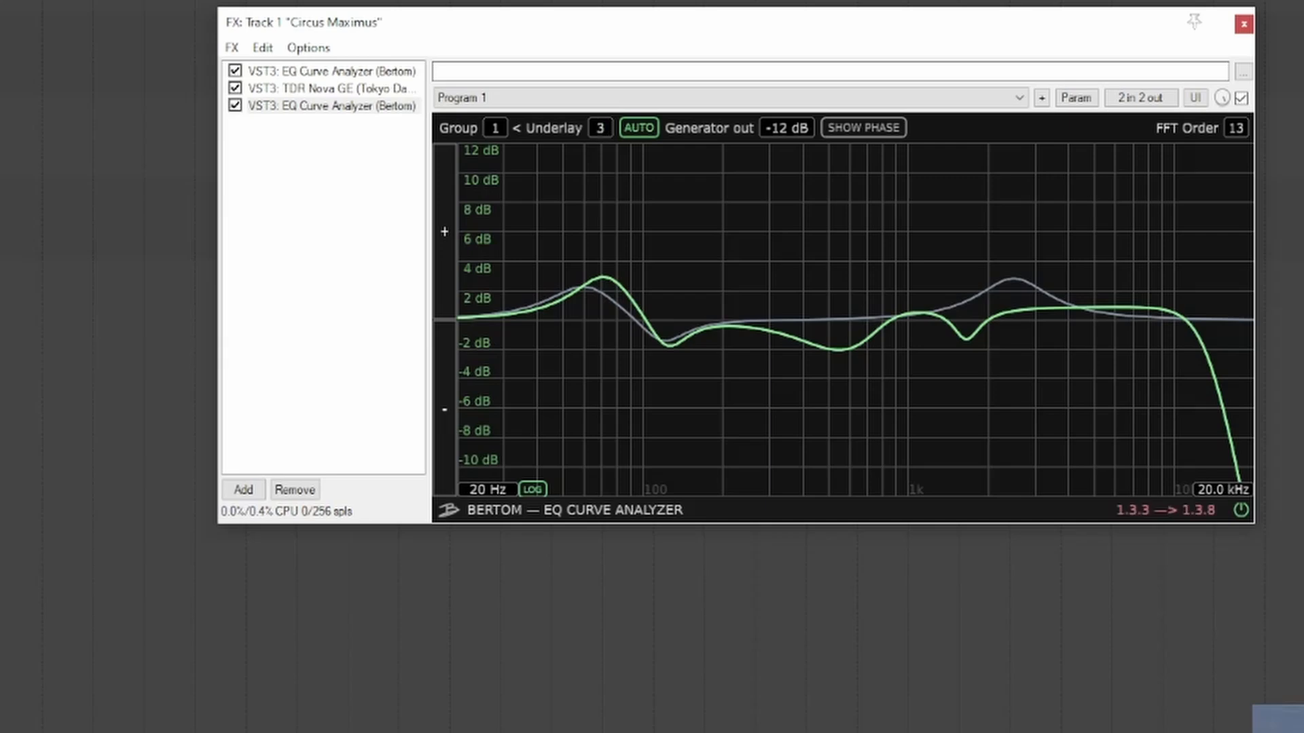
pyautogui.moveTo(607, 120); pyautogui.dragTo(606, 112)
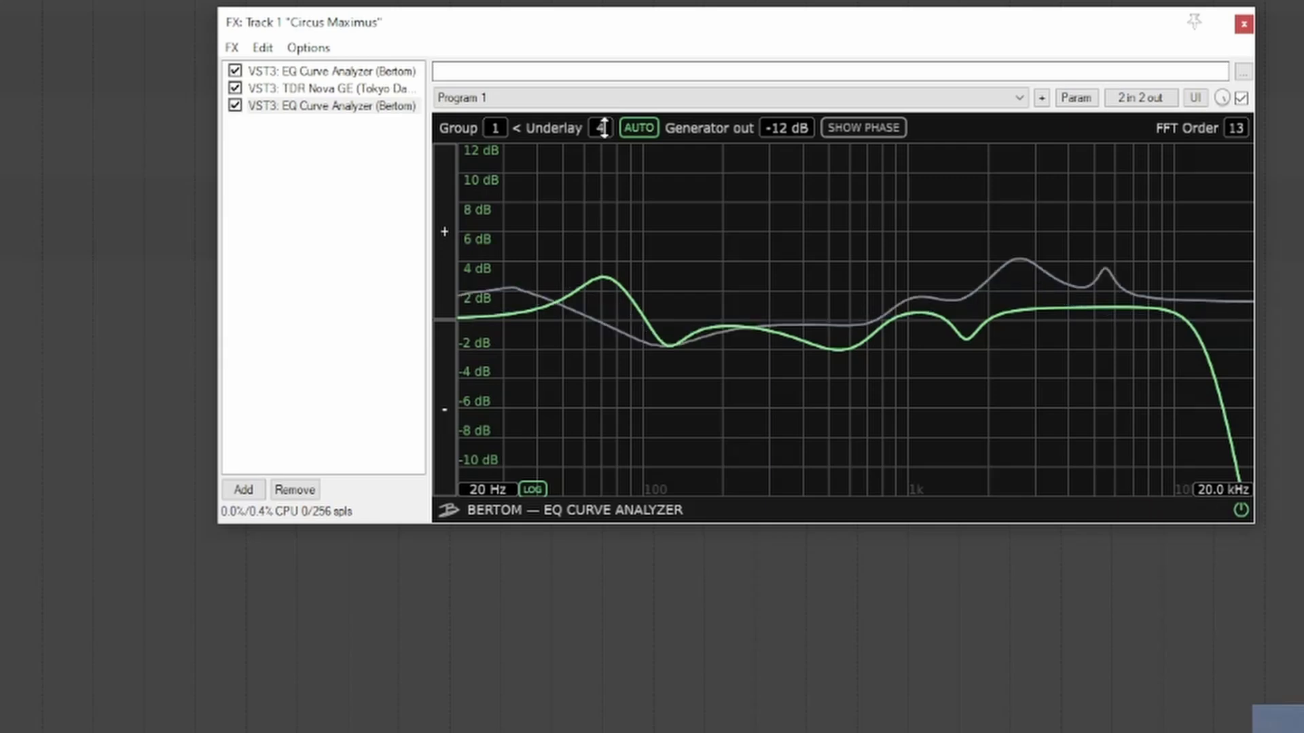
pyautogui.moveTo(604, 128); pyautogui.dragTo(605, 121)
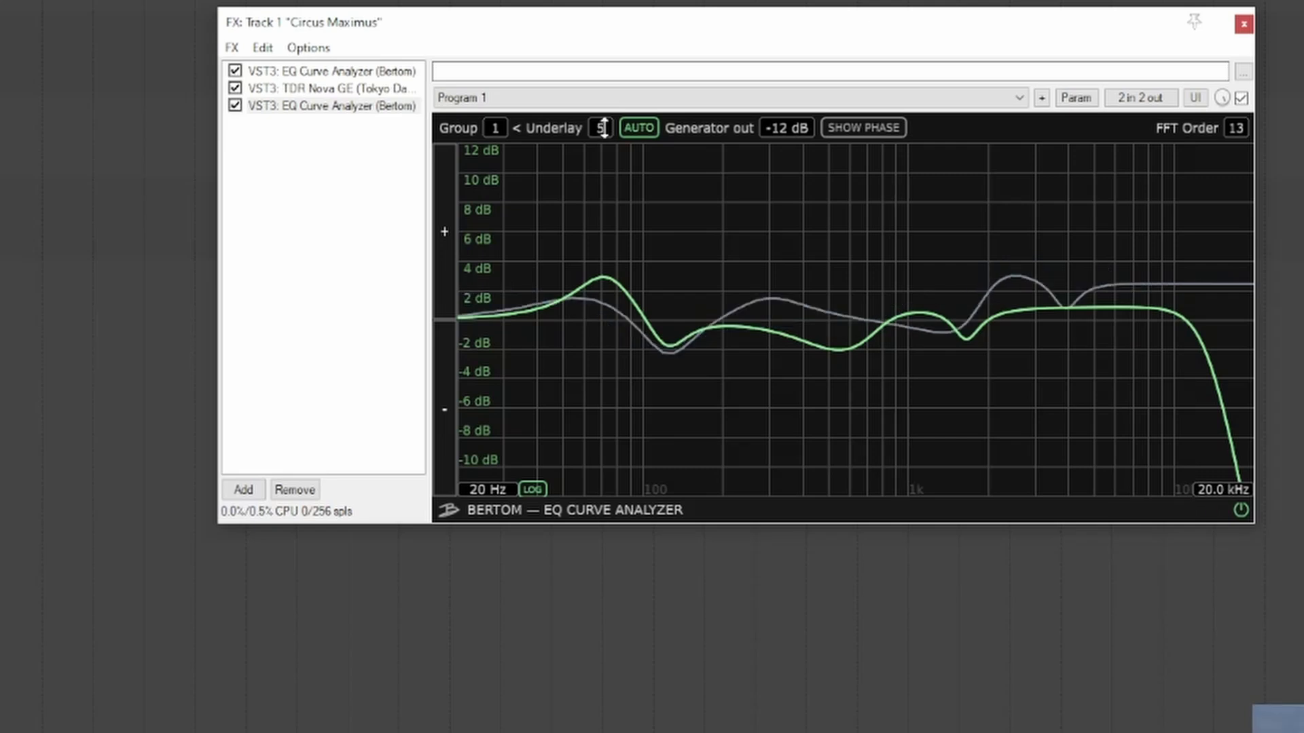
pyautogui.moveTo(604, 128); pyautogui.dragTo(605, 155)
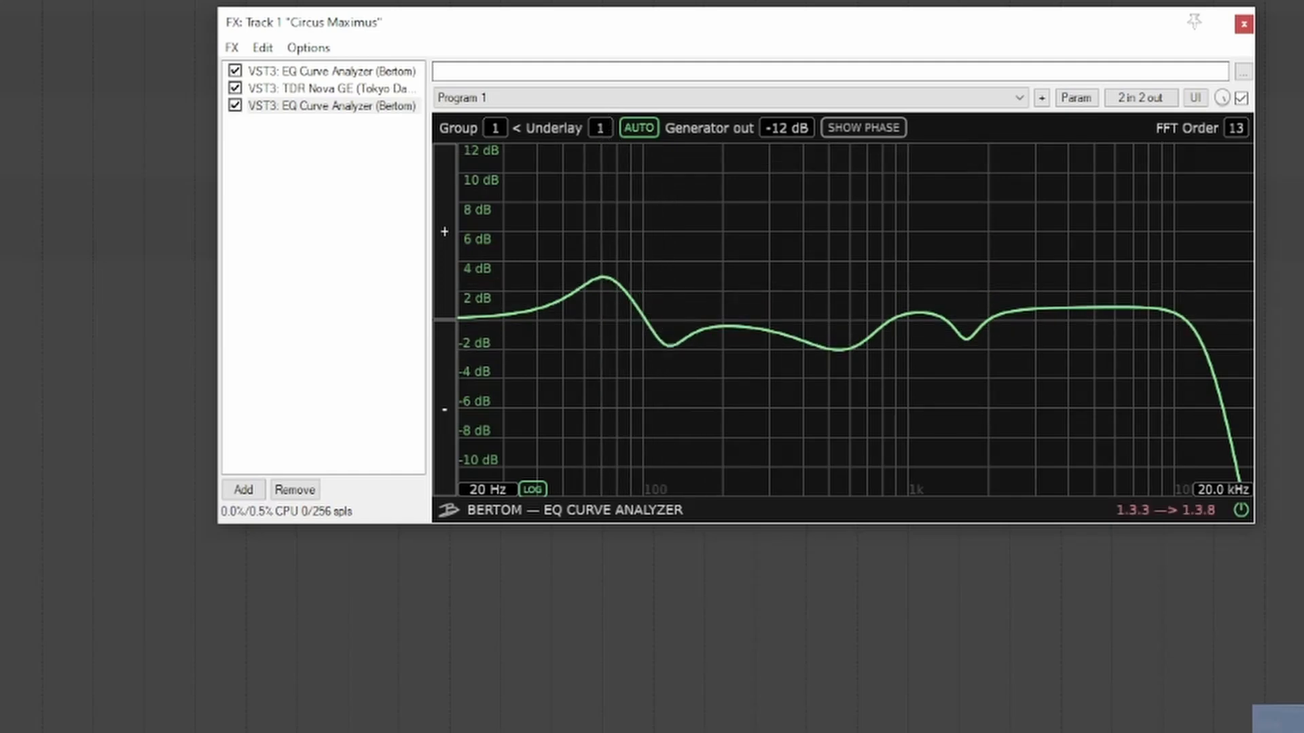
# Step: Step the Underlay through groups 3, 4 and 5 and back to 3, examining the low-frequency peaks and the dip near 120 Hz
pyautogui.moveTo(600, 127); pyautogui.dragTo(601, 117)
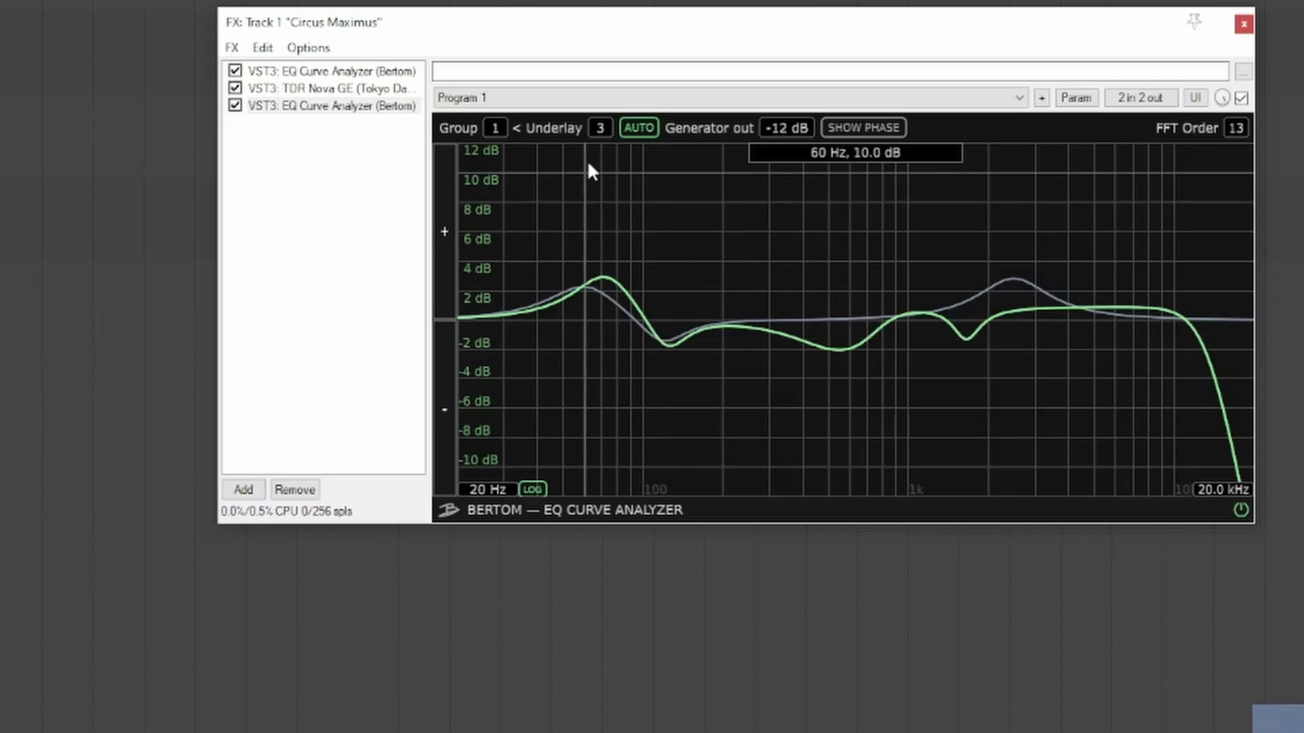
pyautogui.scroll(1, 605, 127)
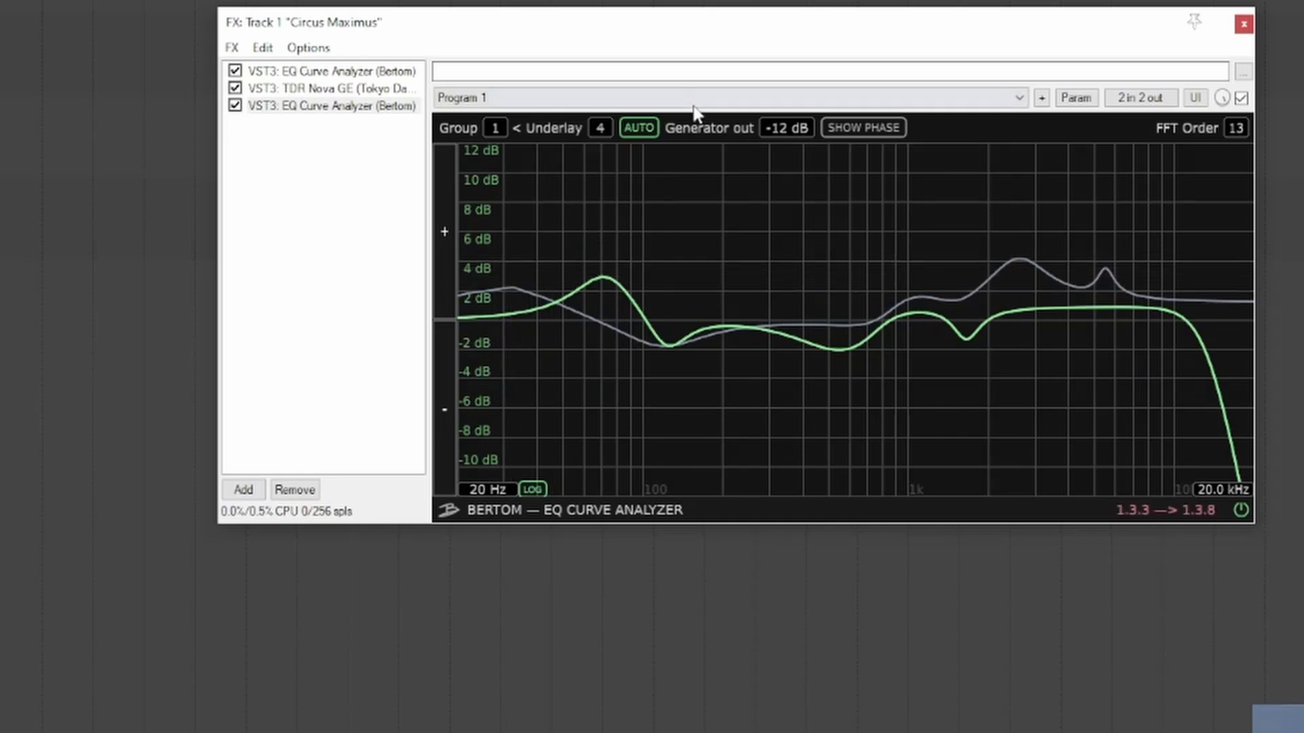
pyautogui.scroll(1, 600, 127)
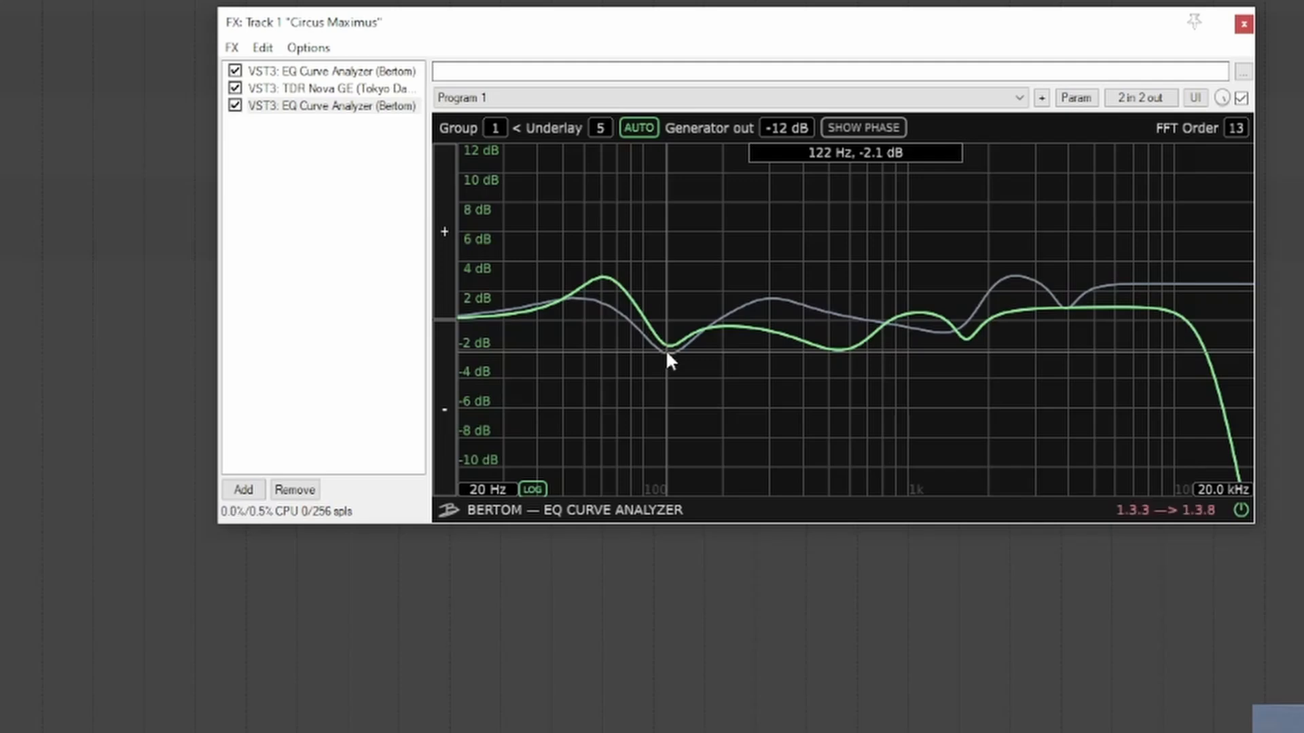
pyautogui.moveTo(603, 130)
pyautogui.mouseDown()
pyautogui.moveTo(603, 160)
pyautogui.moveTo(603, 146)
pyautogui.mouseUp()
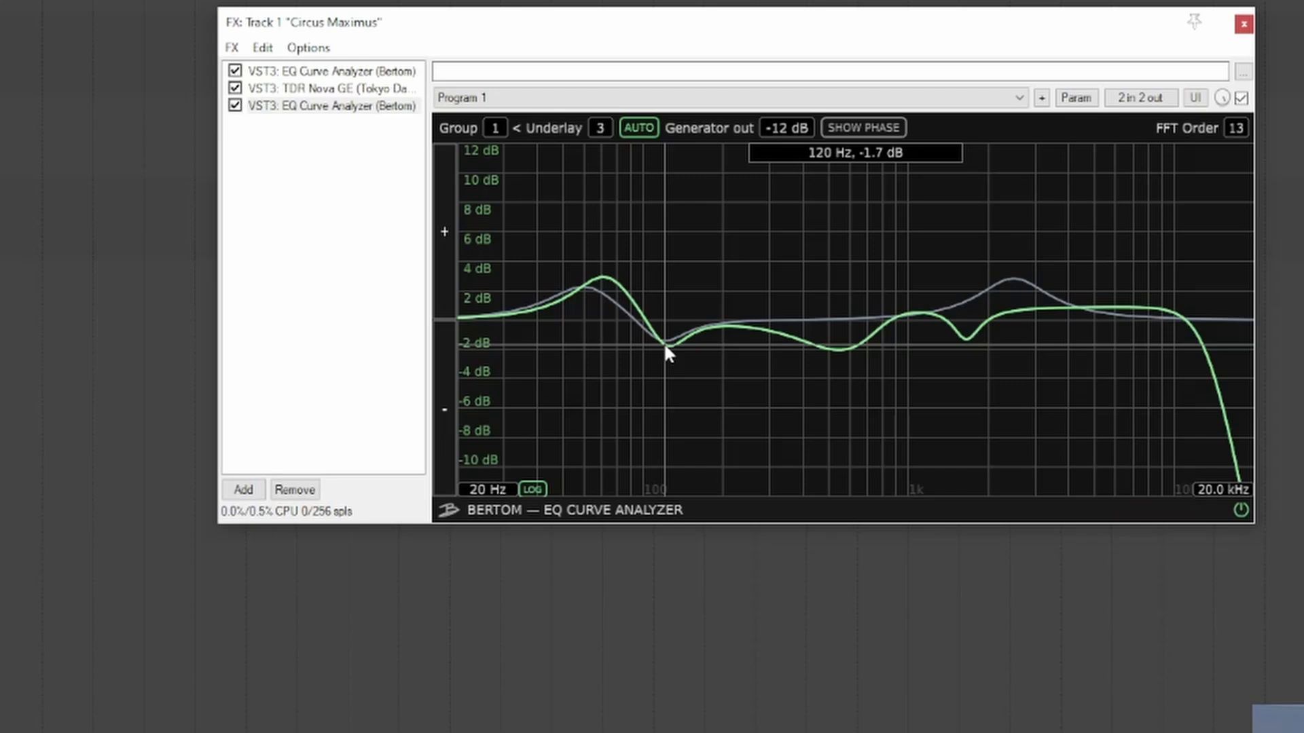
# Step: Return the analyzer's Underlay to group 1 and open TDR Nova GE in the Circus Maximus track's effects chain
pyautogui.moveTo(590, 127); pyautogui.dragTo(591, 142)
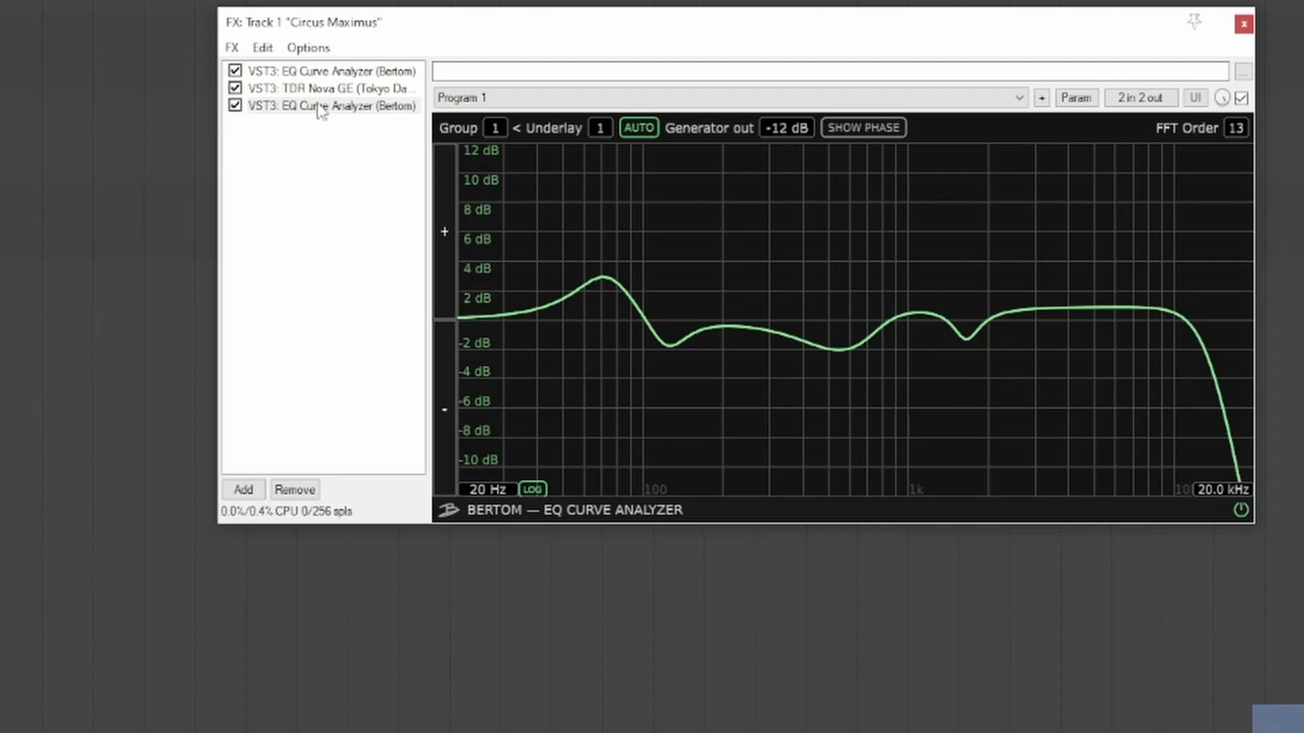
pyautogui.click(319, 89)
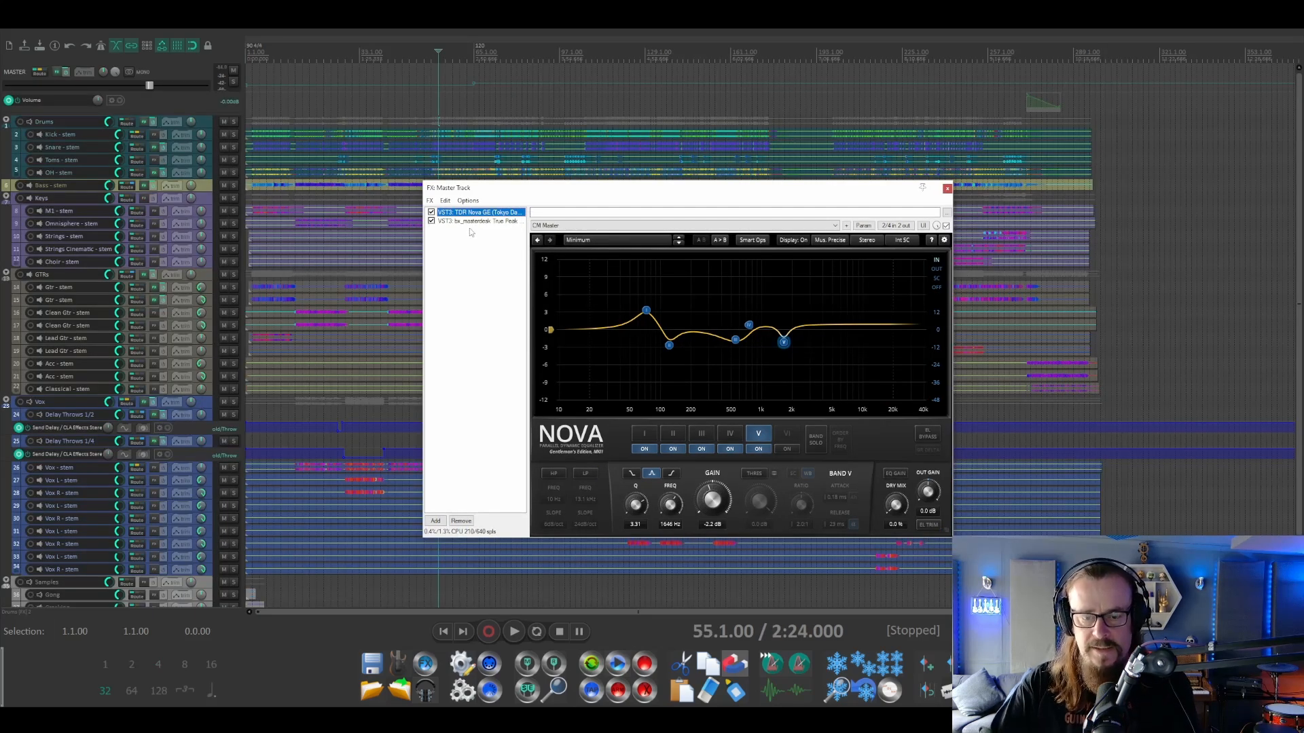
# Step: Play the mix from bar 55 and compare it with the master track's Nova EQ bypassed and re-enabled
pyautogui.press('space')
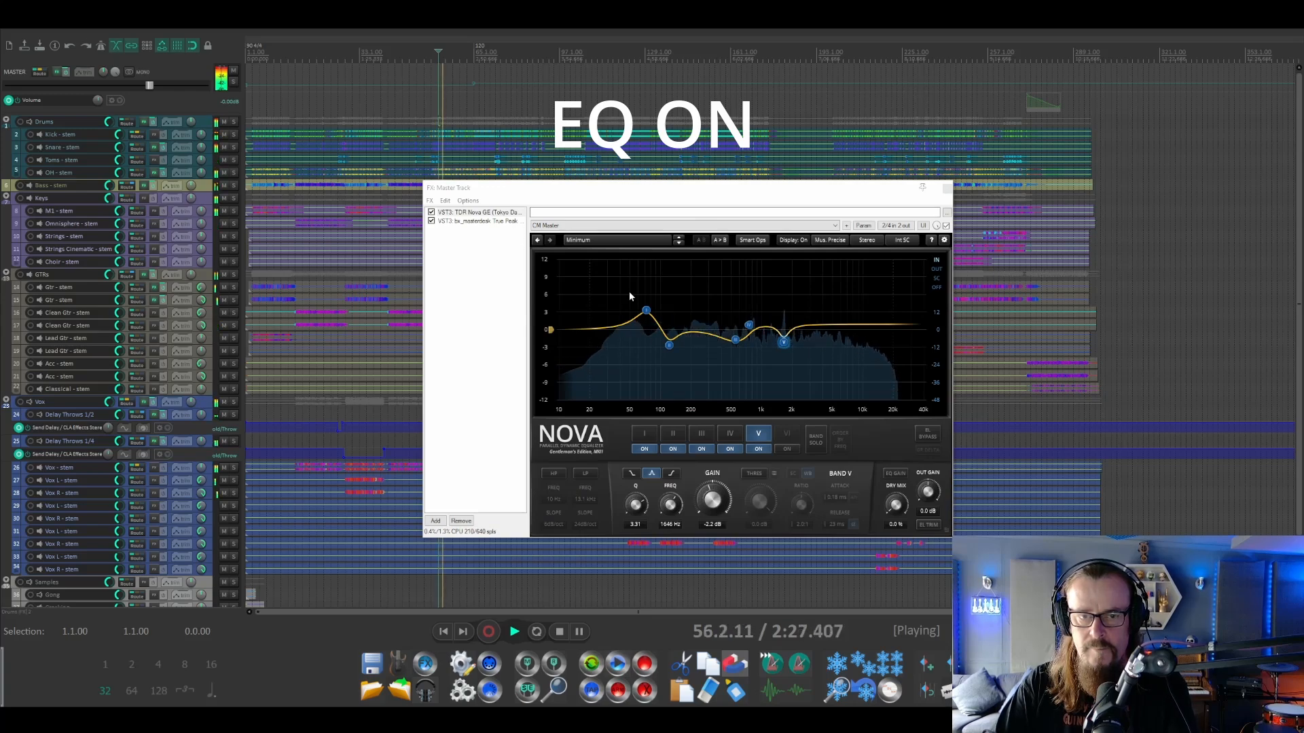
pyautogui.click(431, 212)
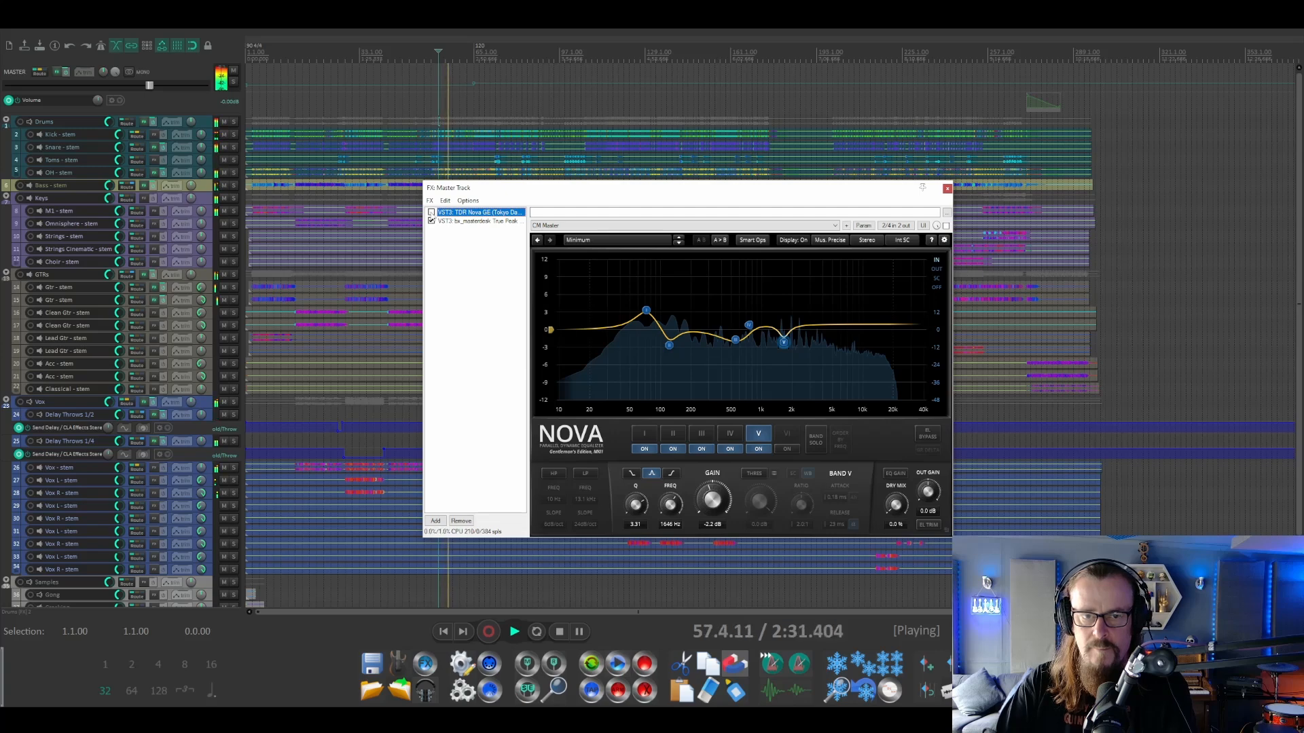
pyautogui.click(431, 212)
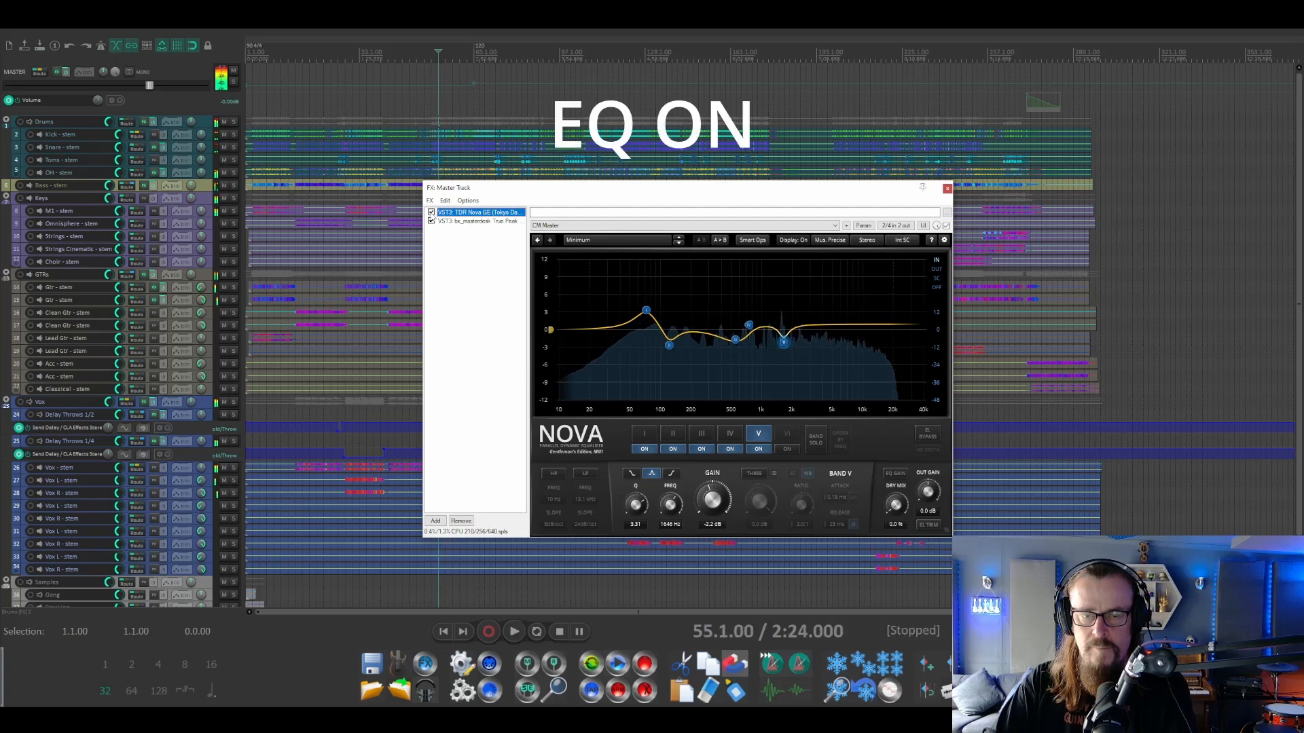
pyautogui.press('space')
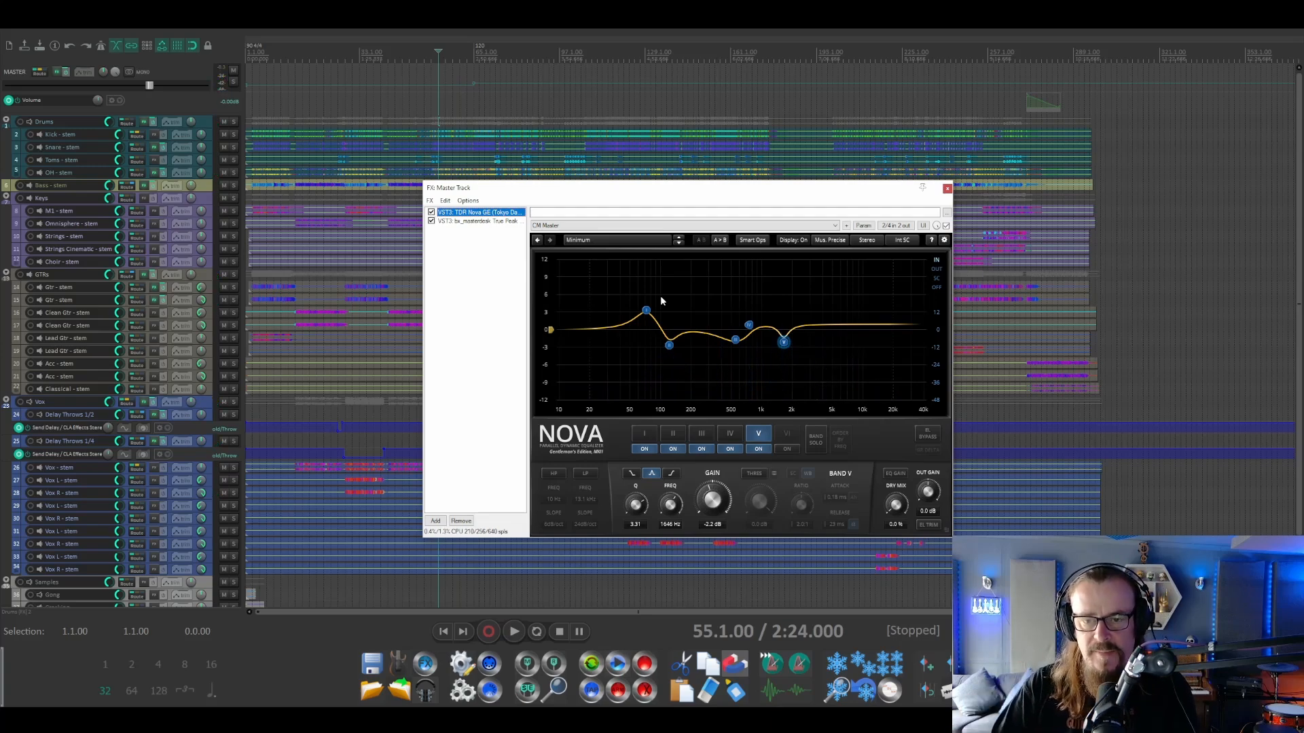
pyautogui.press('space')
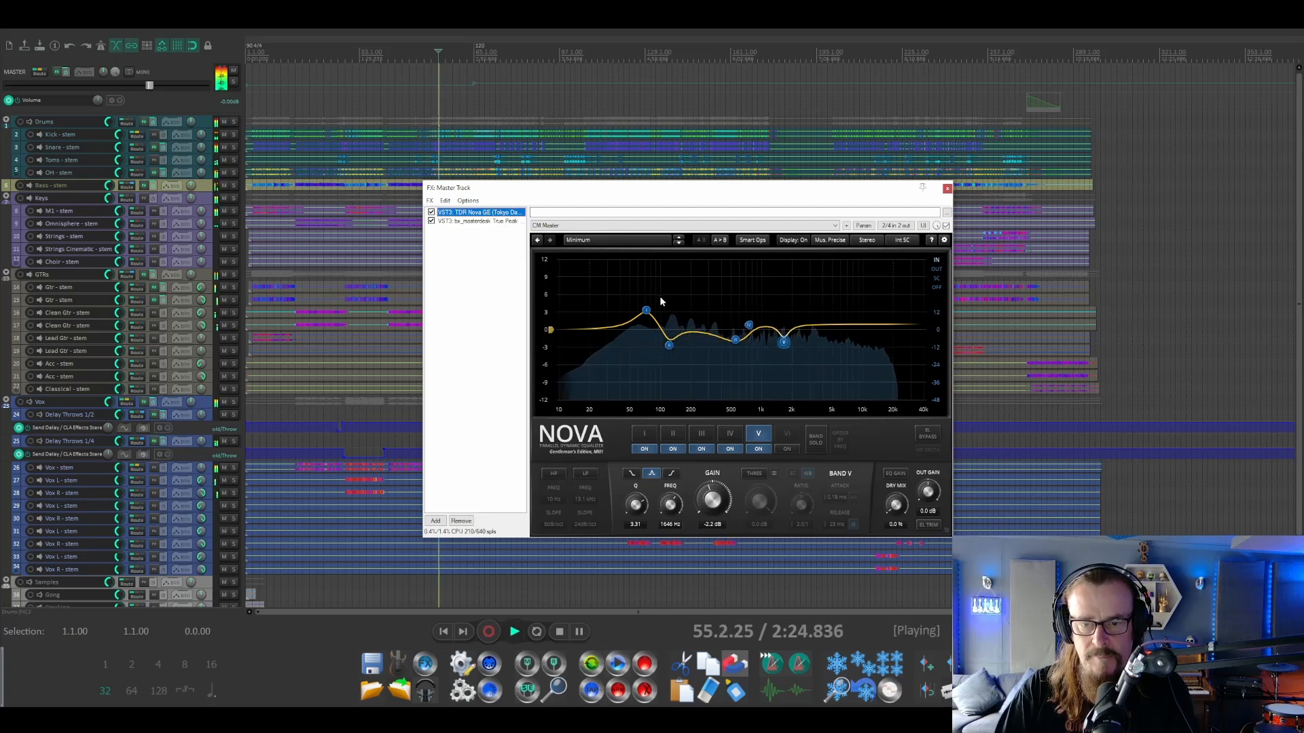
pyautogui.press('space')
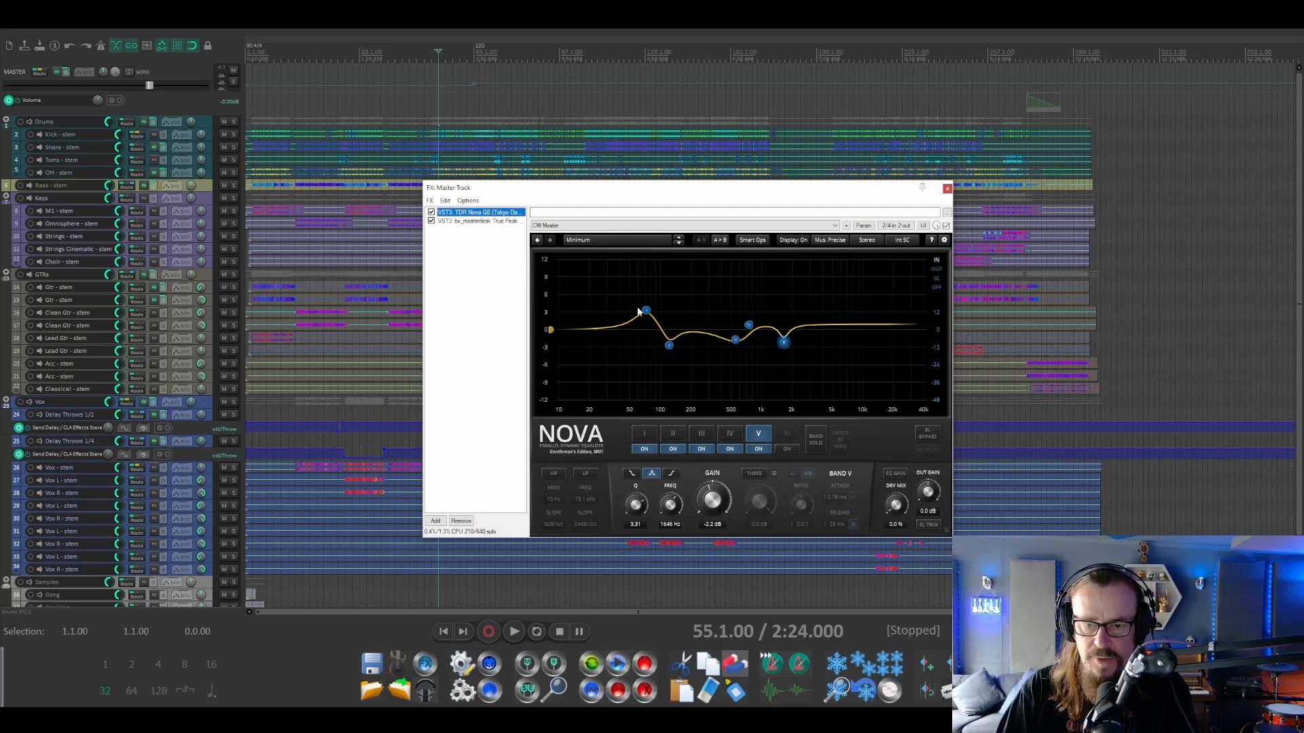
# Step: Audition Nova band I on the master during playback, boosted to 7.0 dB with its frequency swept down to about 65 Hz
pyautogui.press('space')
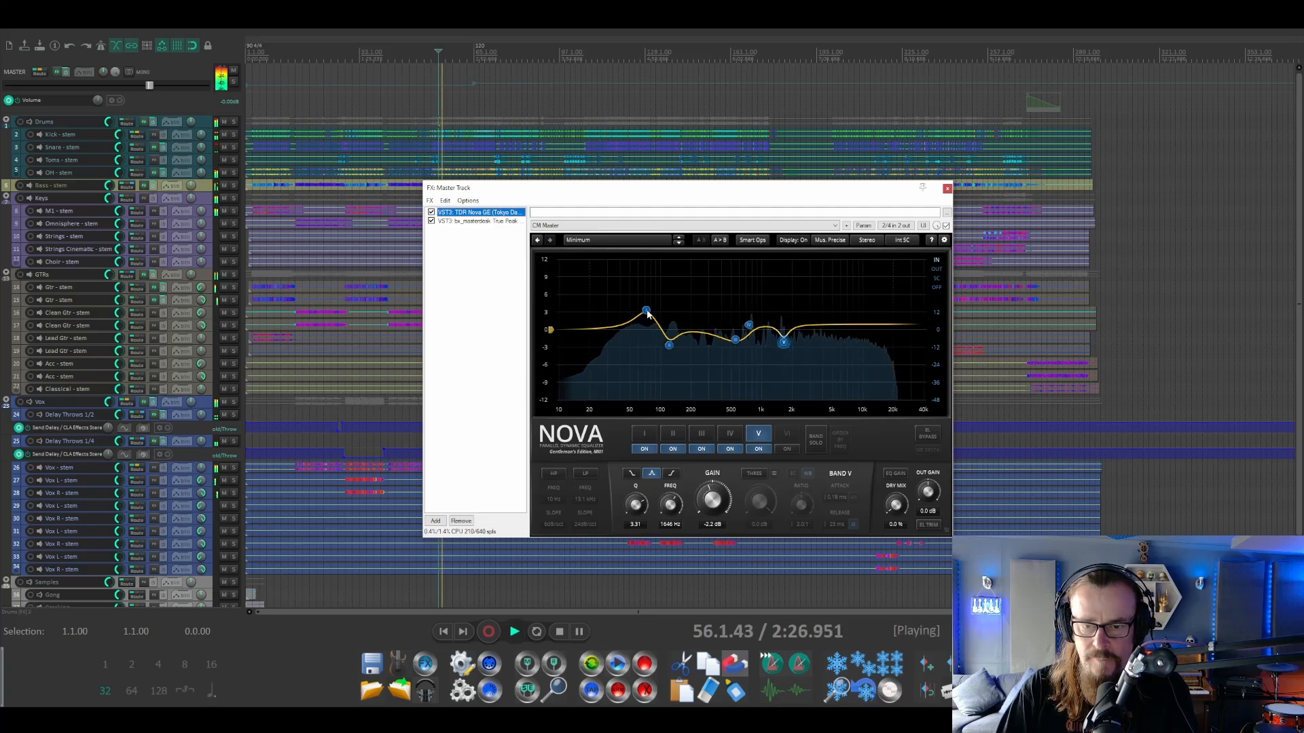
pyautogui.click(647, 438)
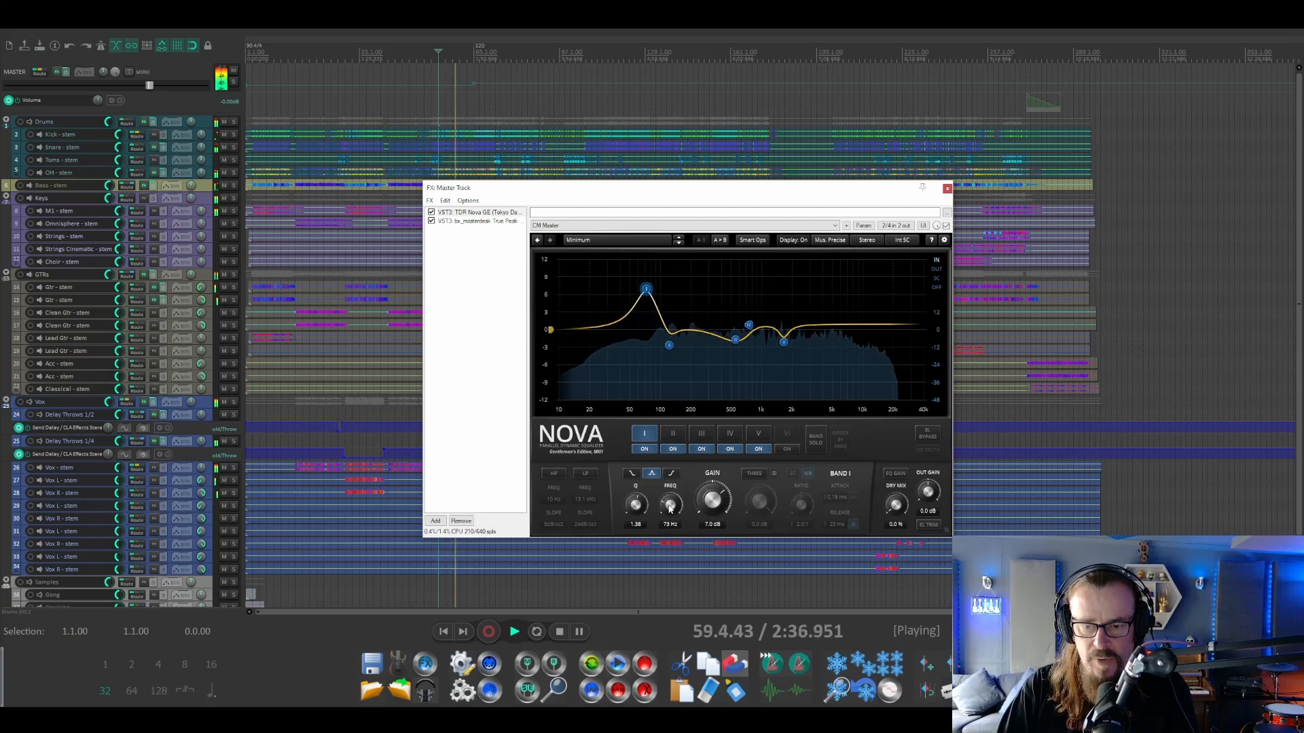
pyautogui.moveTo(643, 288); pyautogui.dragTo(640, 289)
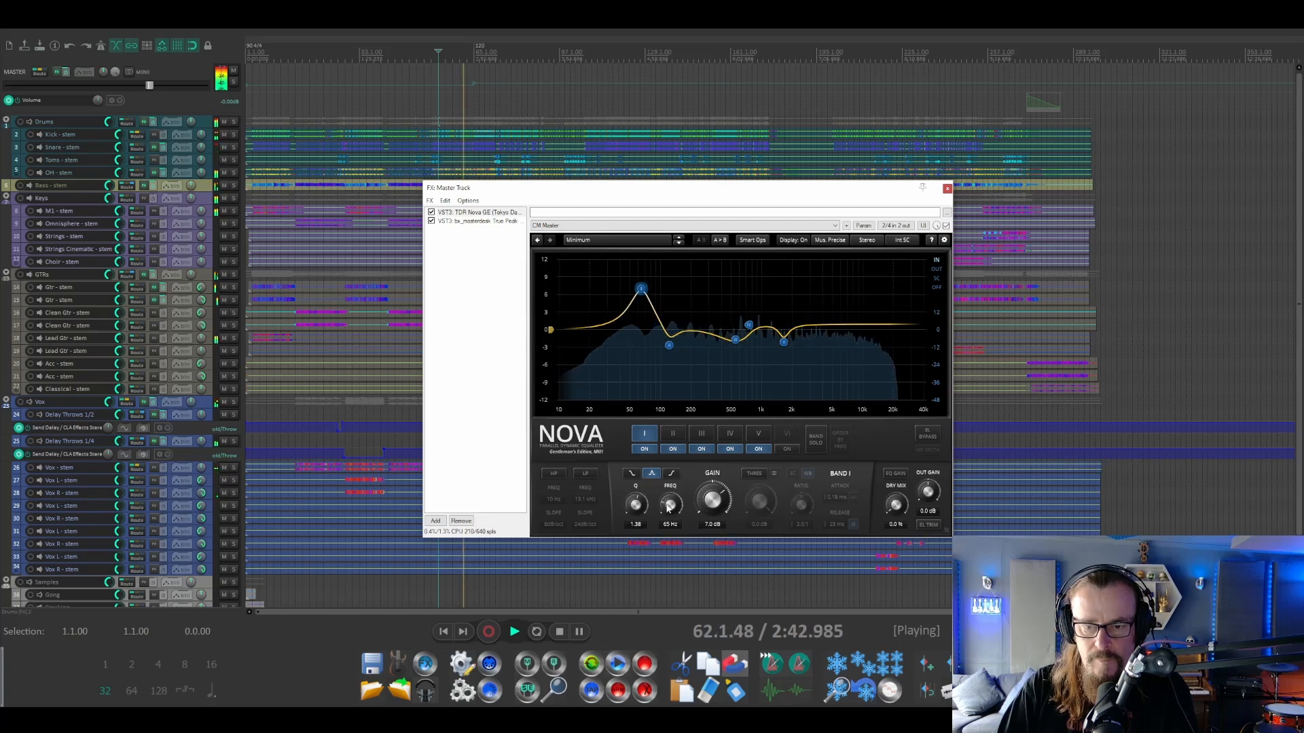
pyautogui.moveTo(668, 509); pyautogui.dragTo(712, 494)
pyautogui.press('space')
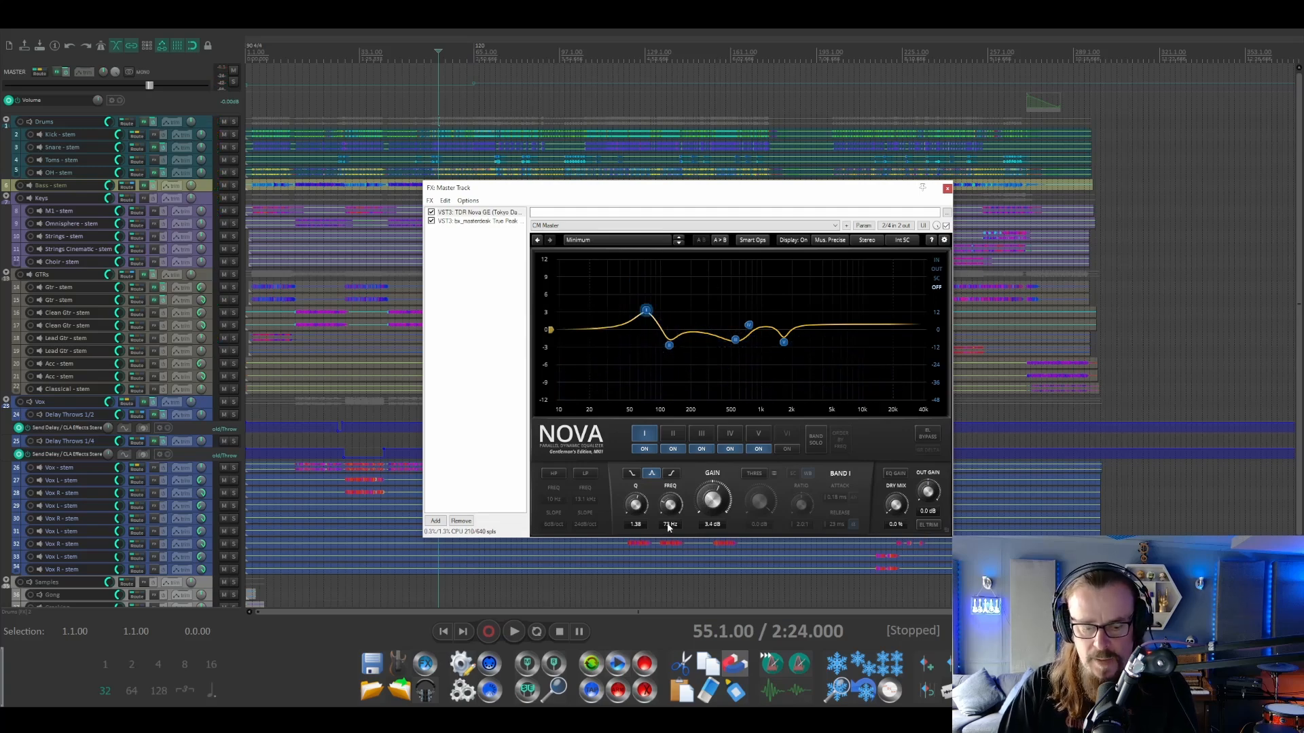
# Step: Set the frequency of Nova band I on the master to 57 Hz
pyautogui.doubleClick(668, 524)
pyautogui.write('57')
pyautogui.press('Return')
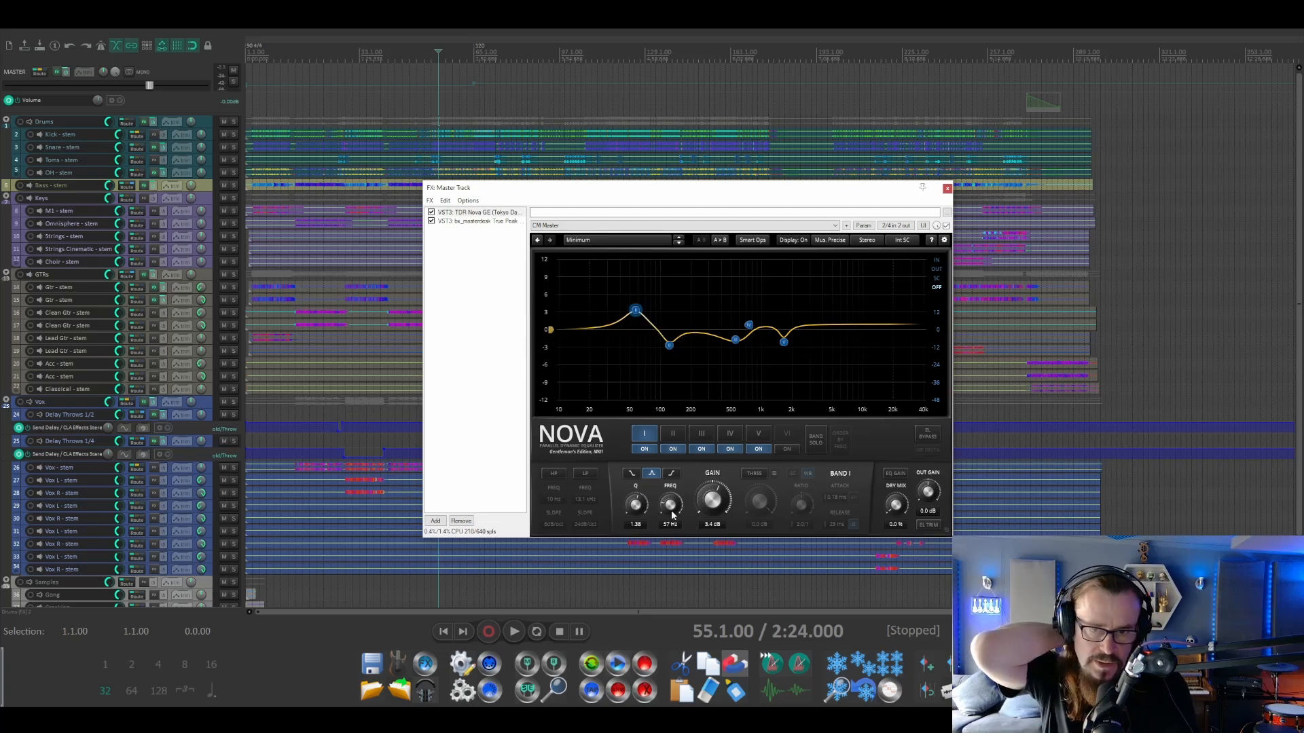
# Step: Audition Nova band II during playback, boosted to 10.5 dB and swept up to about 146 Hz, and restore its -2.7 dB cut
pyautogui.click(674, 434)
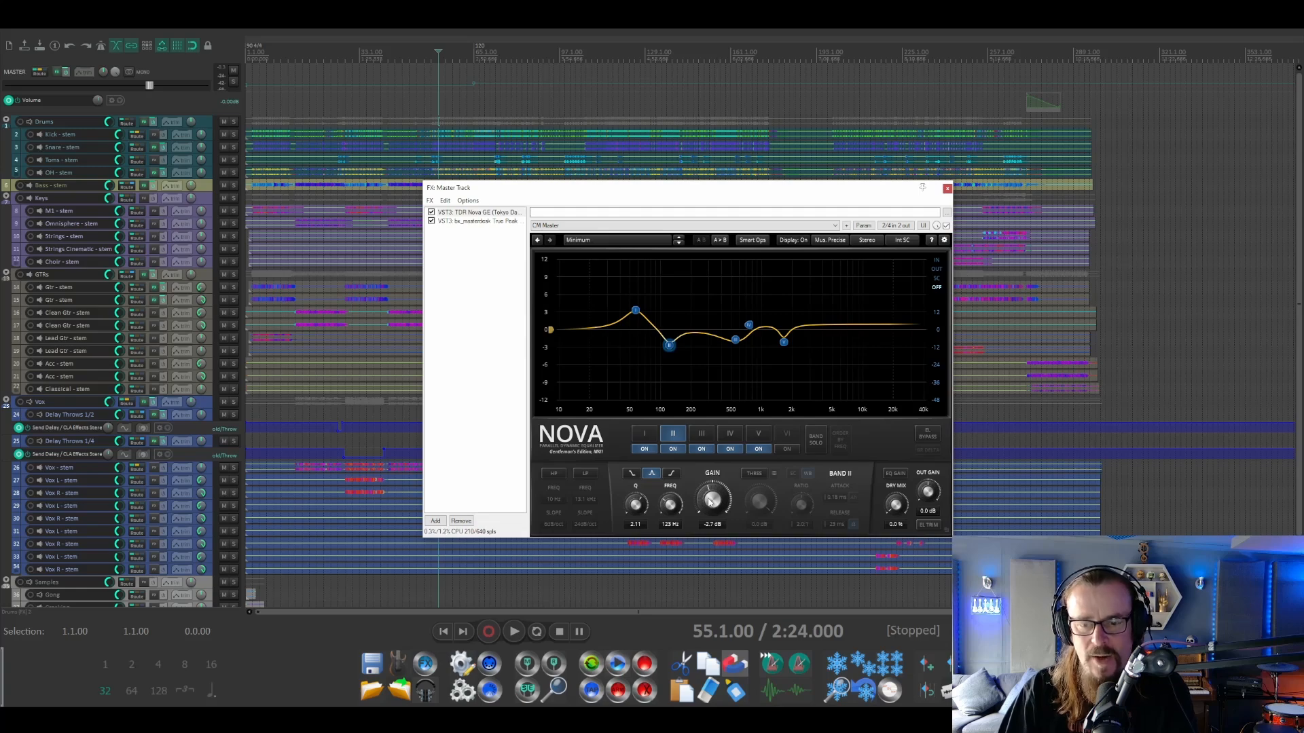
pyautogui.press('space')
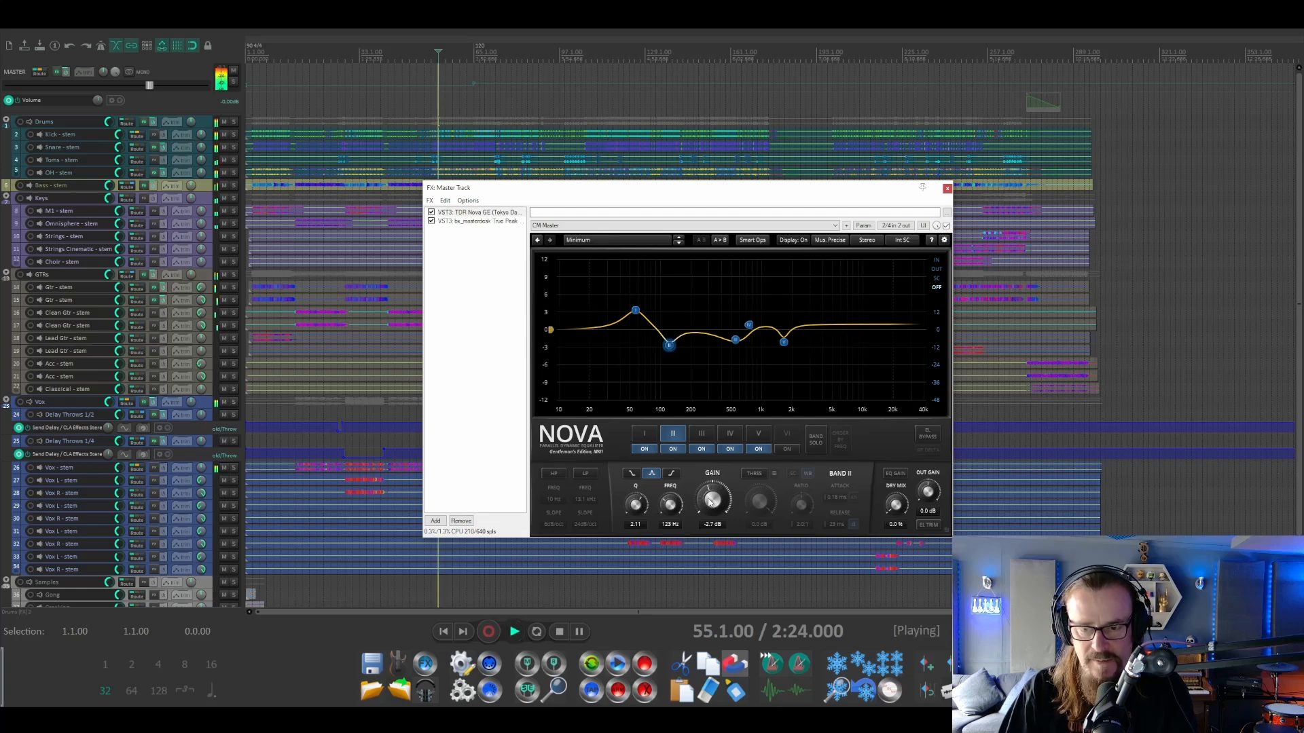
pyautogui.moveTo(711, 501); pyautogui.dragTo(711, 444)
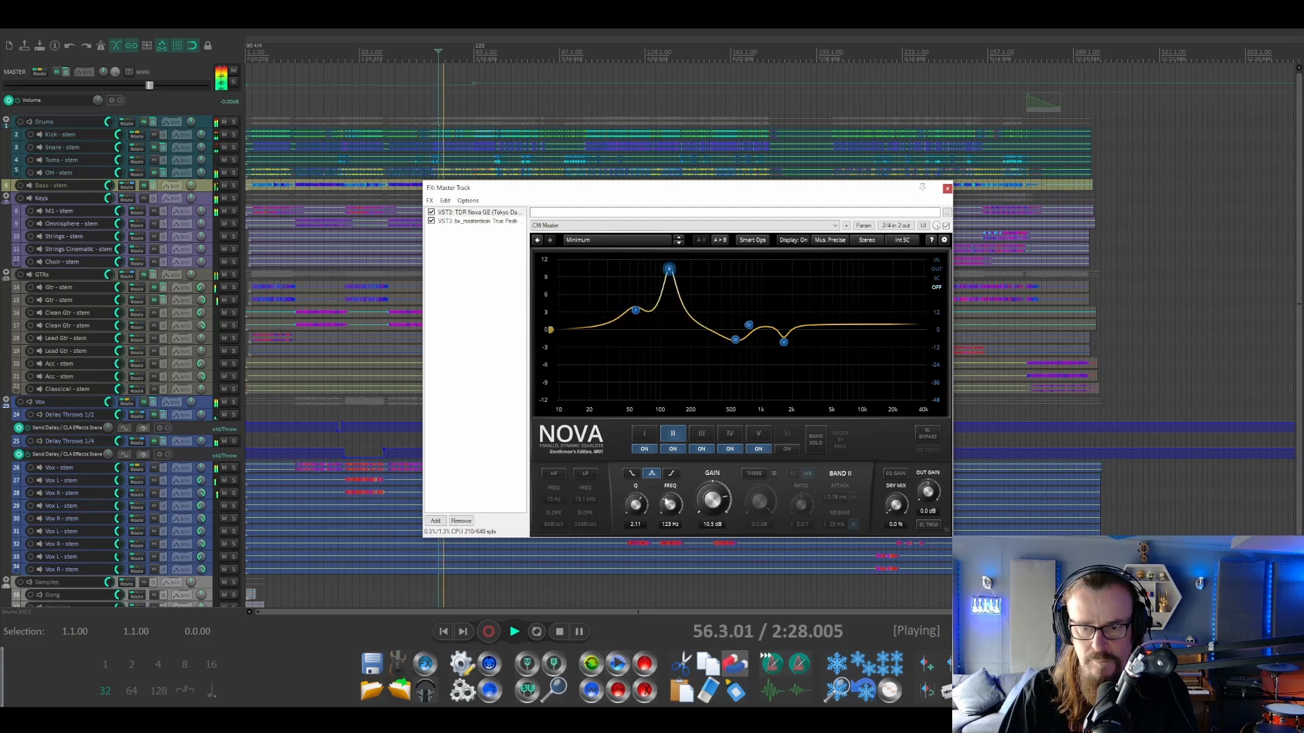
pyautogui.moveTo(669, 503)
pyautogui.mouseDown()
pyautogui.moveTo(669, 516)
pyautogui.moveTo(669, 498)
pyautogui.mouseUp()
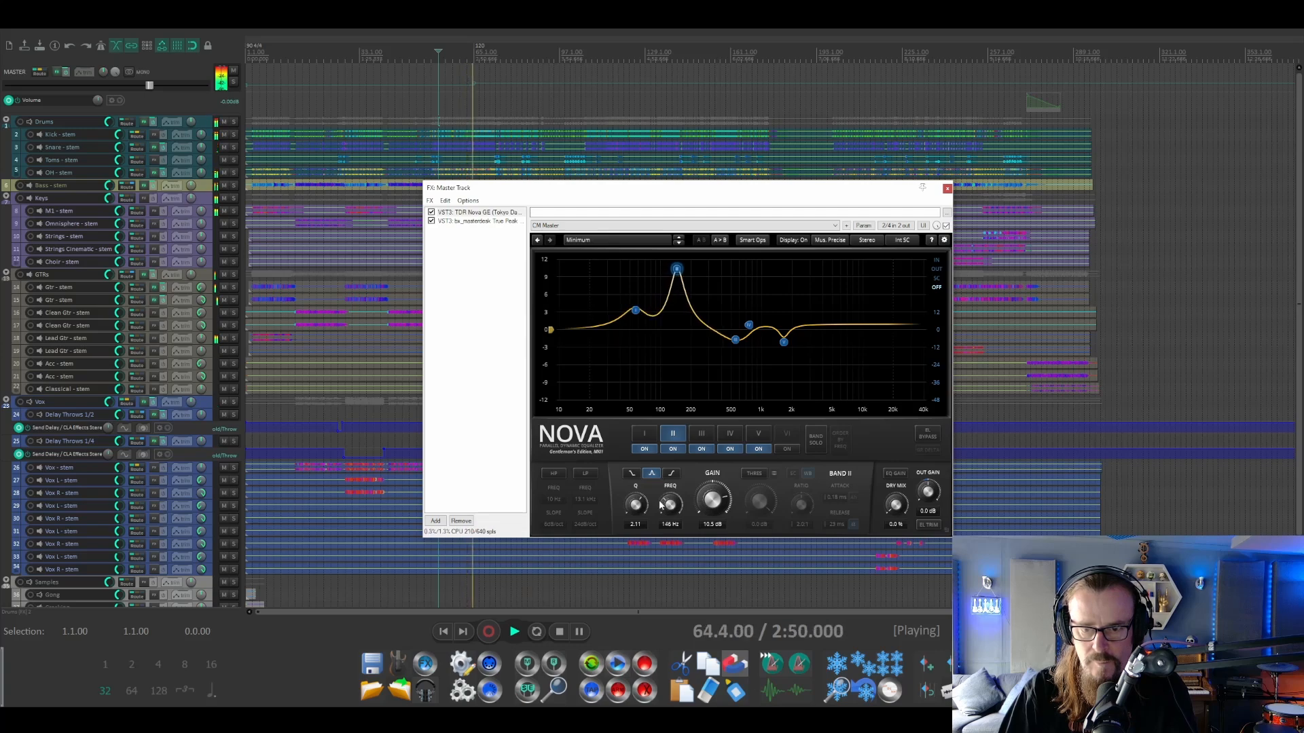
pyautogui.moveTo(664, 506); pyautogui.dragTo(664, 511)
pyautogui.press('space')
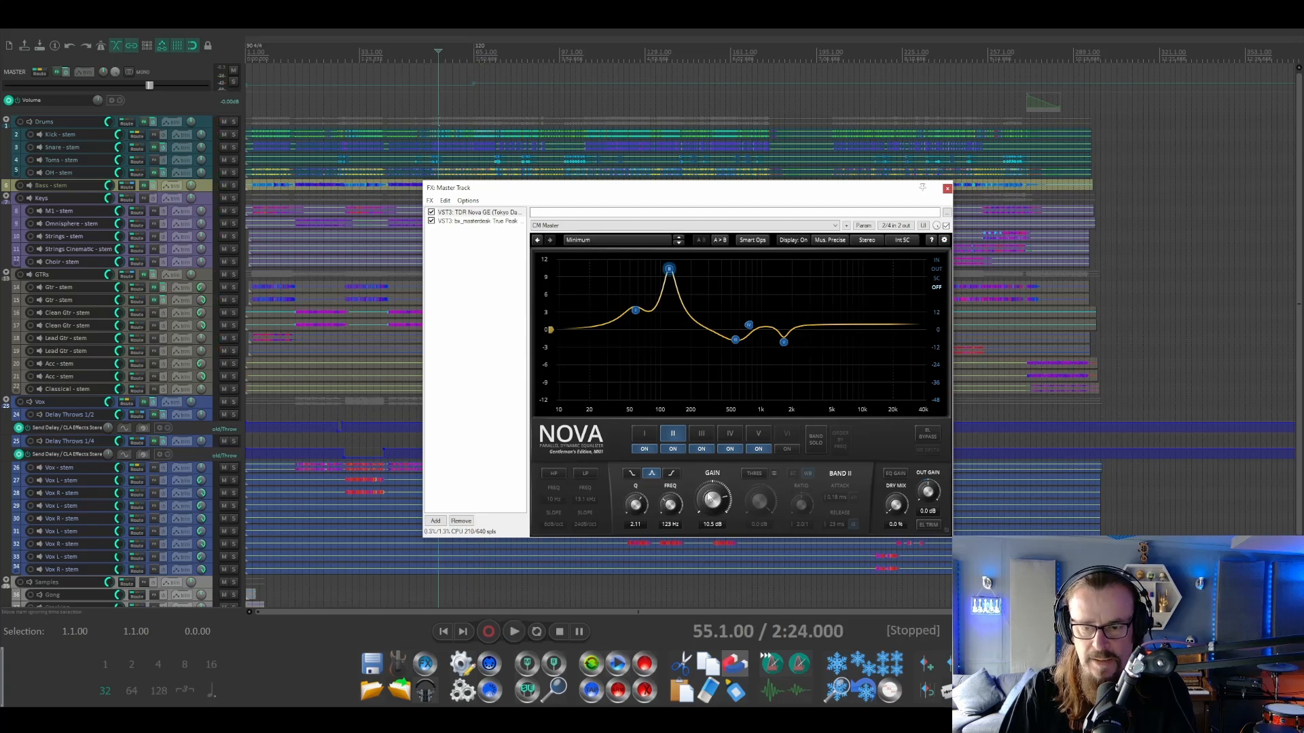
pyautogui.moveTo(713, 500); pyautogui.dragTo(712, 510)
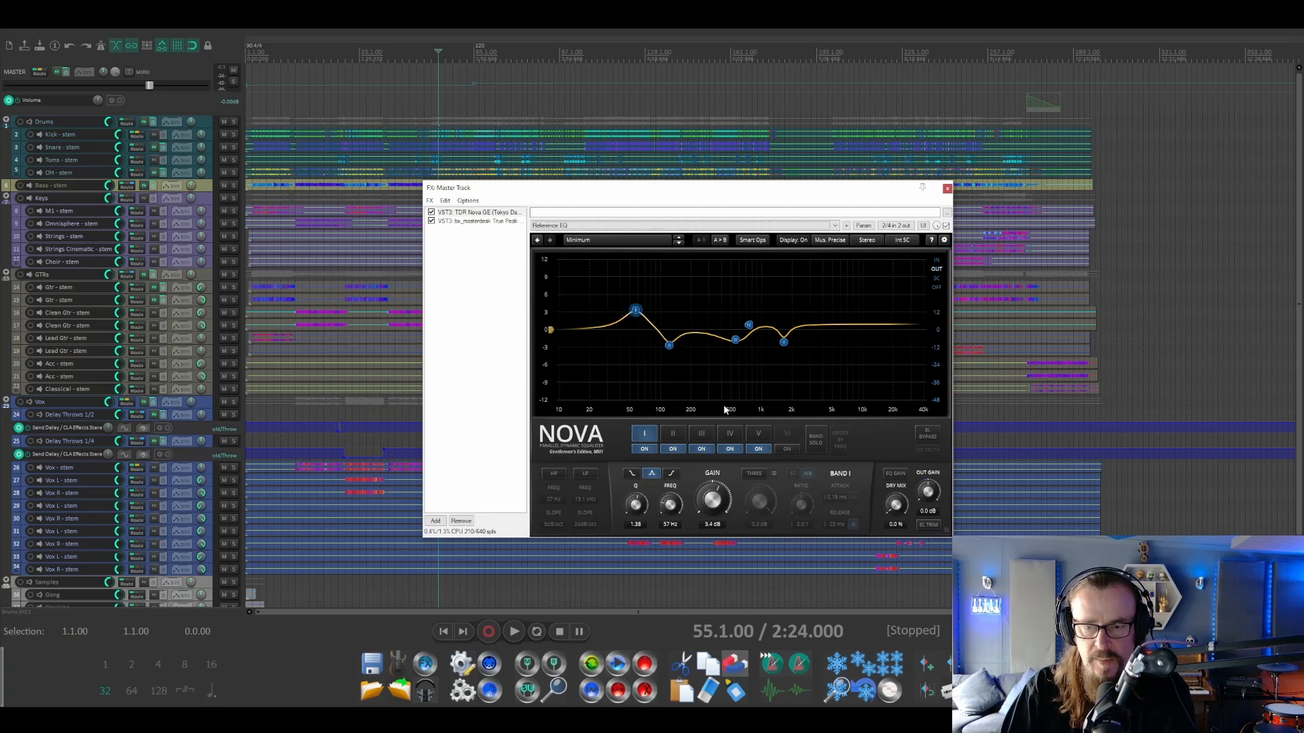
# Step: Audition Nova band III during playback, boosted by about 9.3 dB near 556 Hz, and reload the Reference EQ preset
pyautogui.click(705, 435)
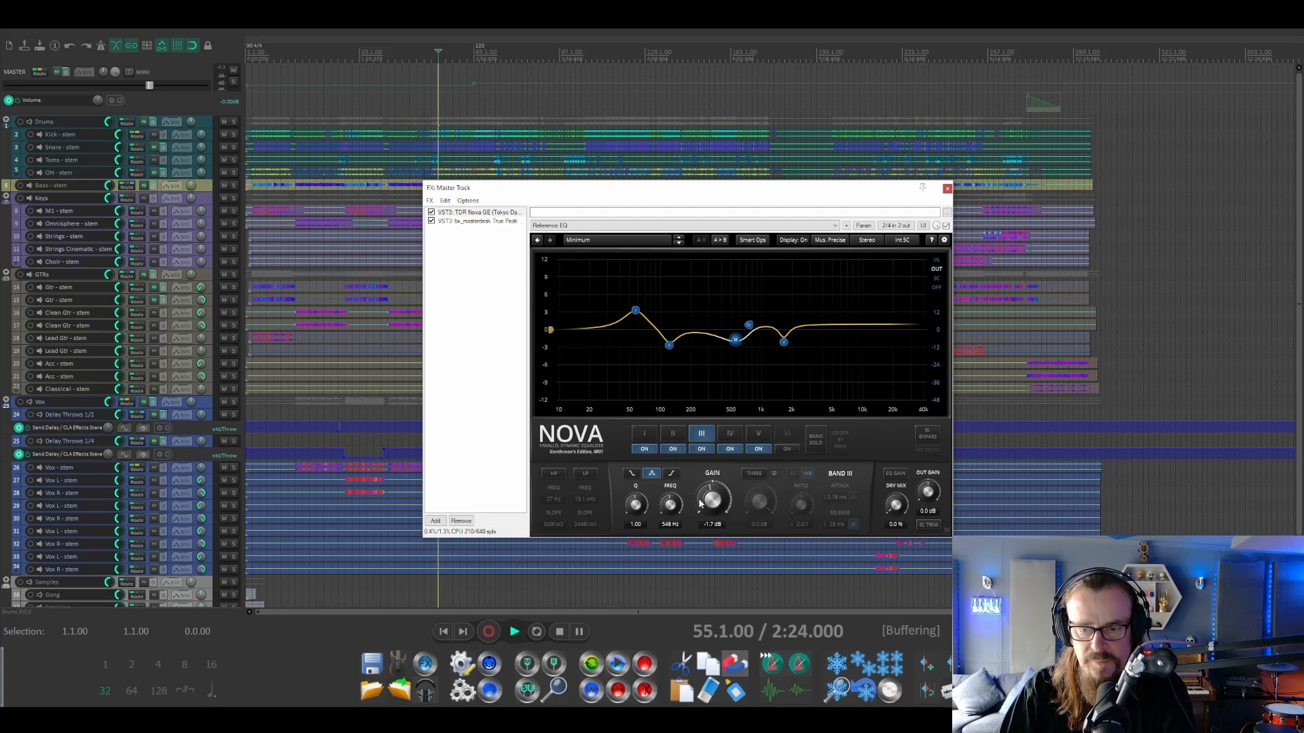
pyautogui.press('space')
pyautogui.moveTo(702, 503); pyautogui.dragTo(701, 446)
pyautogui.moveTo(736, 277)
pyautogui.mouseDown()
pyautogui.moveTo(713, 276)
pyautogui.moveTo(746, 276)
pyautogui.moveTo(735, 276)
pyautogui.mouseUp()
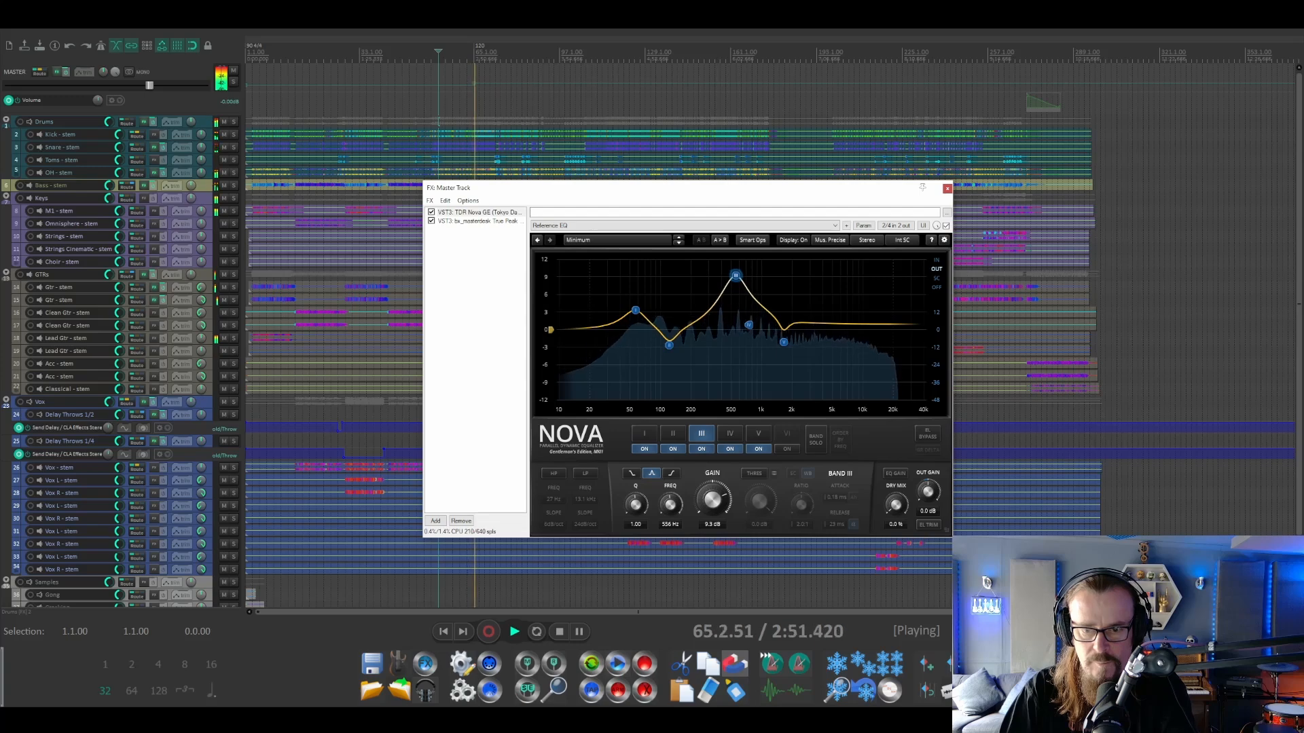
pyautogui.press('space')
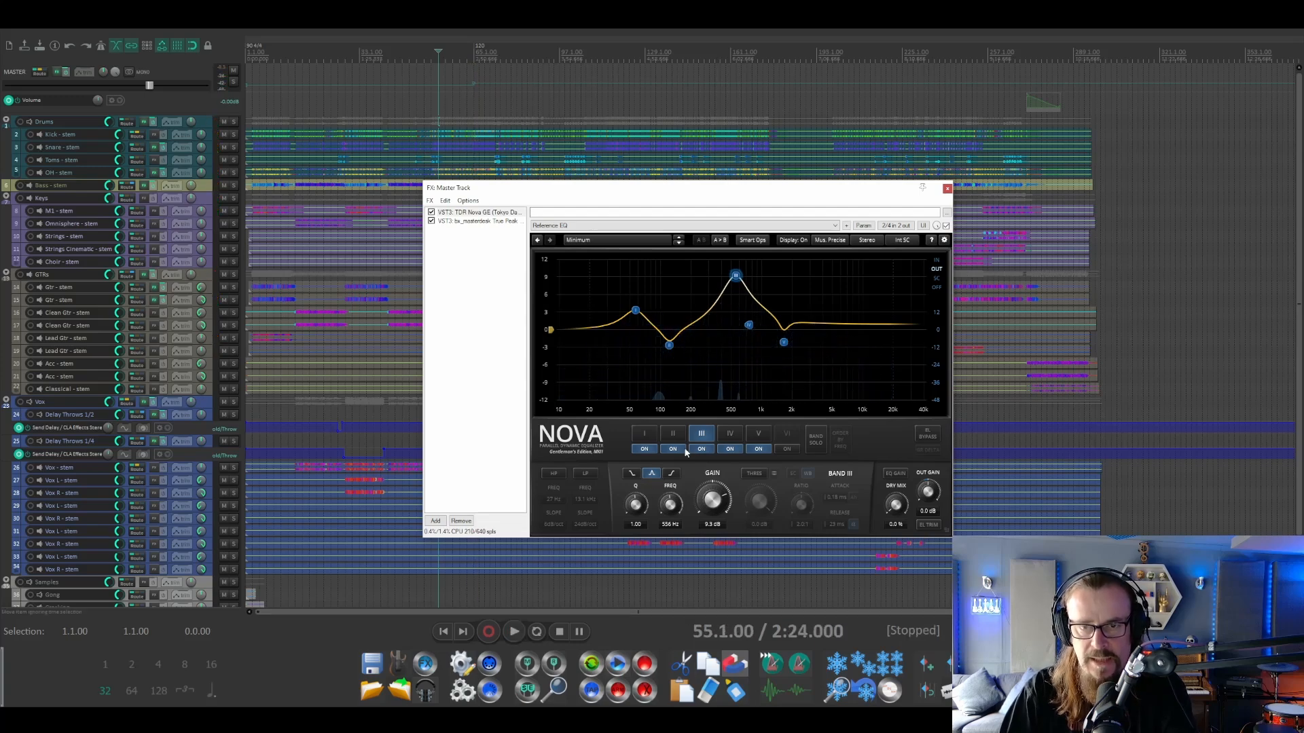
pyautogui.click(607, 227)
pyautogui.click(593, 235)
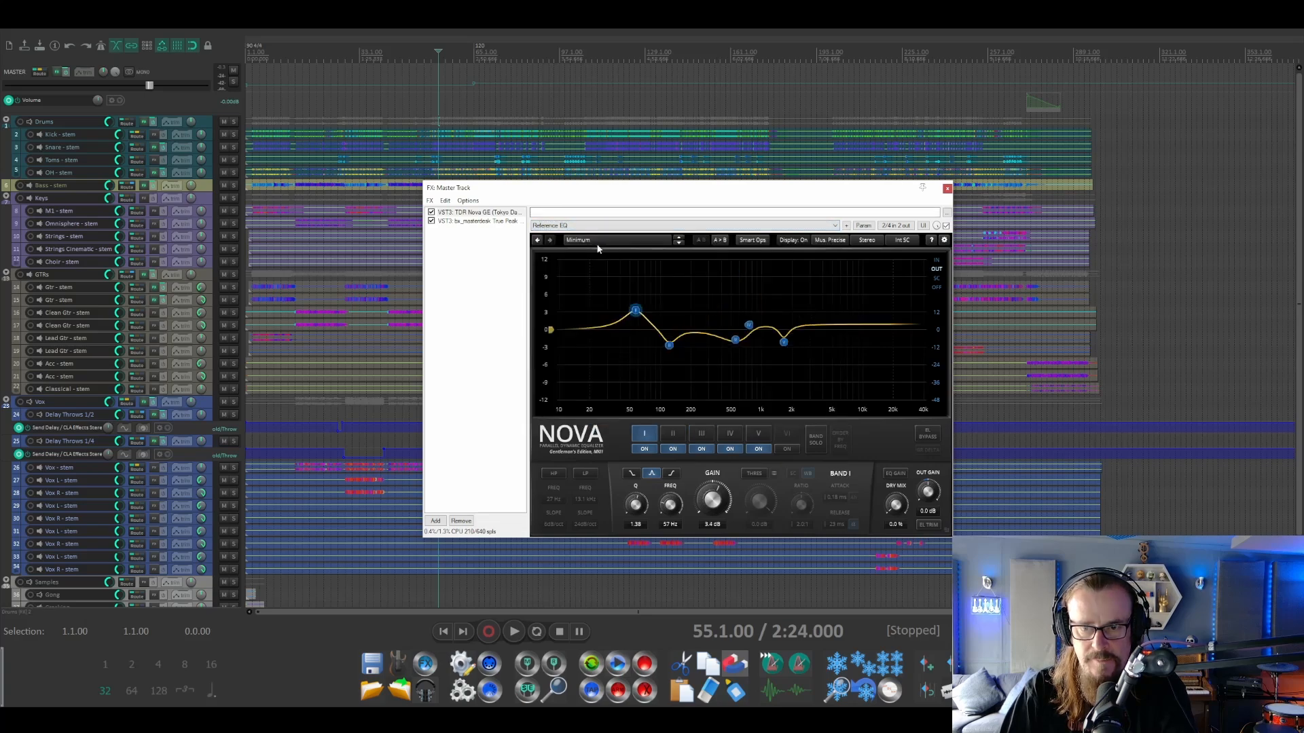
# Step: Audition Nova band V during playback, boosted to about 9.6 dB and swept up to 2022 Hz, and reload the Reference EQ preset
pyautogui.click(759, 435)
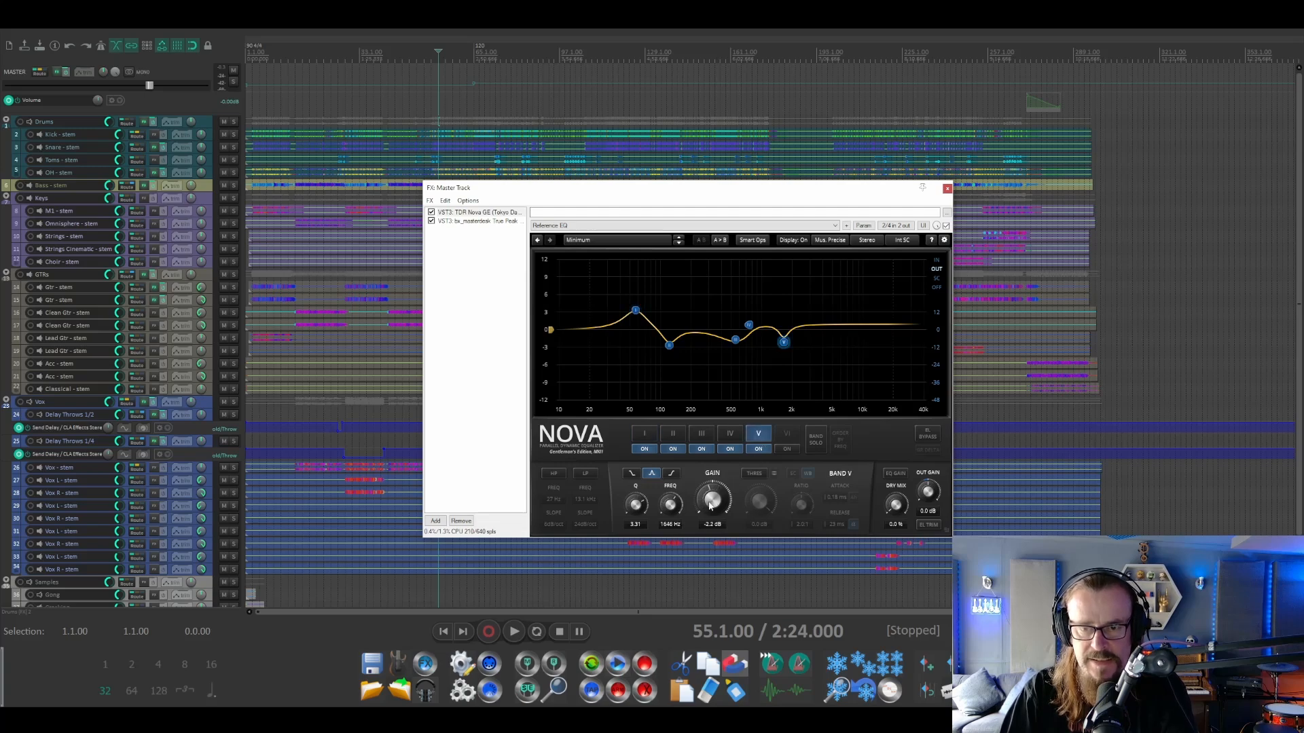
pyautogui.press('space')
pyautogui.moveTo(711, 506)
pyautogui.mouseDown()
pyautogui.moveTo(711, 462)
pyautogui.moveTo(710, 485)
pyautogui.mouseUp()
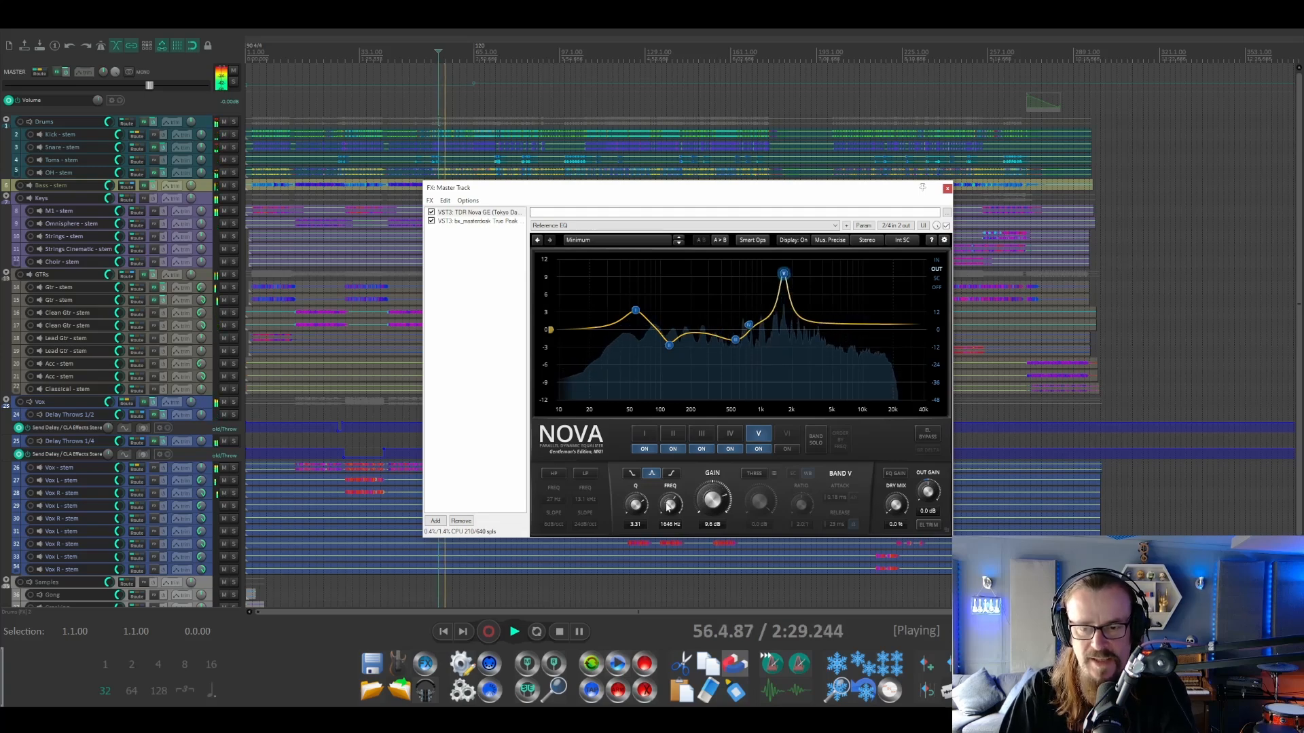
pyautogui.moveTo(668, 507); pyautogui.dragTo(668, 484)
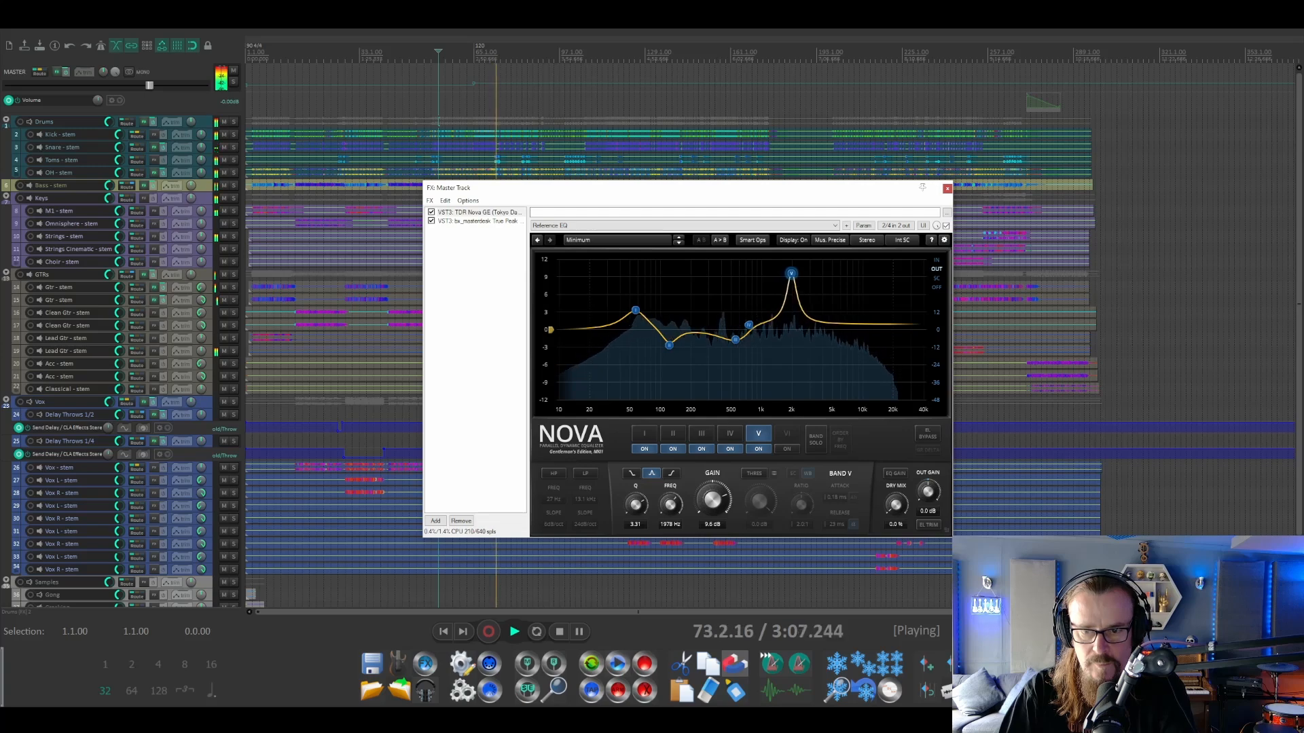
pyautogui.press('space')
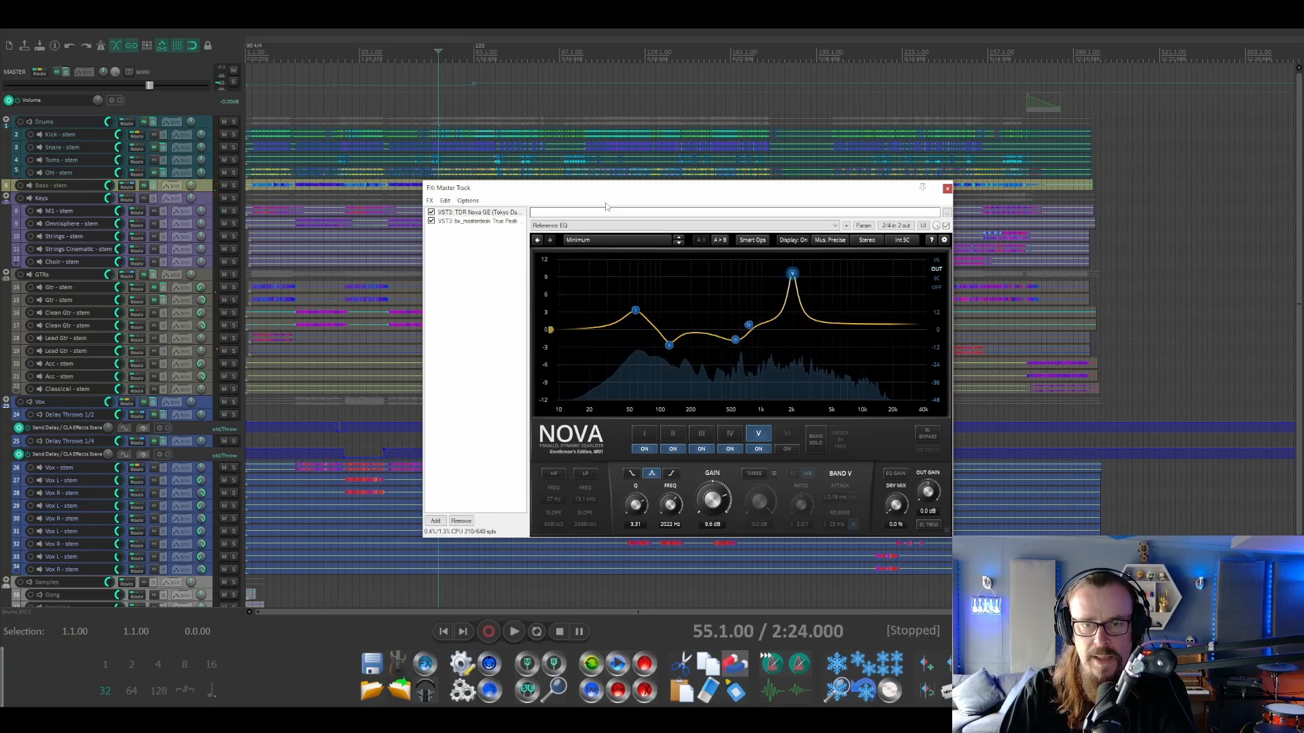
pyautogui.click(597, 226)
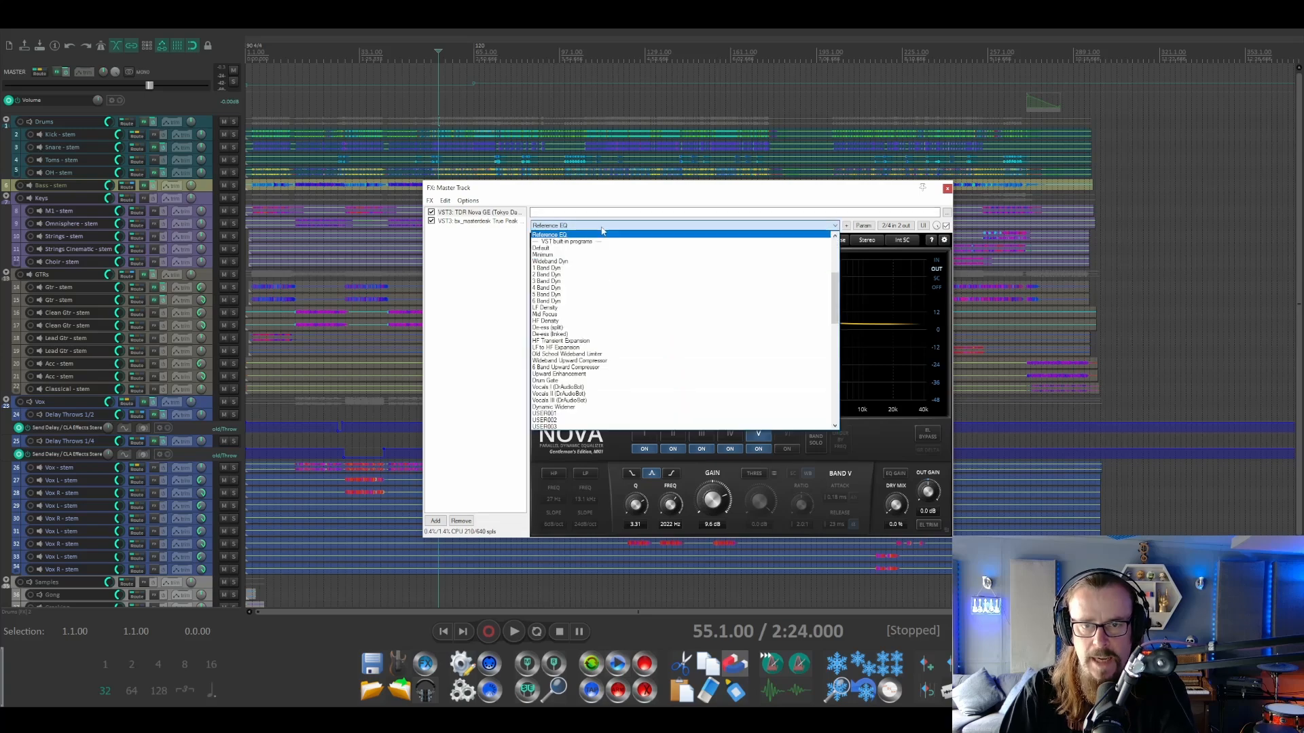
pyautogui.click(611, 255)
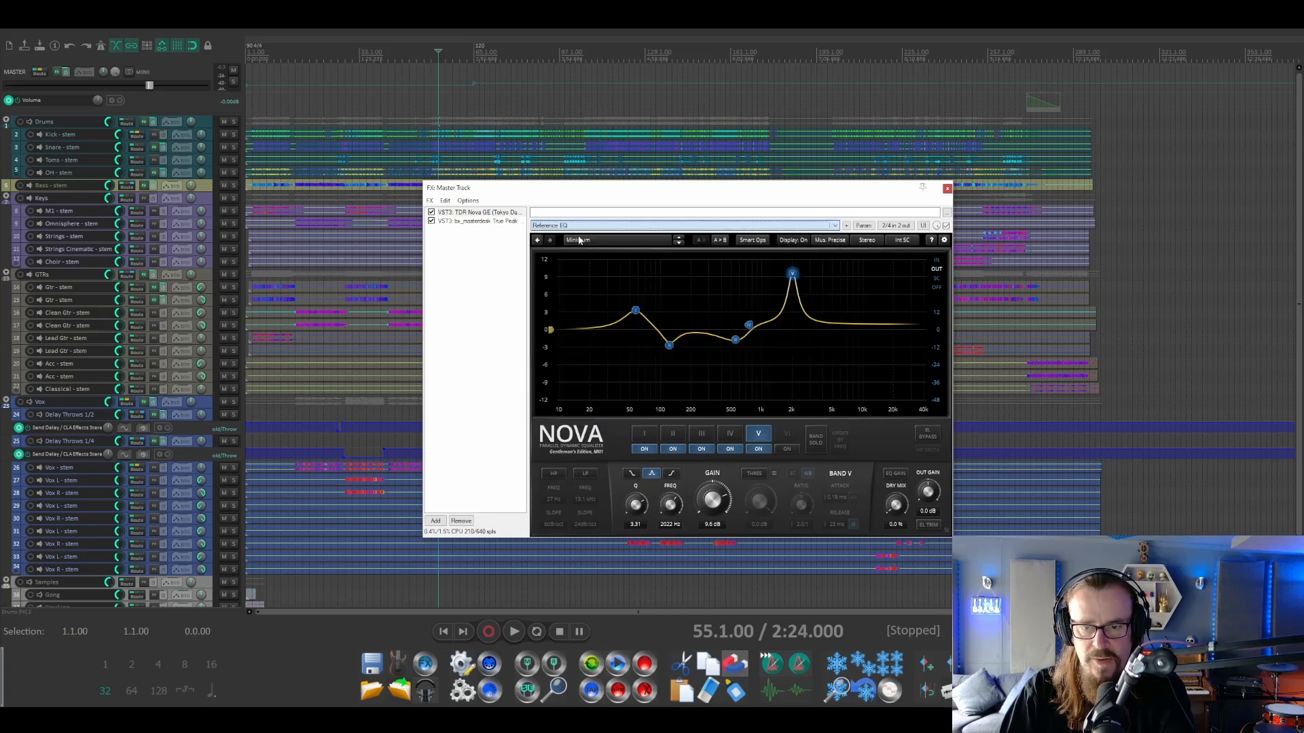
# Step: Enable Nova band VI as a bell filter and raise its gain to 5.8 dB at 10.0 kHz
pyautogui.click(788, 448)
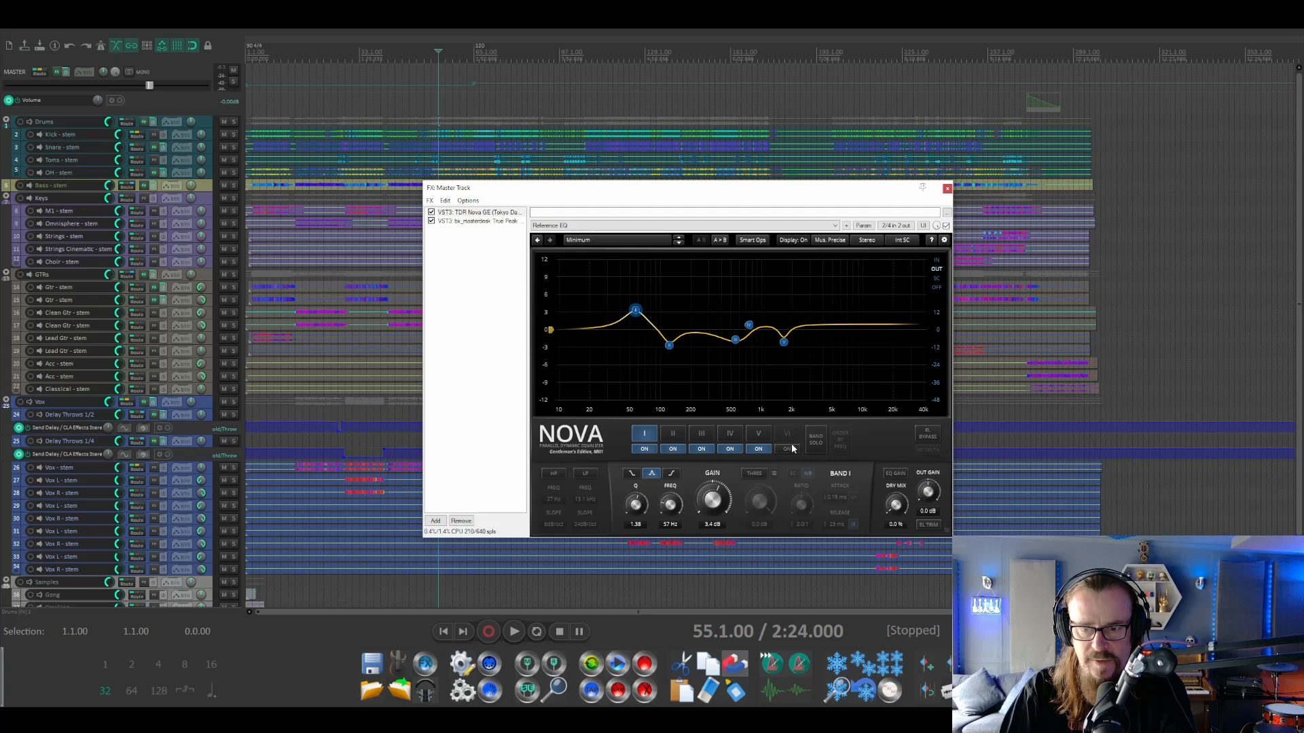
pyautogui.click(654, 474)
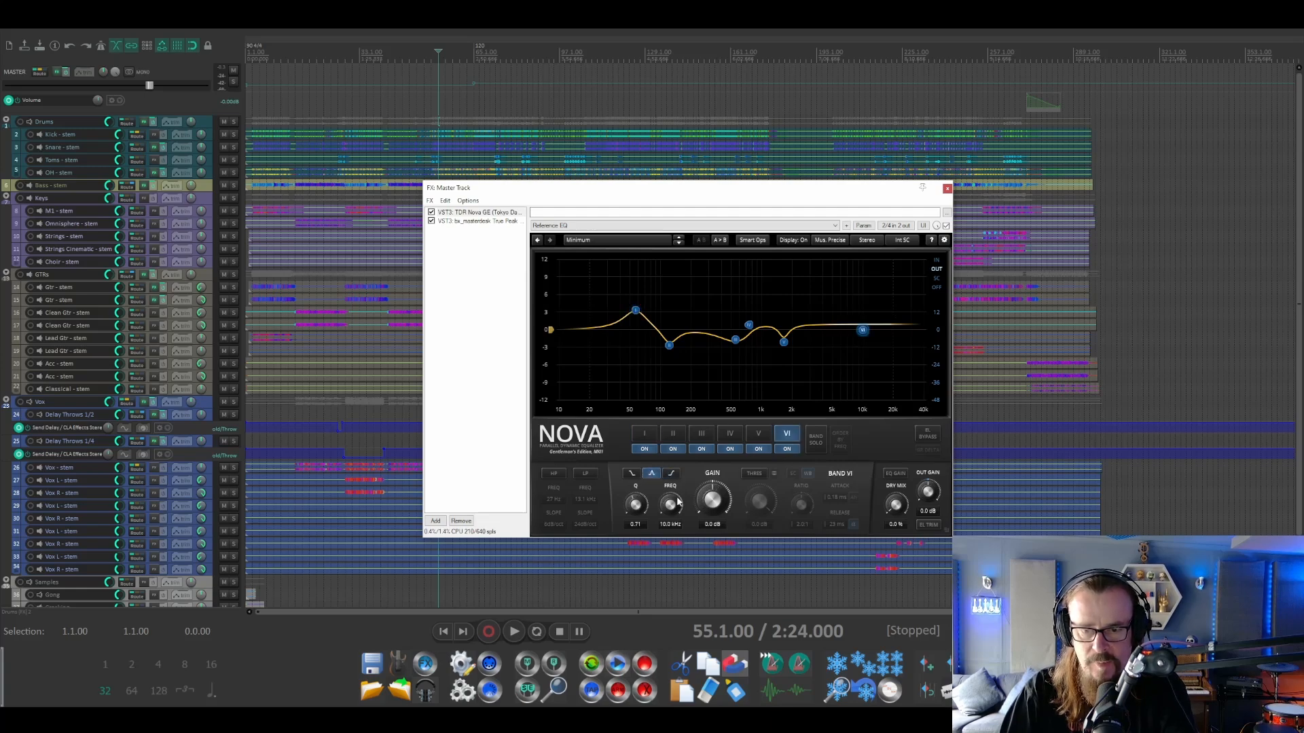
pyautogui.moveTo(712, 504); pyautogui.dragTo(712, 477)
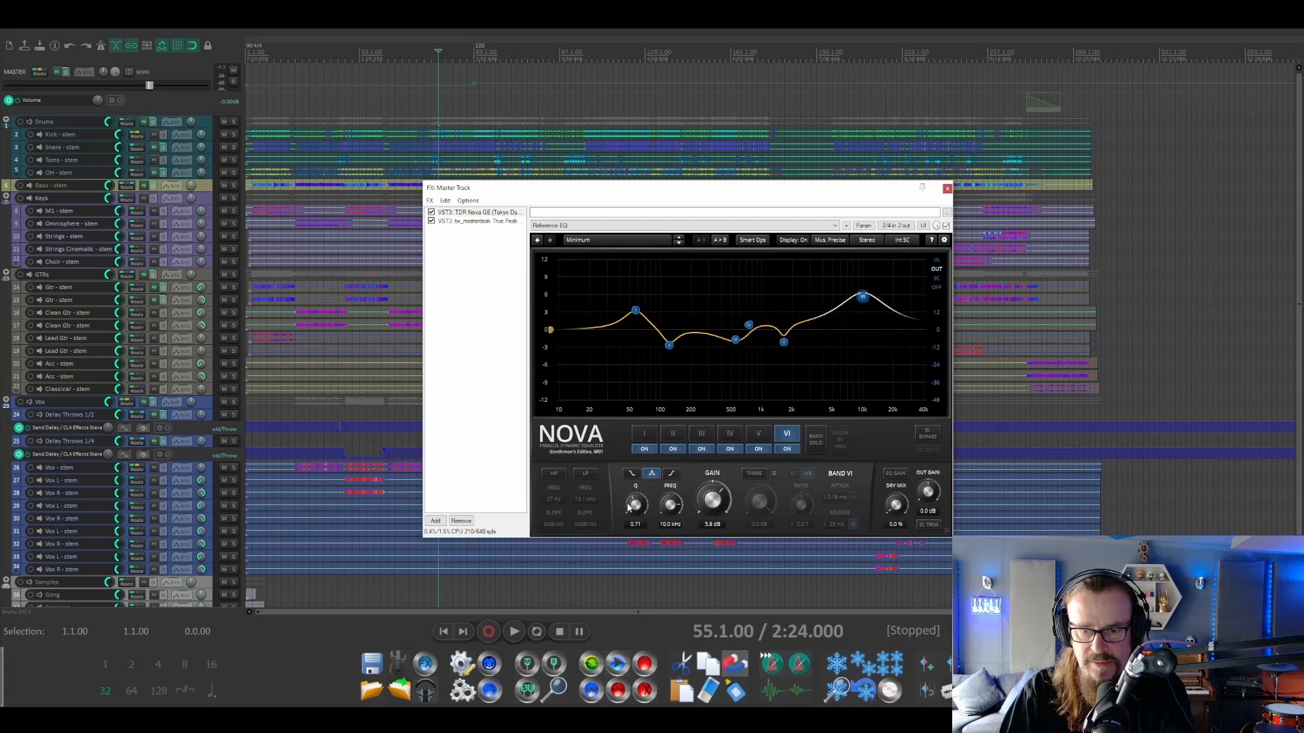
# Step: Sweep Nova band VI during playback and shape it into a -1.7 dB cut at 2.5 kHz with Q 3.32
pyautogui.click(757, 434)
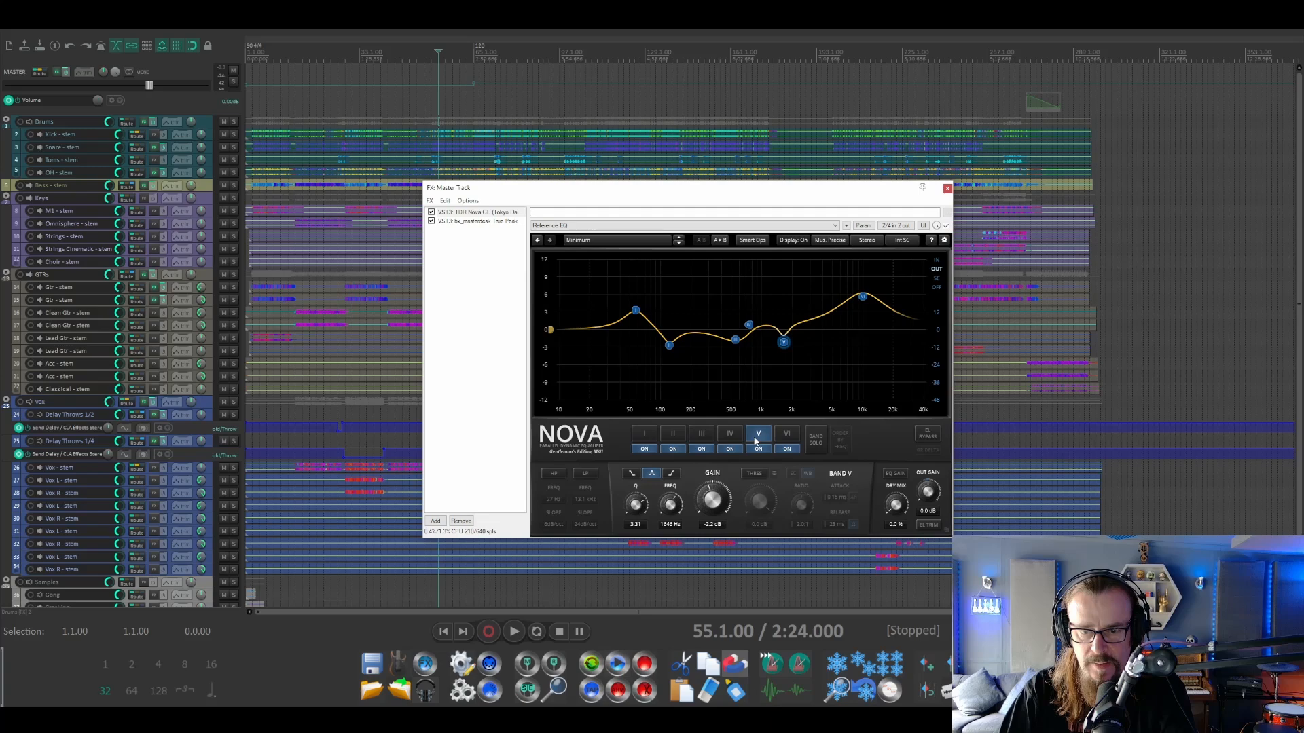
pyautogui.click(787, 434)
pyautogui.press('space')
pyautogui.moveTo(670, 505)
pyautogui.mouseDown()
pyautogui.moveTo(670, 535)
pyautogui.moveTo(713, 489)
pyautogui.moveTo(671, 508)
pyautogui.mouseUp()
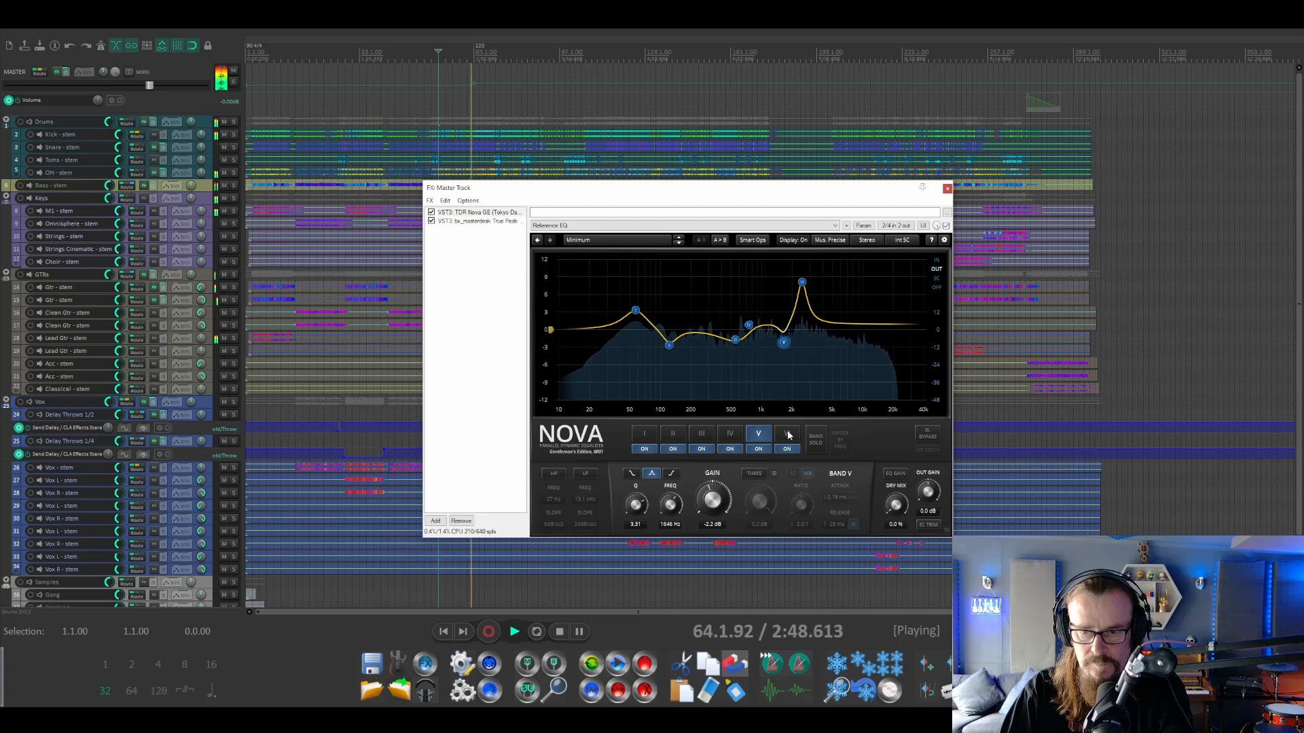
pyautogui.moveTo(715, 498); pyautogui.dragTo(714, 532)
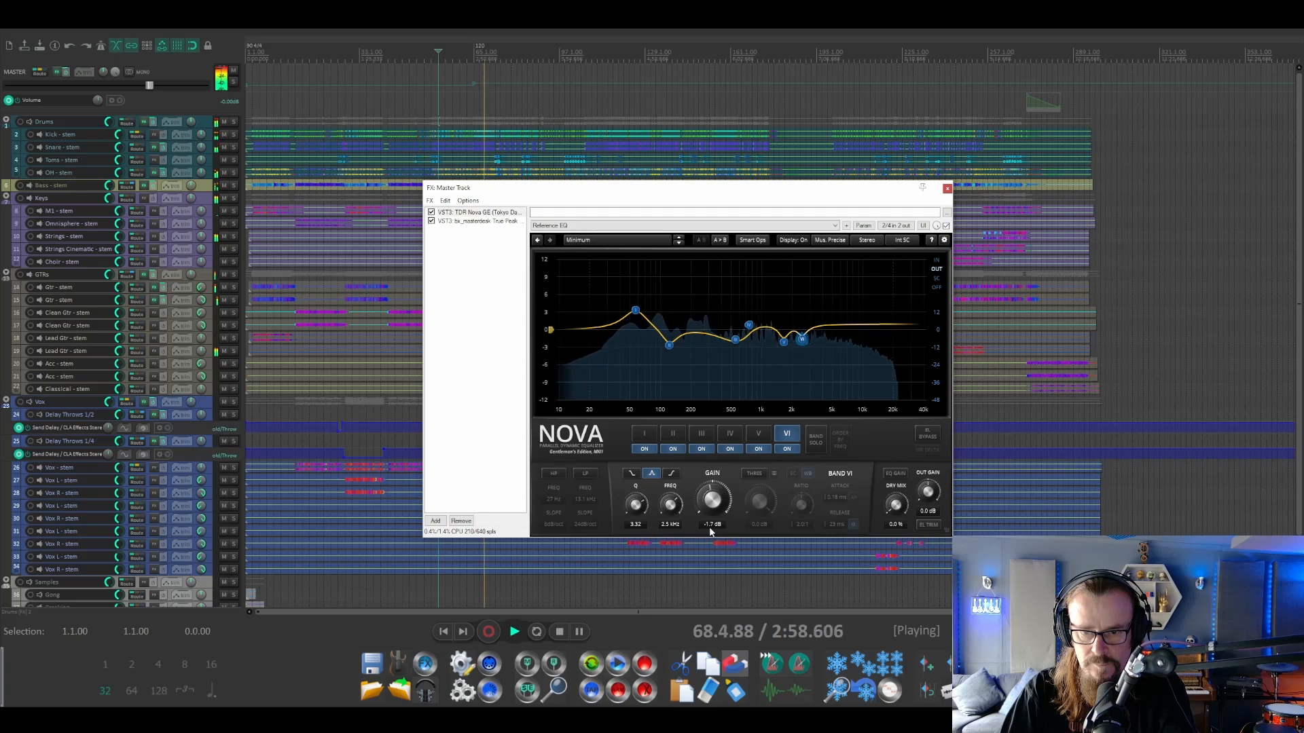
# Step: Compare the mix with the master track's TDR Nova EQ enabled and bypassed during playback from bar 55
pyautogui.press('space')
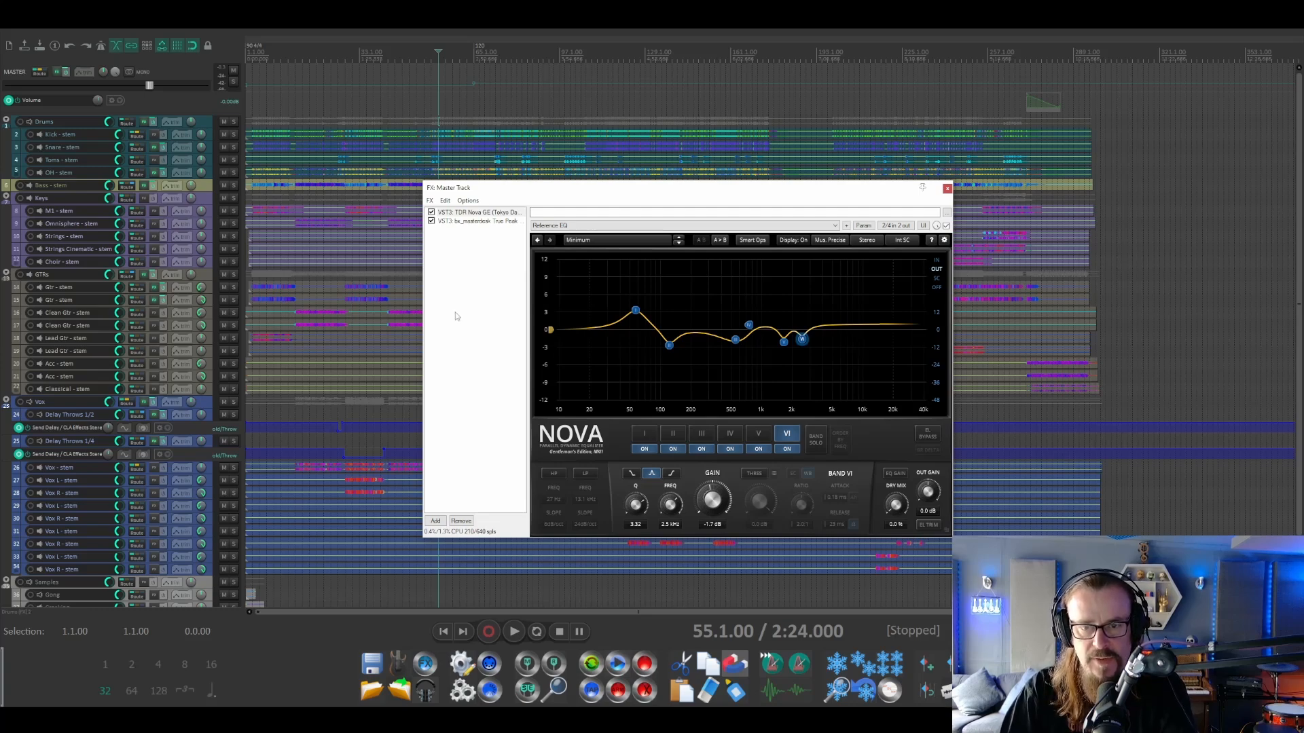
pyautogui.press('space')
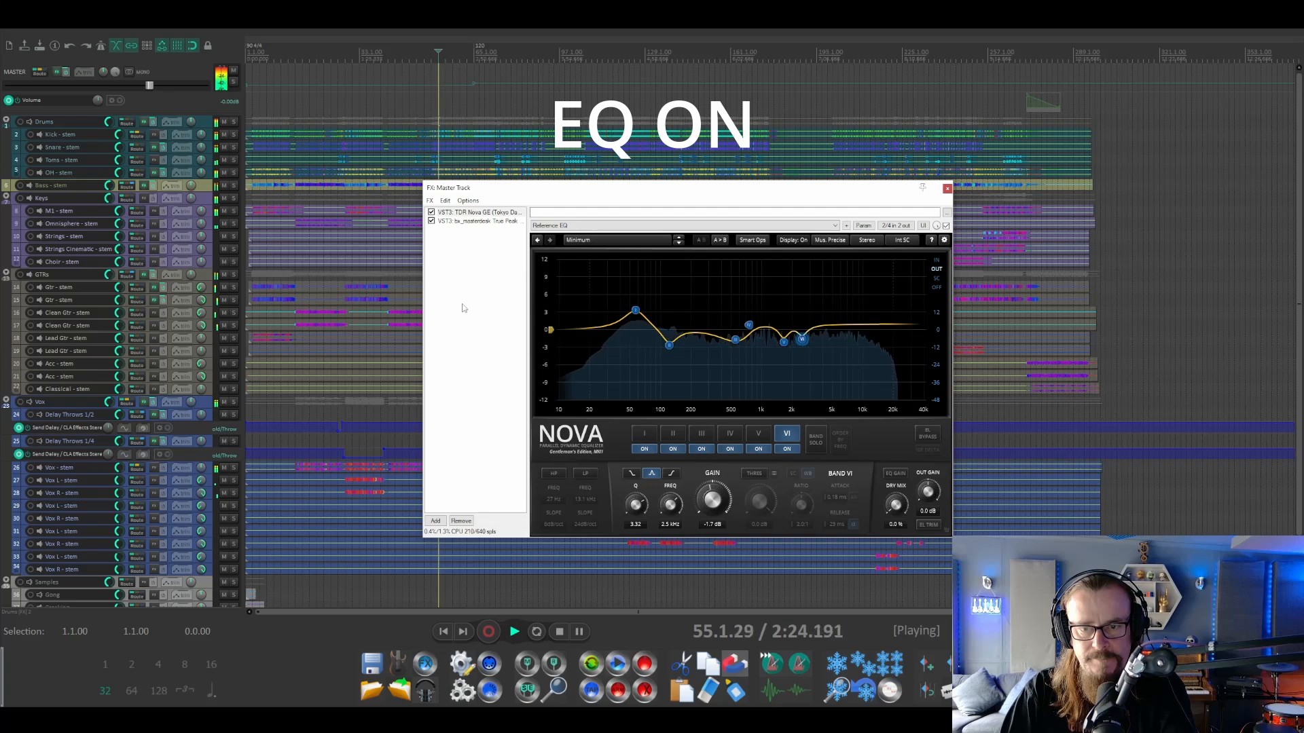
pyautogui.click(432, 213)
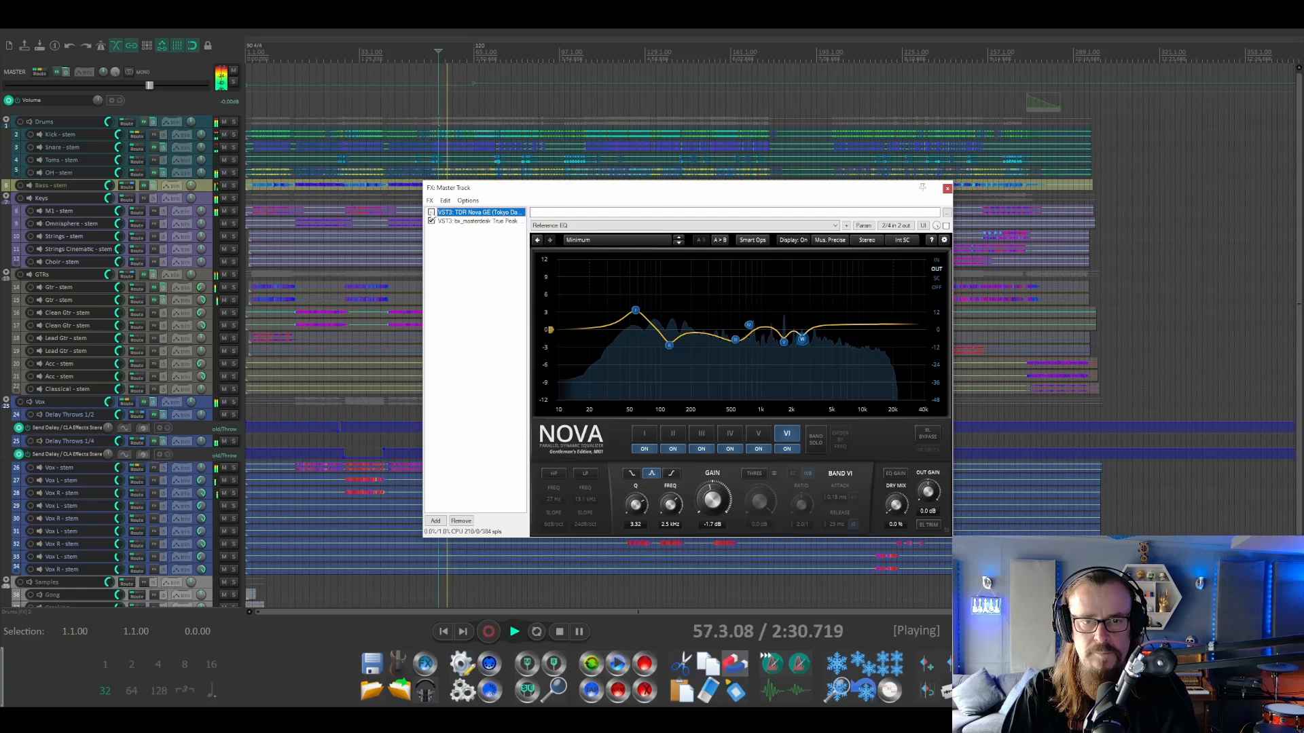
pyautogui.click(431, 212)
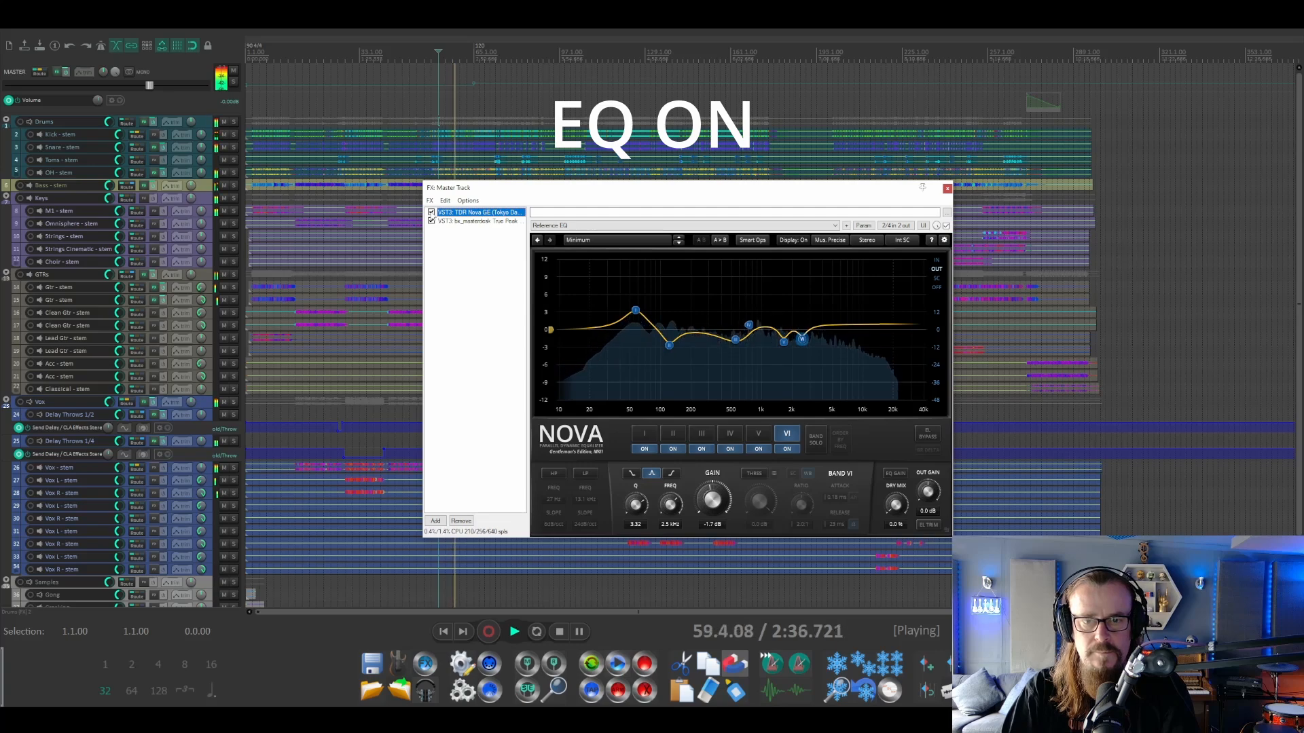
pyautogui.click(431, 213)
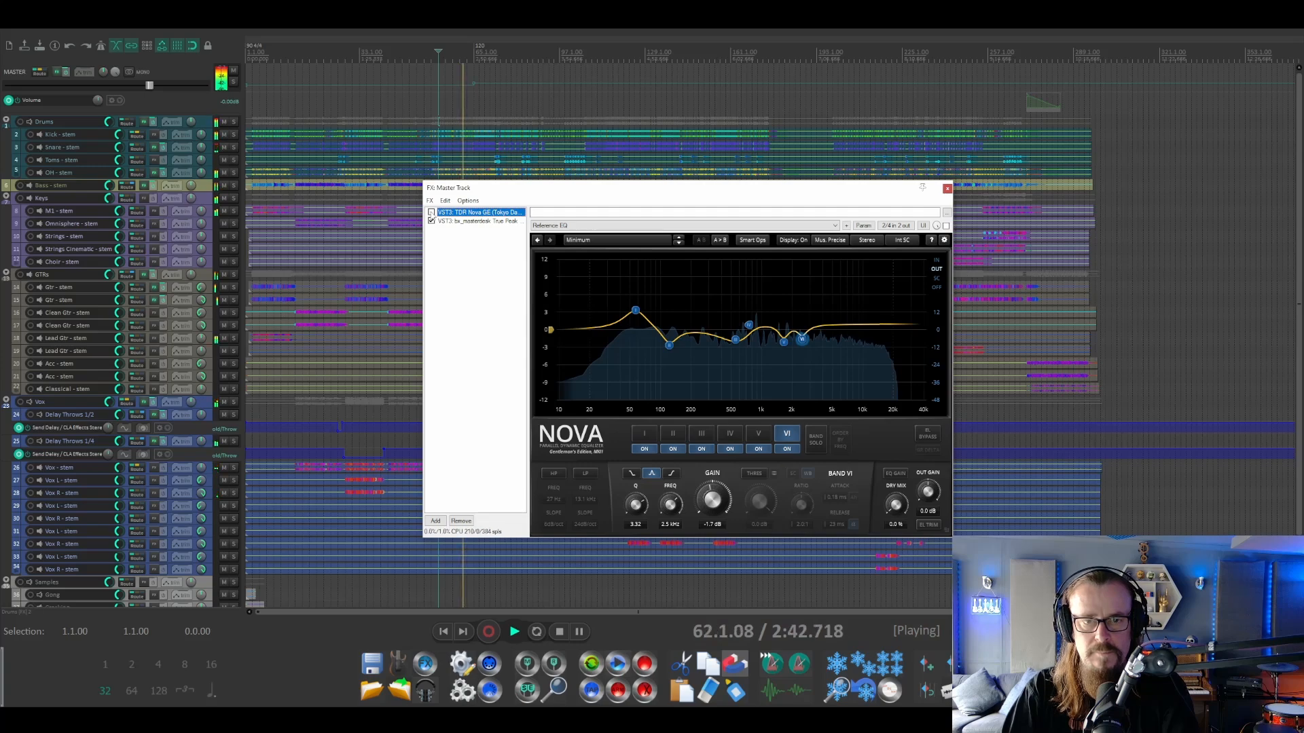
pyautogui.click(431, 212)
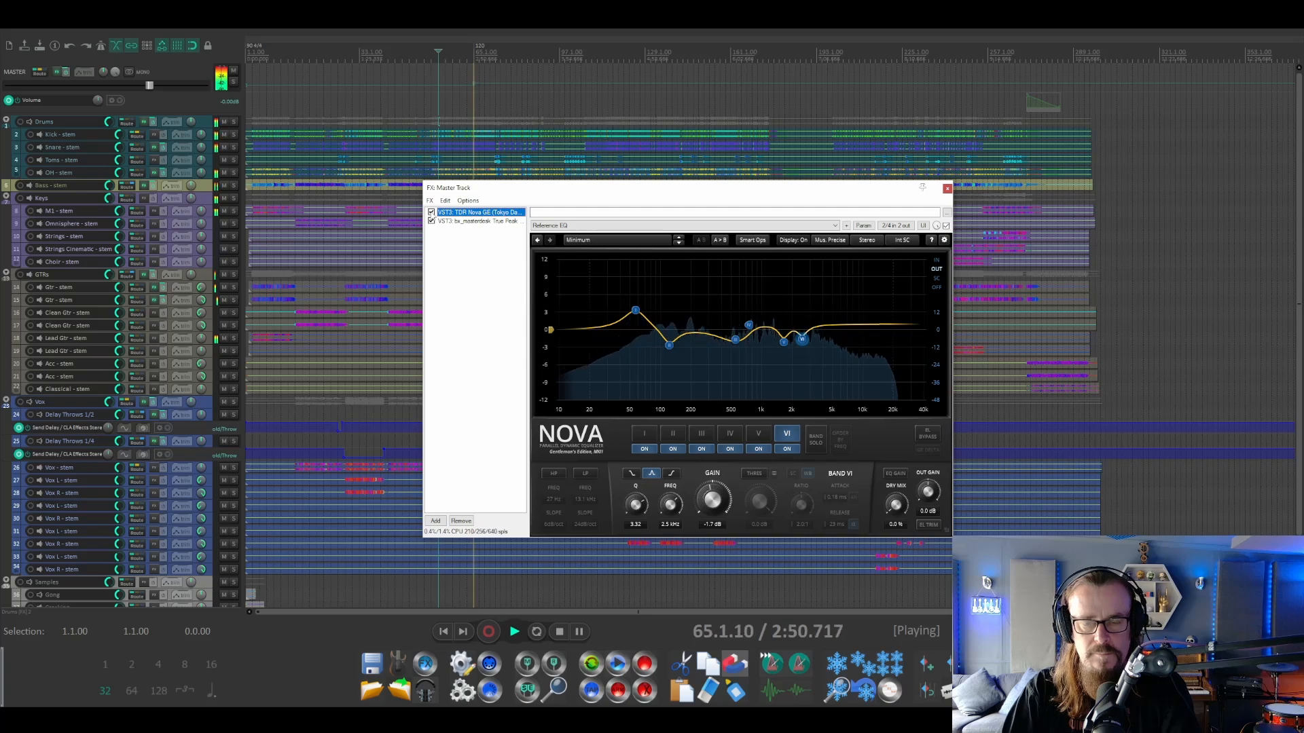
pyautogui.press('space')
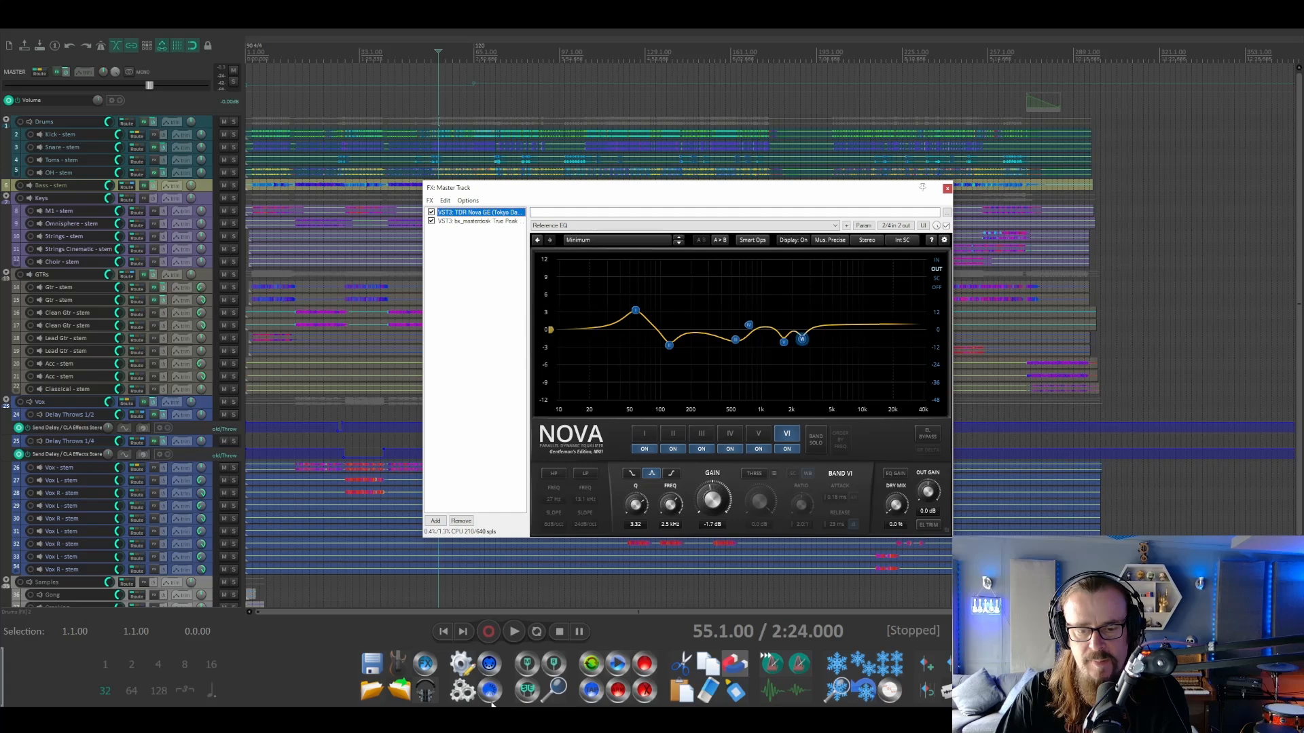
# Step: Compare the second song with the master track's TDR Nova EQ enabled and bypassed during playback from bar 87
pyautogui.click(425, 698)
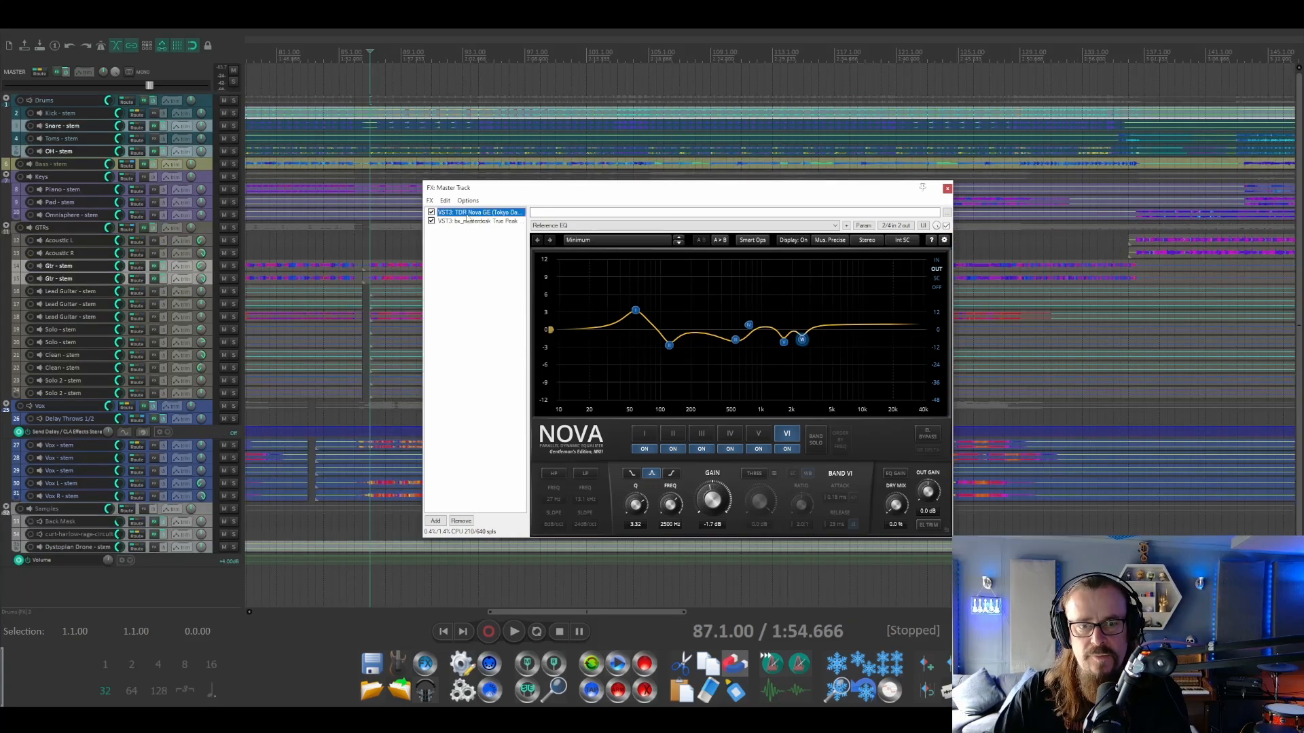
pyautogui.press('space')
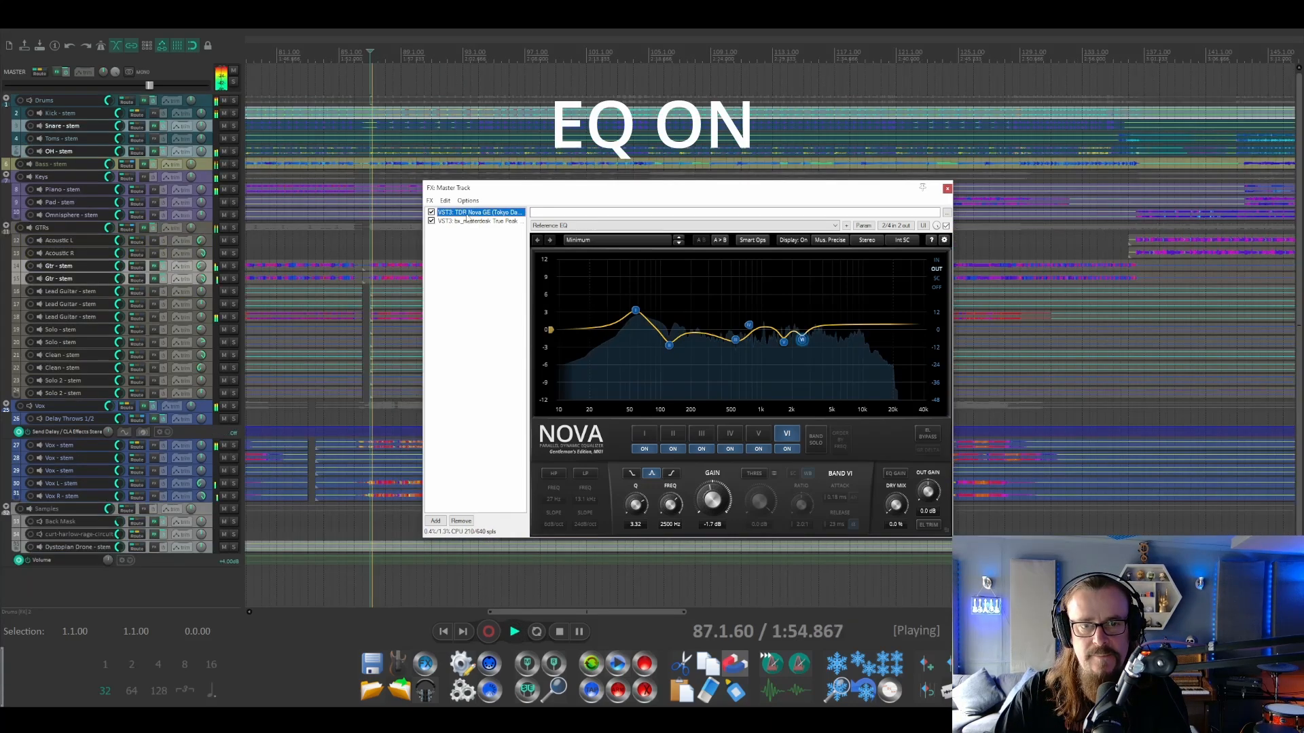
pyautogui.click(432, 212)
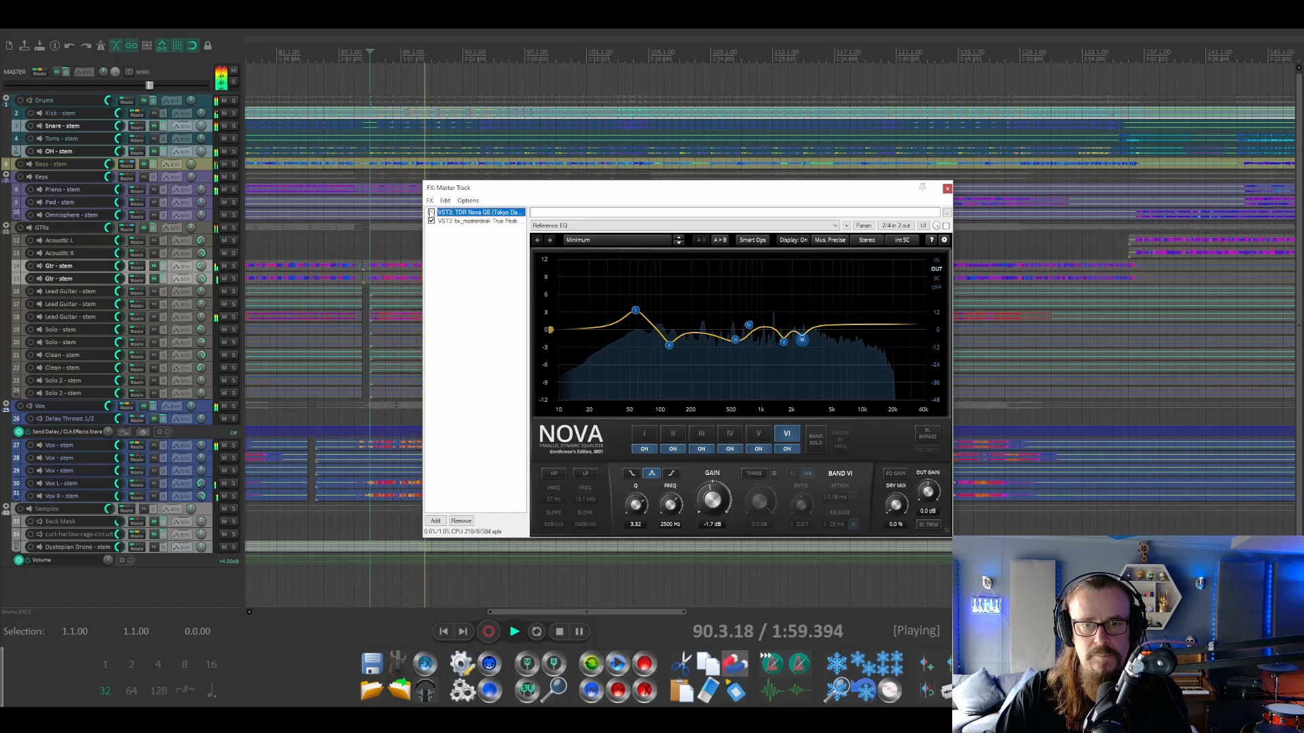
pyautogui.click(431, 212)
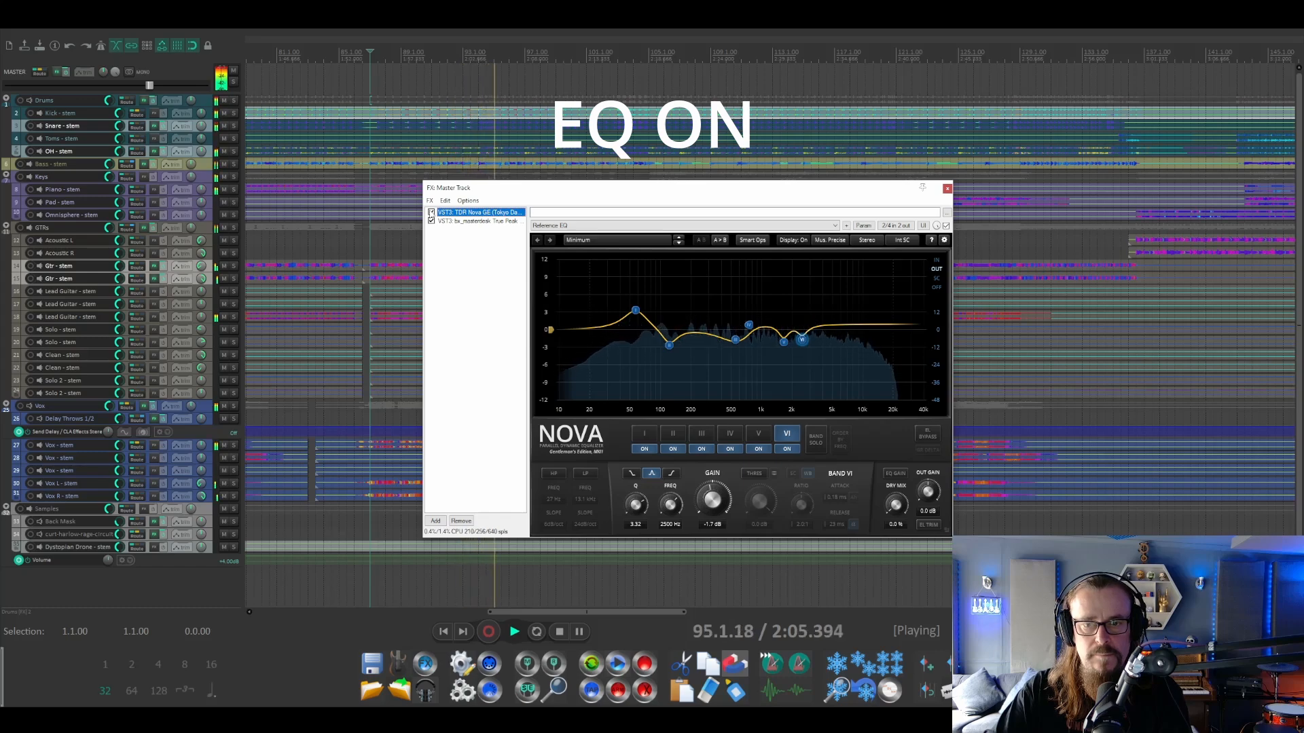
pyautogui.click(431, 213)
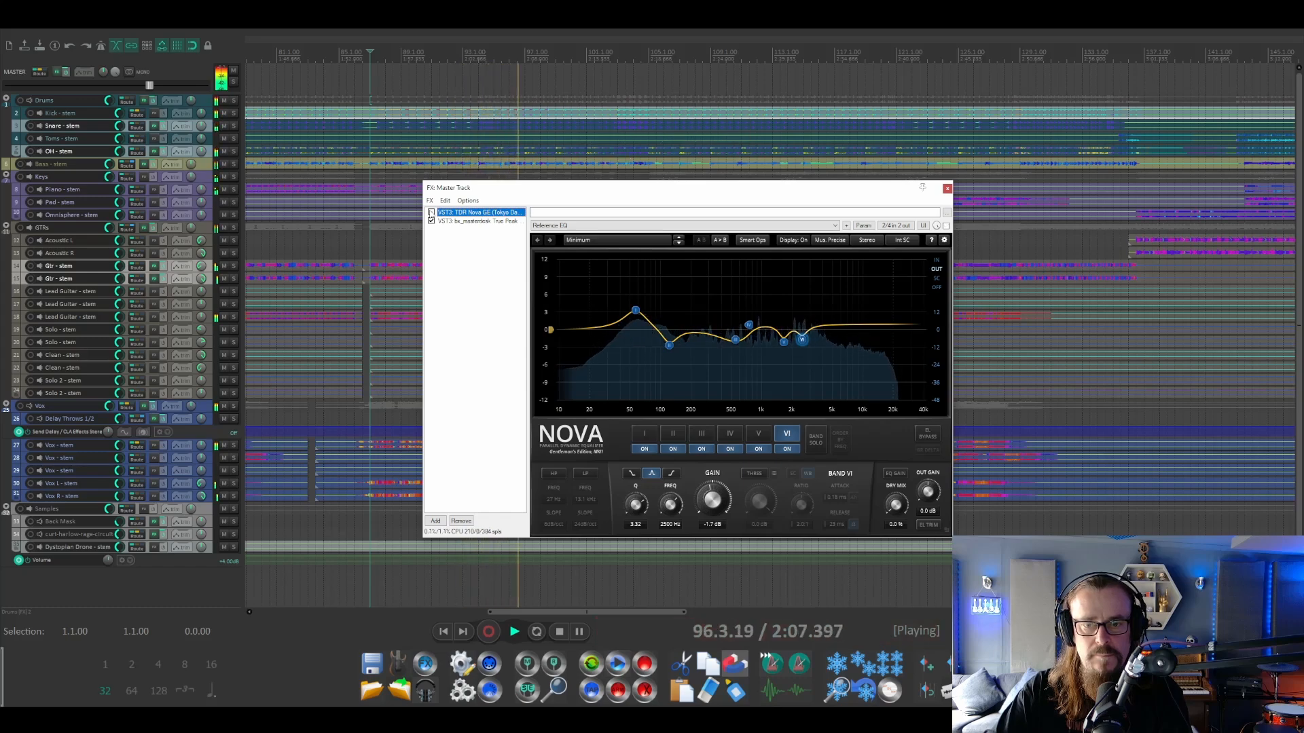
pyautogui.click(431, 212)
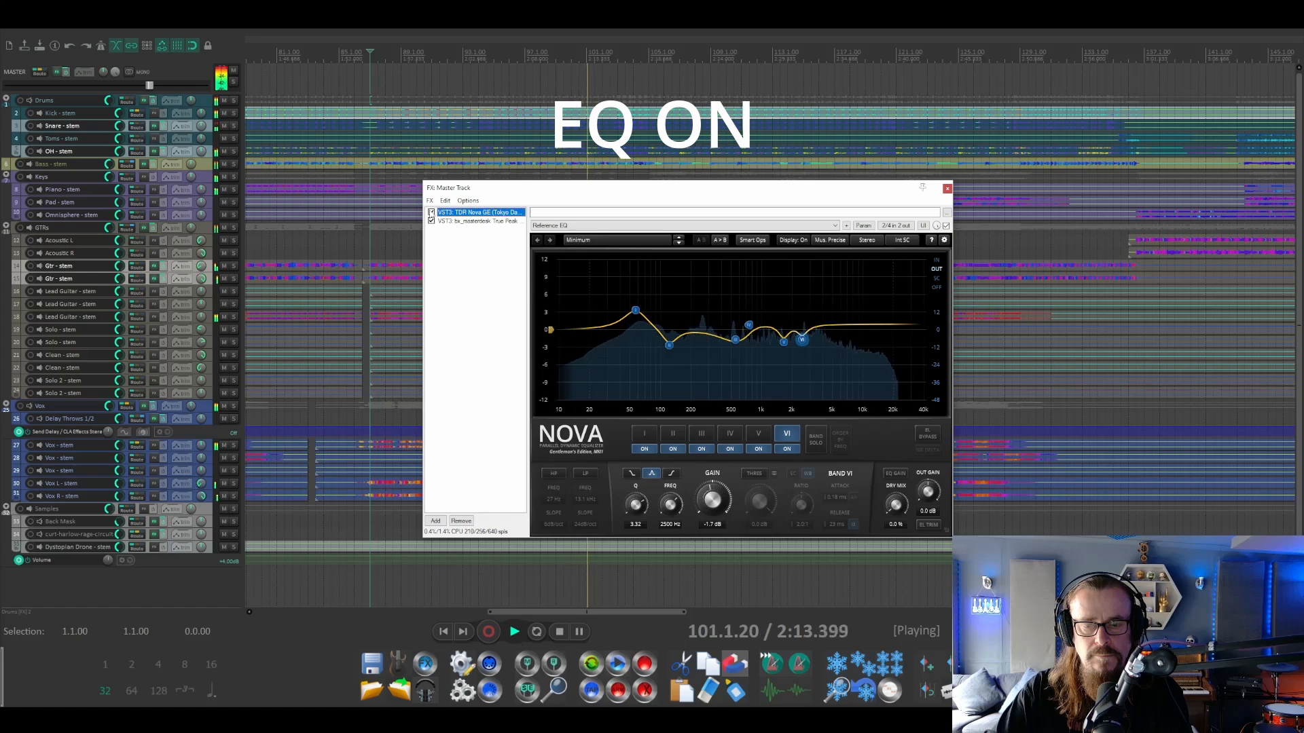
pyautogui.press('space')
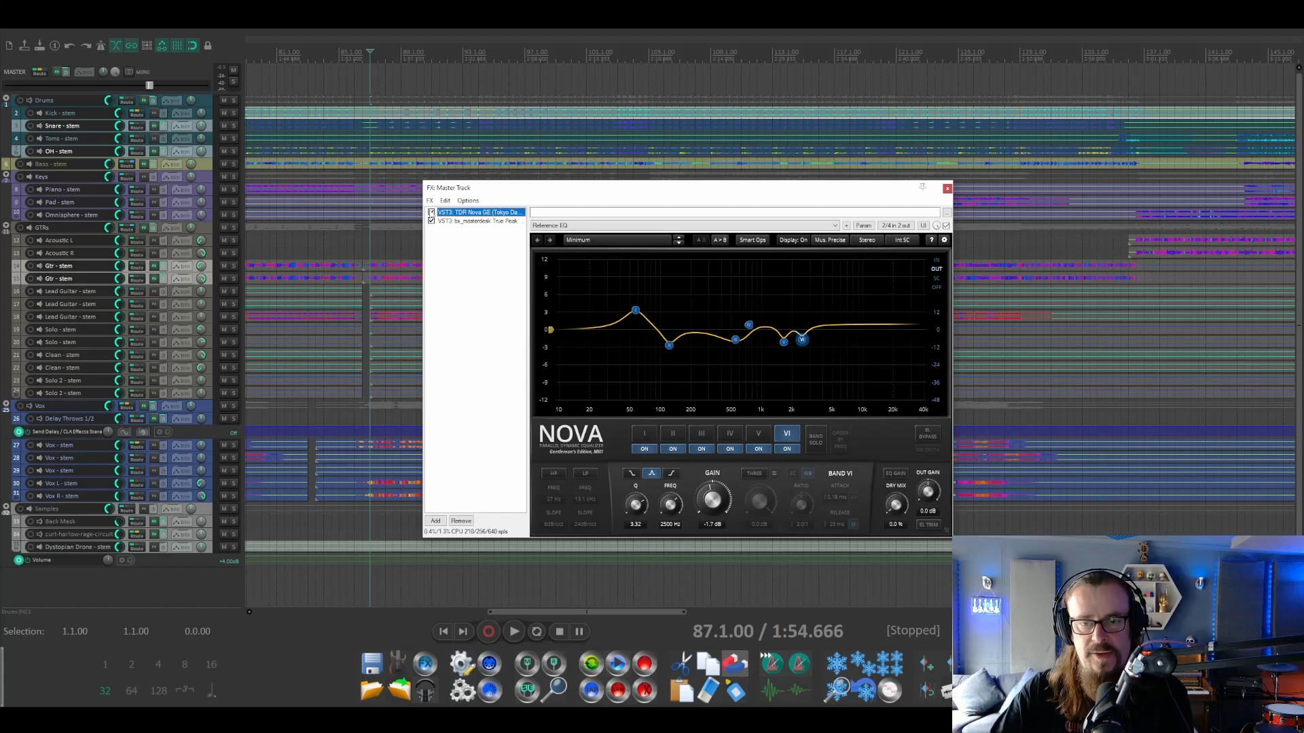
# Step: Add The God Particle to the master chain in place of a bypassed bx_masterdesk and lower its input gain during playback
pyautogui.click(472, 222)
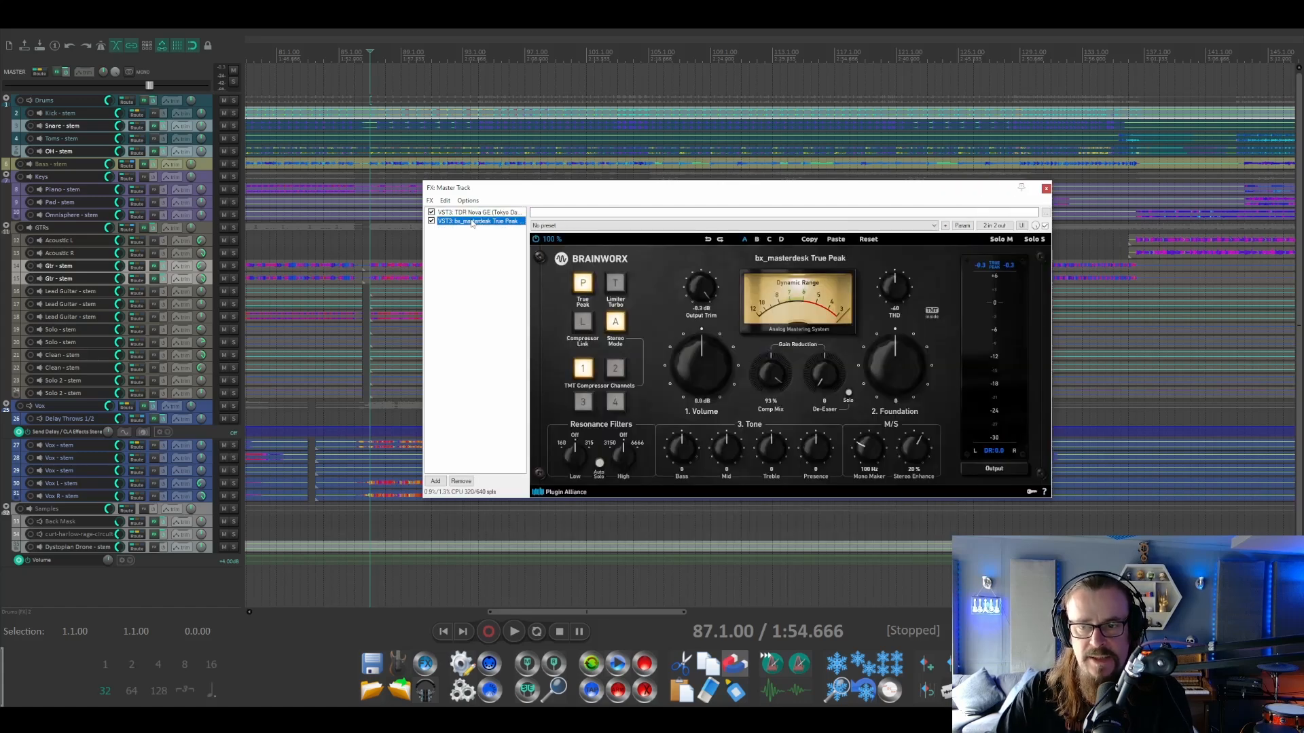
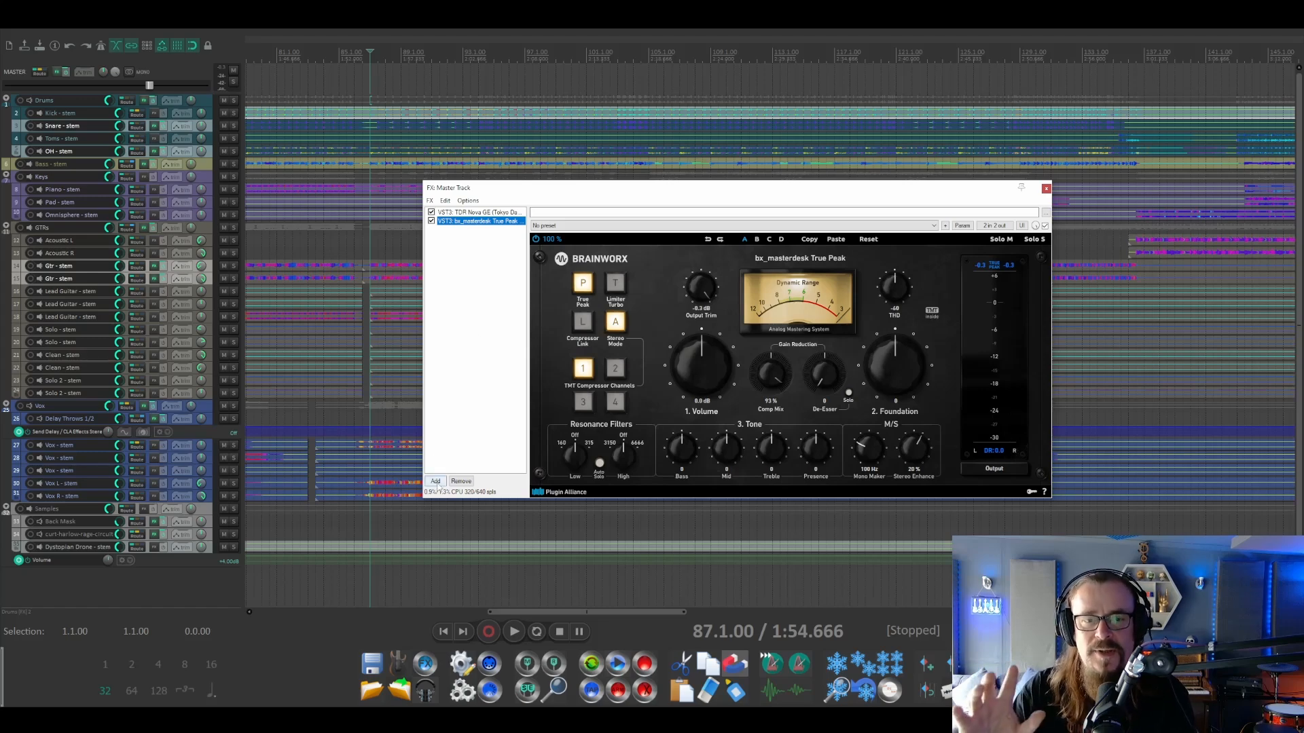
pyautogui.click(436, 482)
pyautogui.doubleClick(720, 371)
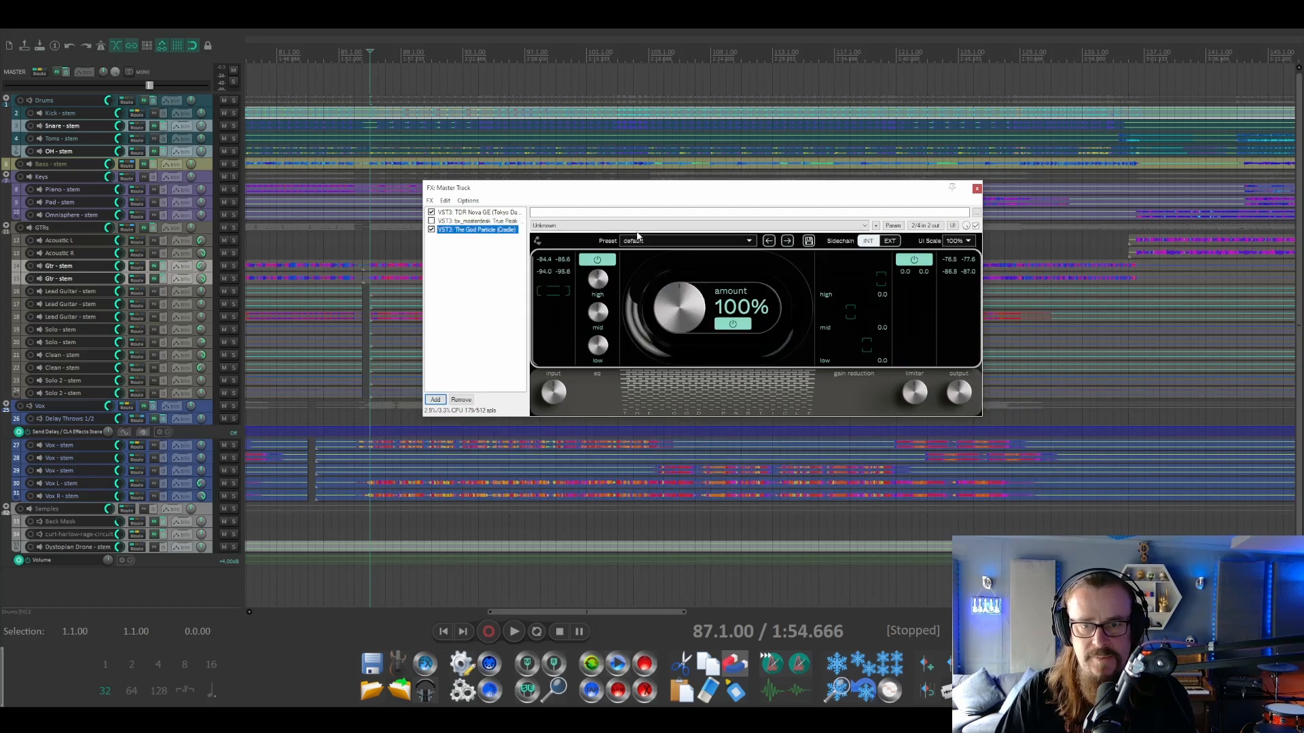
pyautogui.press('space')
pyautogui.moveTo(553, 390); pyautogui.dragTo(550, 396)
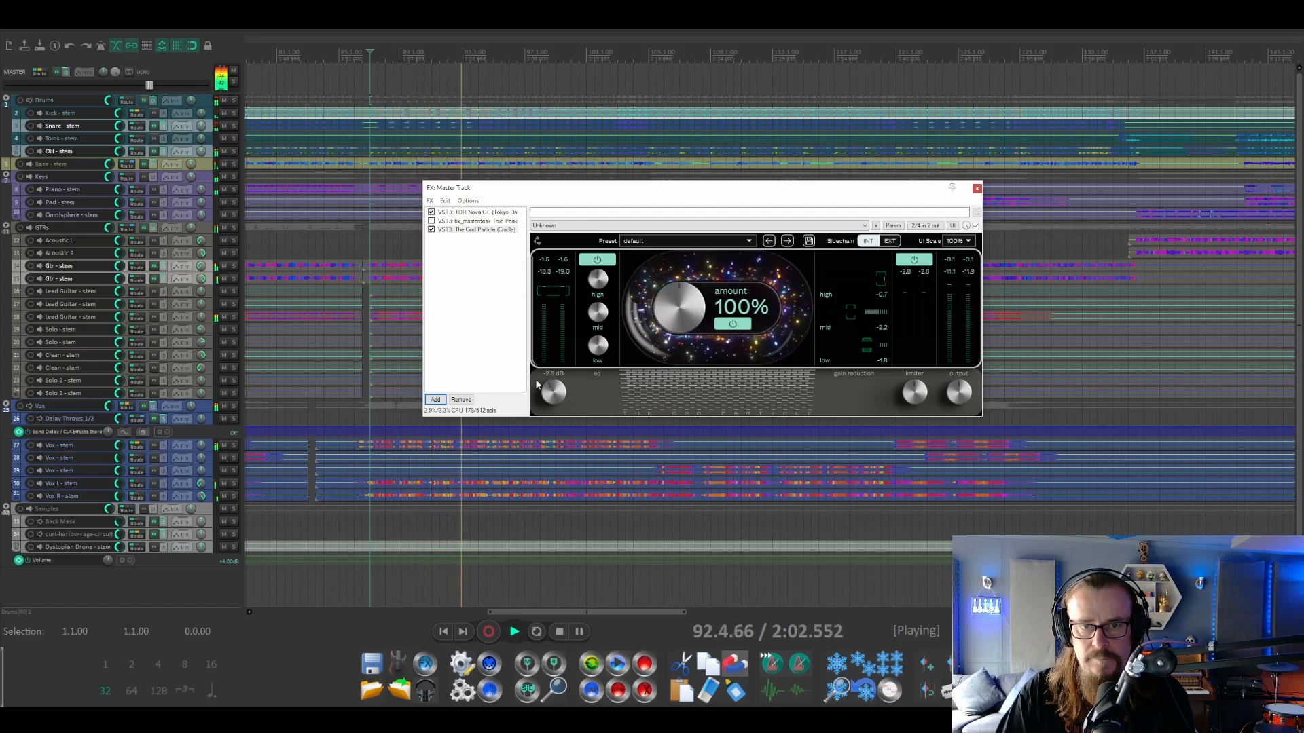
# Step: Compare The God Particle against bx_masterdesk by swapping which is bypassed during playback, and return to The God Particle
pyautogui.click(431, 230)
pyautogui.click(431, 221)
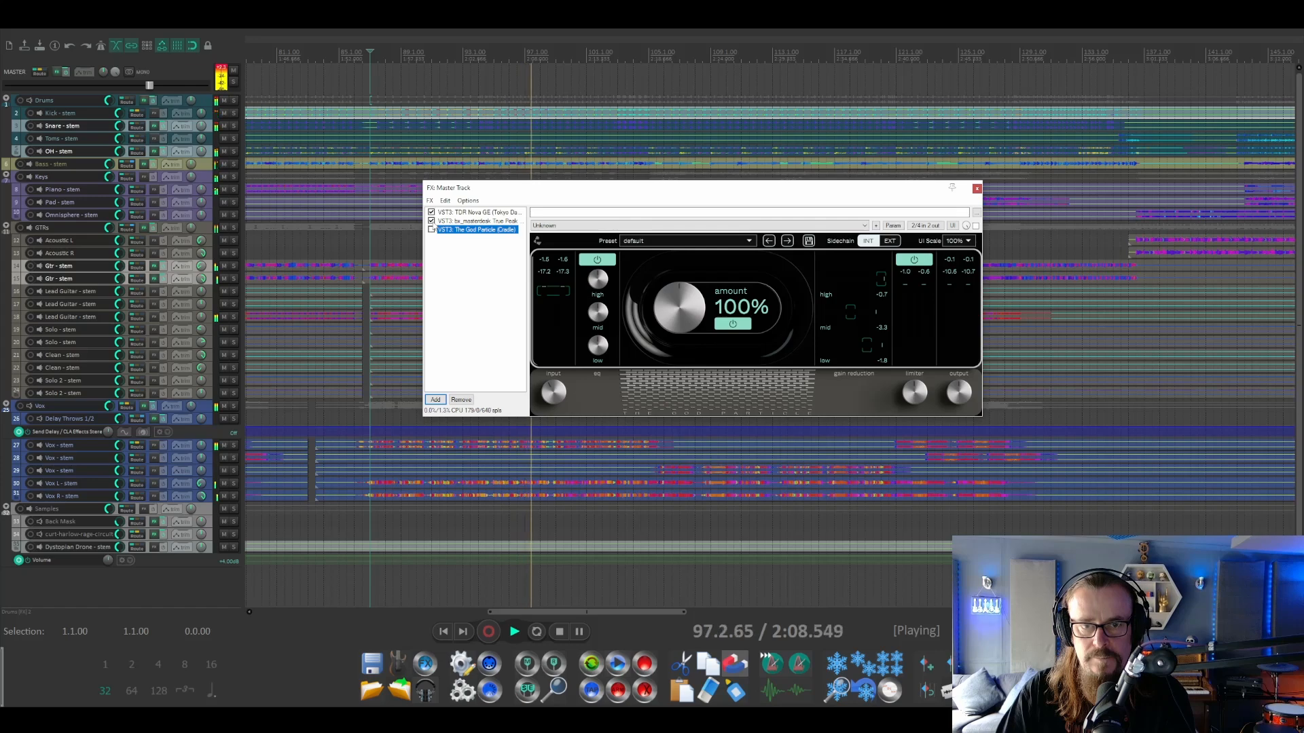
pyautogui.press('space')
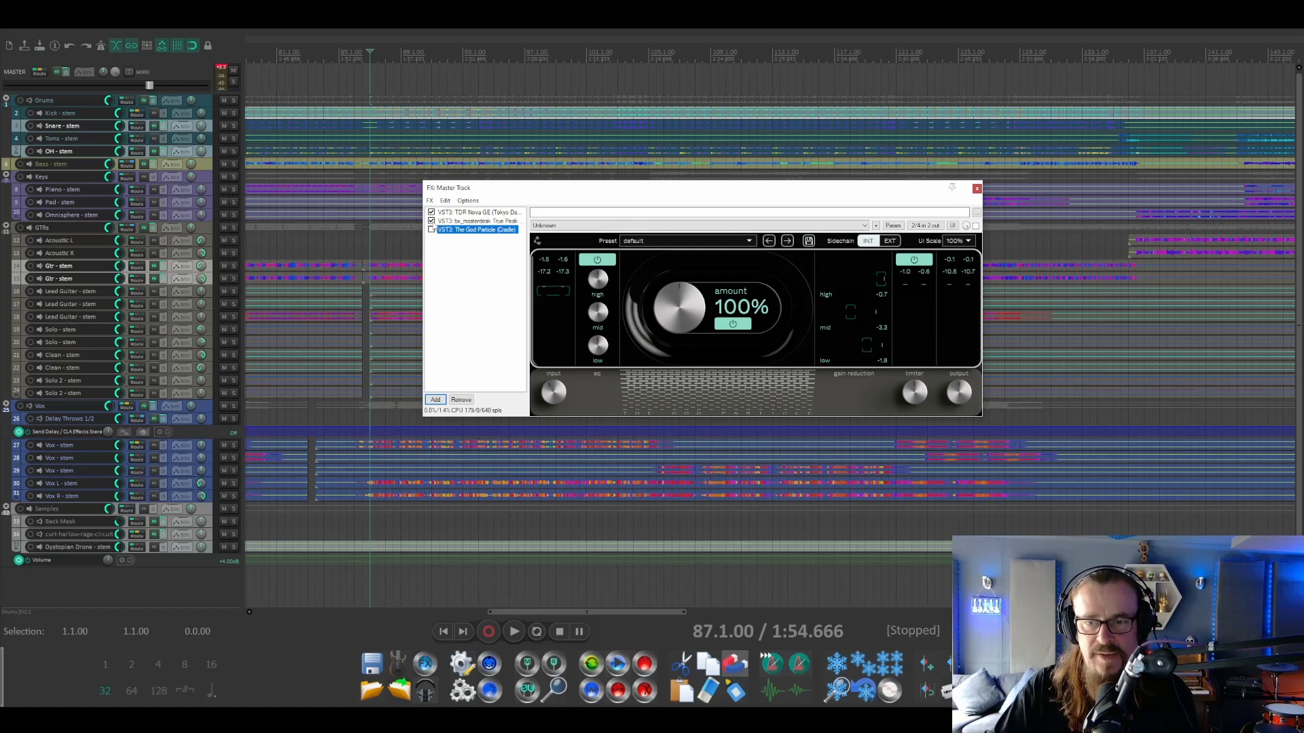
pyautogui.click(432, 229)
pyautogui.click(431, 220)
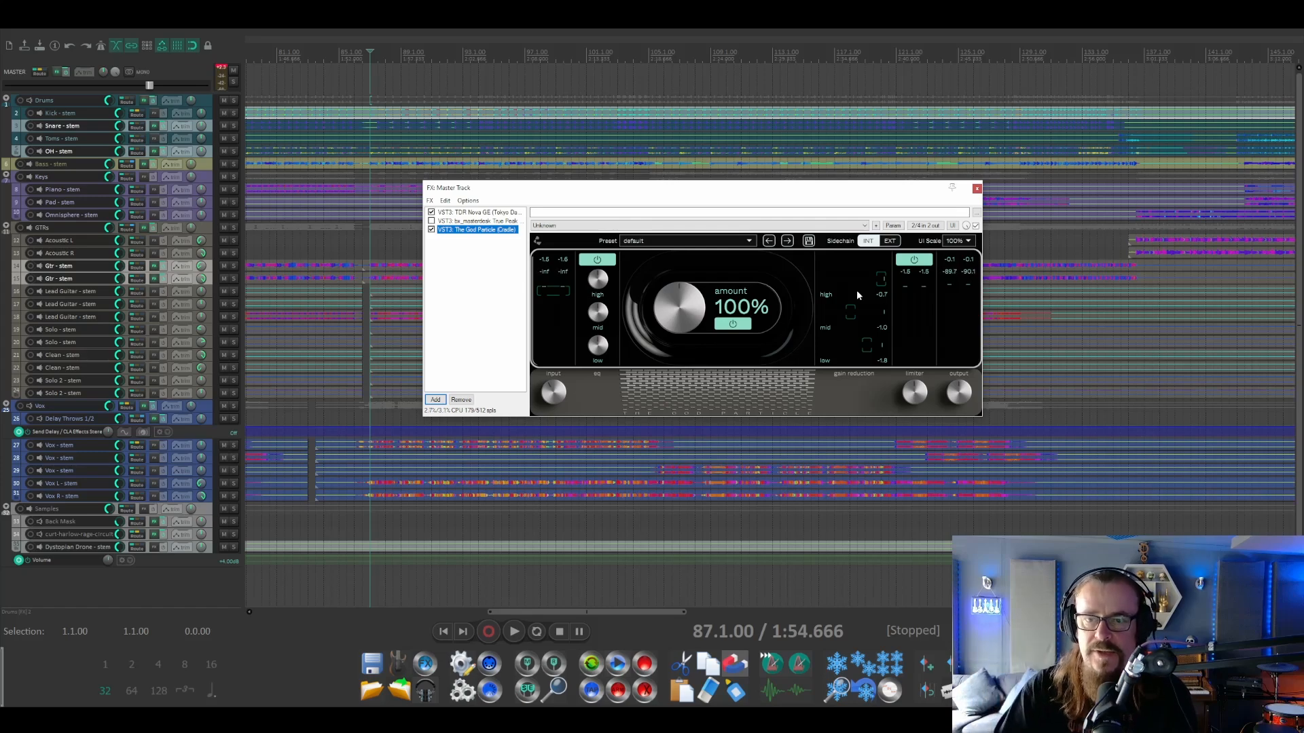
# Step: Play the song through The God Particle from bar 87 and lower the plugin's output gain
pyautogui.press('space')
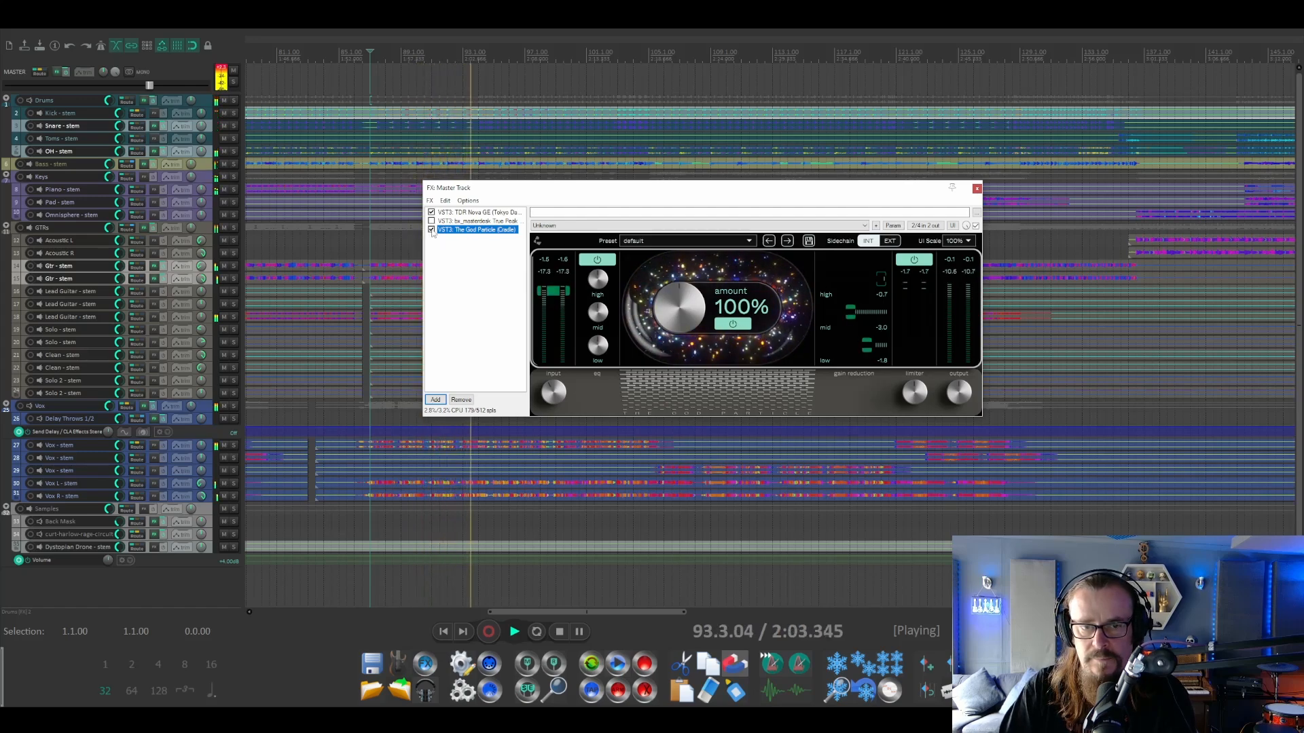
pyautogui.press('space')
pyautogui.moveTo(957, 387)
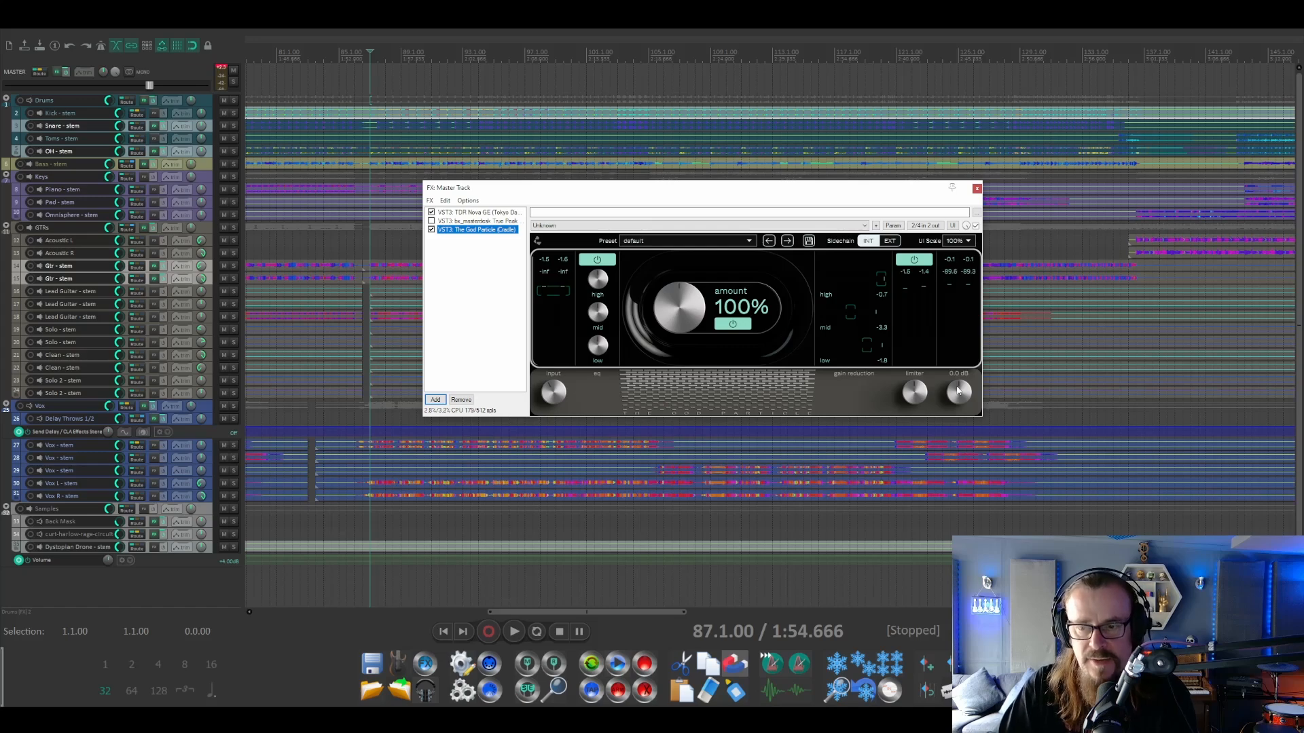
pyautogui.press('space')
pyautogui.moveTo(959, 389); pyautogui.dragTo(958, 398)
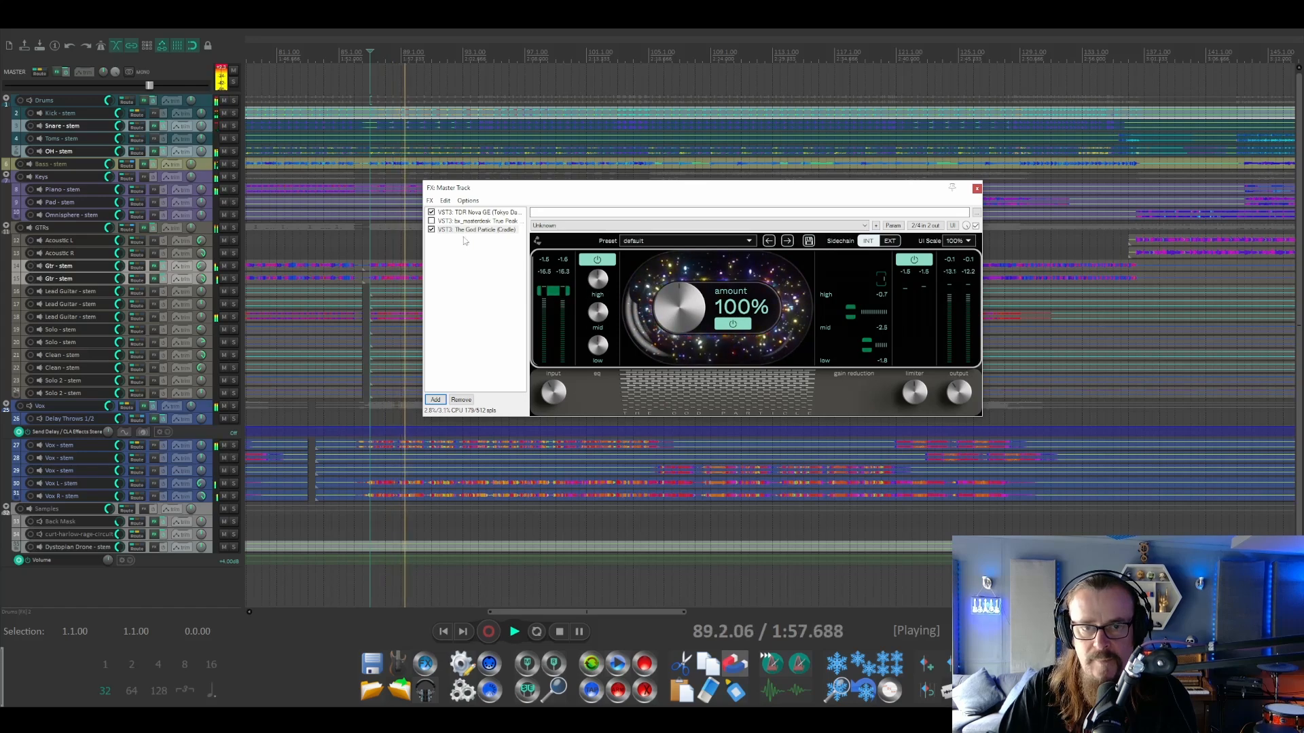
# Step: Compare the mix with The God Particle bypassed and enabled during playback, leaving the plugin enabled
pyautogui.click(431, 230)
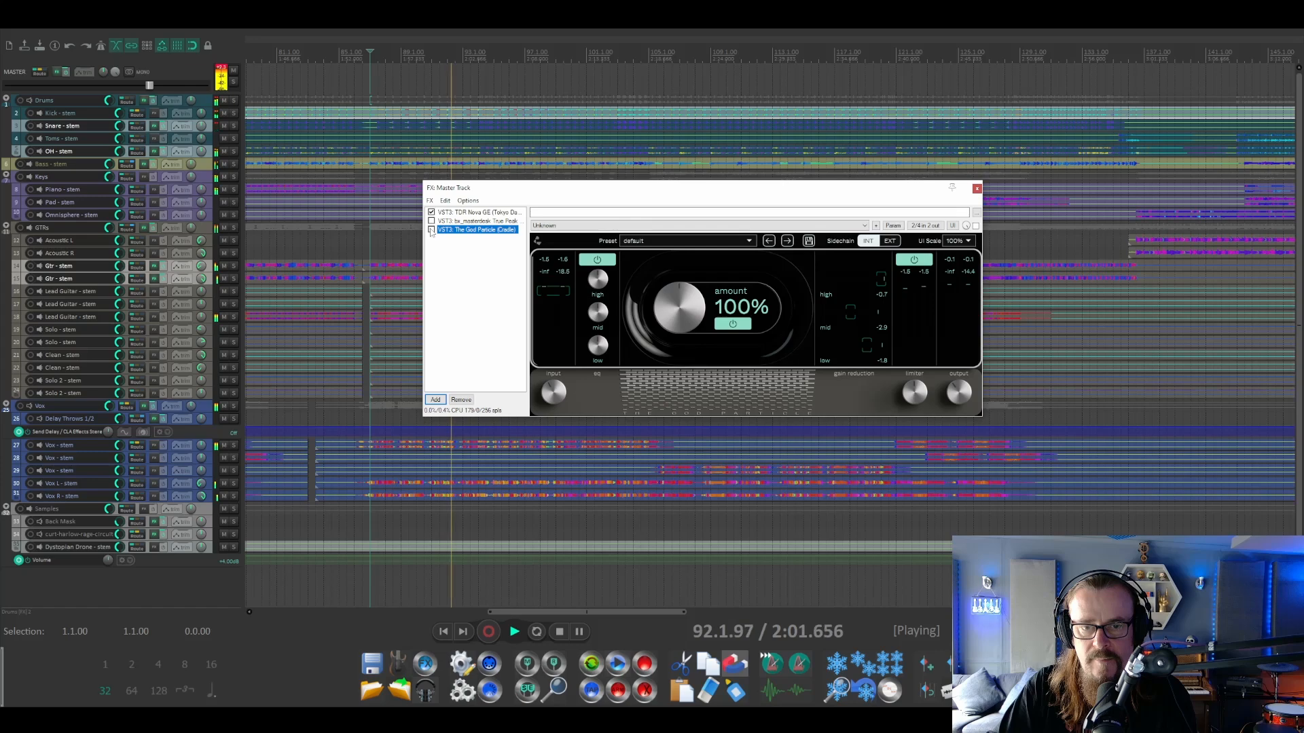
pyautogui.click(431, 230)
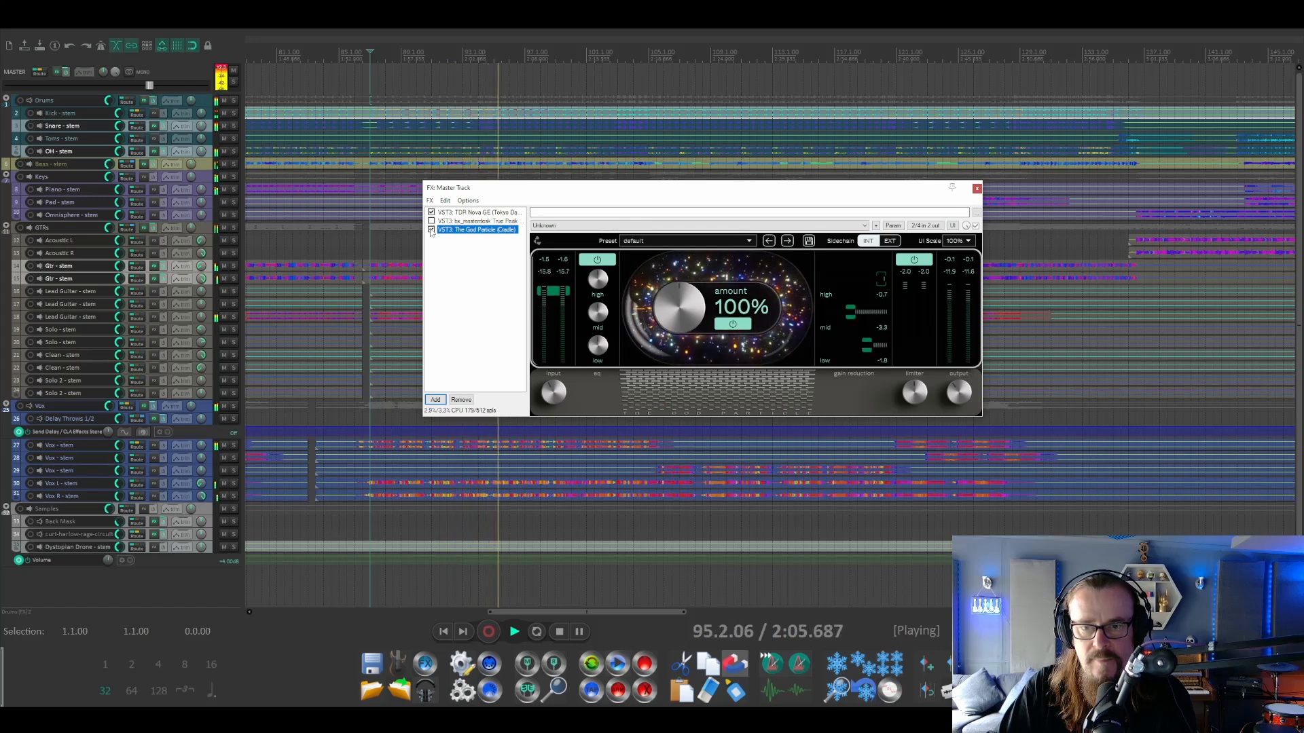
pyautogui.click(431, 231)
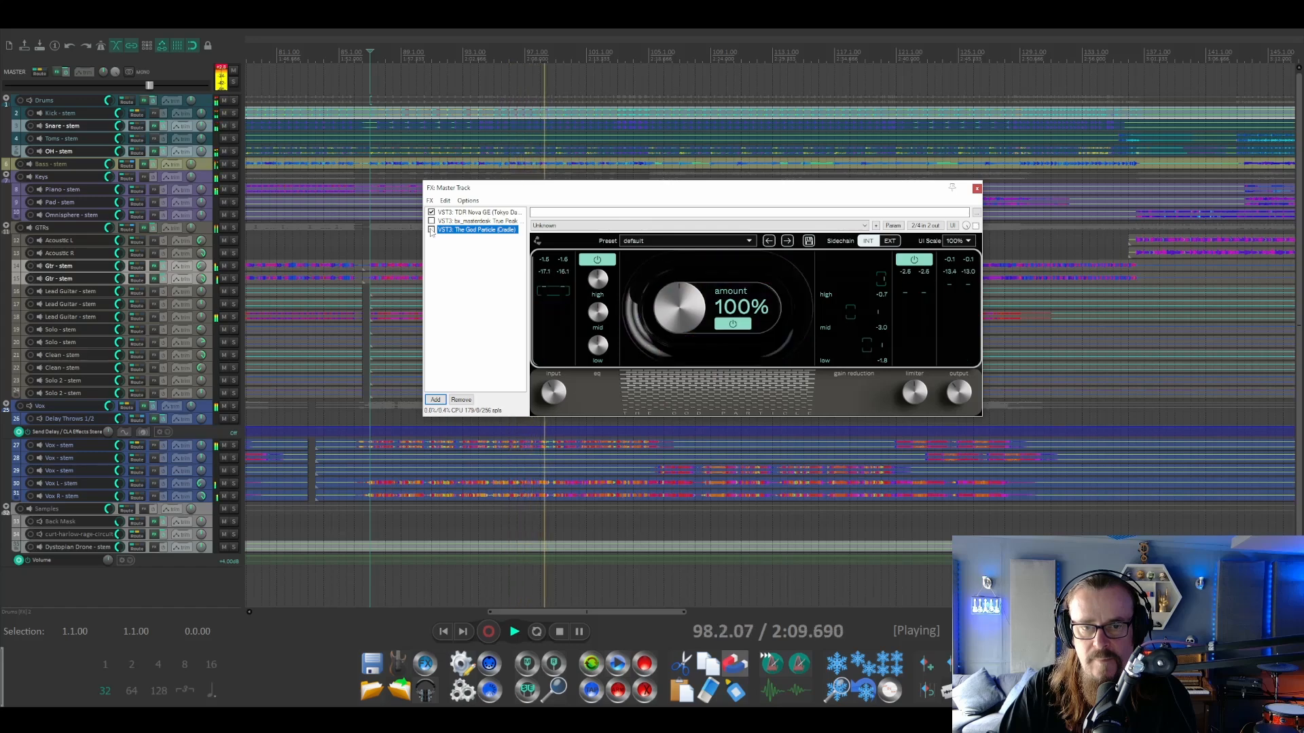
pyautogui.click(430, 231)
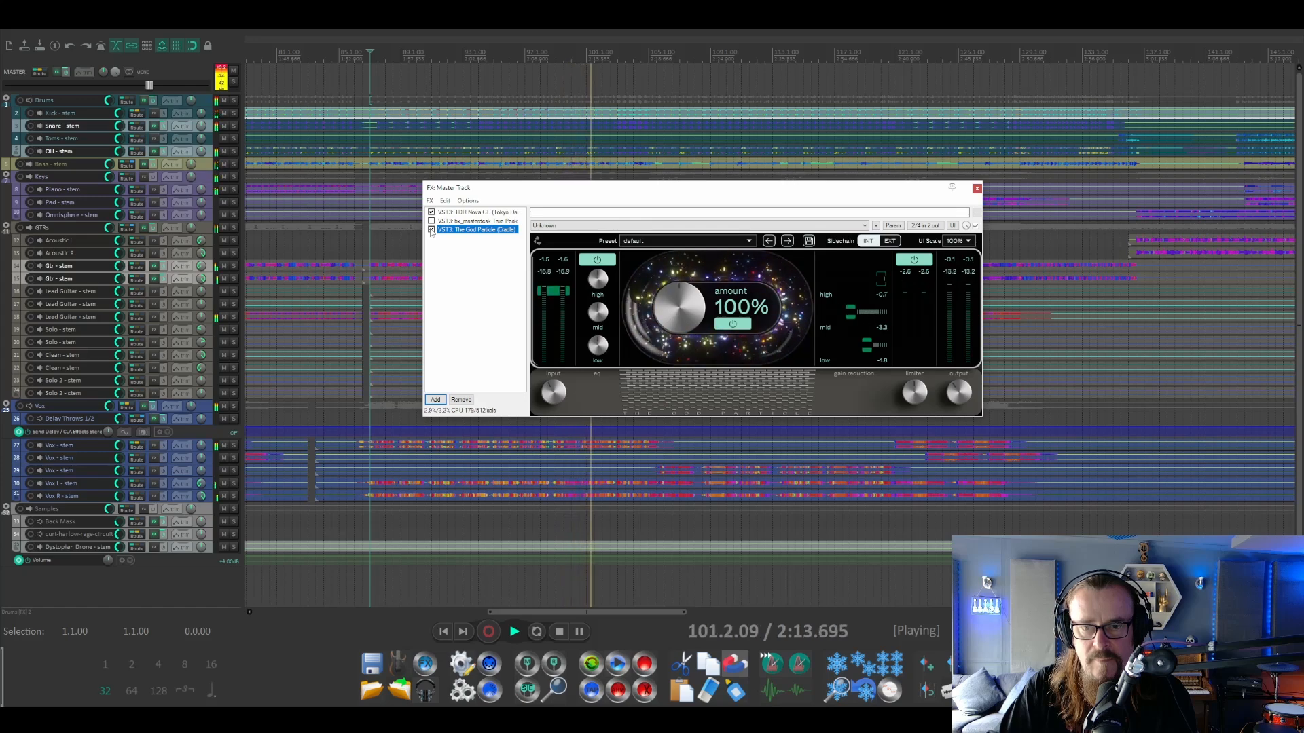
pyautogui.press('space')
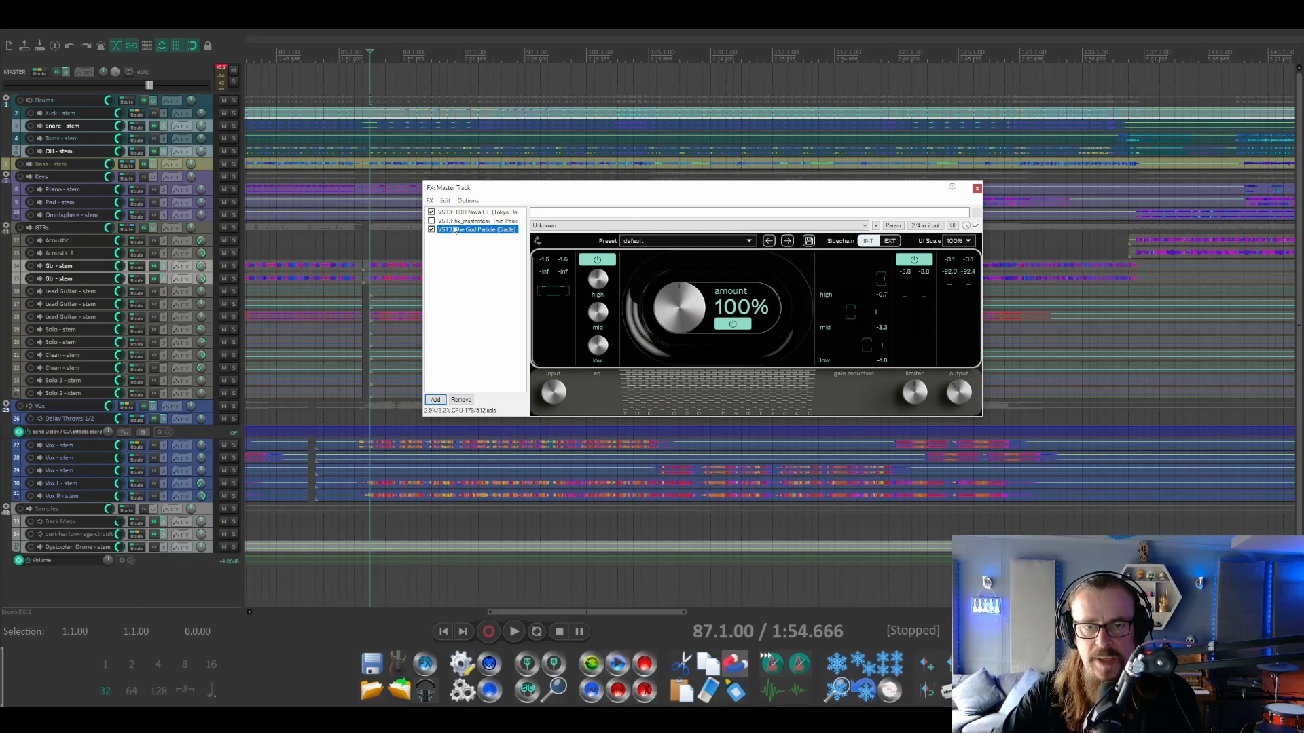
# Step: Remove bx_masterdesk from the master FX chain and look over the remaining TDR Nova and The God Particle plugins
pyautogui.rightClick(455, 224)
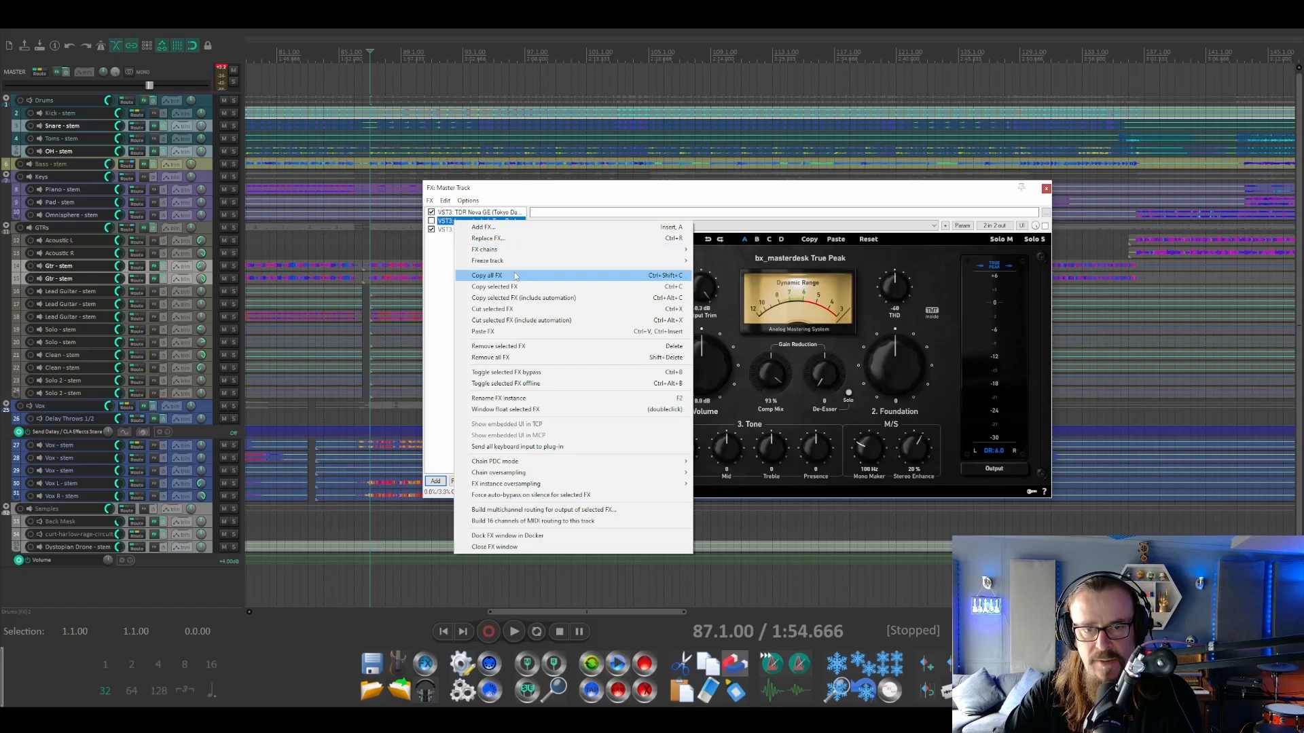
pyautogui.click(498, 346)
pyautogui.click(479, 212)
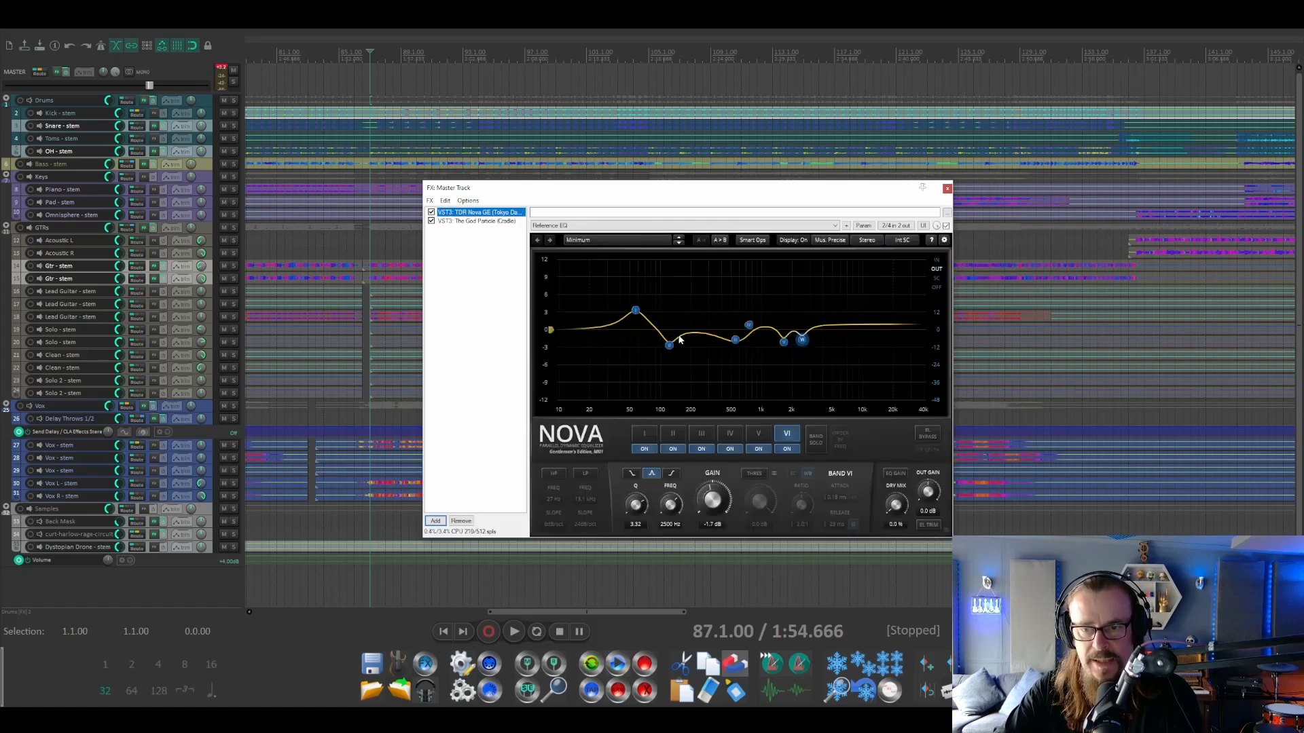
pyautogui.click(475, 222)
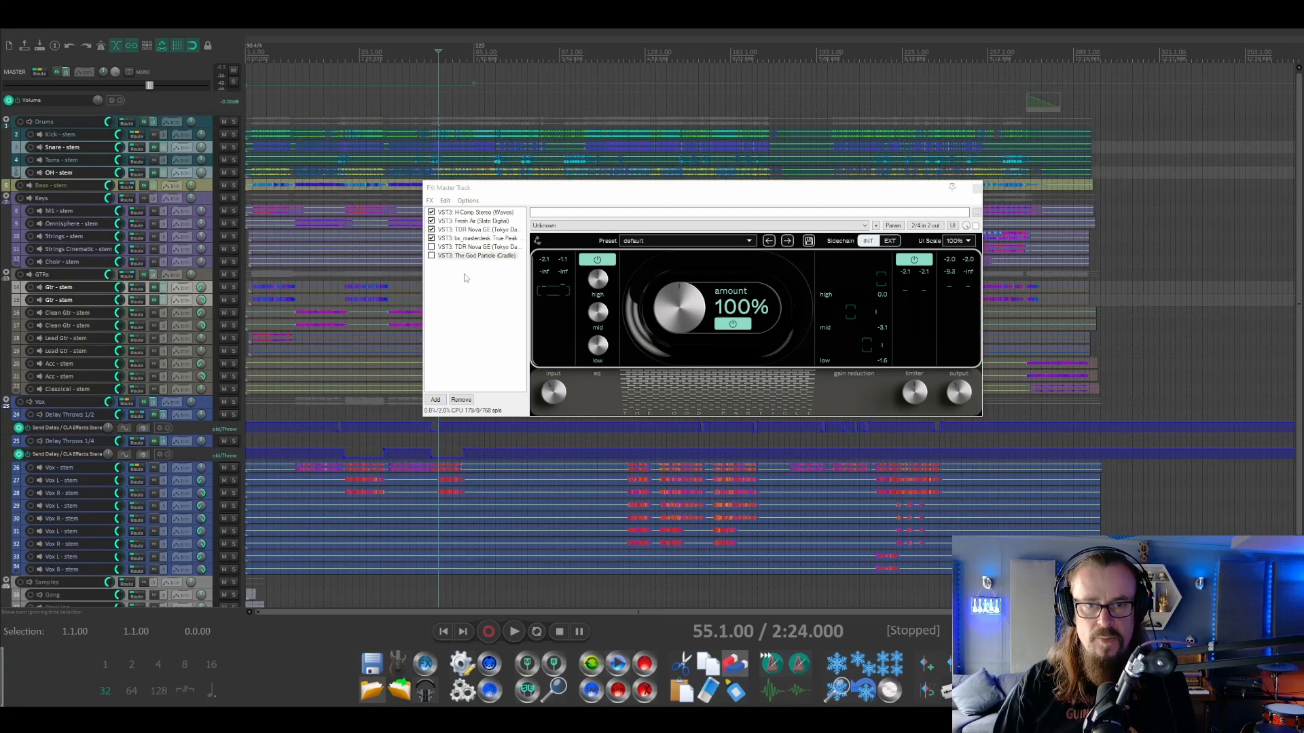
# Step: Play the first song from bar 55 and toggle the bypass of all six master effects to compare the old and new chains
pyautogui.moveTo(465, 277); pyautogui.dragTo(489, 162)
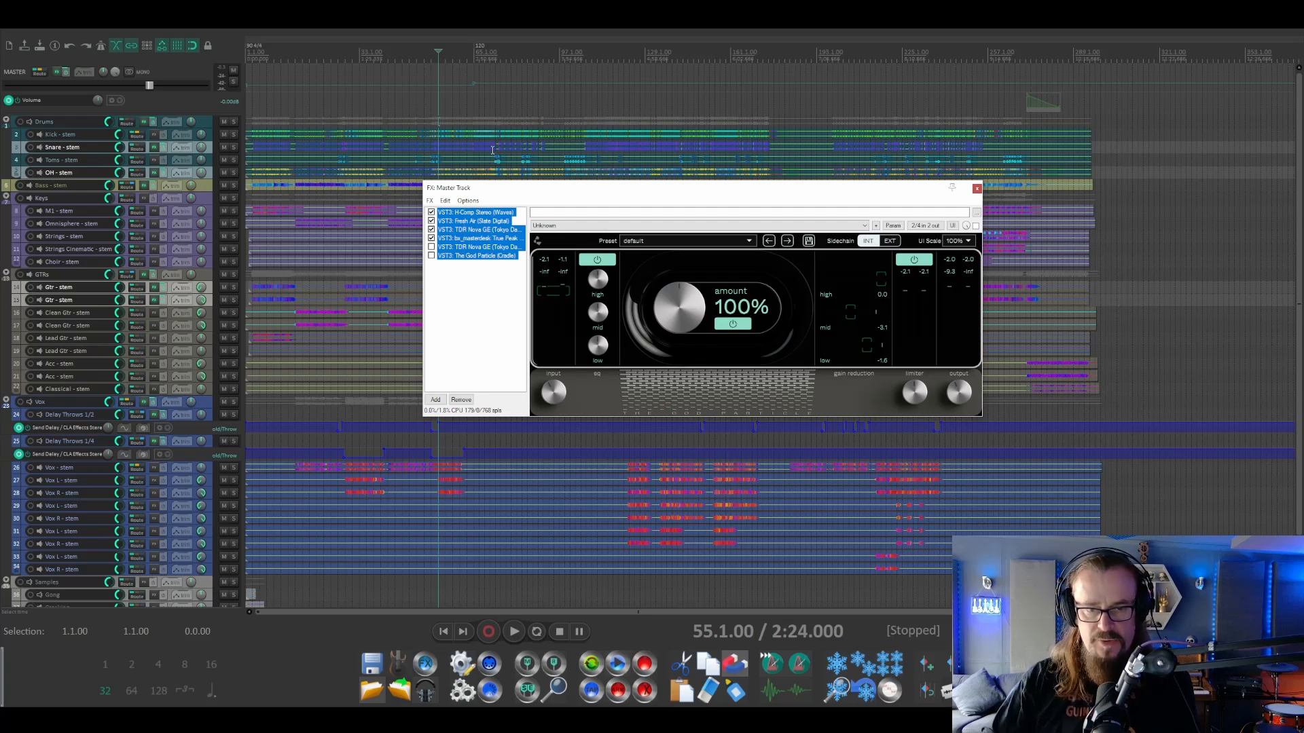
pyautogui.press('space')
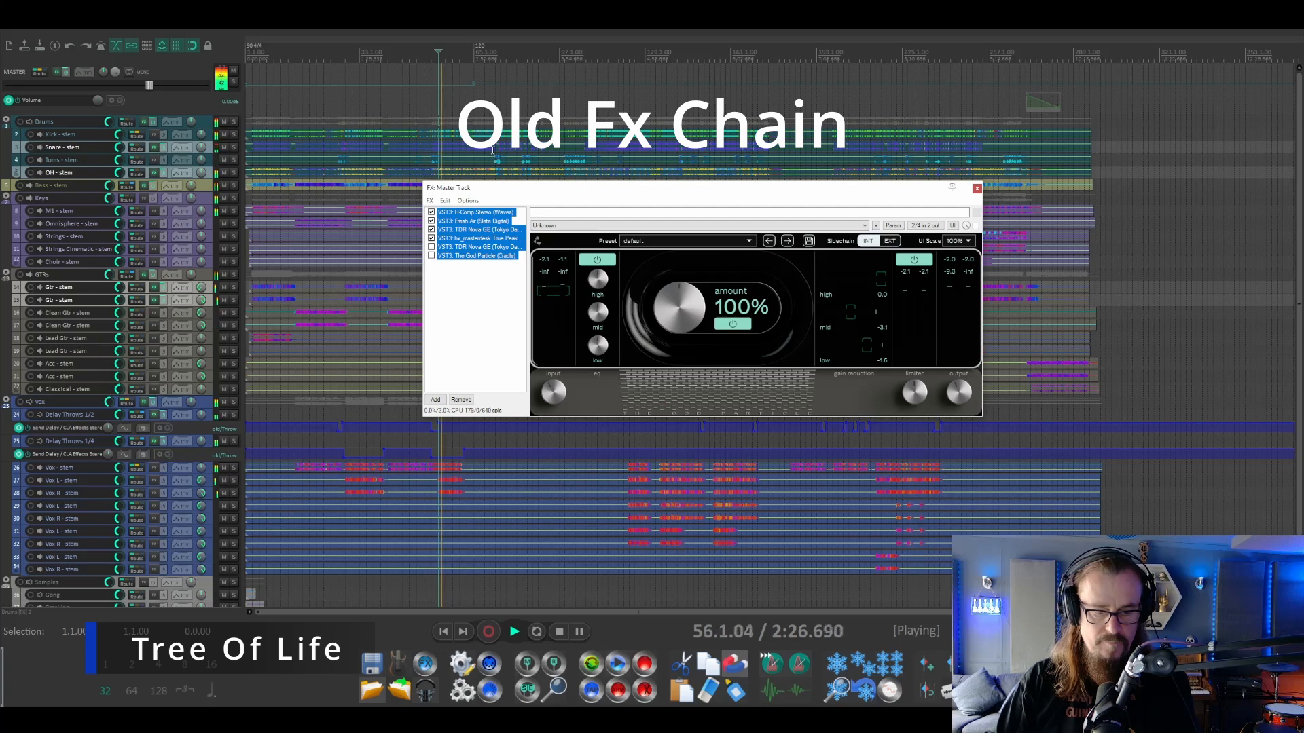
pyautogui.hotkey('ctrl', 'b')
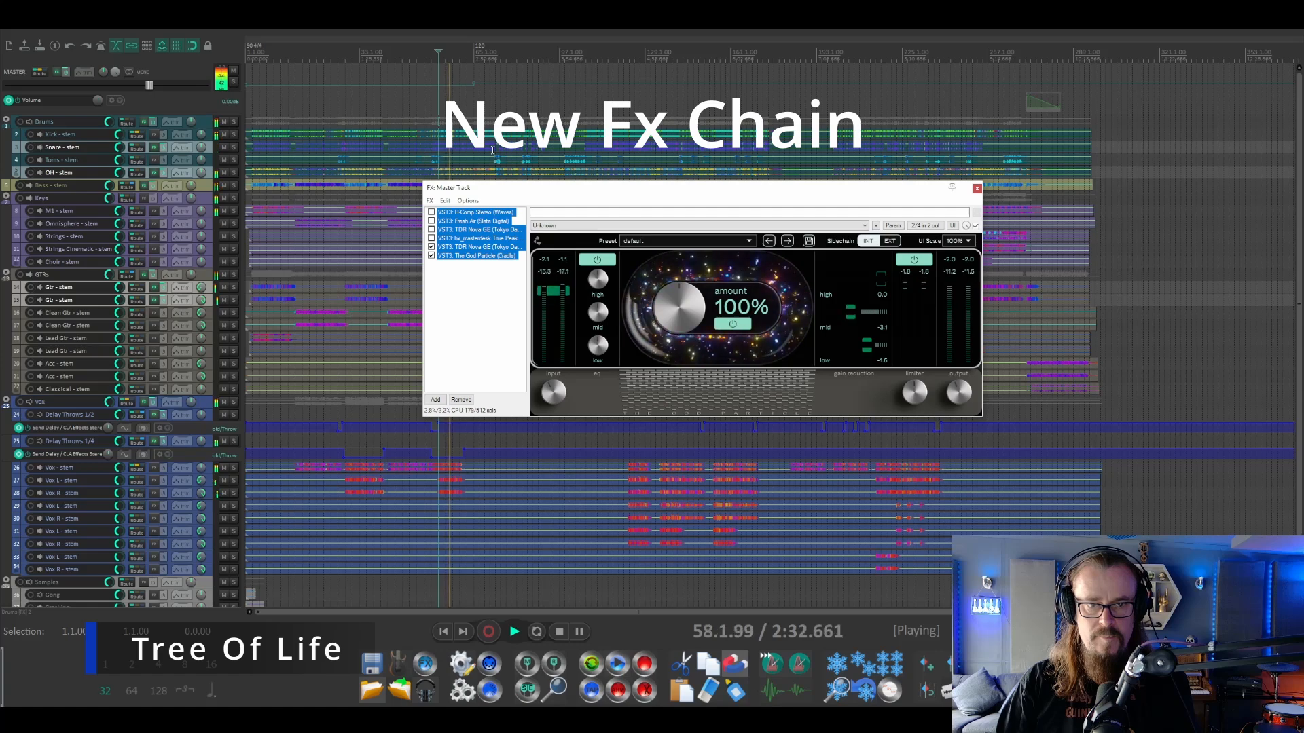
# Step: Switch the first song's master effects back to the old chain and stop playback
pyautogui.hotkey('ctrl', 'b')
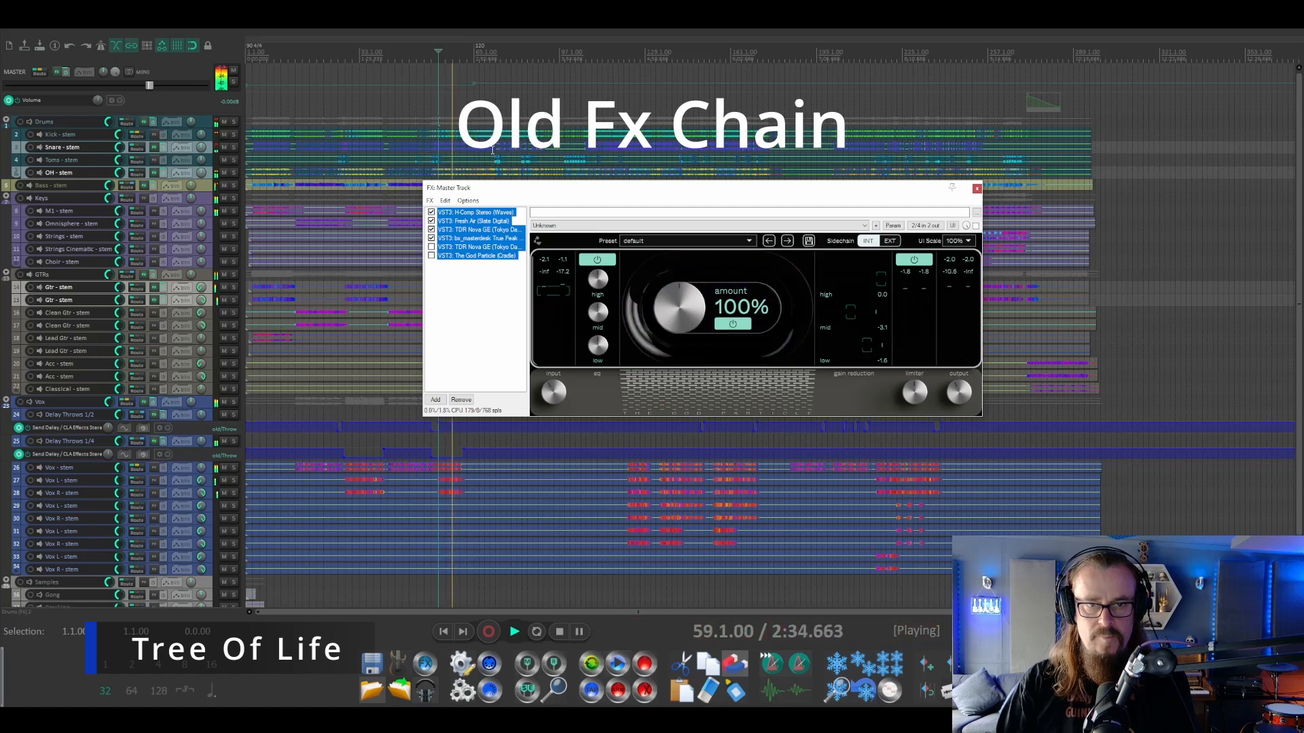
pyautogui.press('space')
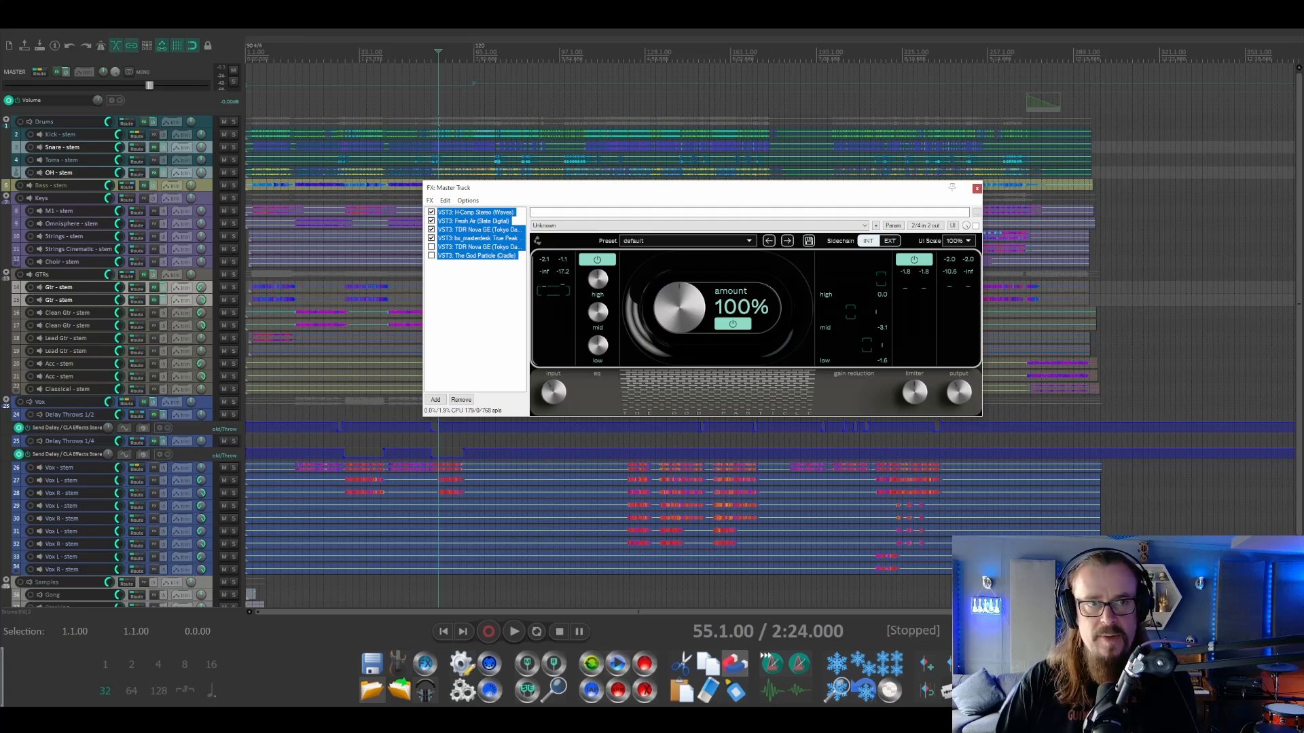
# Step: Switch to the next song project, play it from bar 83, and toggle all six master effects to compare the old and new chains
pyautogui.click(135, 28)
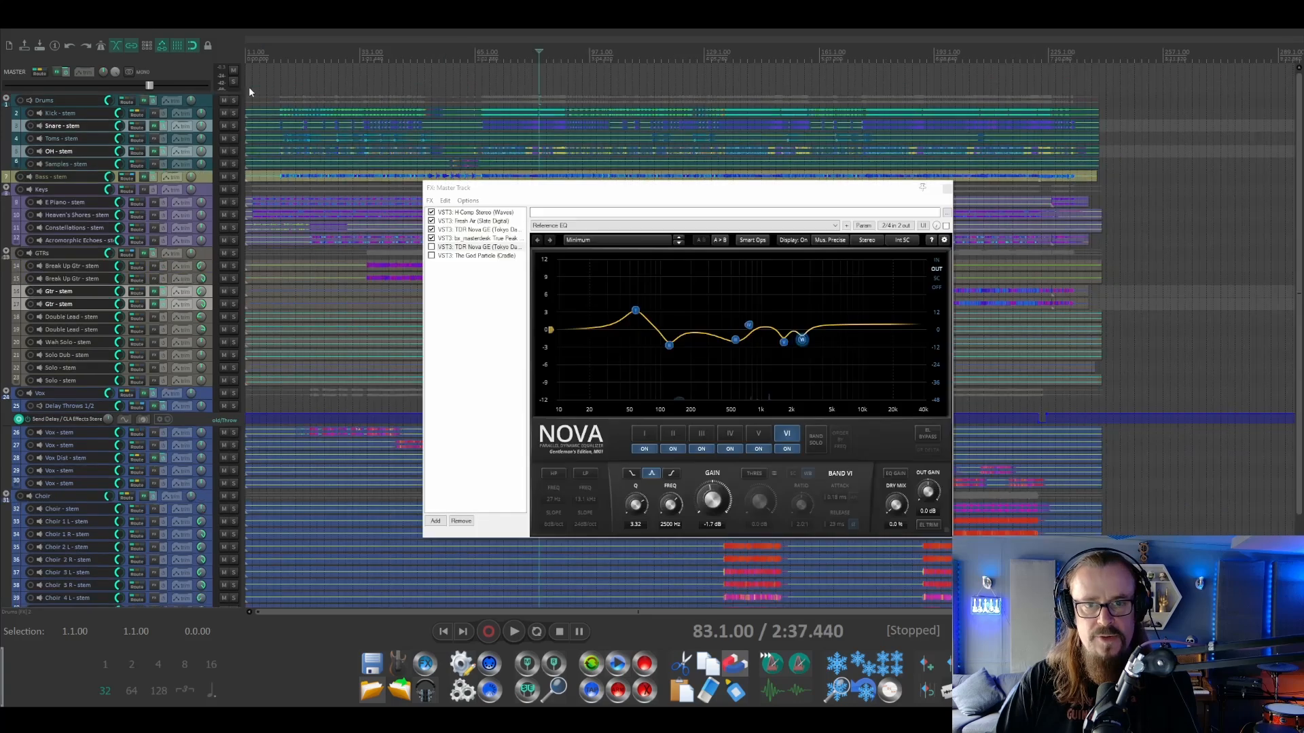
pyautogui.hotkey('ctrl', 'a')
pyautogui.press('space')
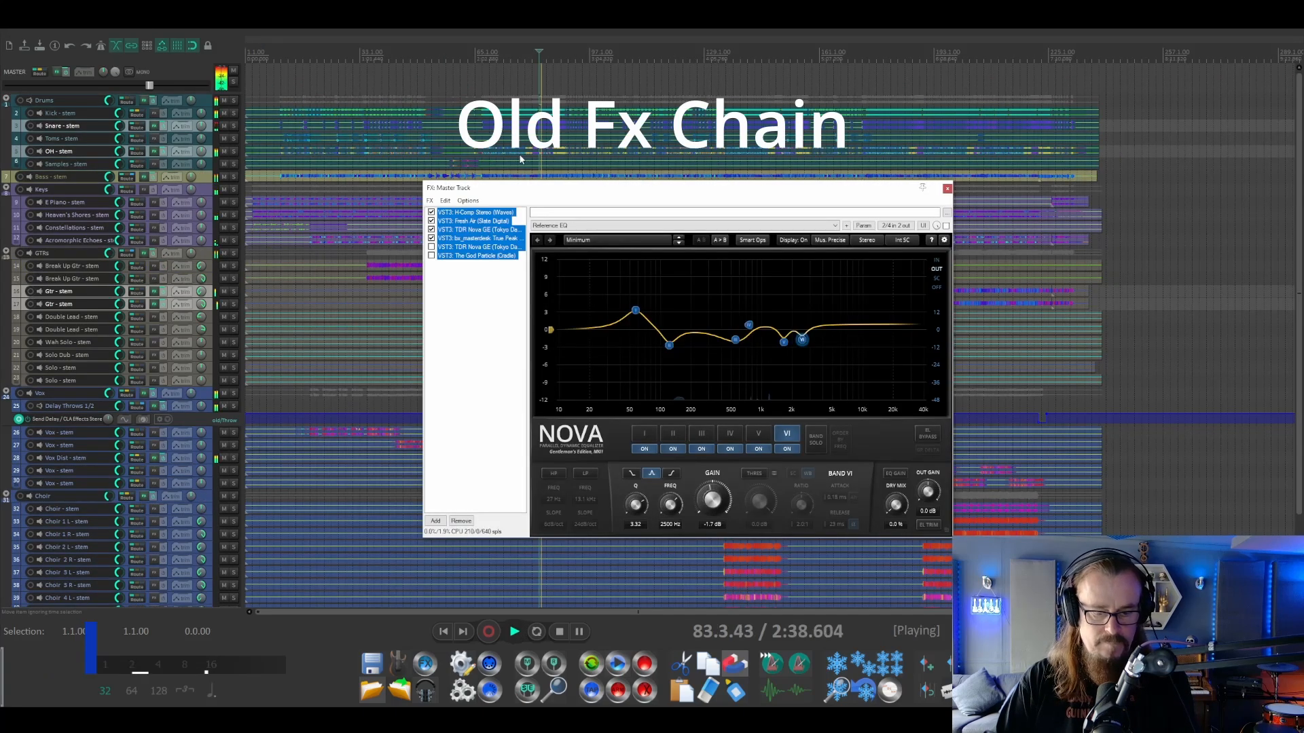
pyautogui.hotkey('ctrl', 'b')
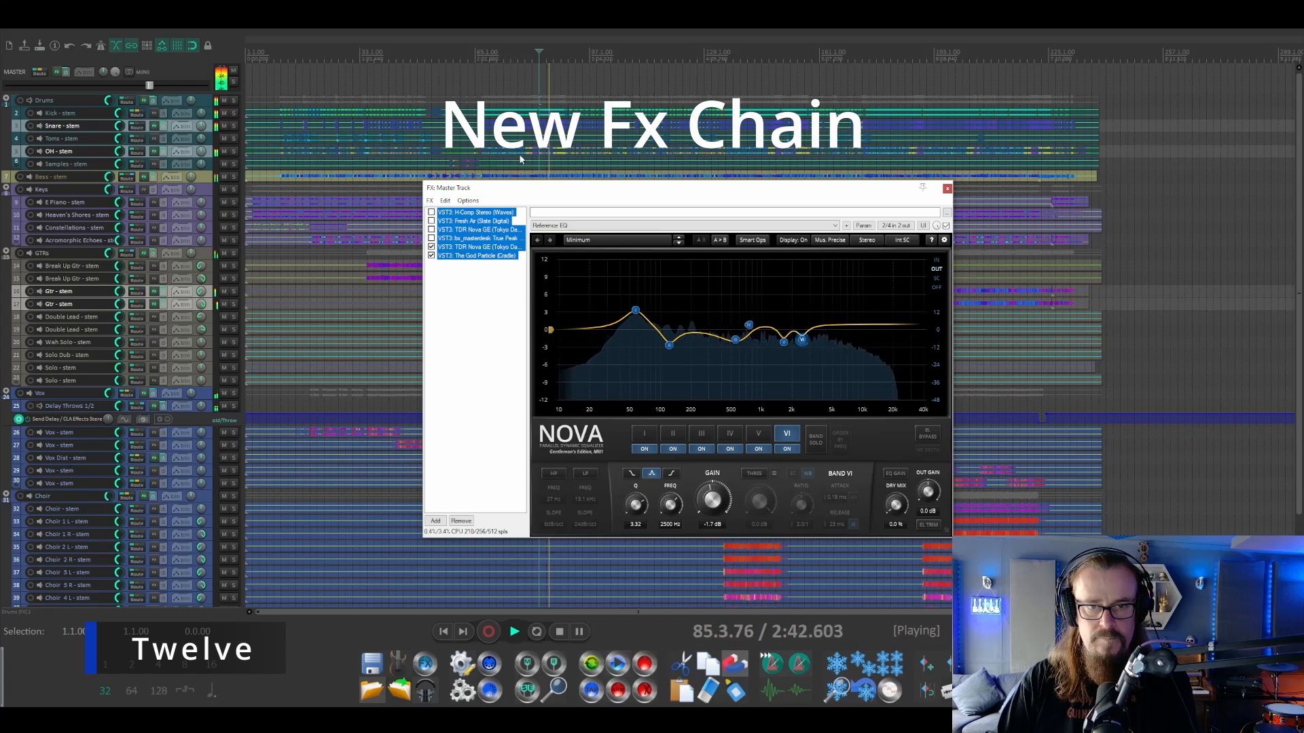
pyautogui.hotkey('ctrl', 'b')
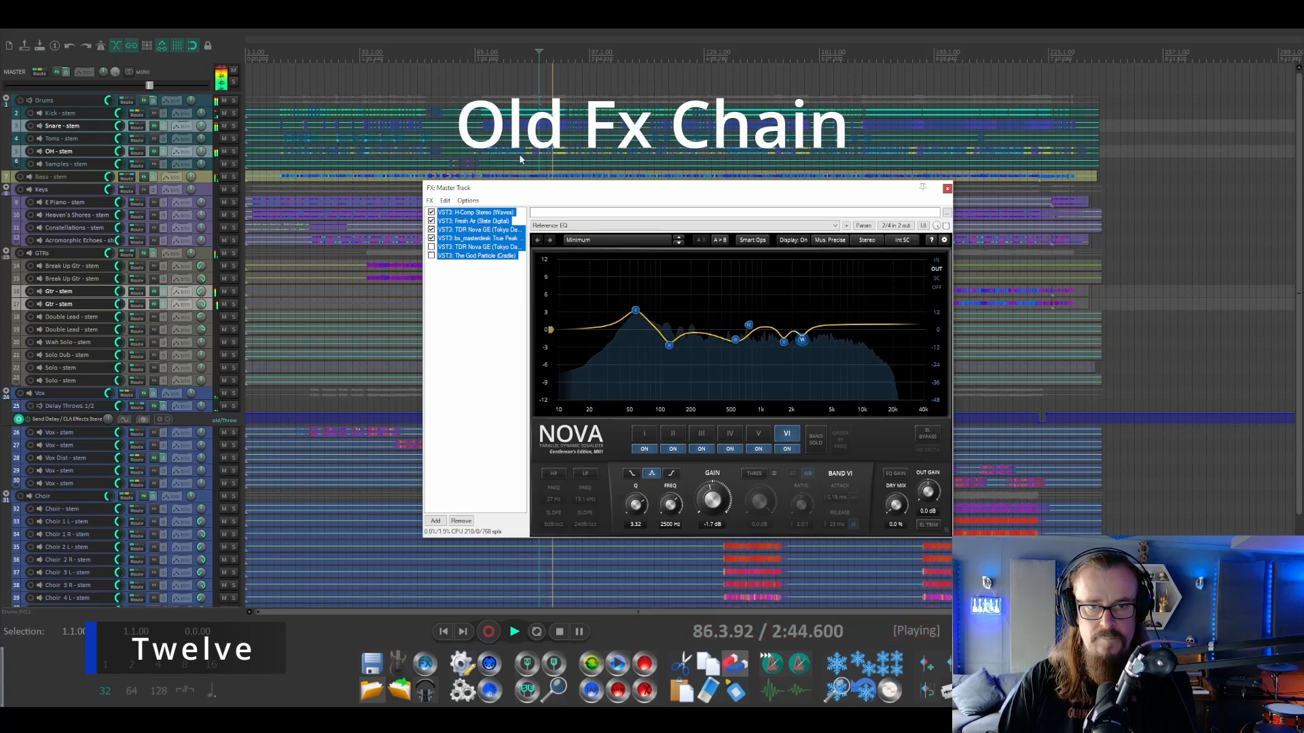
pyautogui.hotkey('ctrl', 'b')
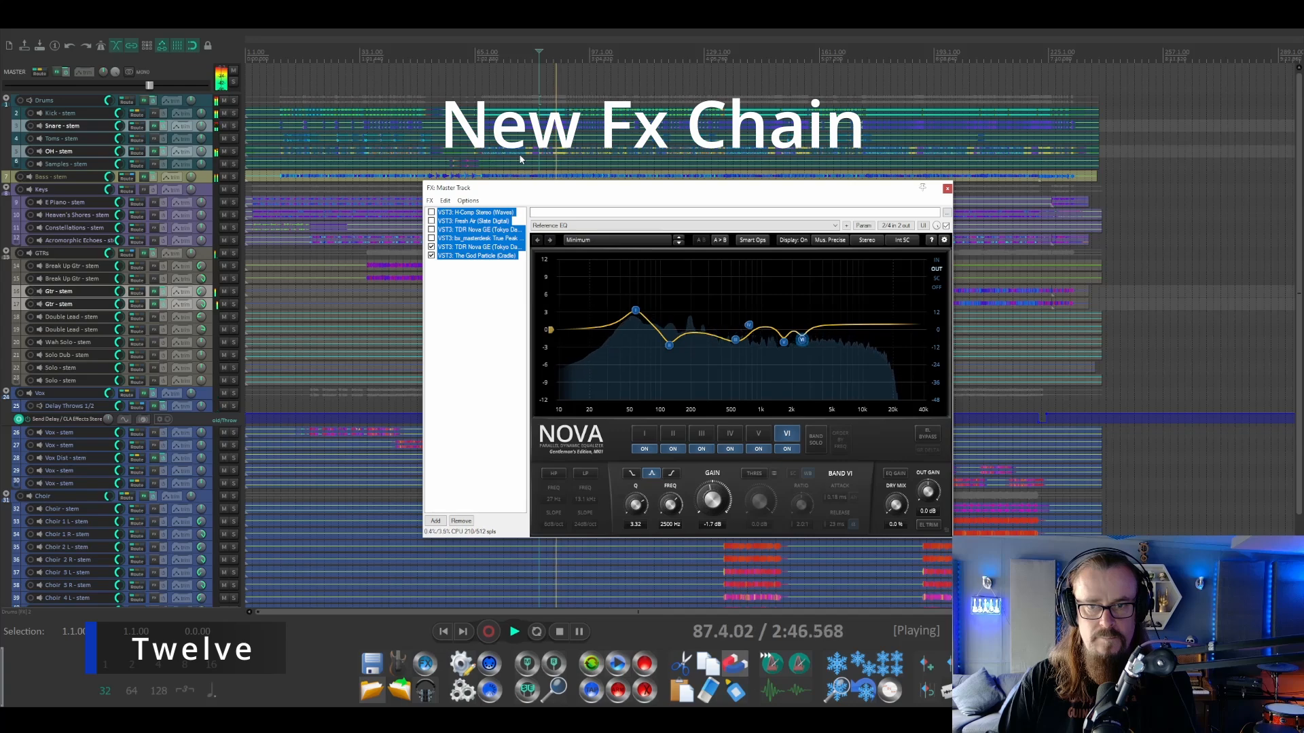
pyautogui.hotkey('ctrl', 'b')
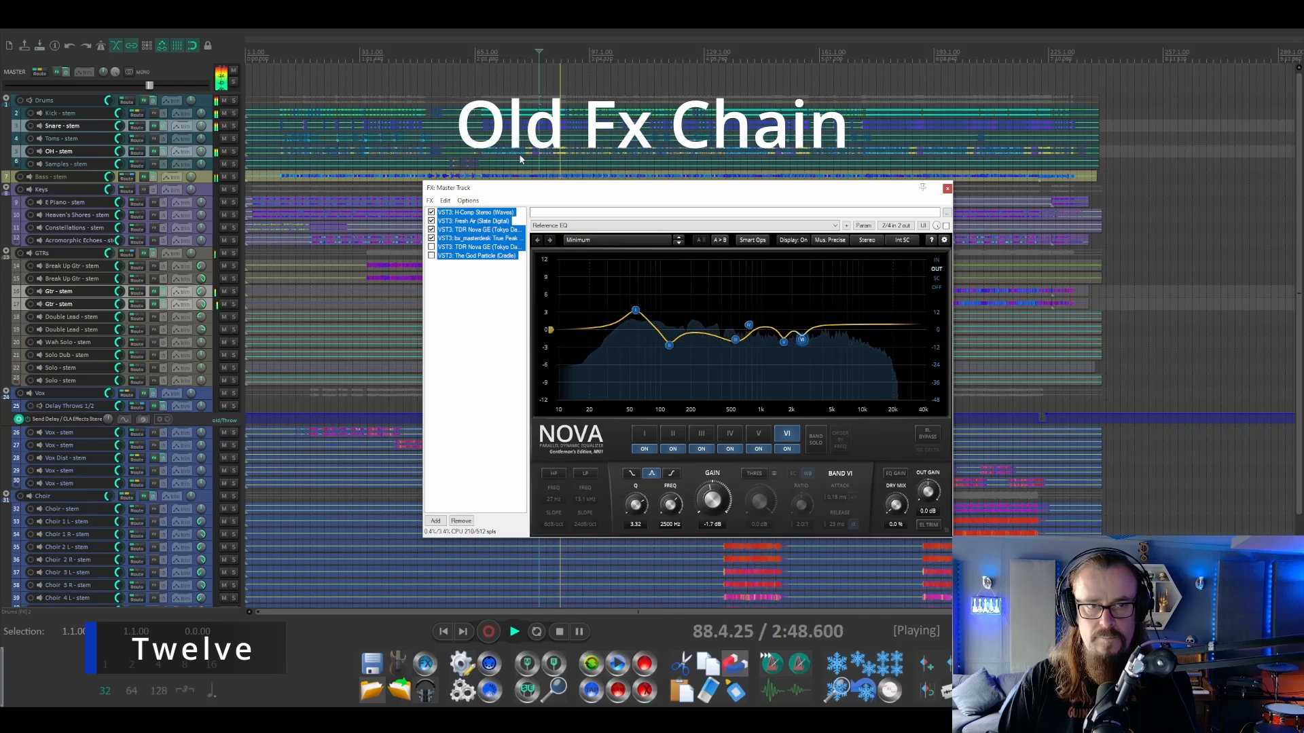
pyautogui.hotkey('ctrl', 'b')
pyautogui.press('space')
# Step: Switch to the song with the Dystopian Drone stem, compare its old and new master chains, and audition the following song through the new chain
pyautogui.click(179, 30)
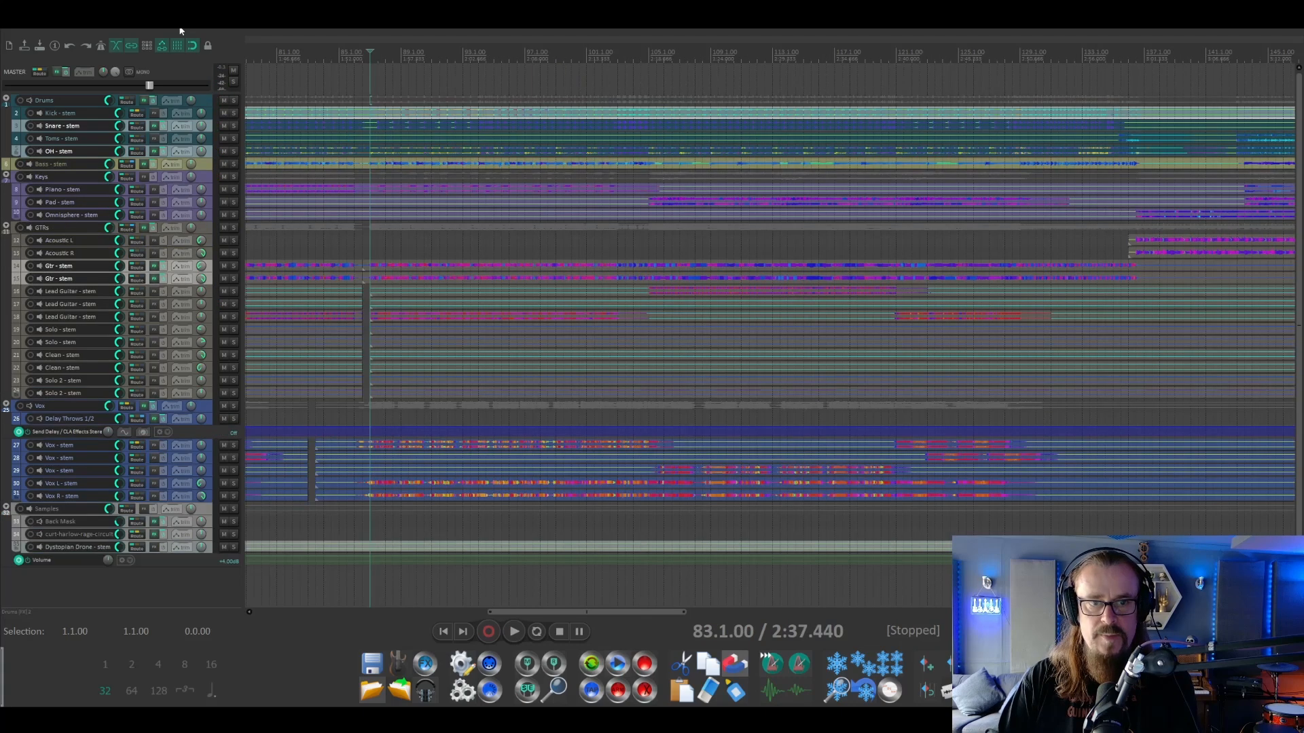
pyautogui.press('space')
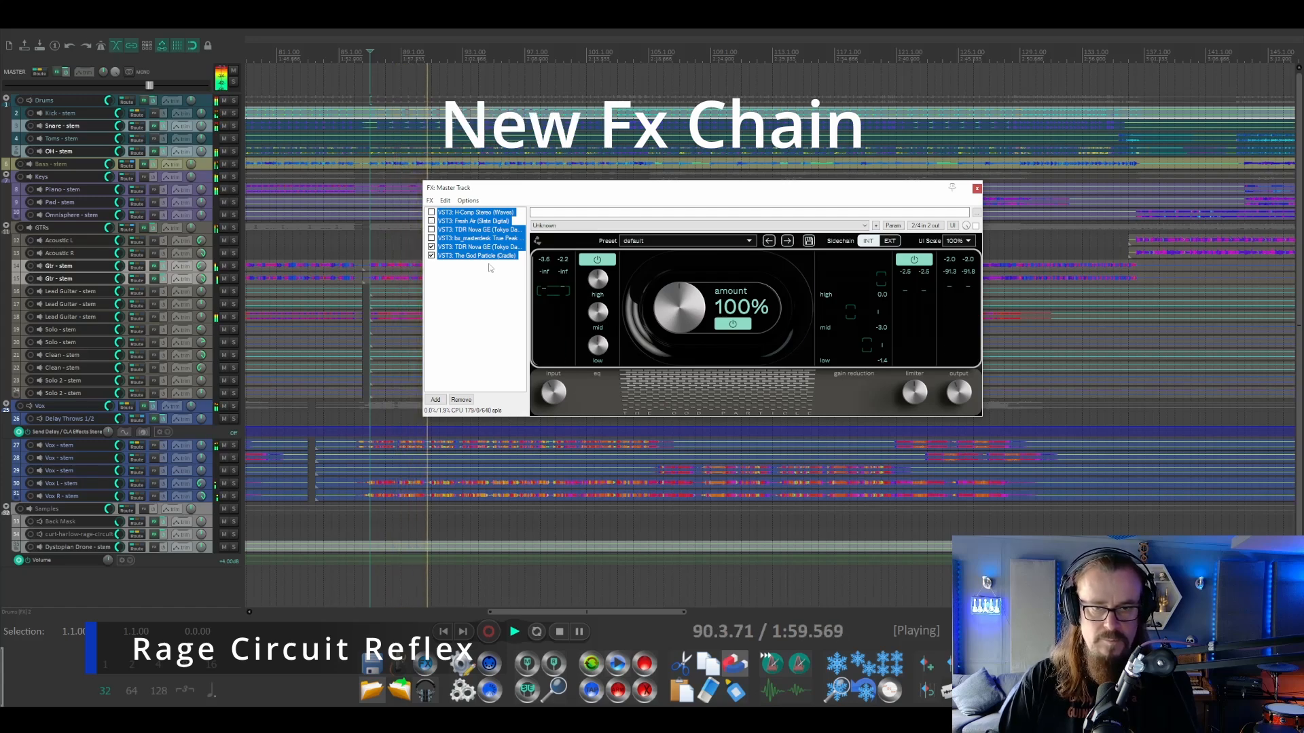
pyautogui.hotkey('ctrl', 'b')
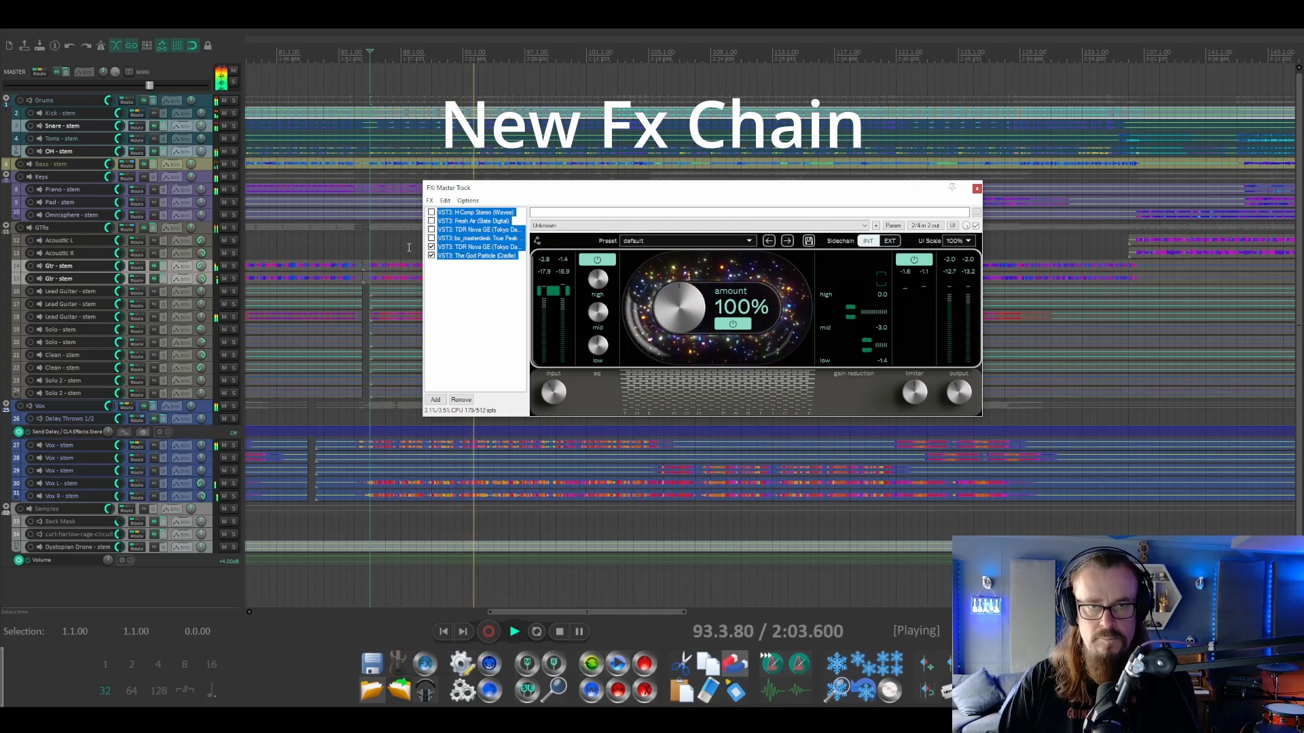
pyautogui.press('space')
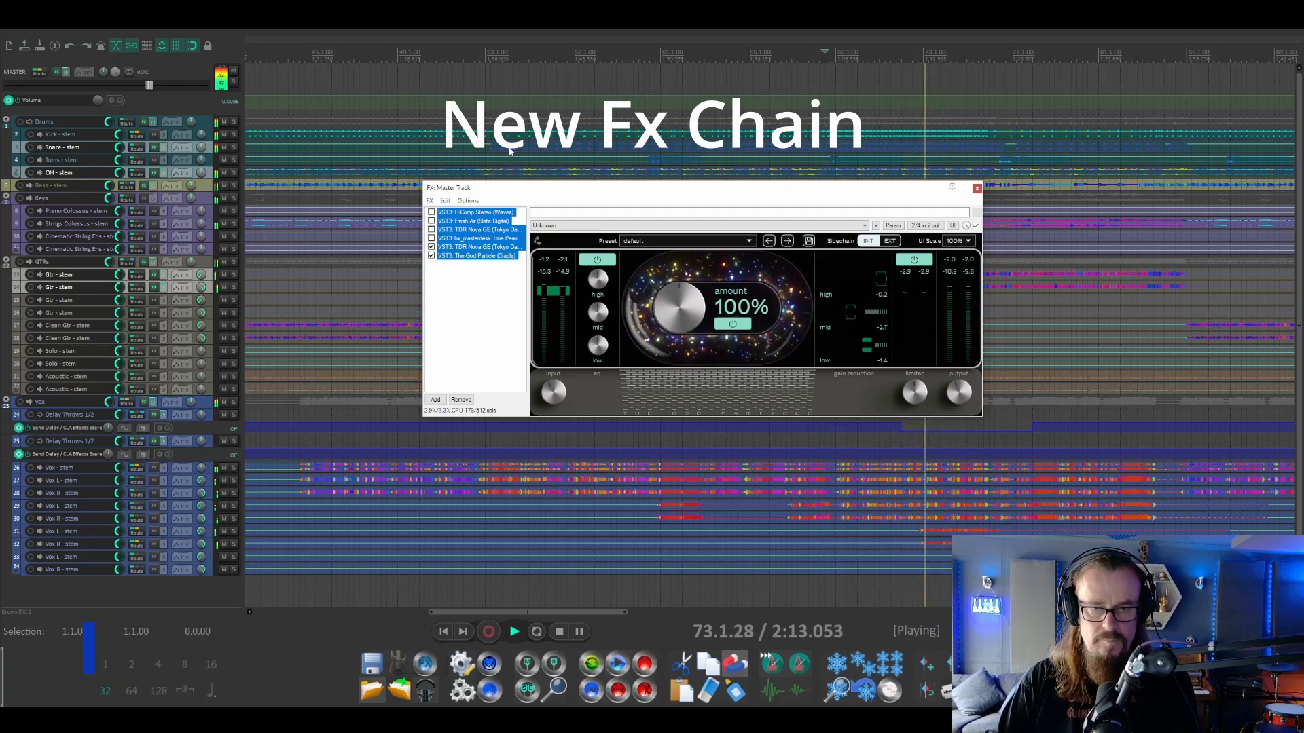
pyautogui.press('space')
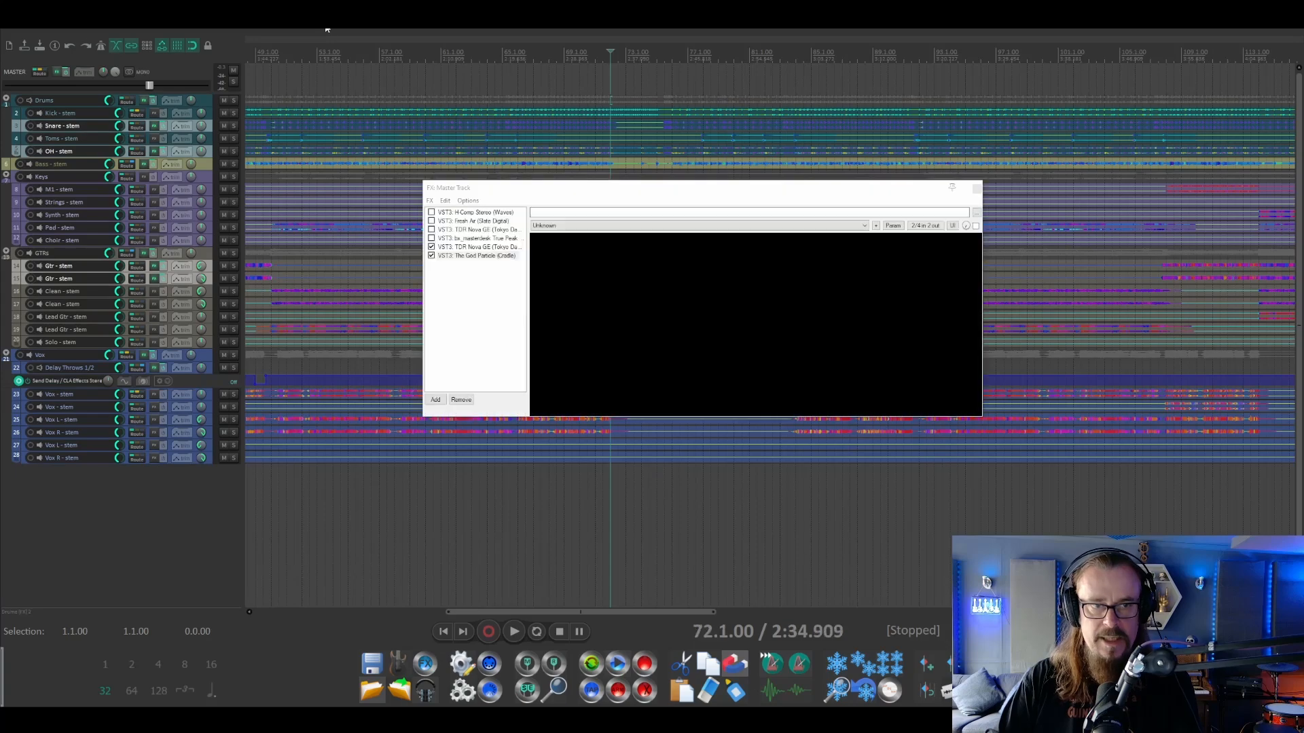
# Step: Play the next song from bar 72 and repeatedly toggle the bypass of all master effects to compare both chains
pyautogui.press('space')
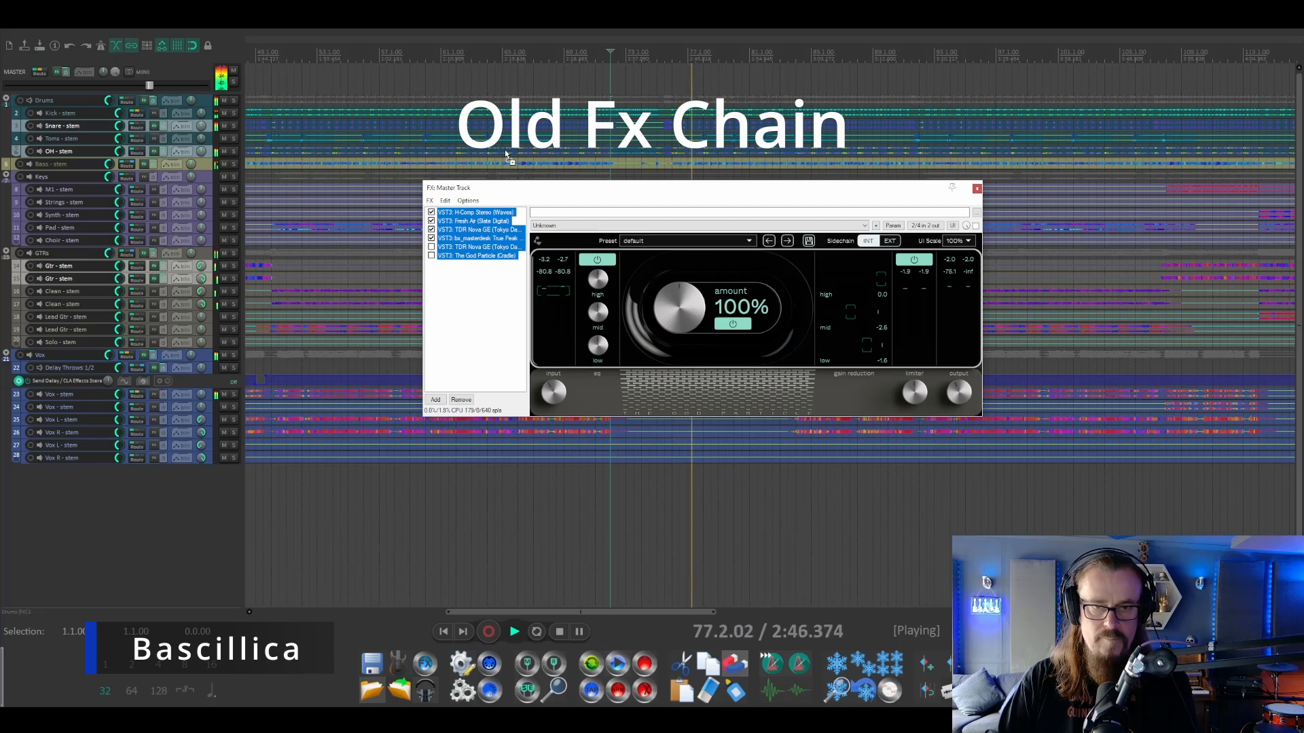
pyautogui.hotkey('ctrl', 'b')
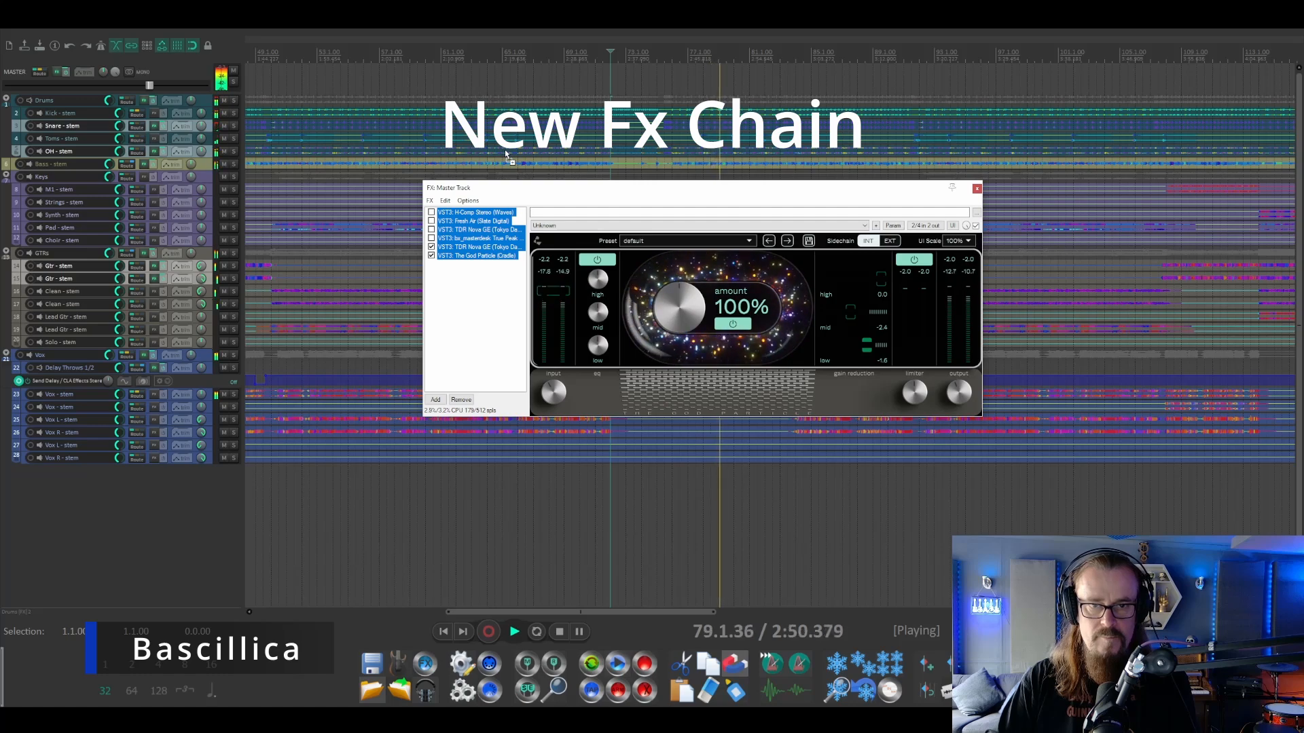
pyautogui.hotkey('ctrl', 'b')
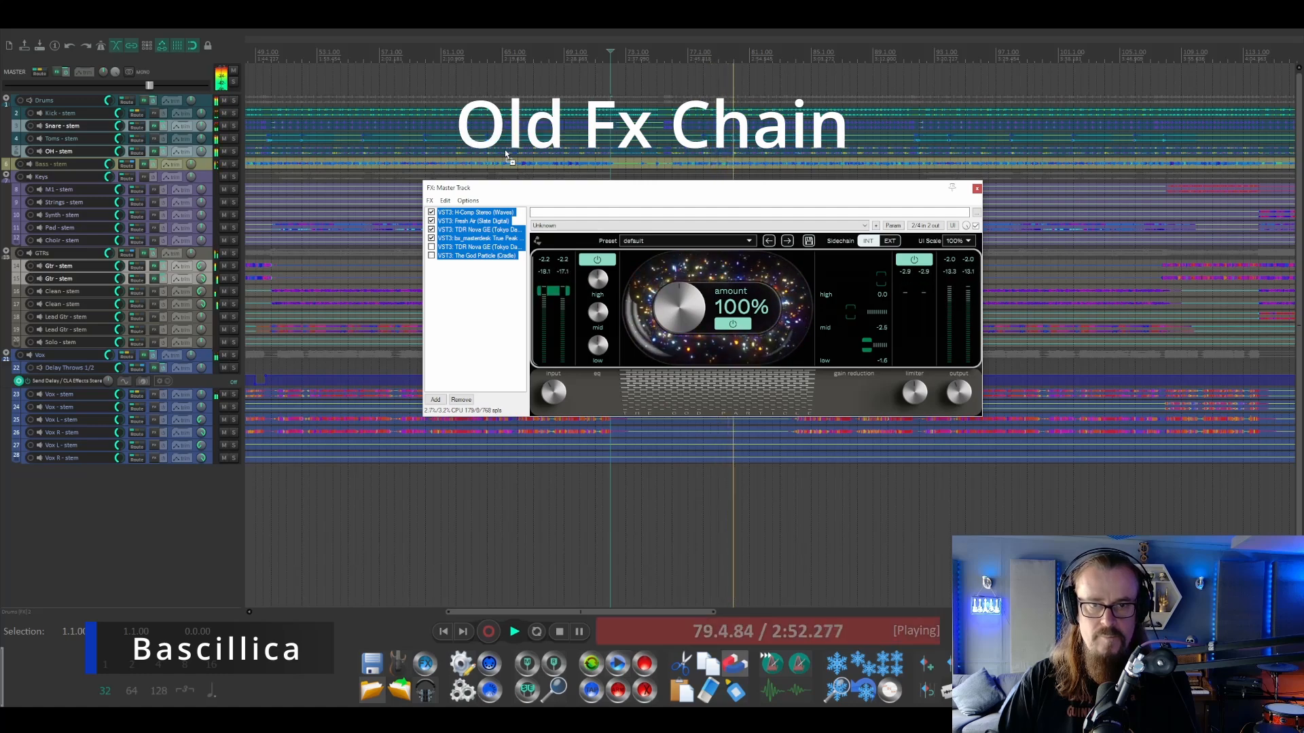
pyautogui.hotkey('ctrl', 'b')
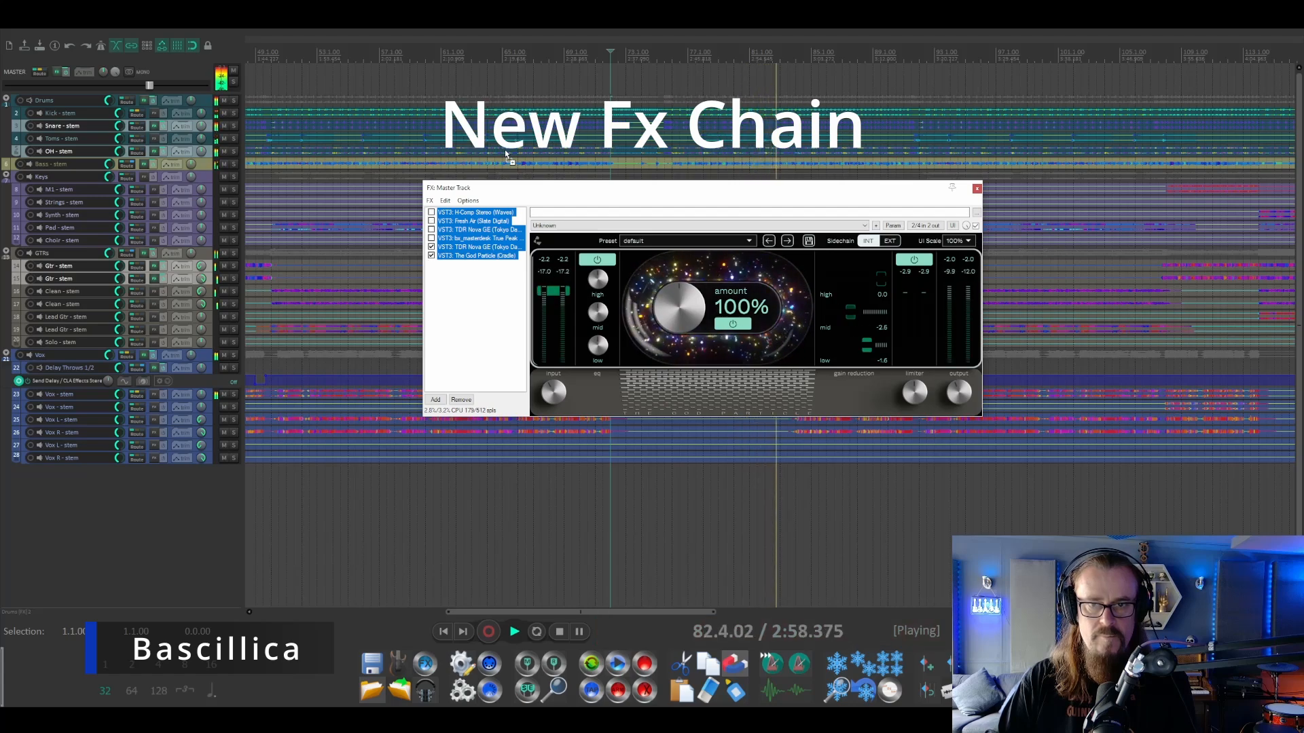
pyautogui.hotkey('ctrl', 'b')
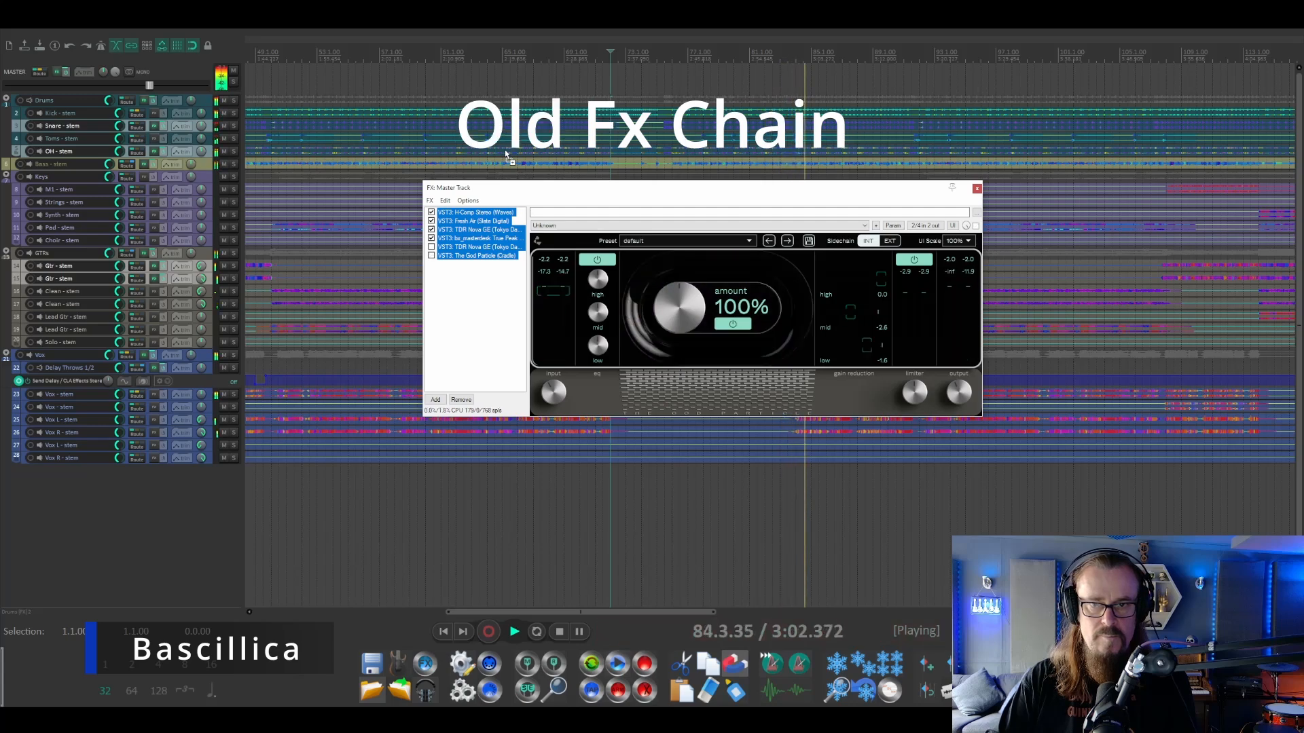
pyautogui.hotkey('ctrl', 'b')
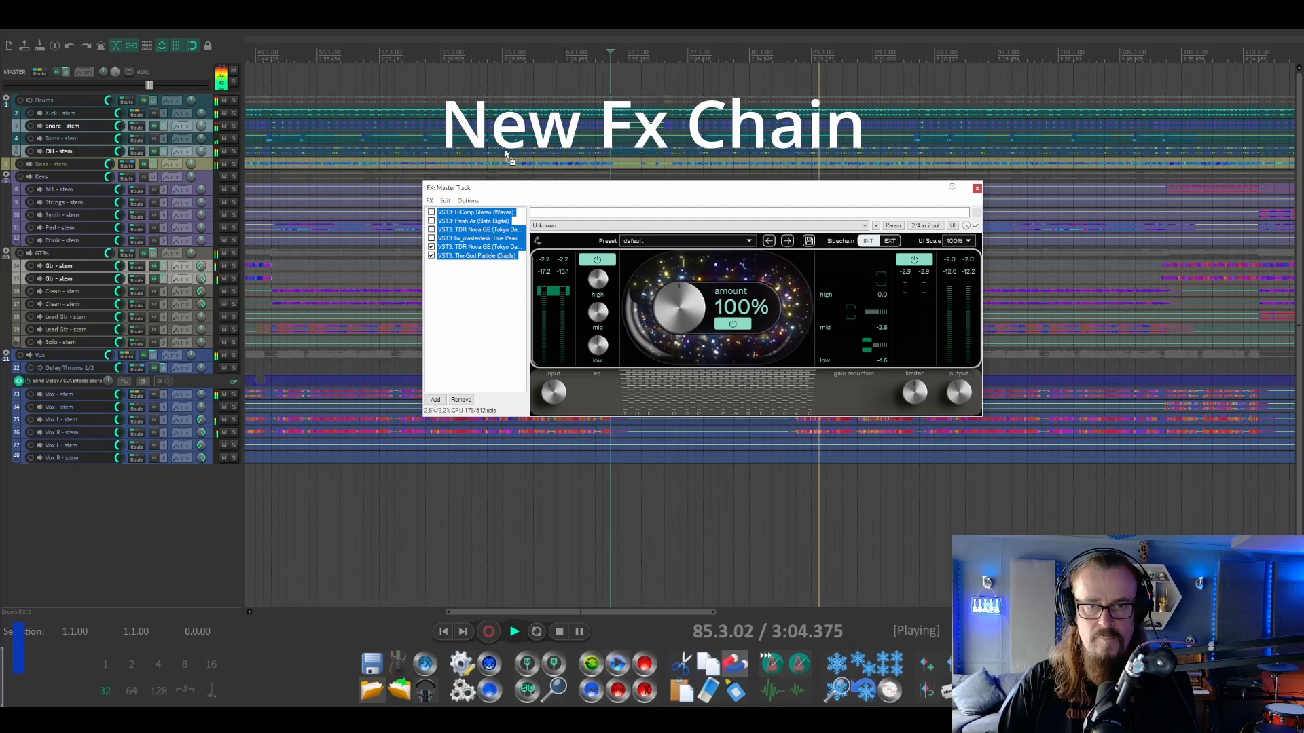
pyautogui.press('space')
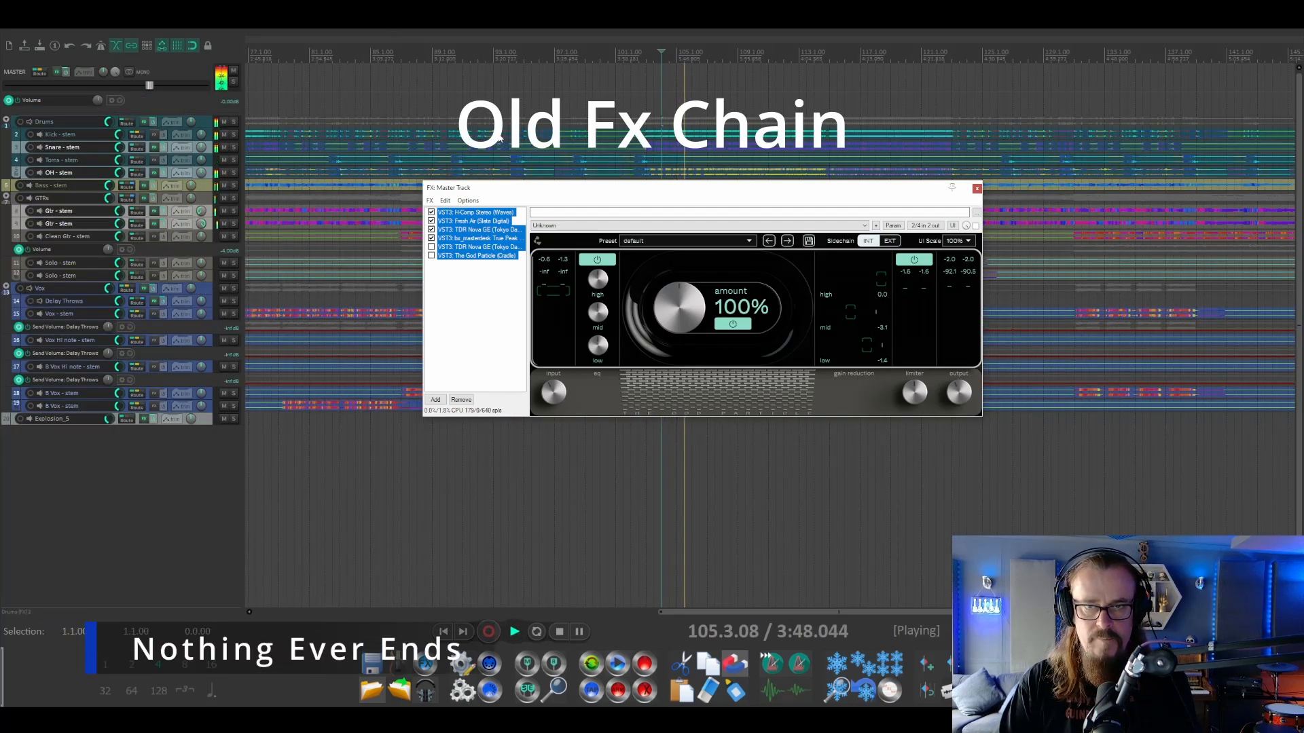
# Step: Compare the old and new master chains on the song with the Explosion track, stopping playback on the new chain
pyautogui.hotkey('ctrl', 'b')
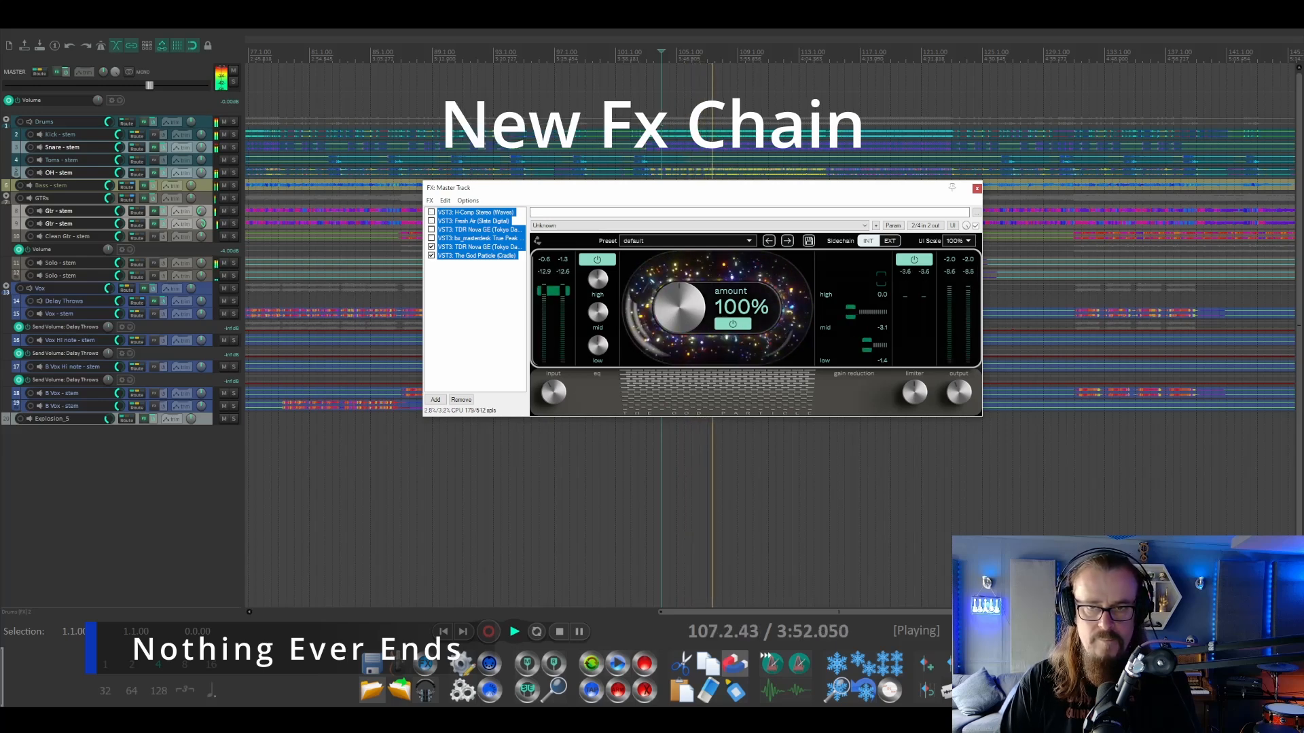
pyautogui.hotkey('ctrl', 'b')
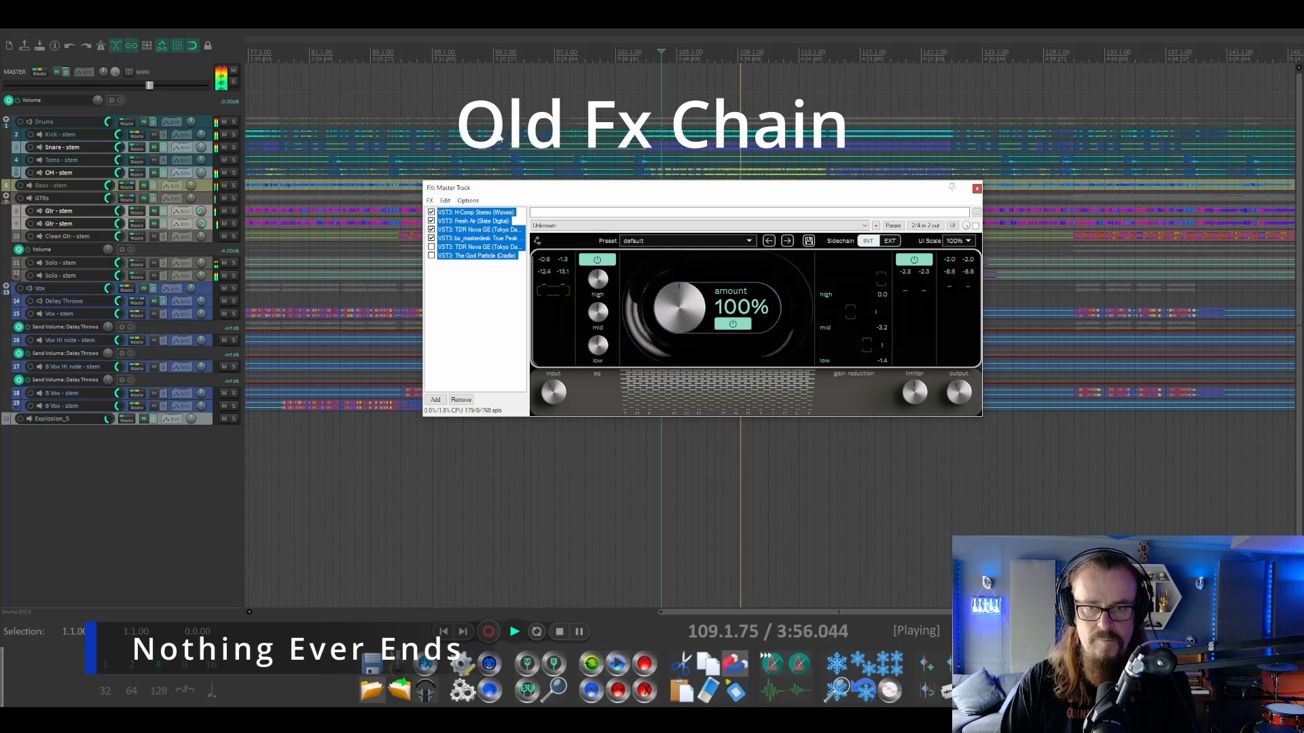
pyautogui.hotkey('ctrl', 'b')
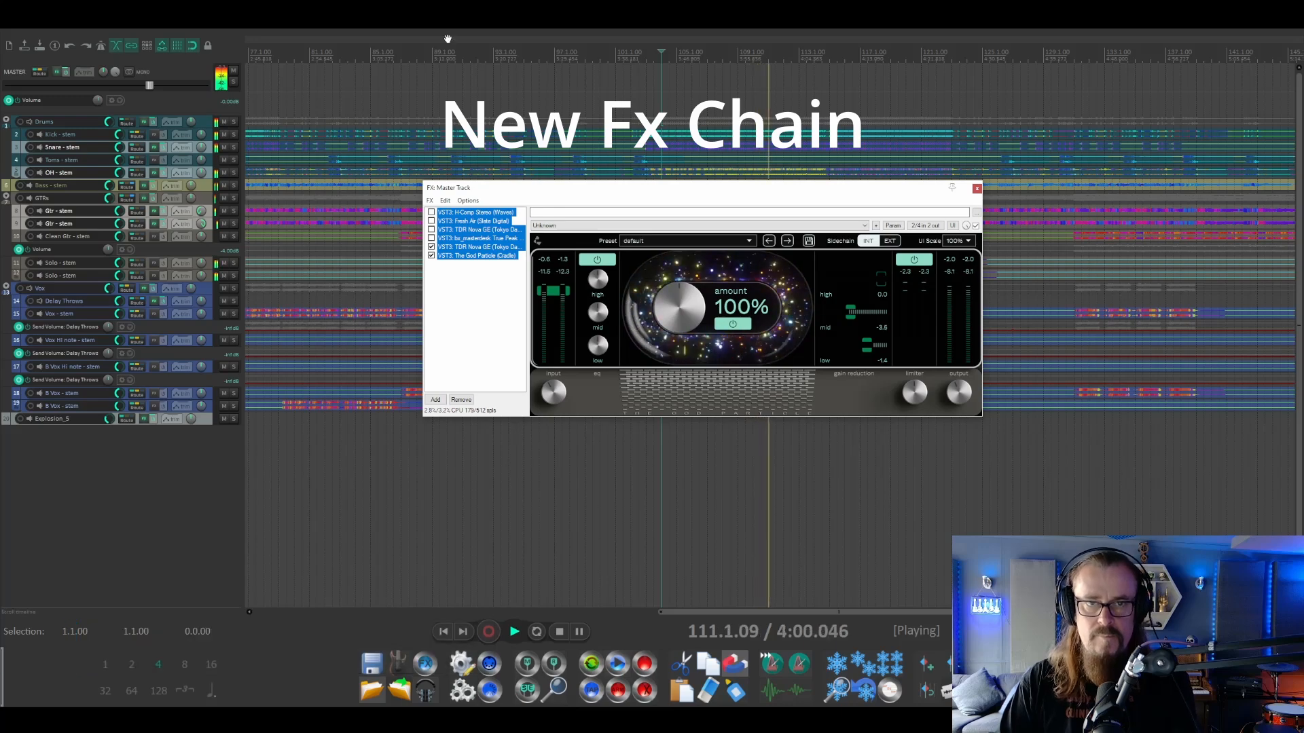
pyautogui.press('space')
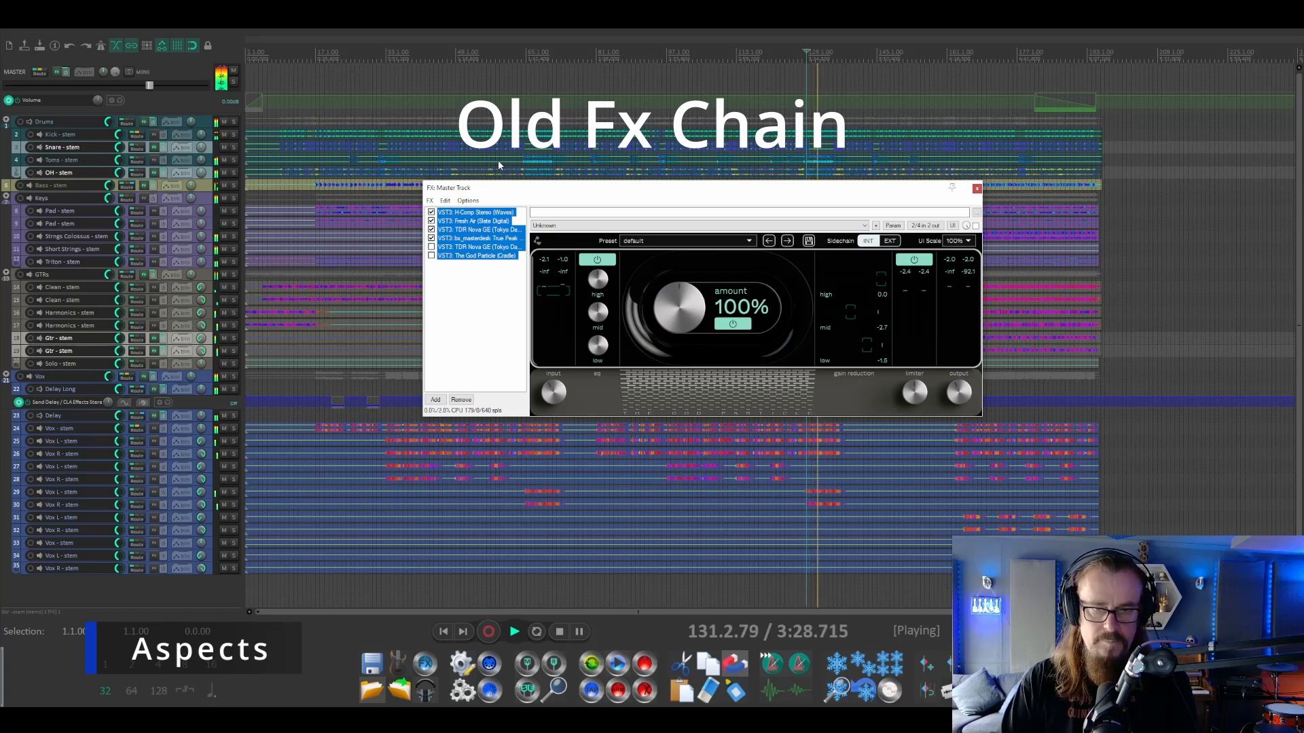
# Step: Compare the old and new master chains on the song with the Delay Long track and on the following one from bar 157
pyautogui.hotkey('ctrl', 'b')
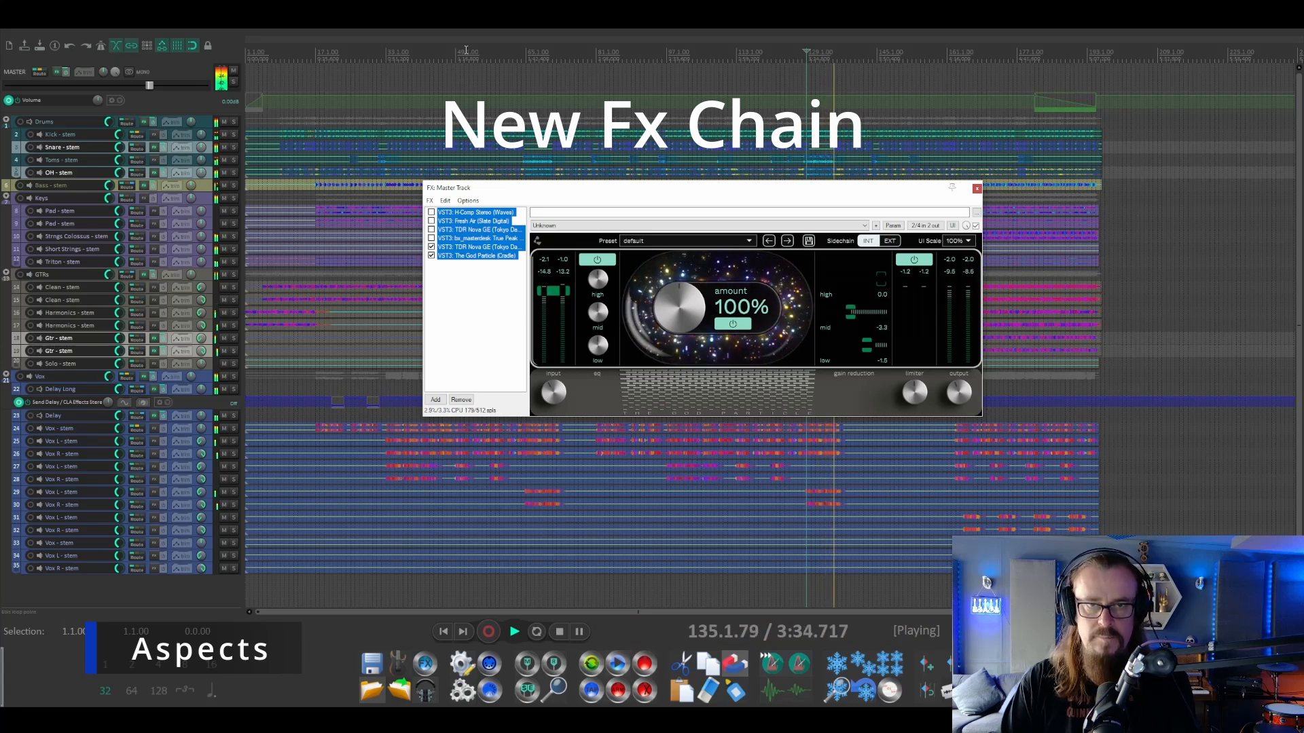
pyautogui.press('space')
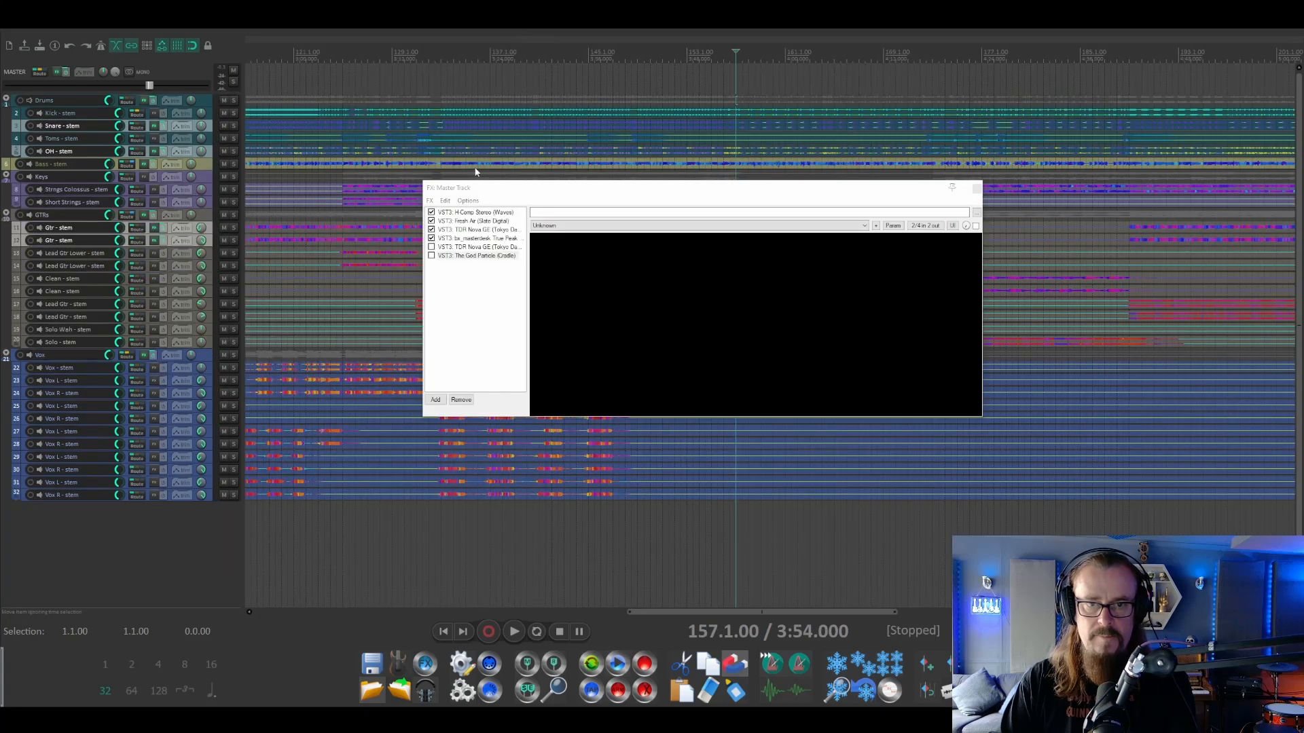
pyautogui.press('space')
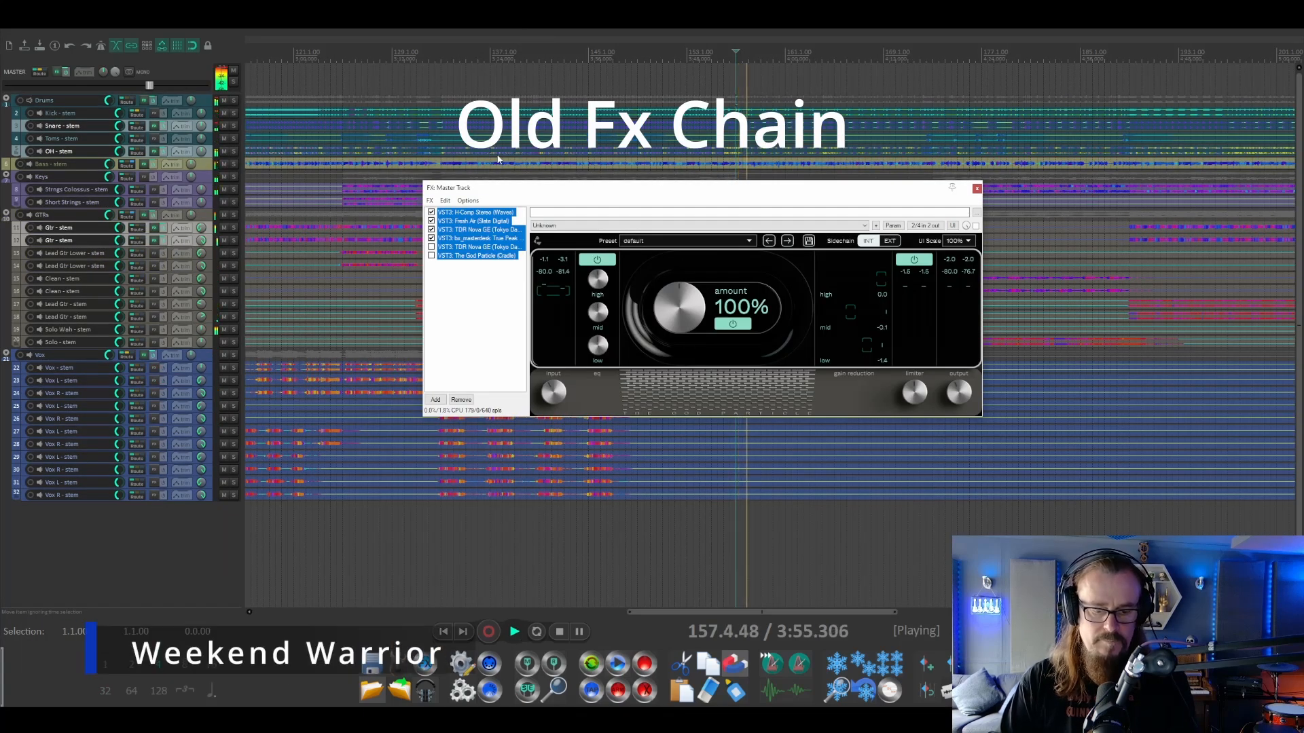
pyautogui.hotkey('ctrl', 'b')
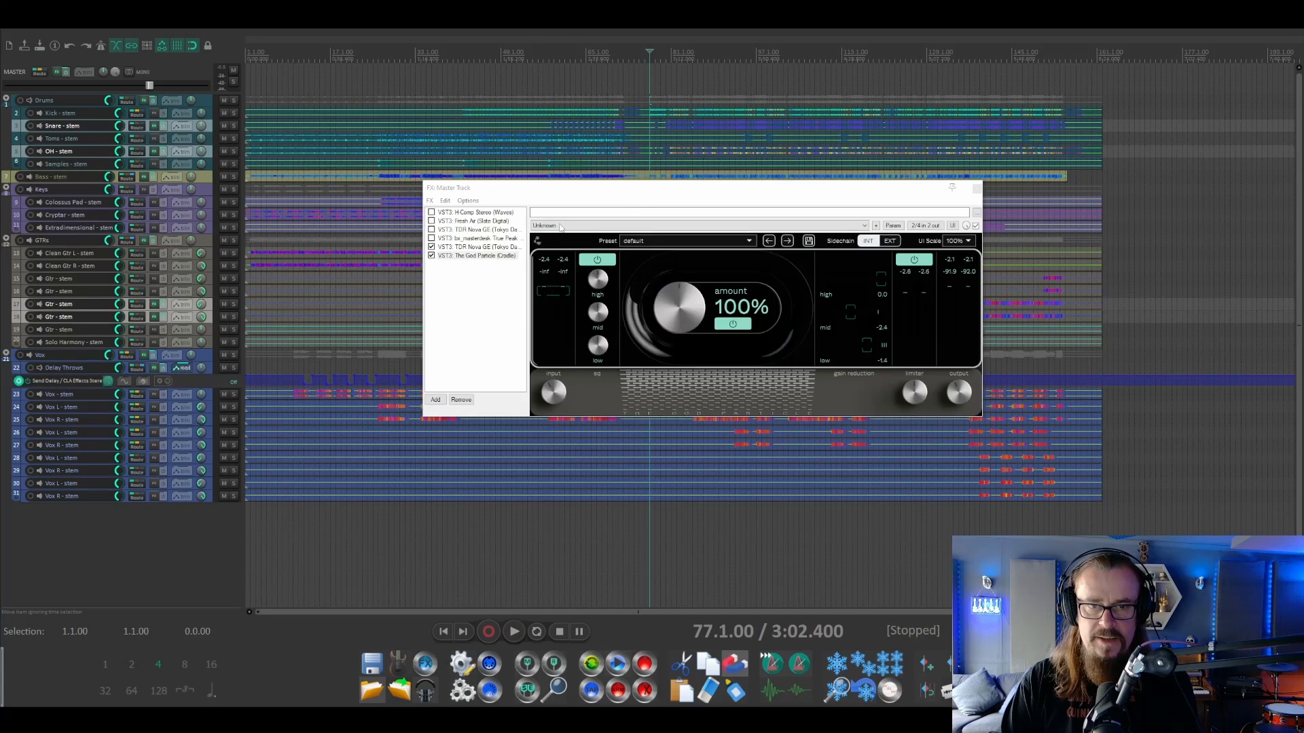
# Step: Select all six master effects in the next song, play from bar 77, and toggle their bypass to compare the chains
pyautogui.moveTo(462, 291); pyautogui.dragTo(502, 142)
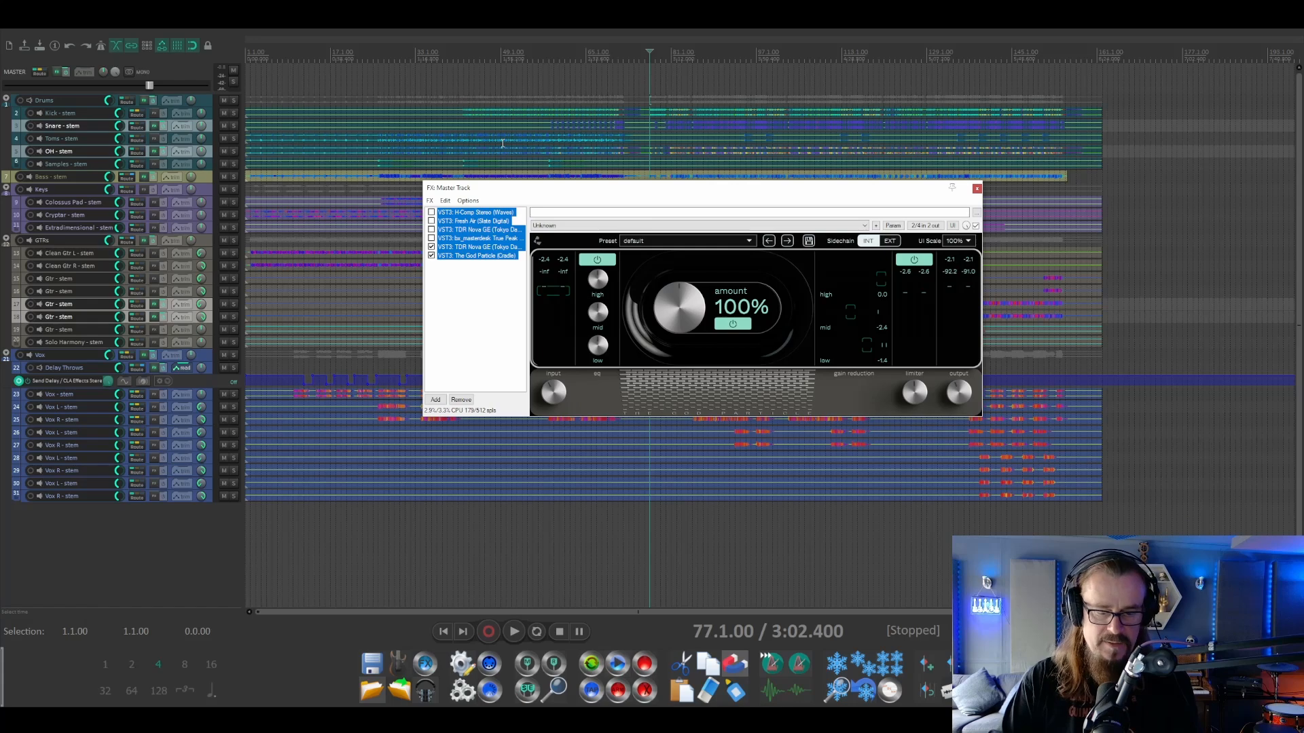
pyautogui.press('space')
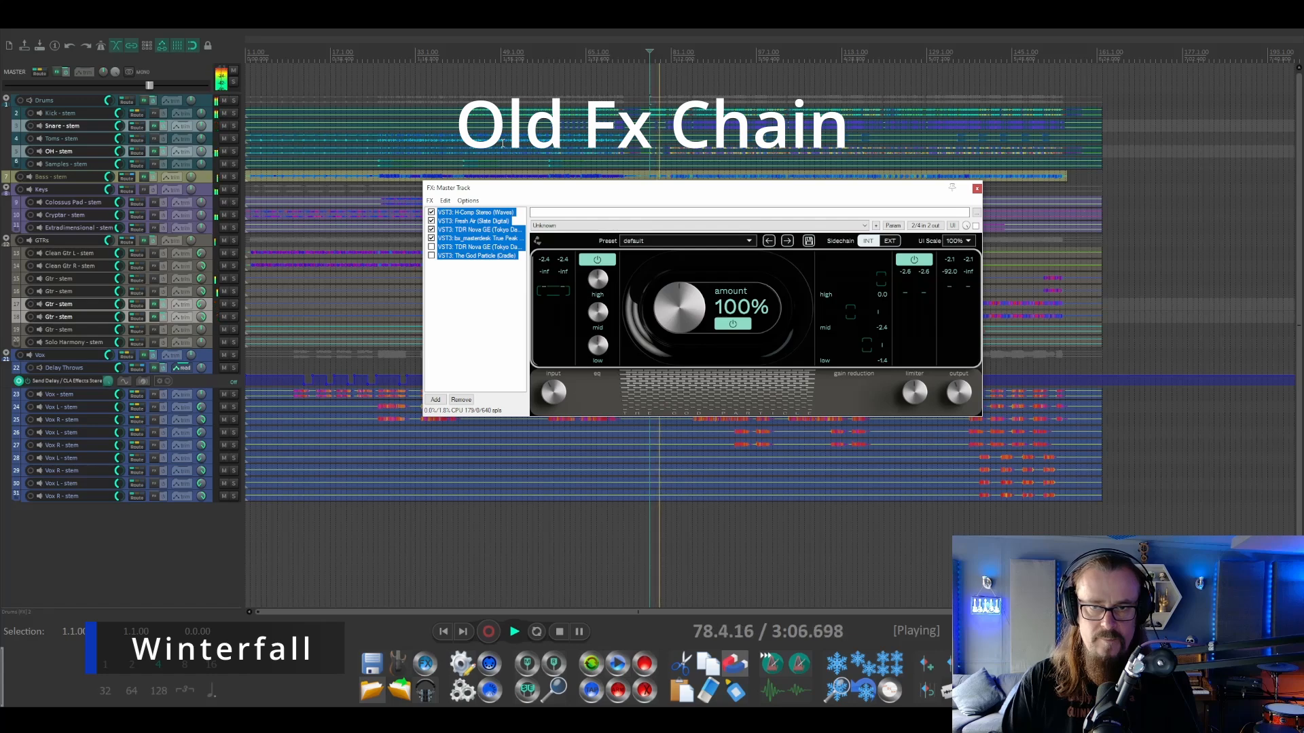
pyautogui.hotkey('ctrl', 'b')
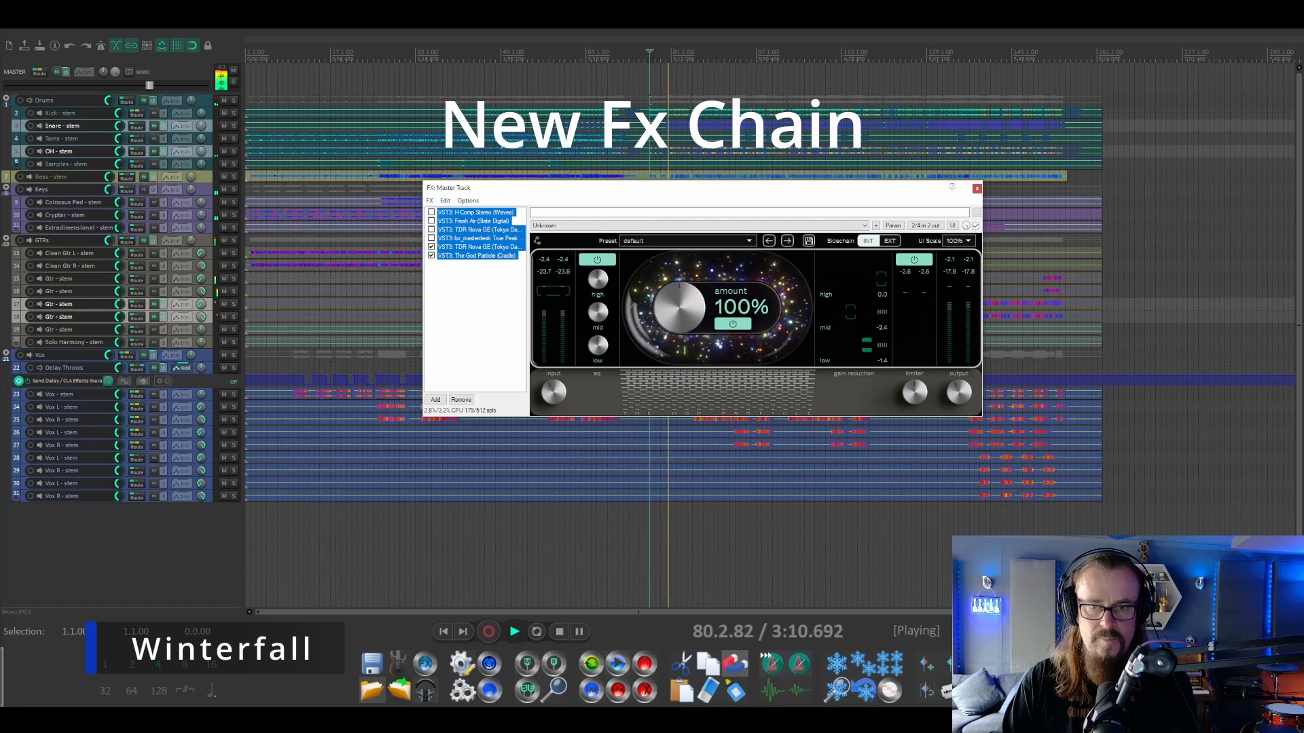
pyautogui.press('space')
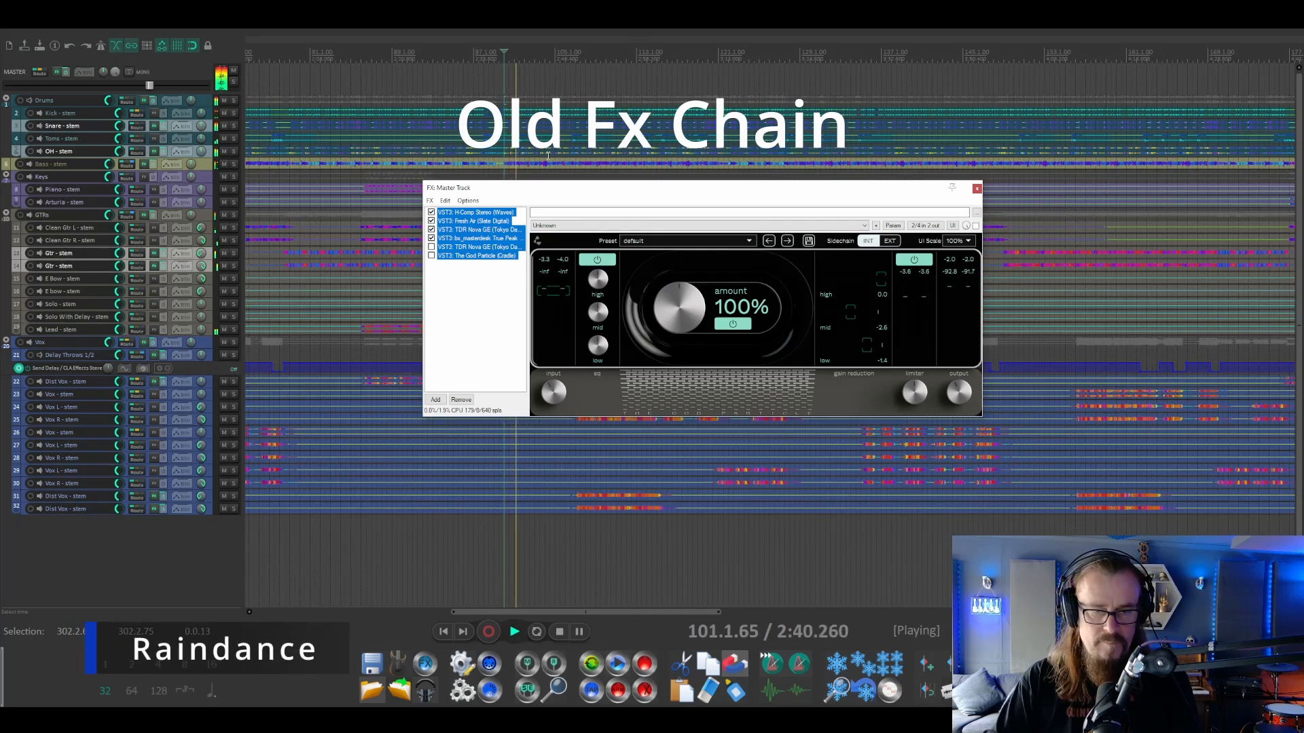
# Step: Toggle all master effects between the old and new chains on the song playing from bar 100, stopping on the new chain
pyautogui.hotkey('ctrl', 'b')
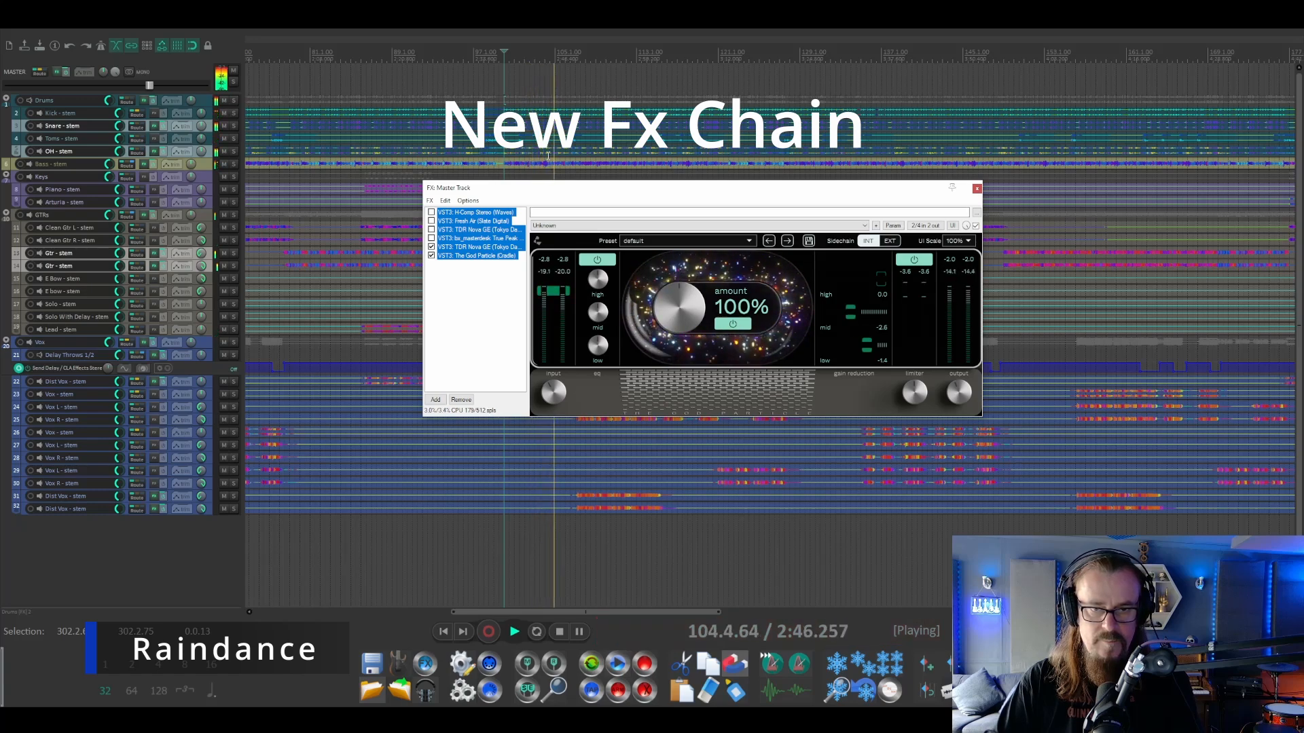
pyautogui.hotkey('ctrl', 'b')
pyautogui.hotkey('ctrl', 'b')
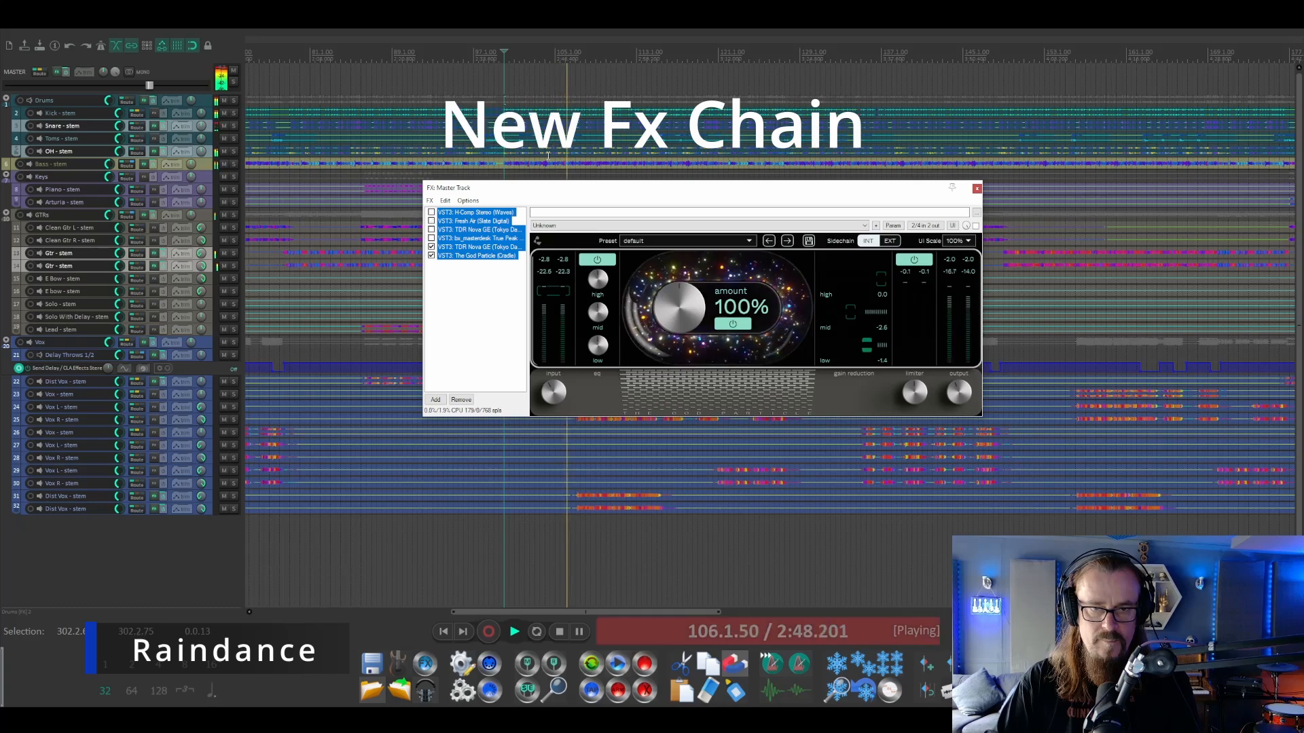
pyautogui.press('space')
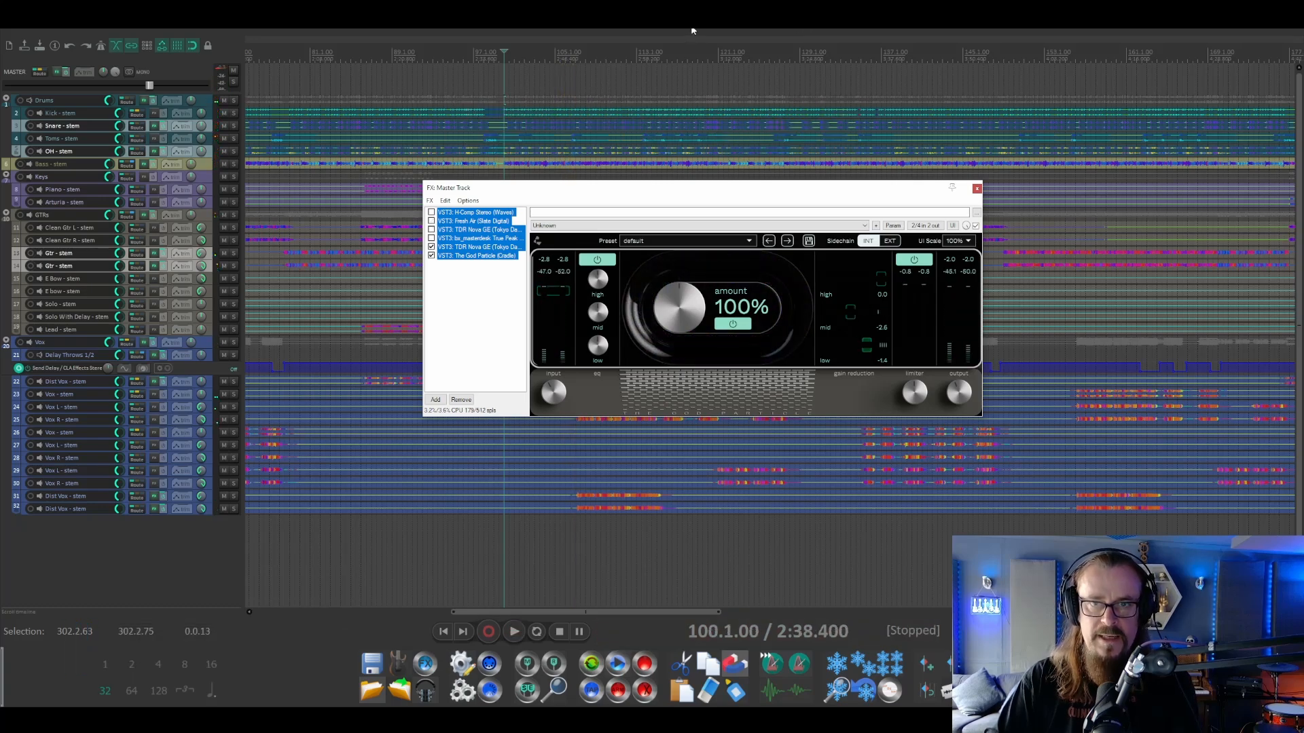
# Step: Switch to the song cued at bar 45, select all six master effects, and toggle their bypass during playback to compare the chains
pyautogui.click(693, 31)
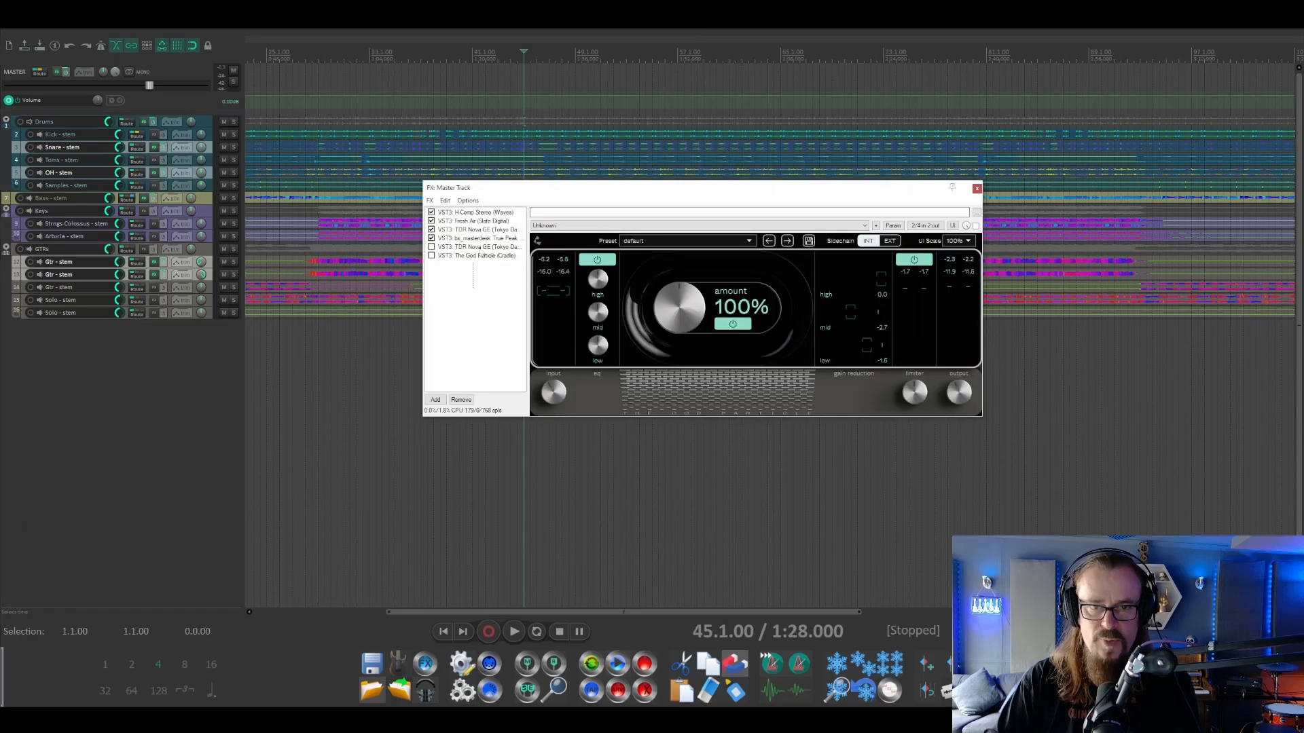
pyautogui.hotkey('ctrl', 'a')
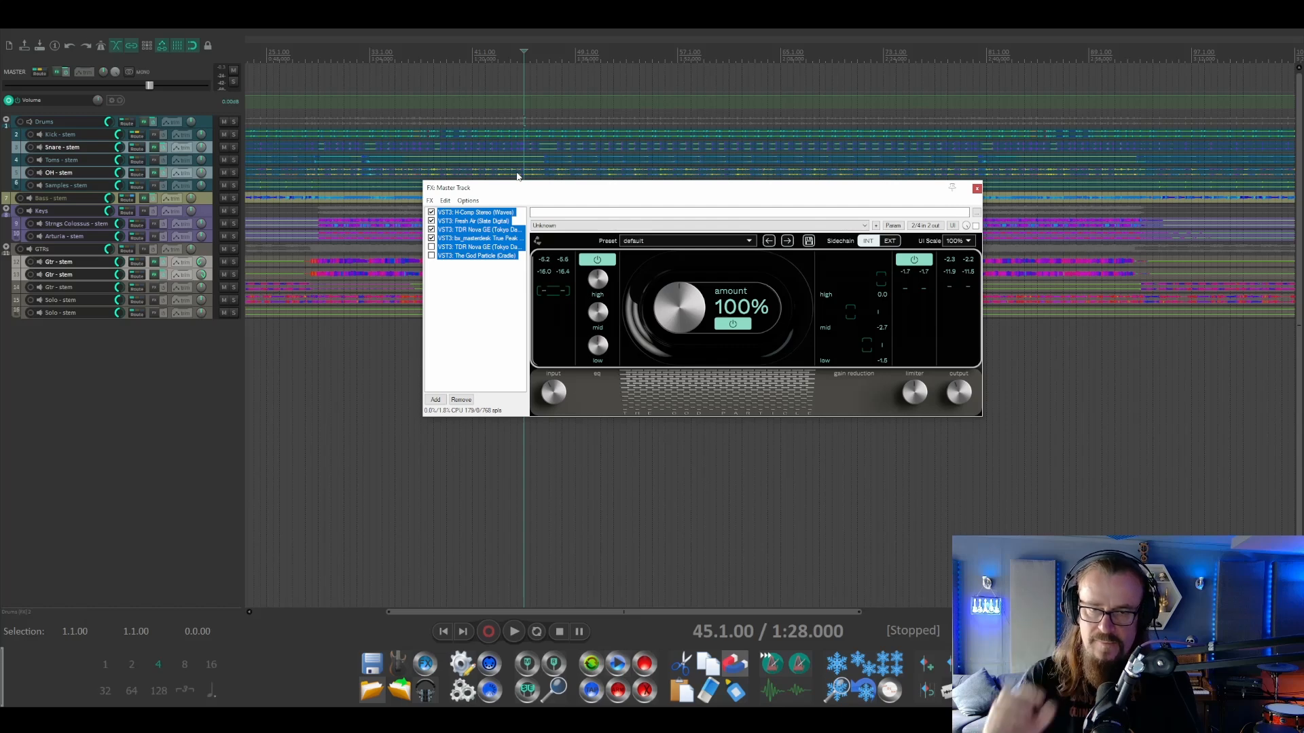
pyautogui.press('space')
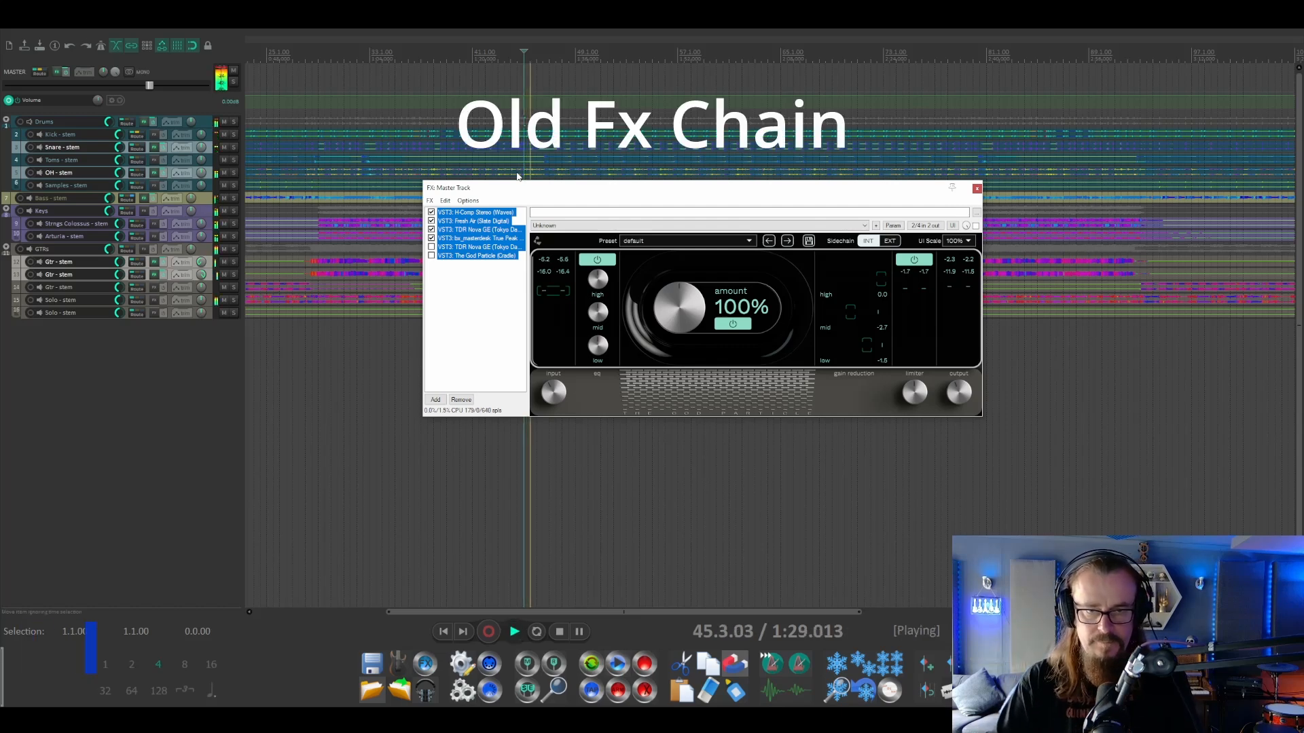
pyautogui.hotkey('ctrl', 'b')
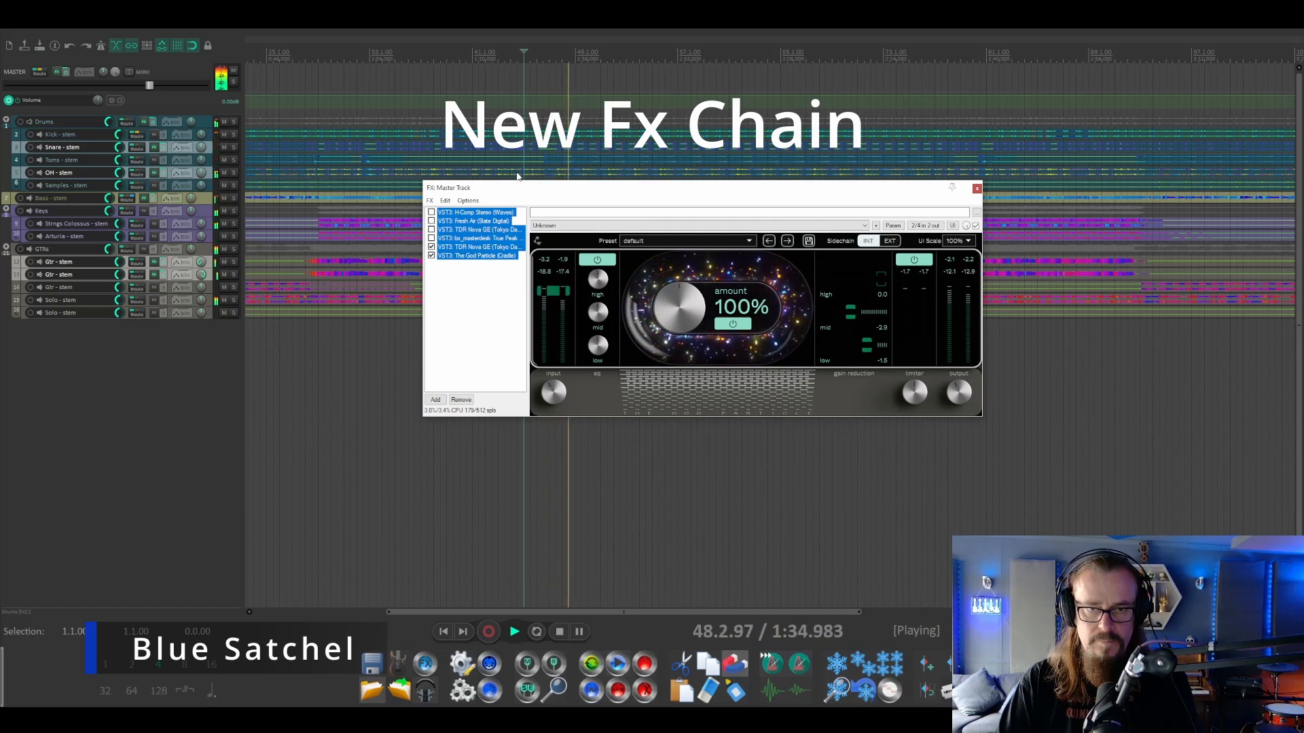
pyautogui.hotkey('ctrl', 'b')
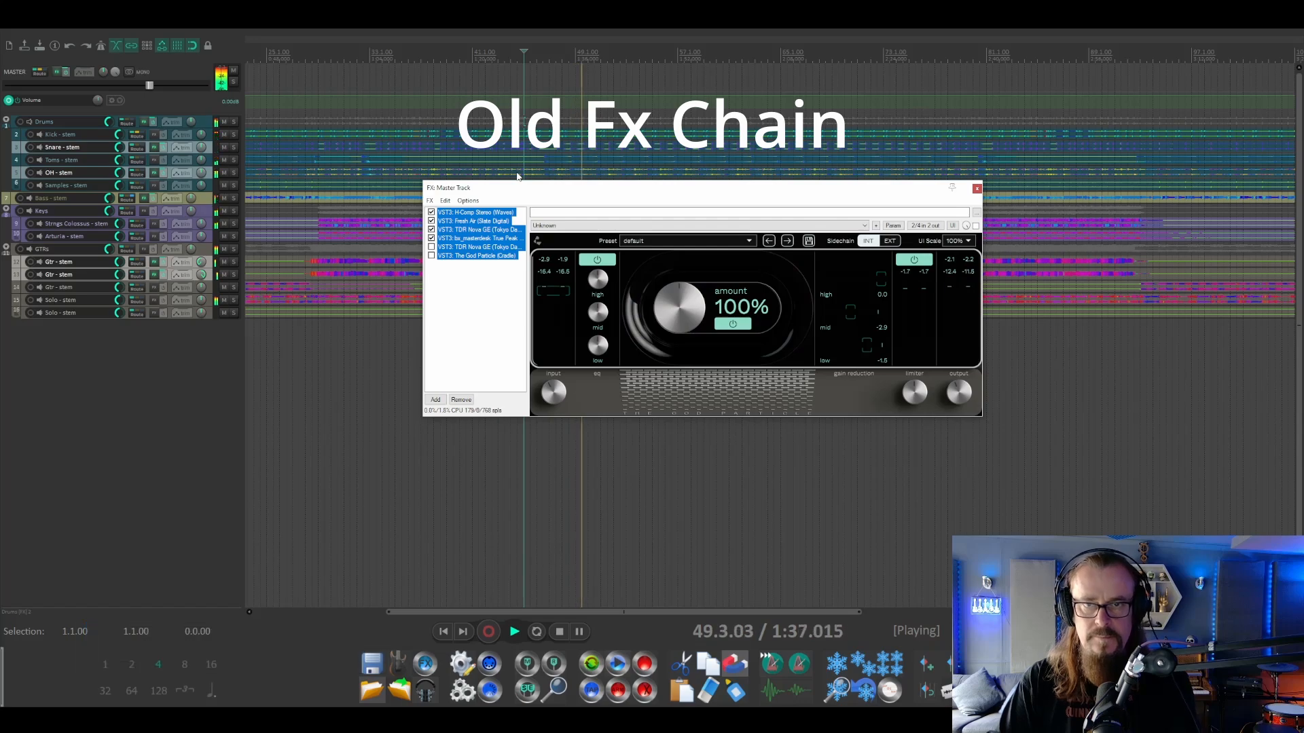
pyautogui.press('space')
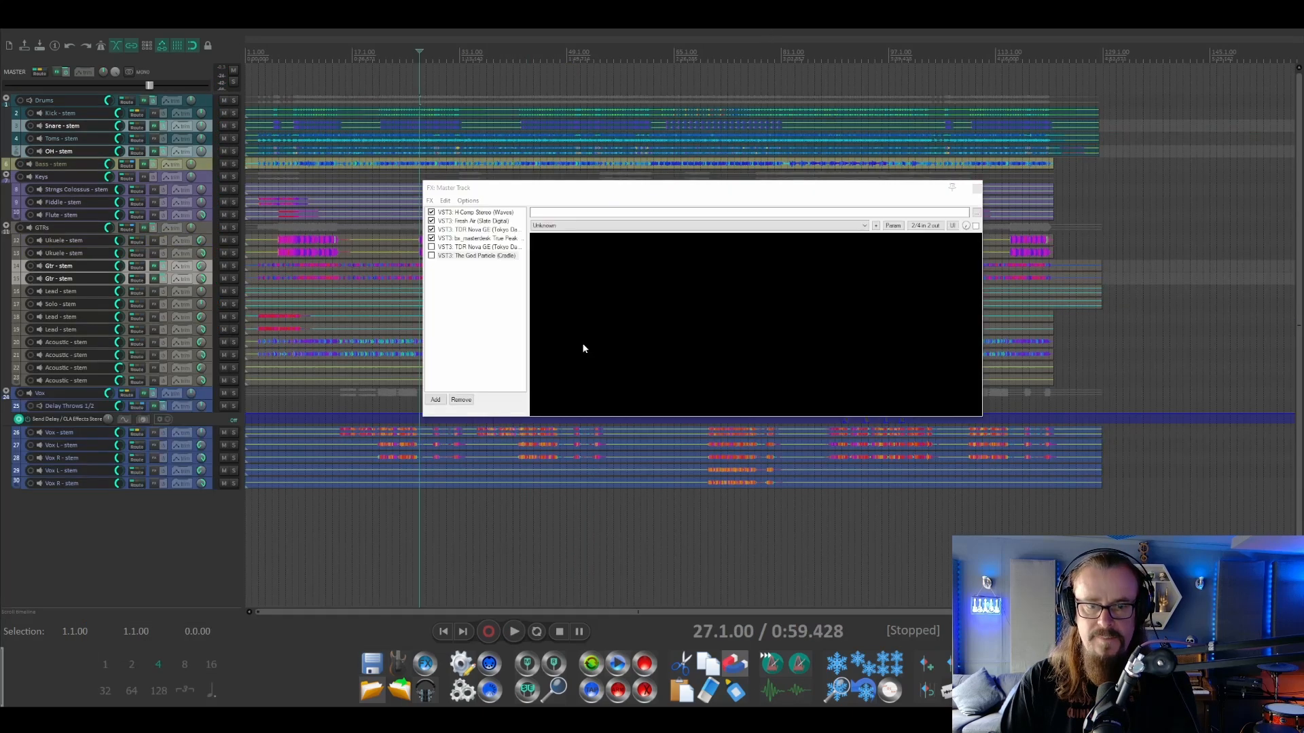
# Step: Play the song with the ukulele and fiddle tracks from bar 27, toggling between the old and new master chains
pyautogui.press('space')
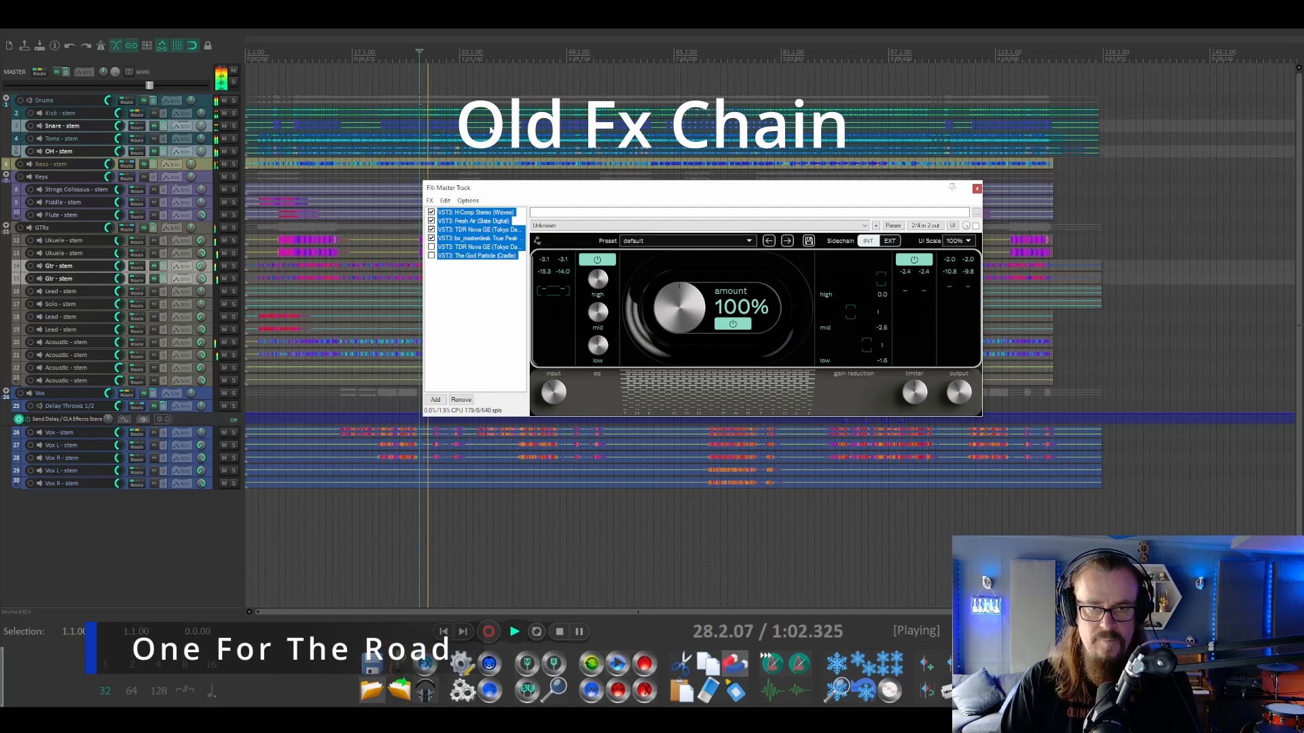
pyautogui.hotkey('ctrl', 'b')
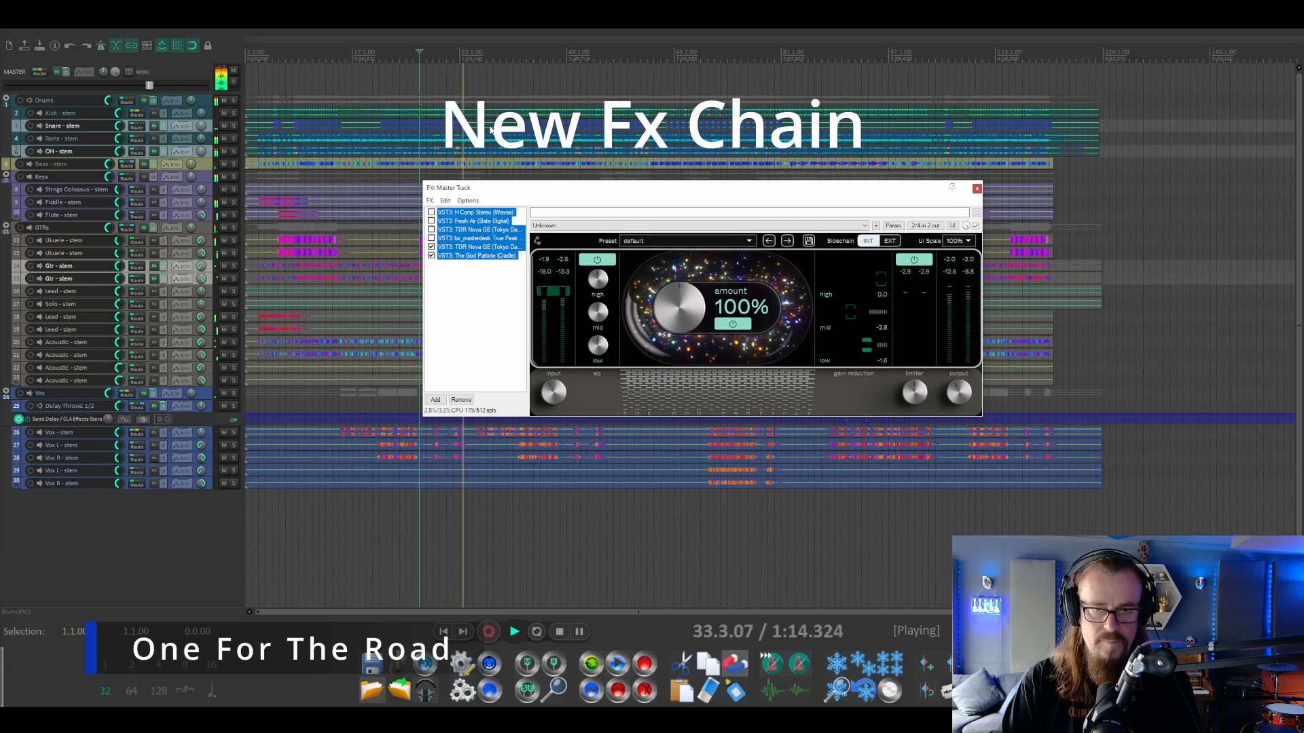
pyautogui.hotkey('ctrl', 'b')
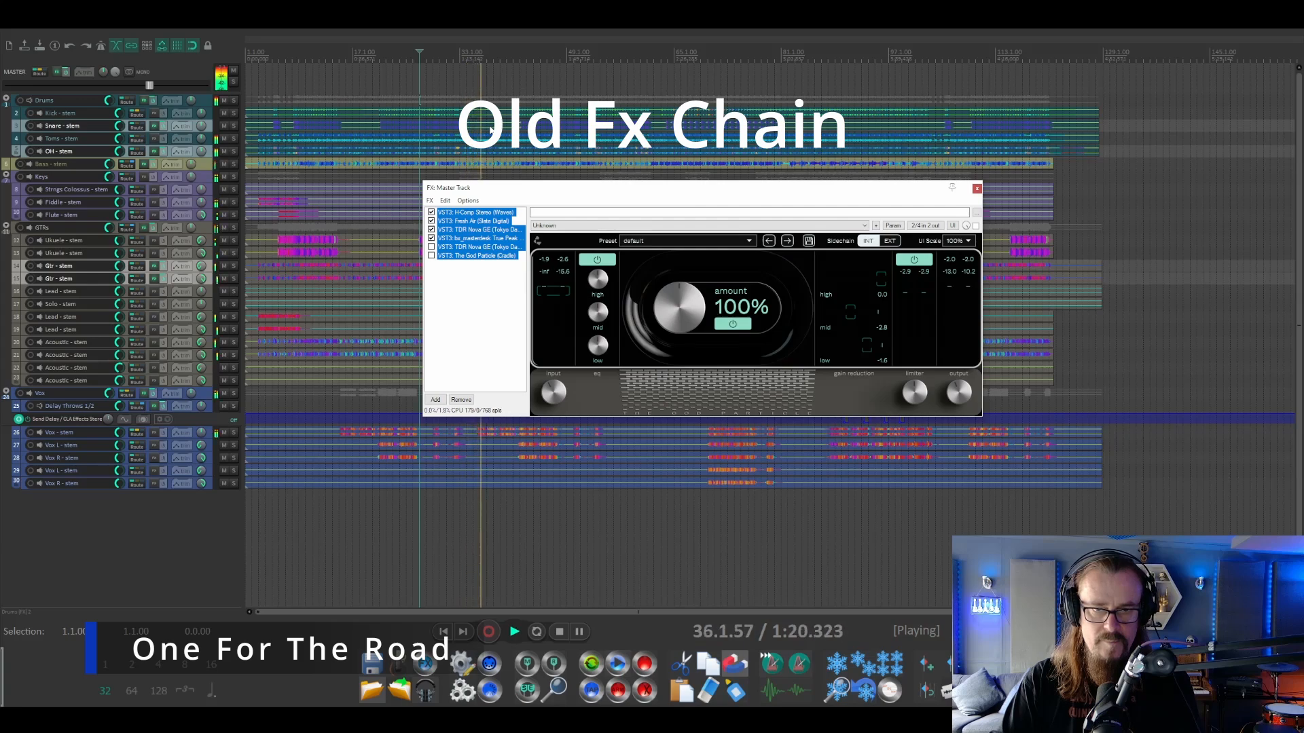
pyautogui.hotkey('ctrl', 'b')
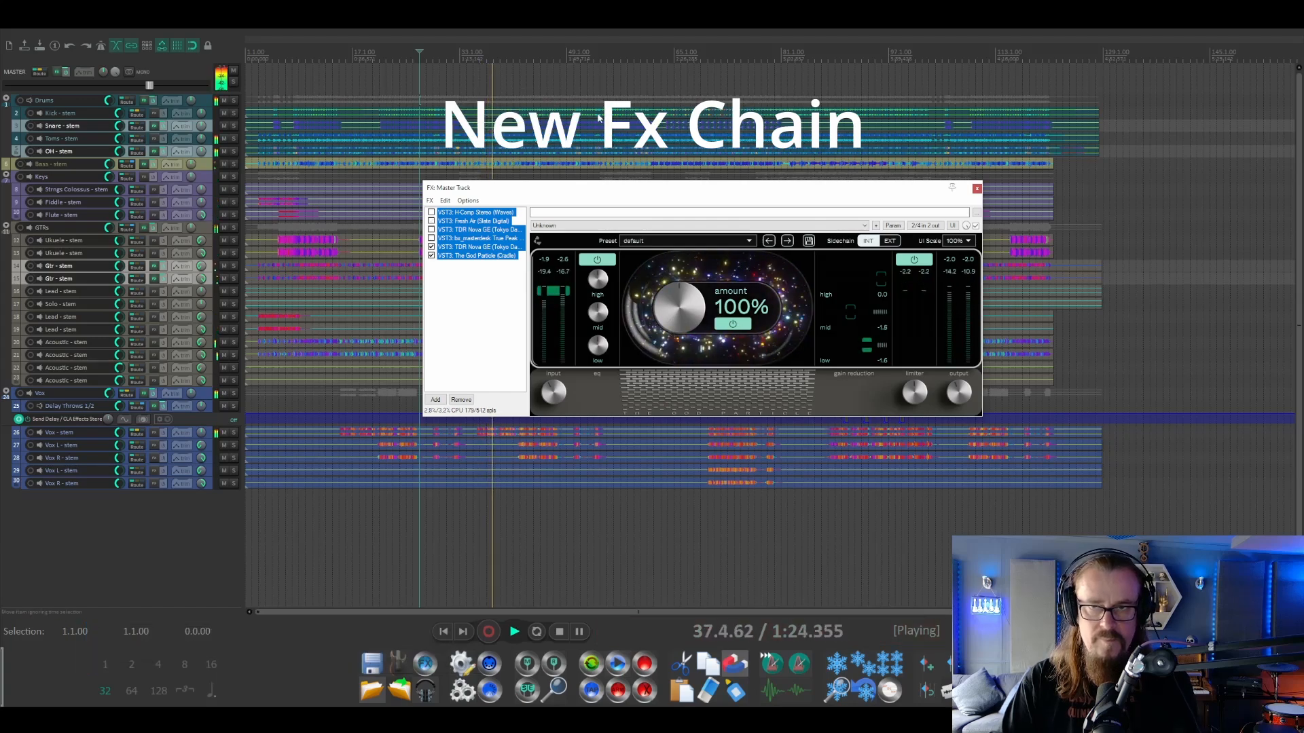
pyautogui.press('space')
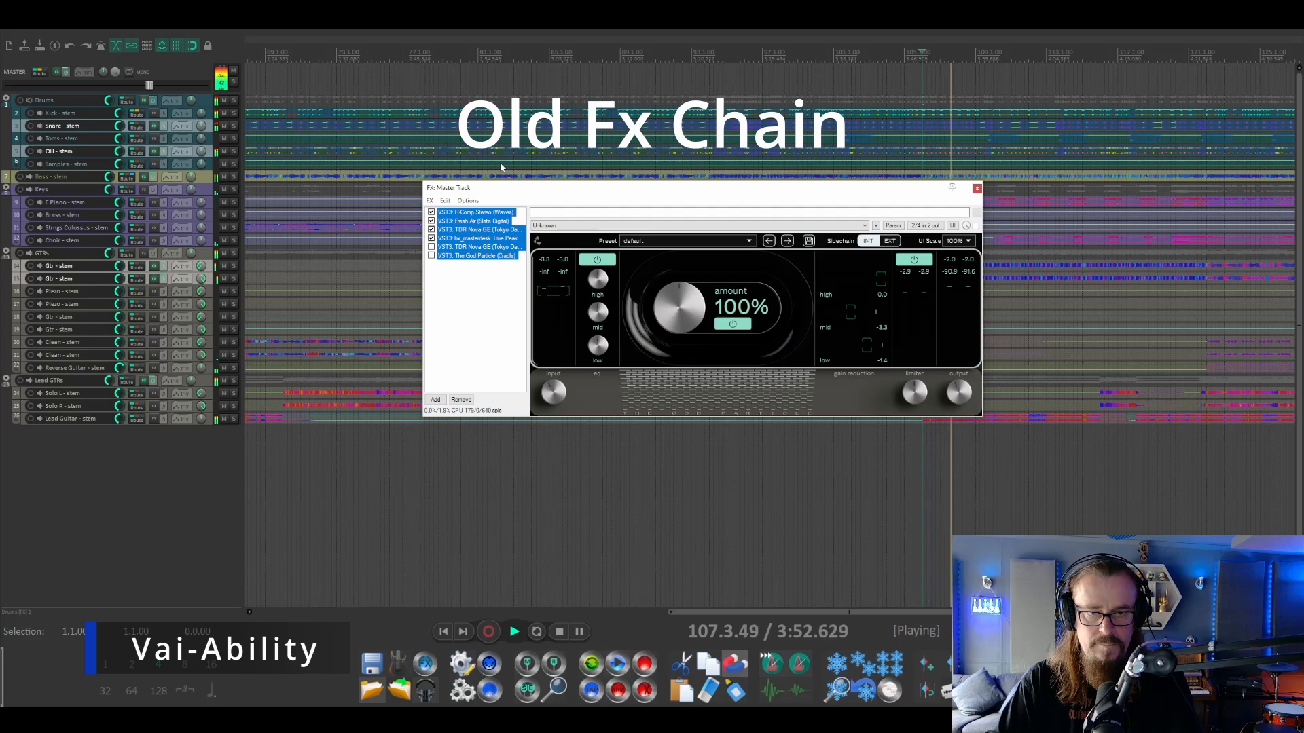
# Step: Compare both master chains on the instrumental with Solo L and R tracks and on the song playing from bar 83
pyautogui.hotkey('ctrl', 'b')
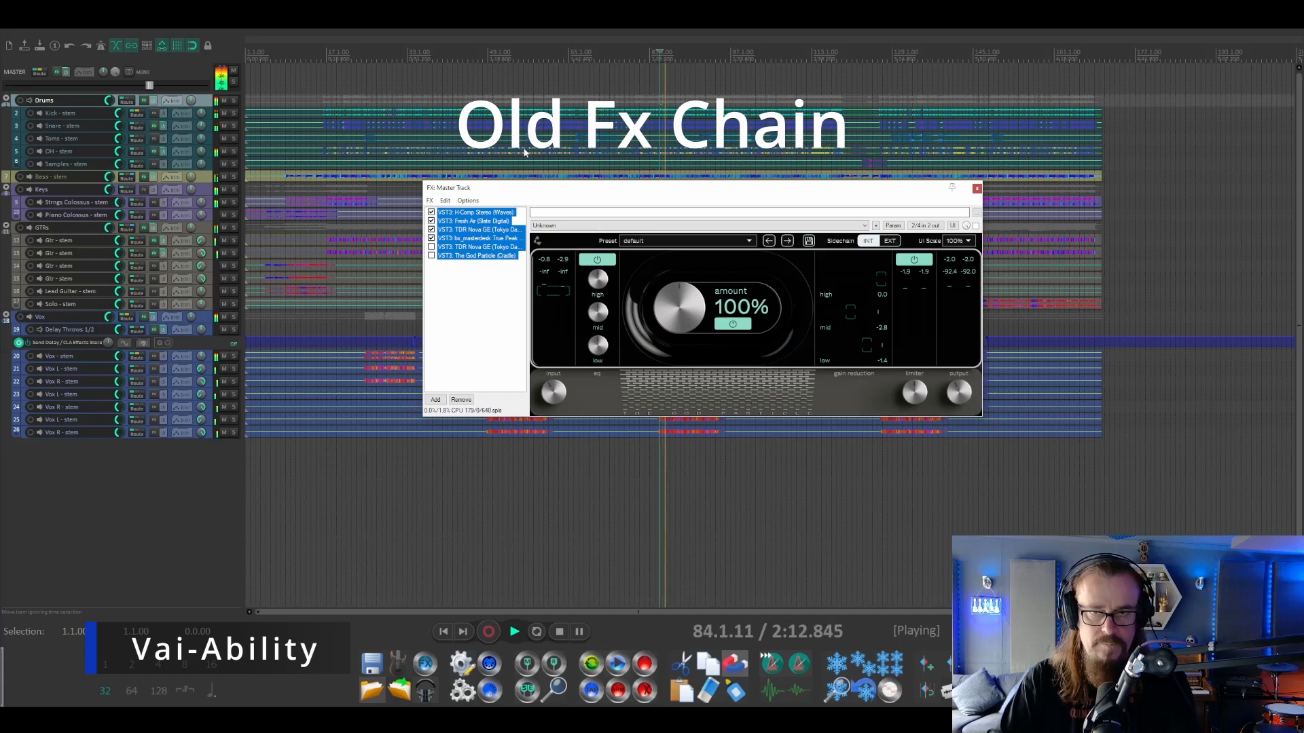
pyautogui.hotkey('ctrl', 'b')
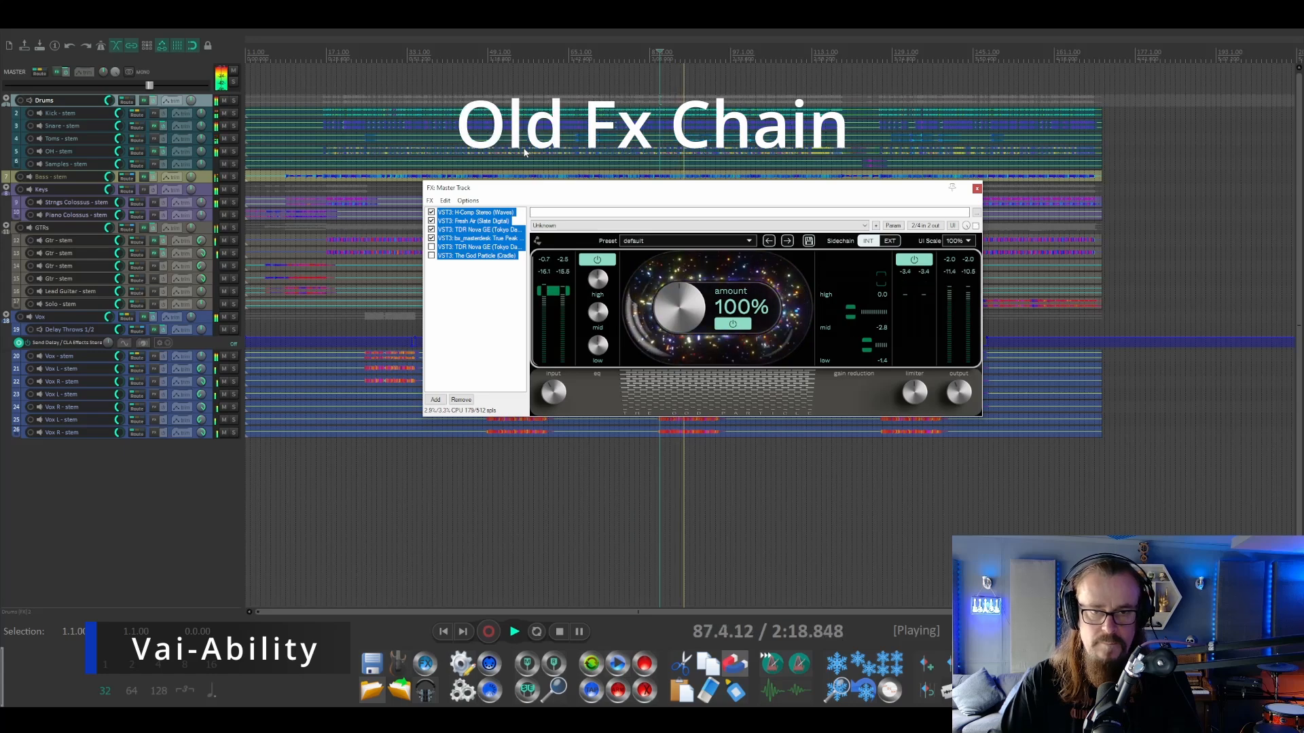
pyautogui.hotkey('ctrl', 'b')
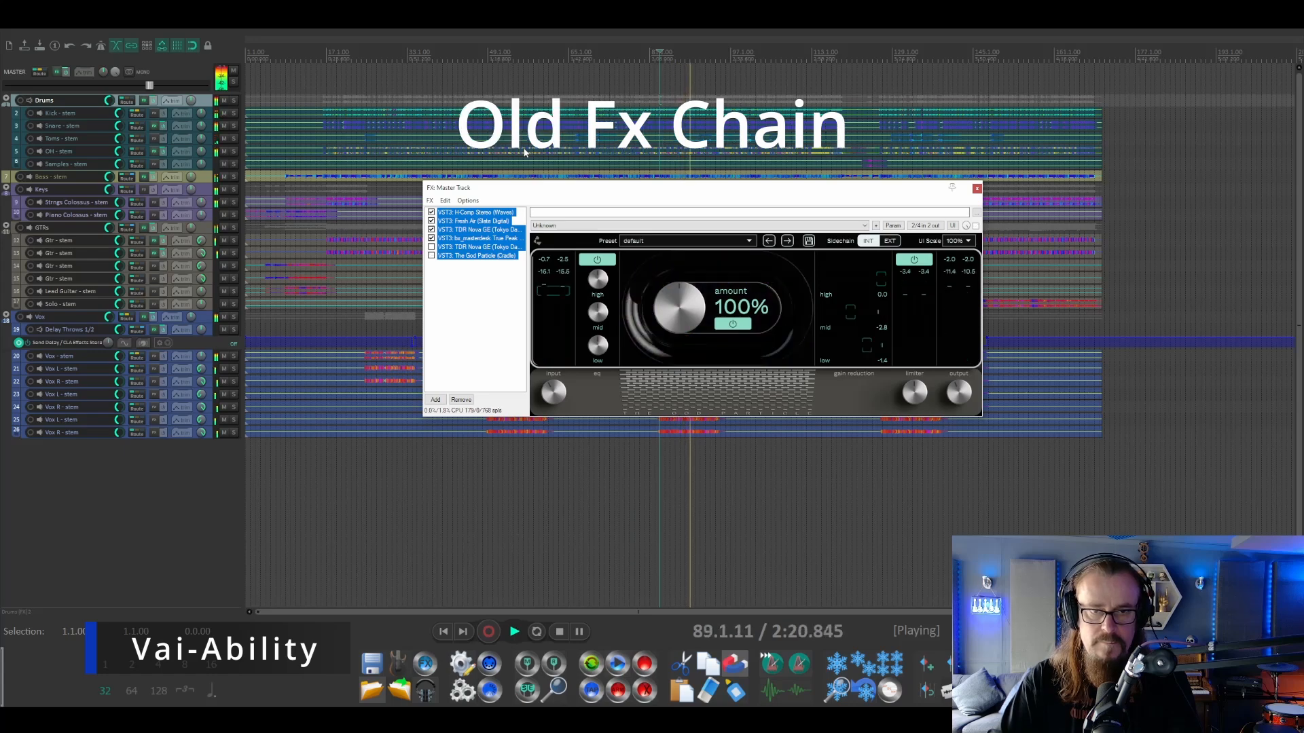
pyautogui.hotkey('ctrl', 'b')
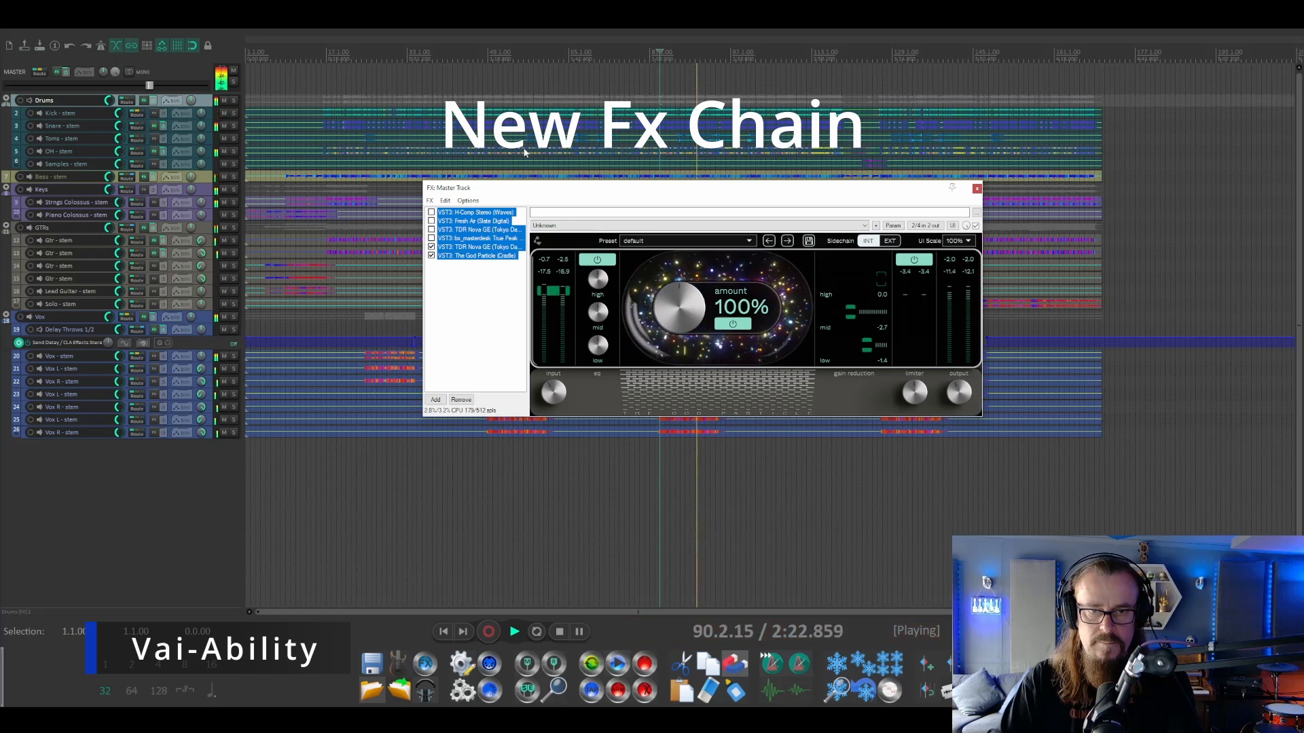
pyautogui.press('space')
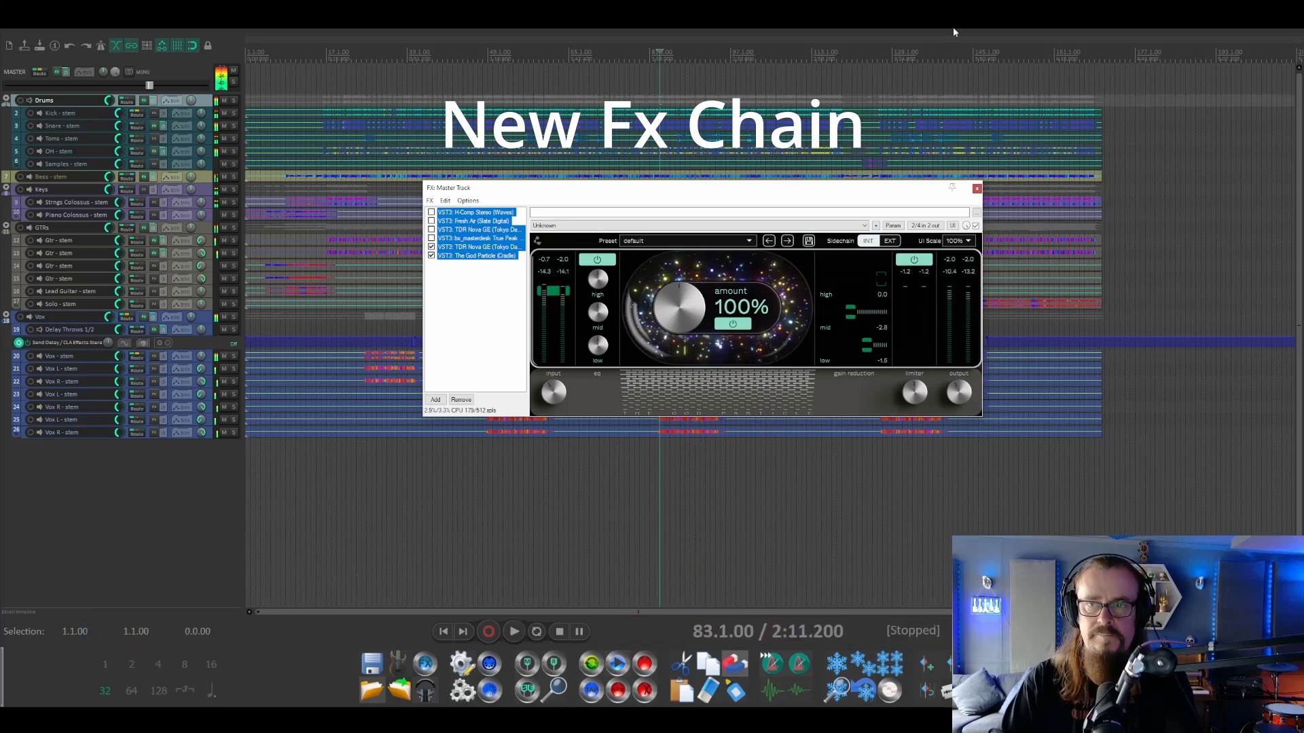
# Step: Select all master effects in the song cued at bar 67, enable the old chain, and play it for comparison
pyautogui.click(959, 29)
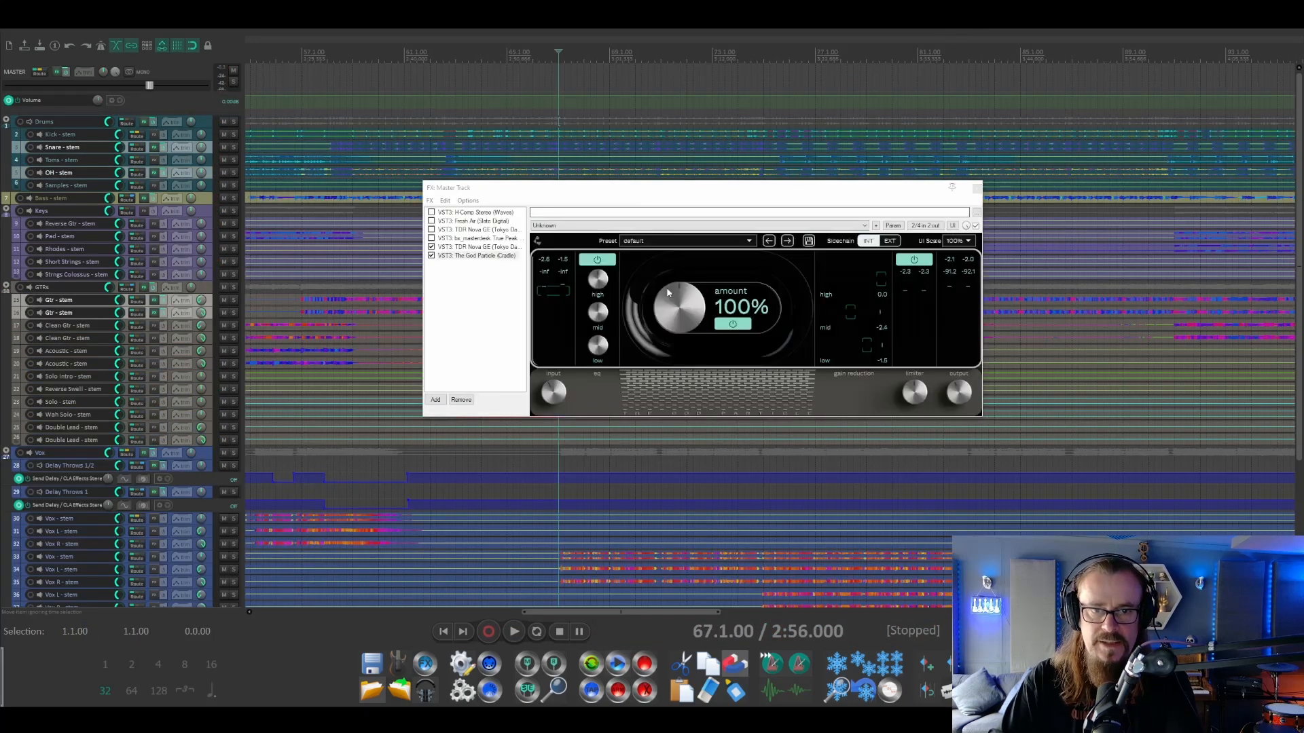
pyautogui.moveTo(449, 287); pyautogui.dragTo(523, 155)
pyautogui.hotkey('ctrl', 'b')
pyautogui.press('space')
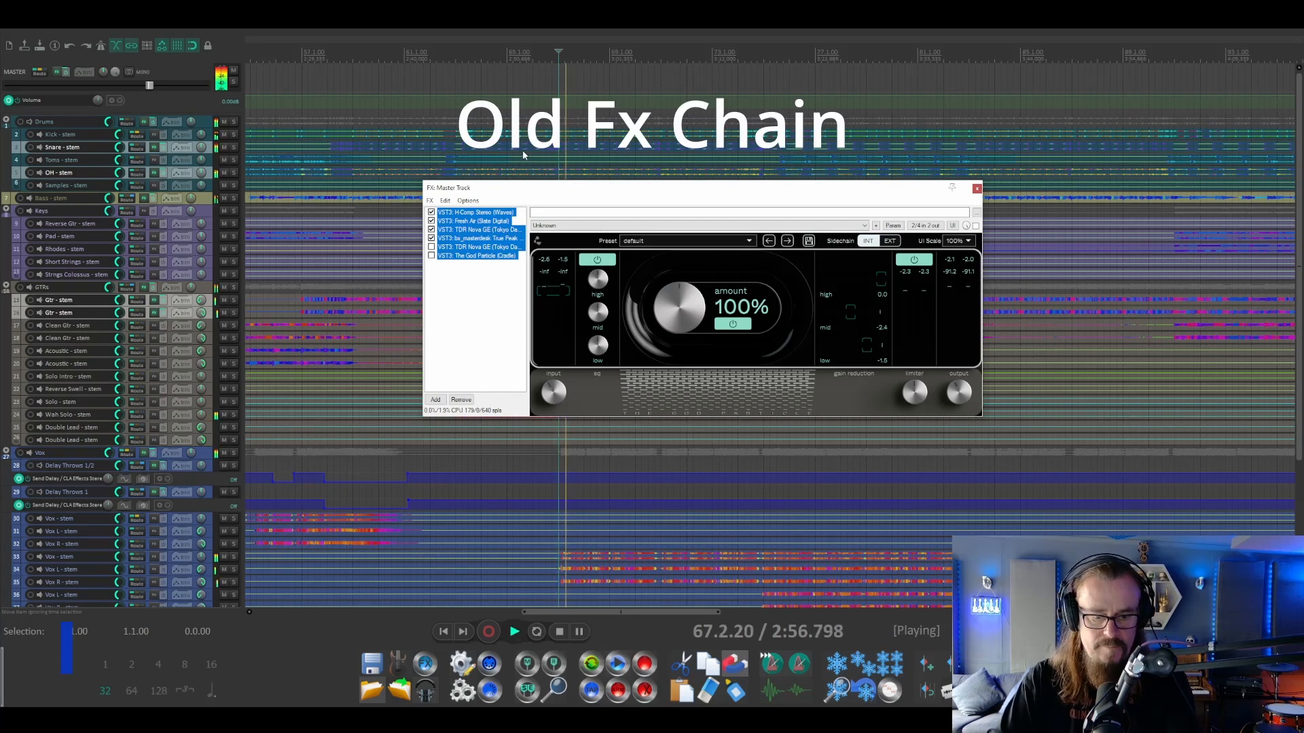
pyautogui.hotkey('ctrl', 'b')
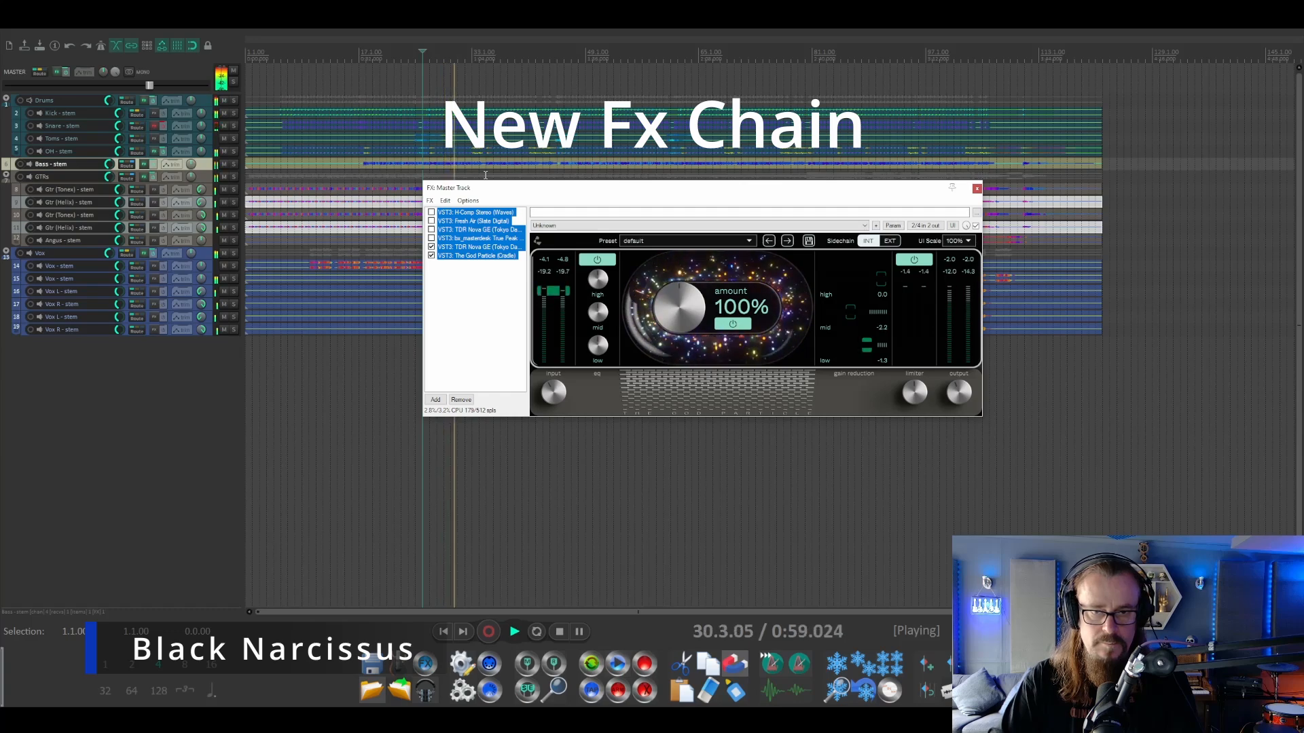
# Step: Toggle the master effects between old and new chains on the song with Tonex and Helix guitars, stopping on the new chain
pyautogui.hotkey('ctrl', 'b')
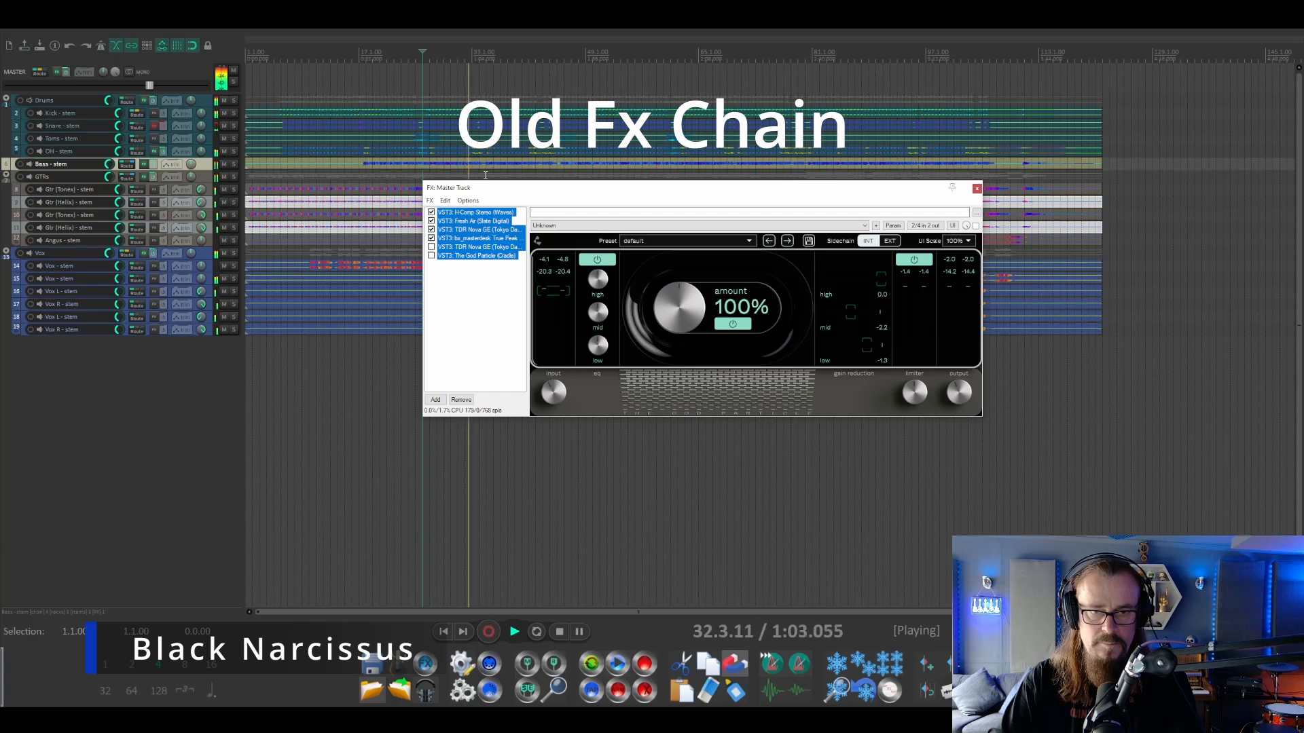
pyautogui.hotkey('ctrl', 'b')
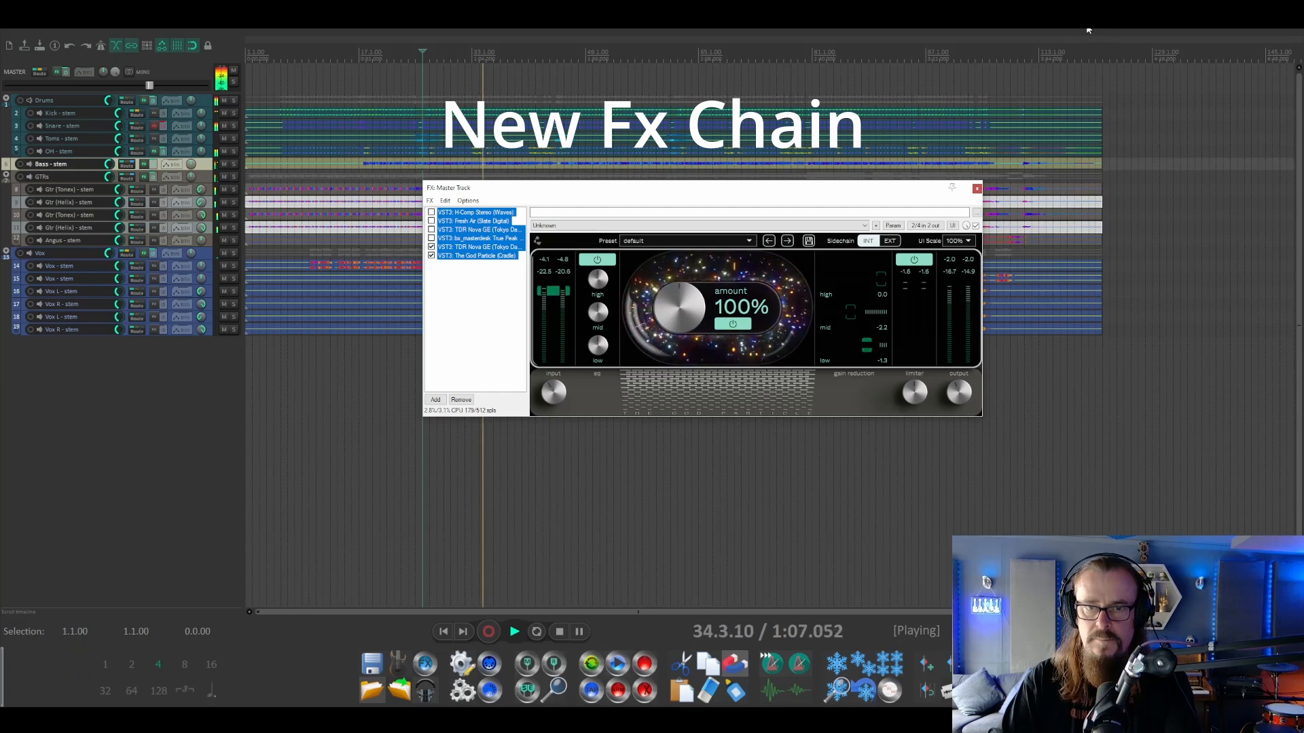
pyautogui.press('space')
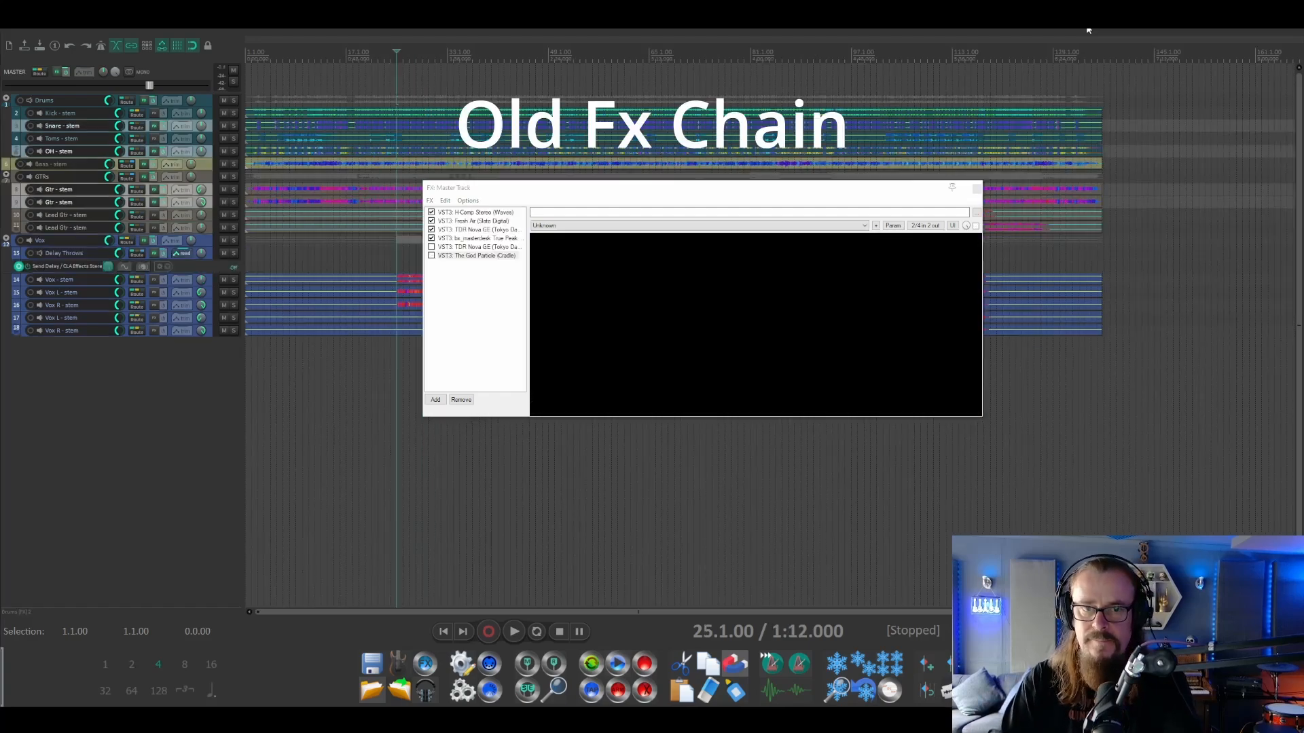
# Step: Play the next song from bar 25, select all master effects, and toggle their bypass, stopping on the new chain
pyautogui.press('space')
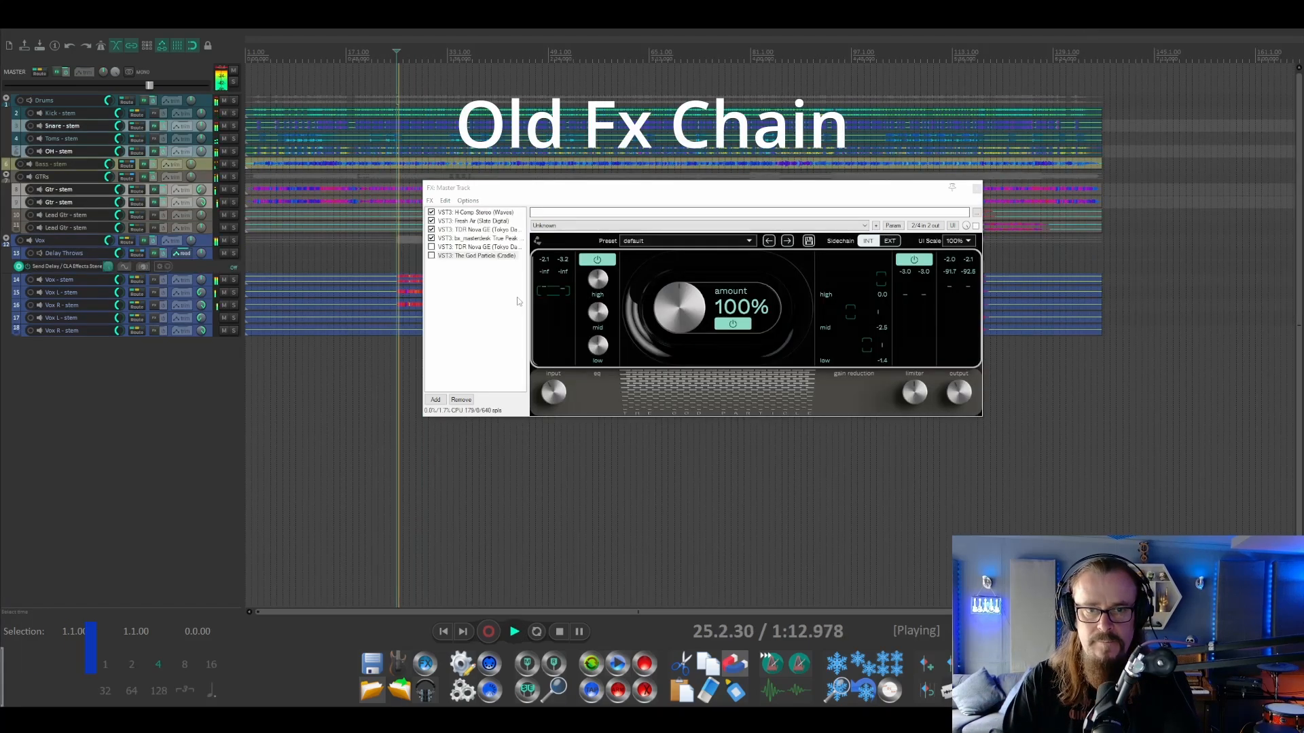
pyautogui.moveTo(449, 290); pyautogui.dragTo(489, 211)
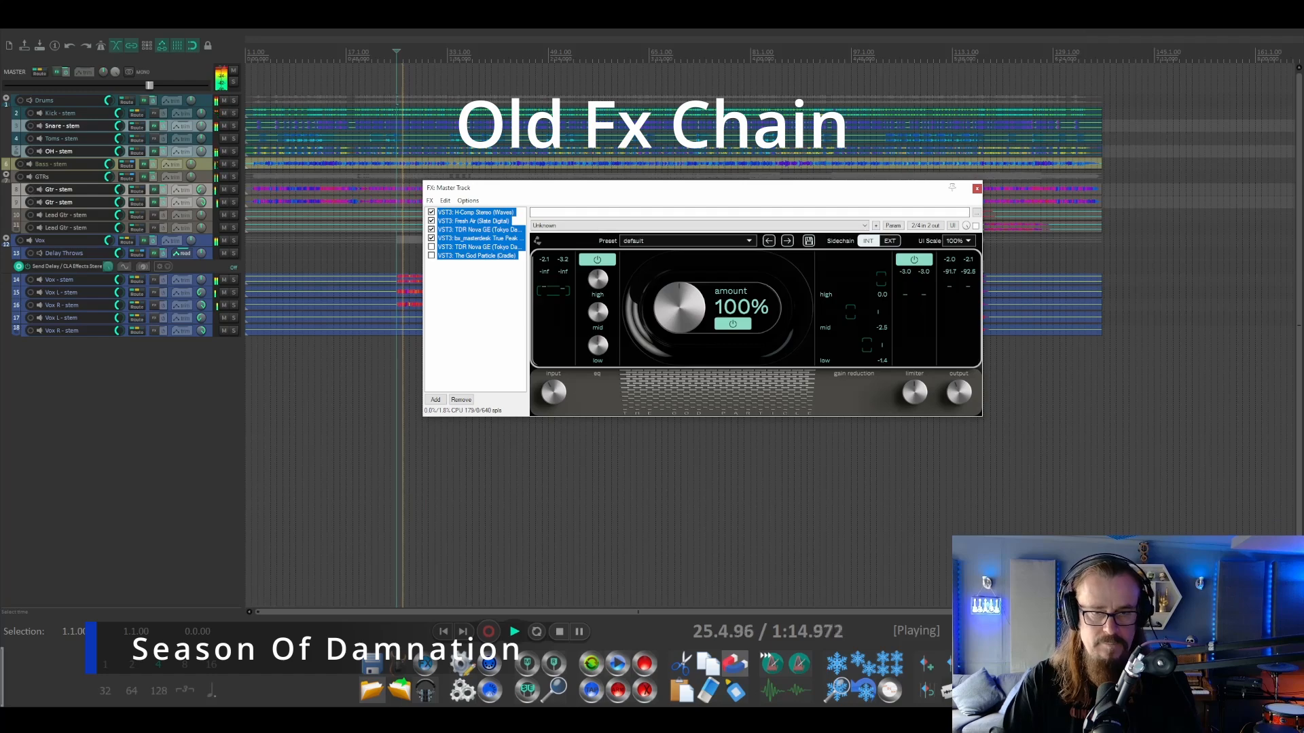
pyautogui.hotkey('ctrl', 'b')
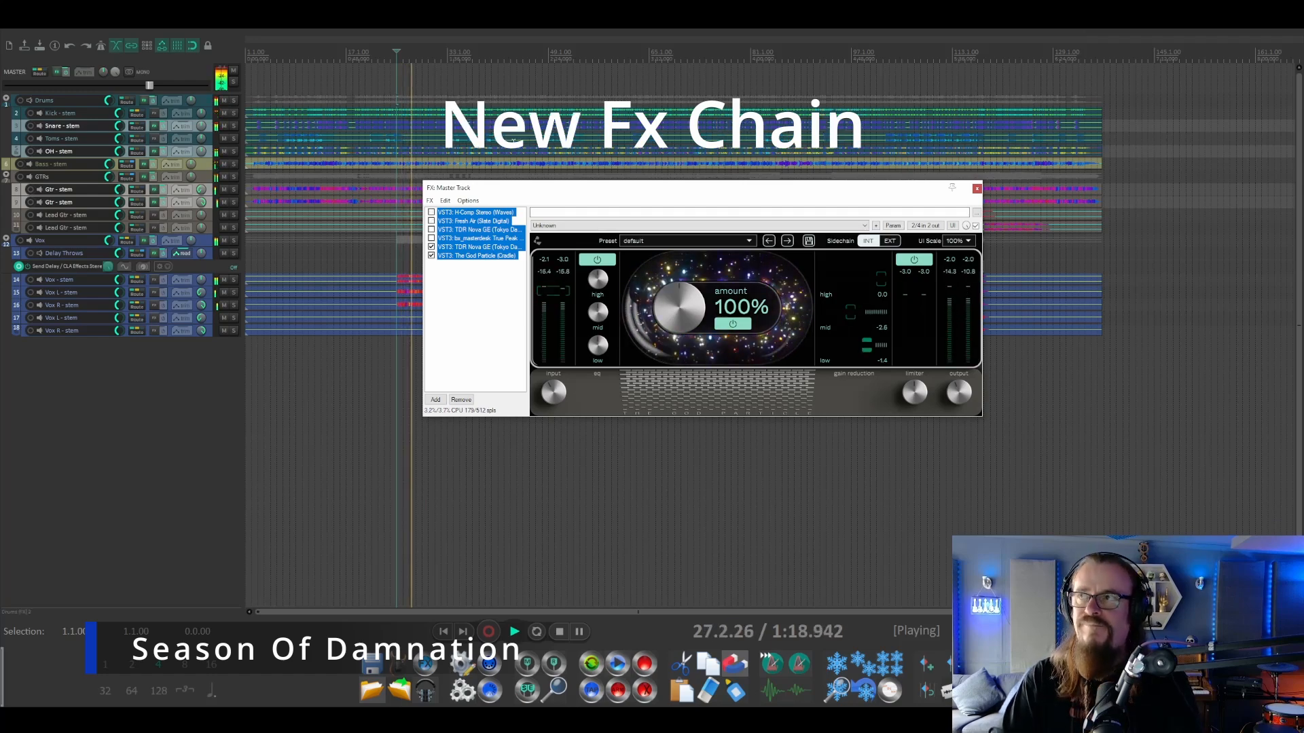
pyautogui.hotkey('ctrl', 'b')
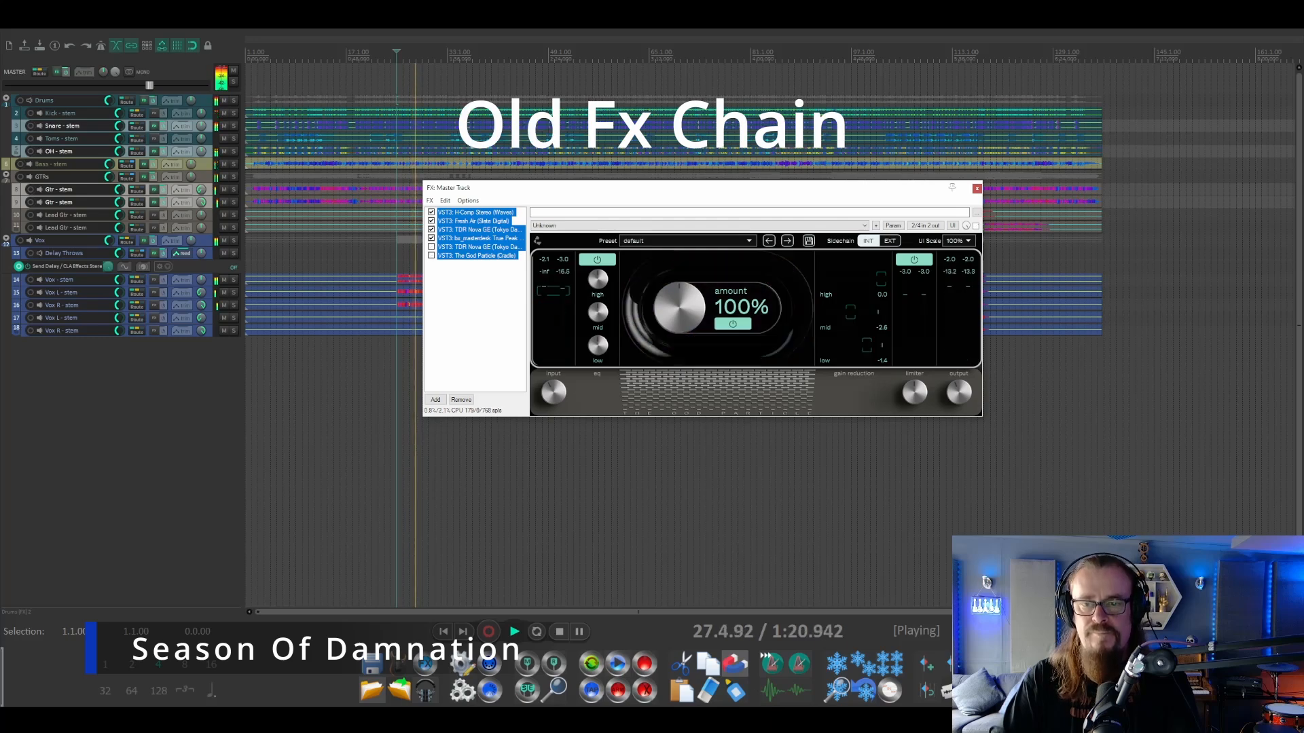
pyautogui.hotkey('ctrl', 'b')
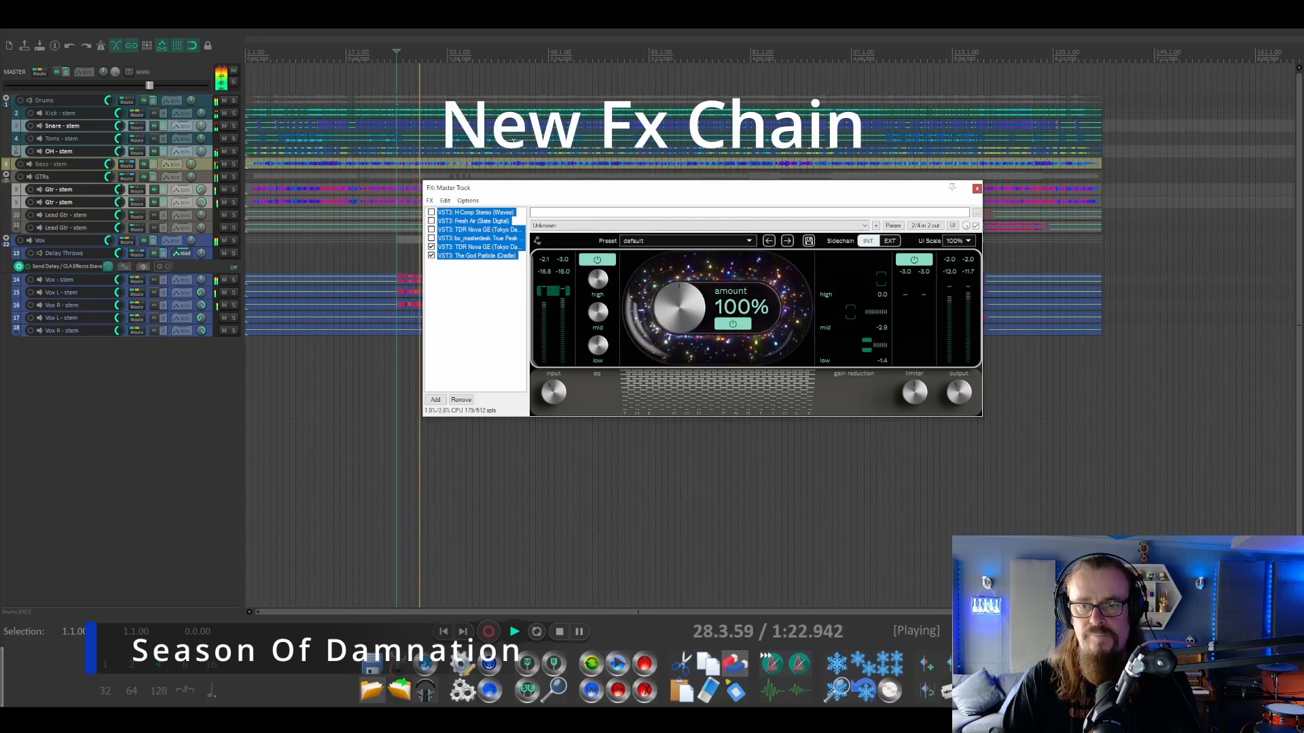
pyautogui.press('space')
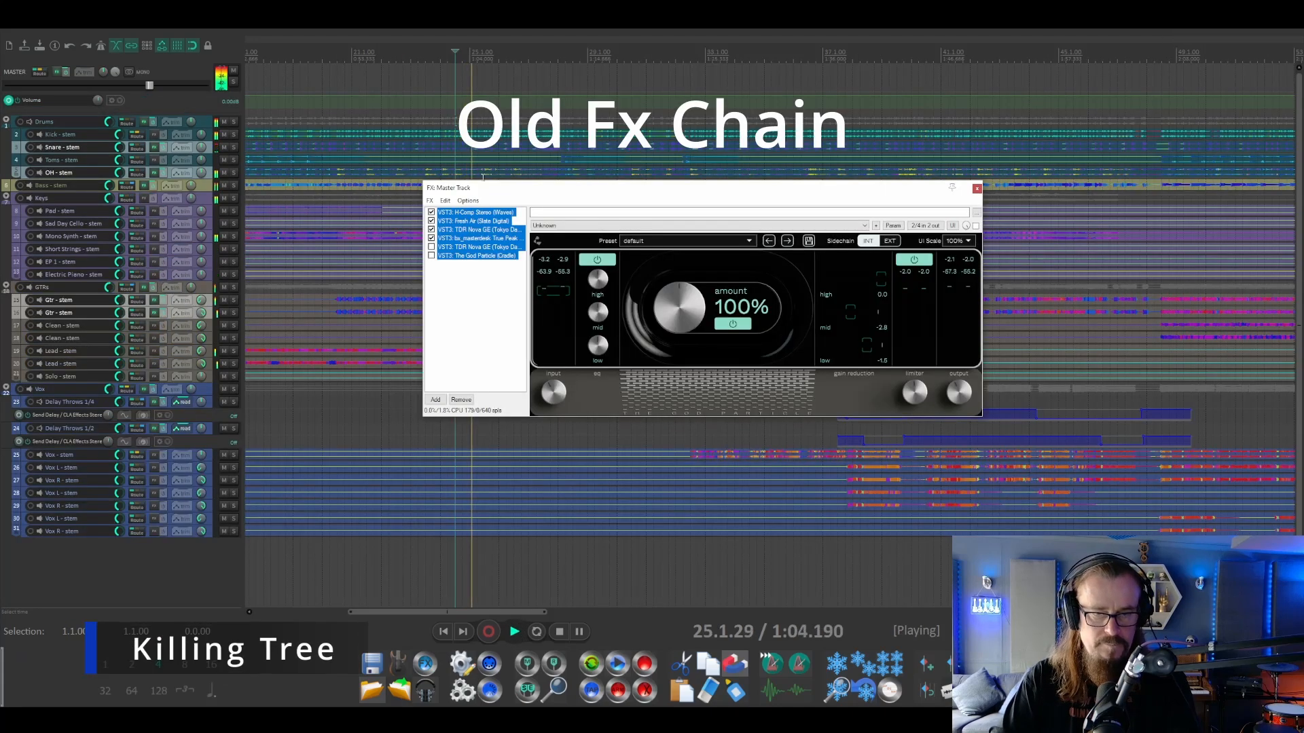
# Step: Switch the song with the Sad Des Cello track to the new master chain, and move on to the next song
pyautogui.hotkey('ctrl', 'b')
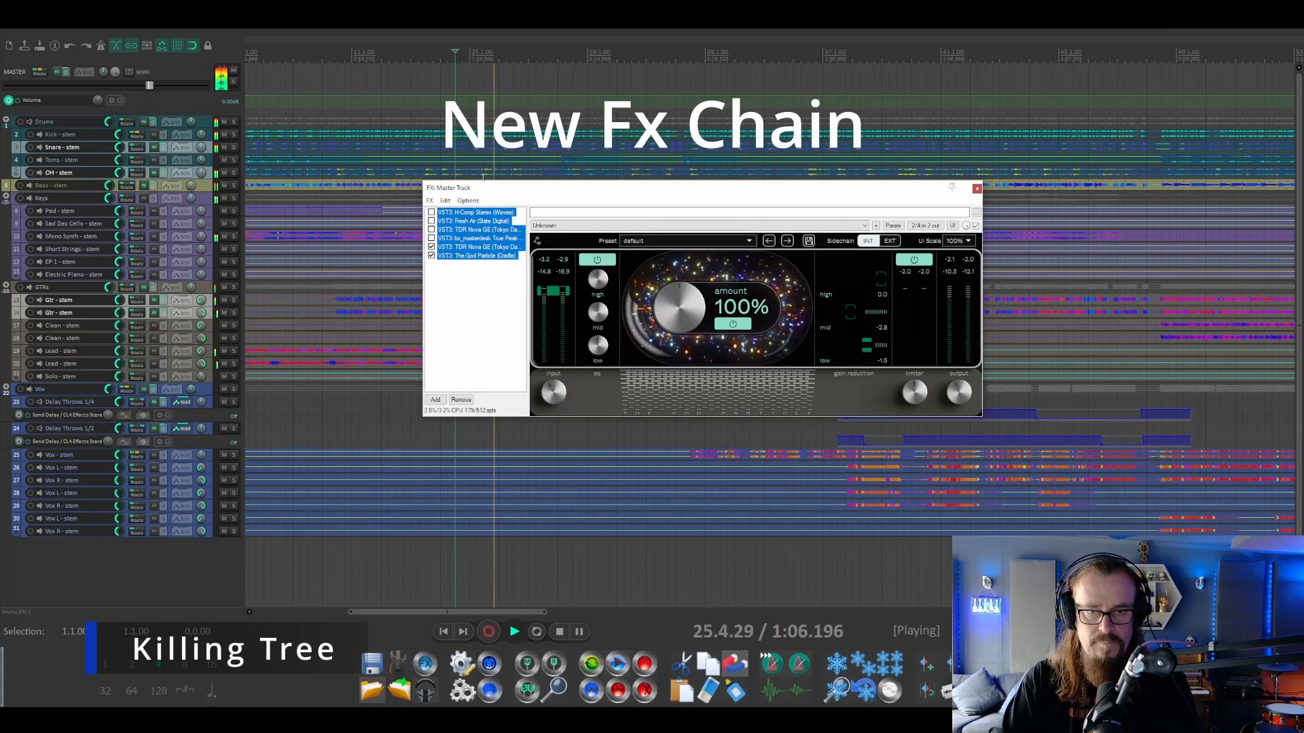
pyautogui.click(1249, 29)
pyautogui.press('space')
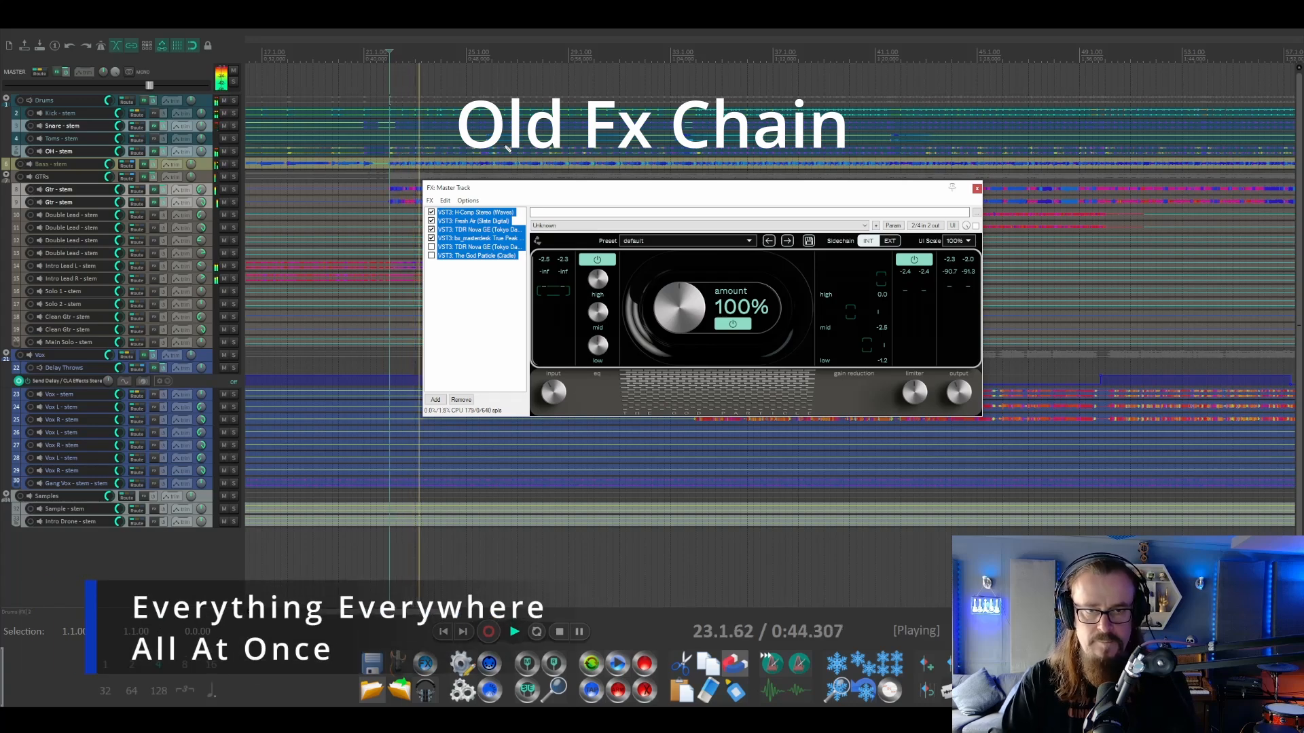
# Step: Compare the old and new master chains on the song with the Gang Vox and Intro Drone tracks, stopping on the new chain
pyautogui.hotkey('ctrl', 'b')
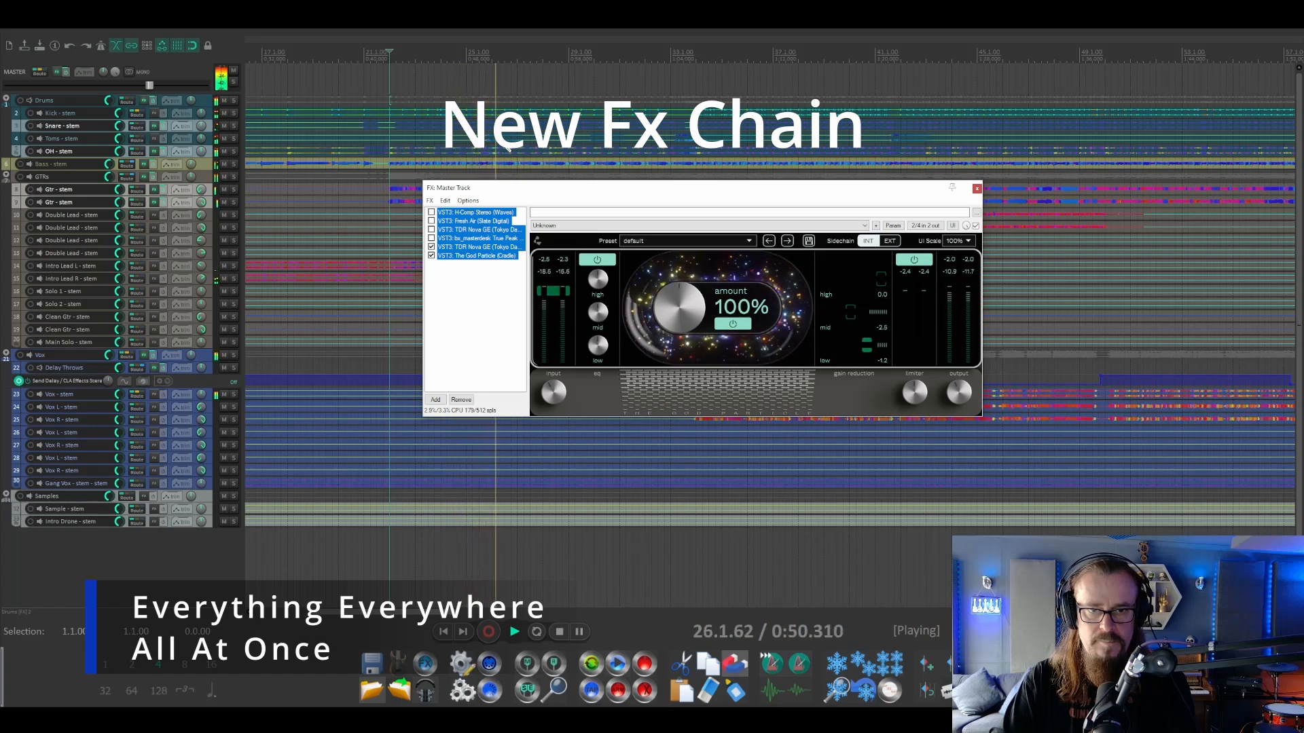
pyautogui.hotkey('ctrl', 'b')
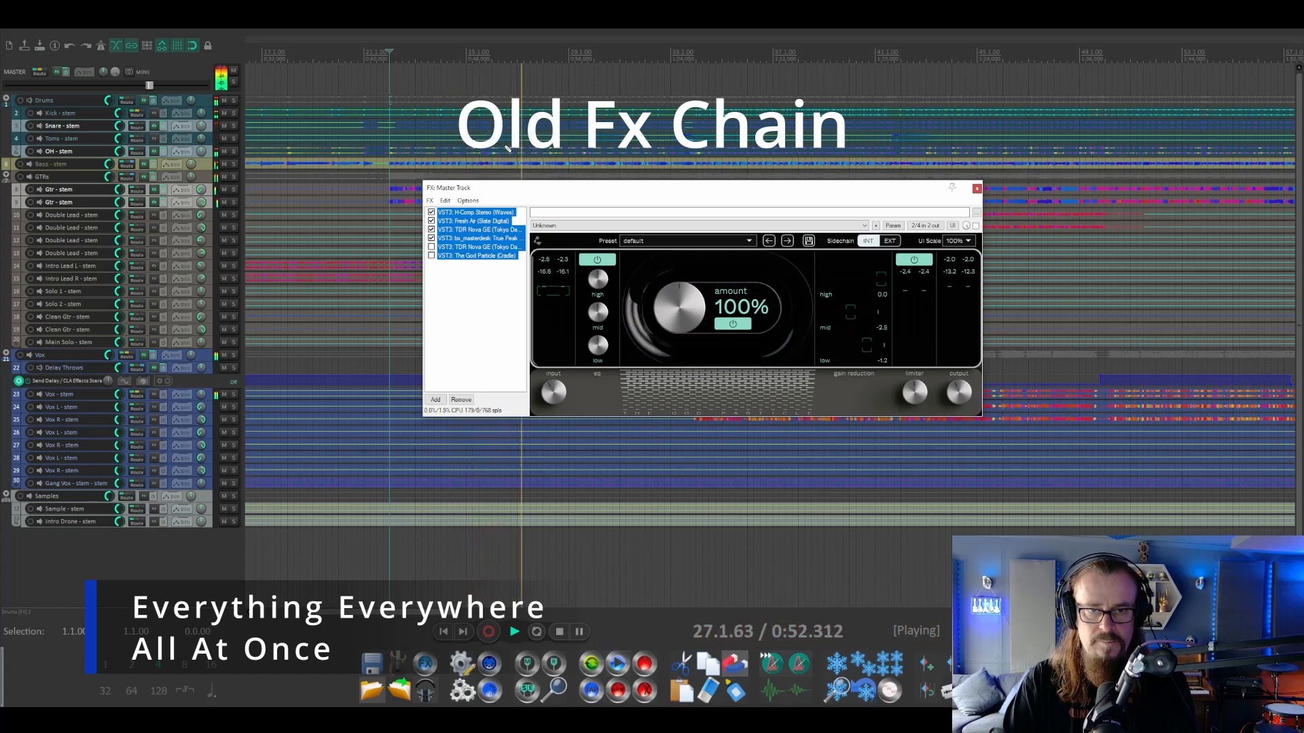
pyautogui.hotkey('ctrl', 'b')
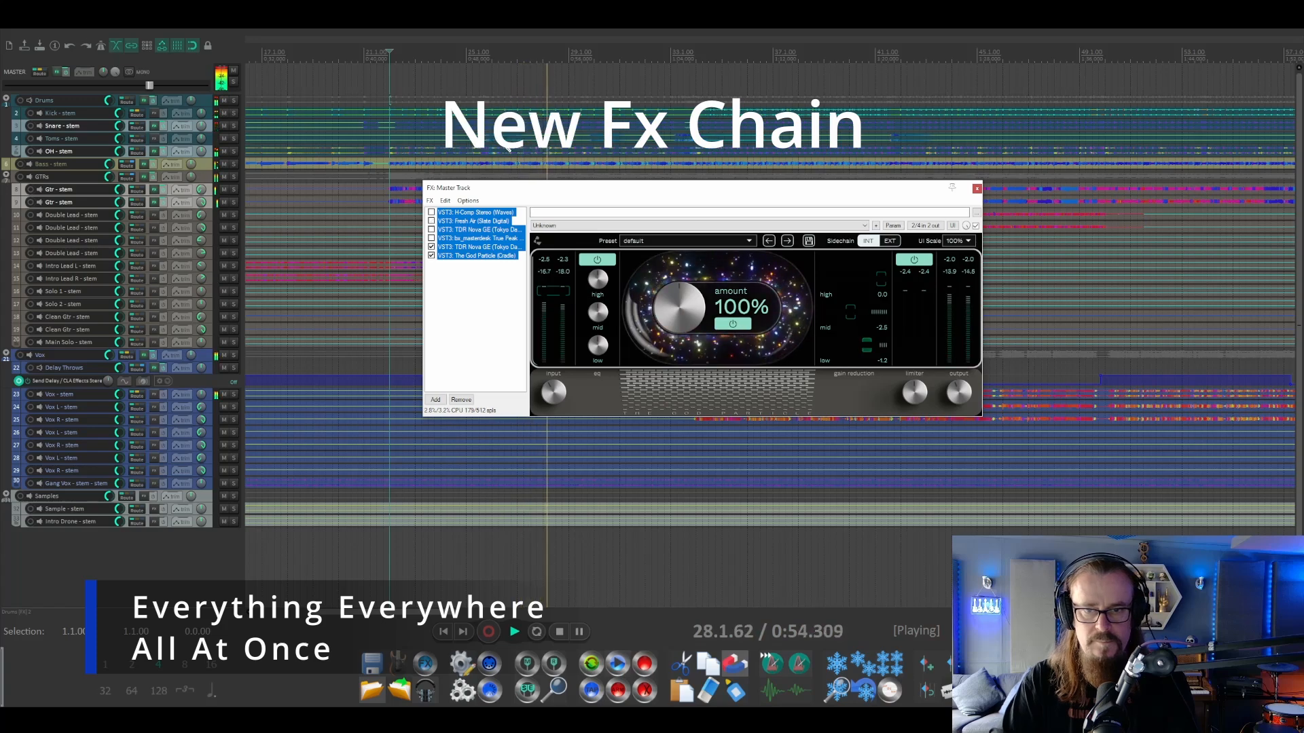
pyautogui.press('space')
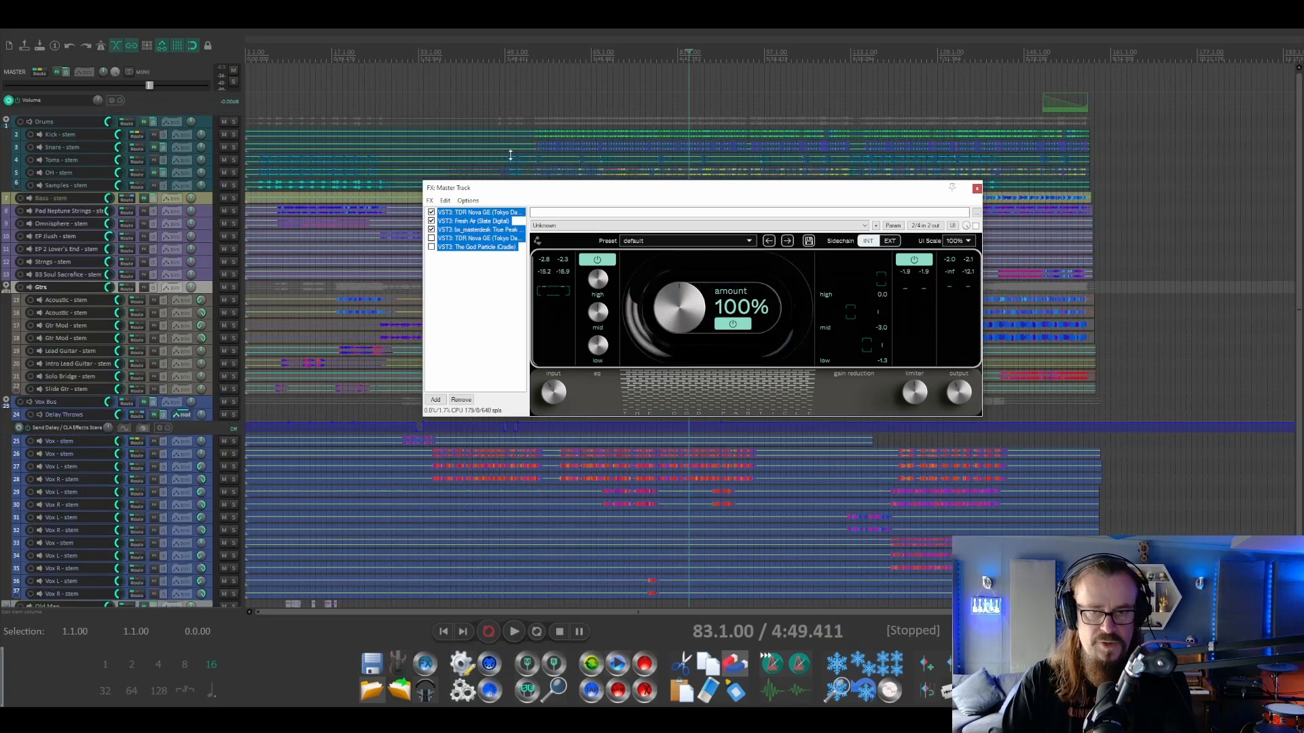
# Step: Play the song with the Delay Throws track from bar 83, toggling between the old and new master chains, and stop on the new chain
pyautogui.press('space')
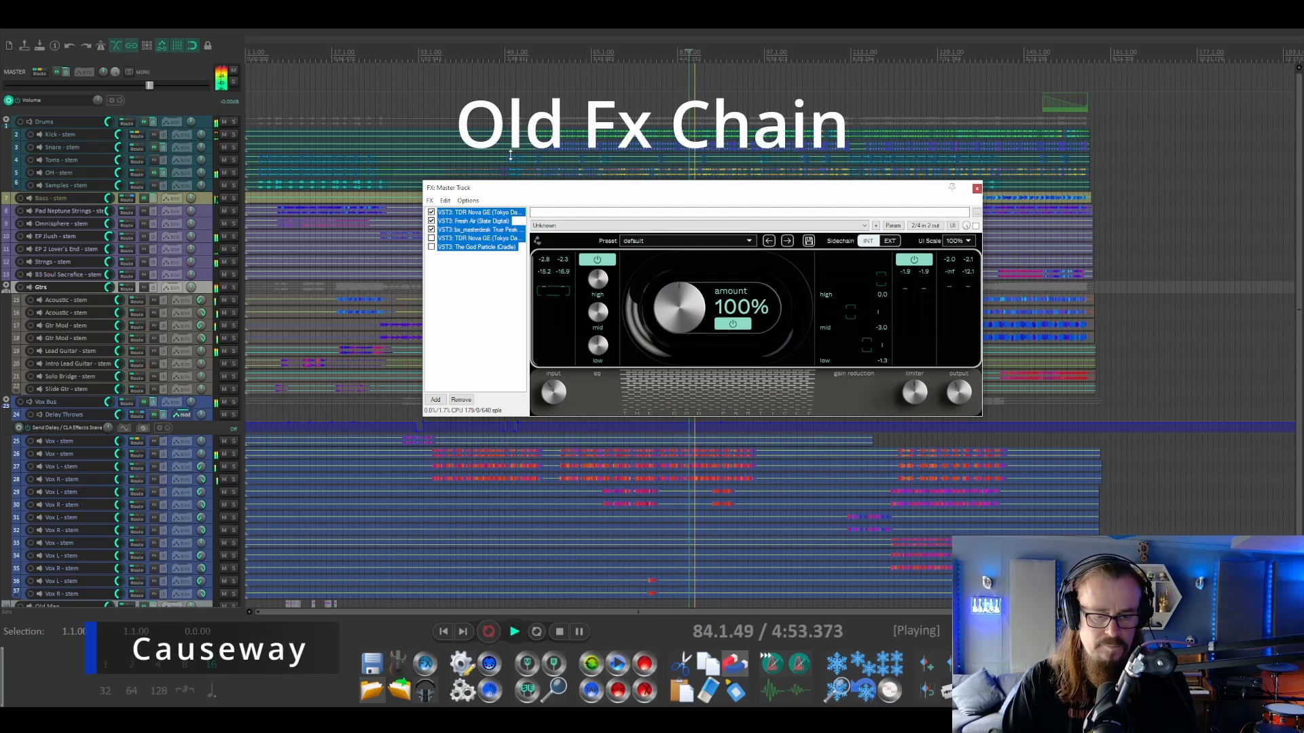
pyautogui.hotkey('ctrl', 'b')
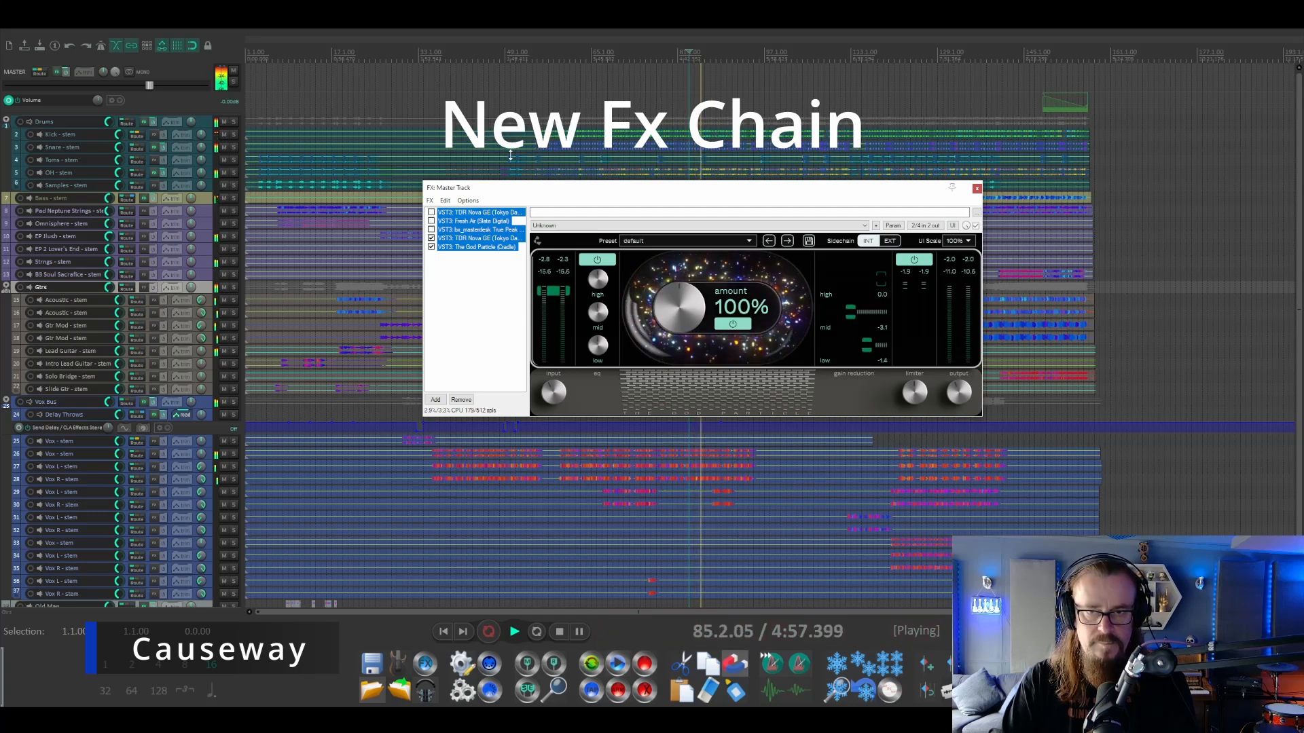
pyautogui.hotkey('ctrl', 'b')
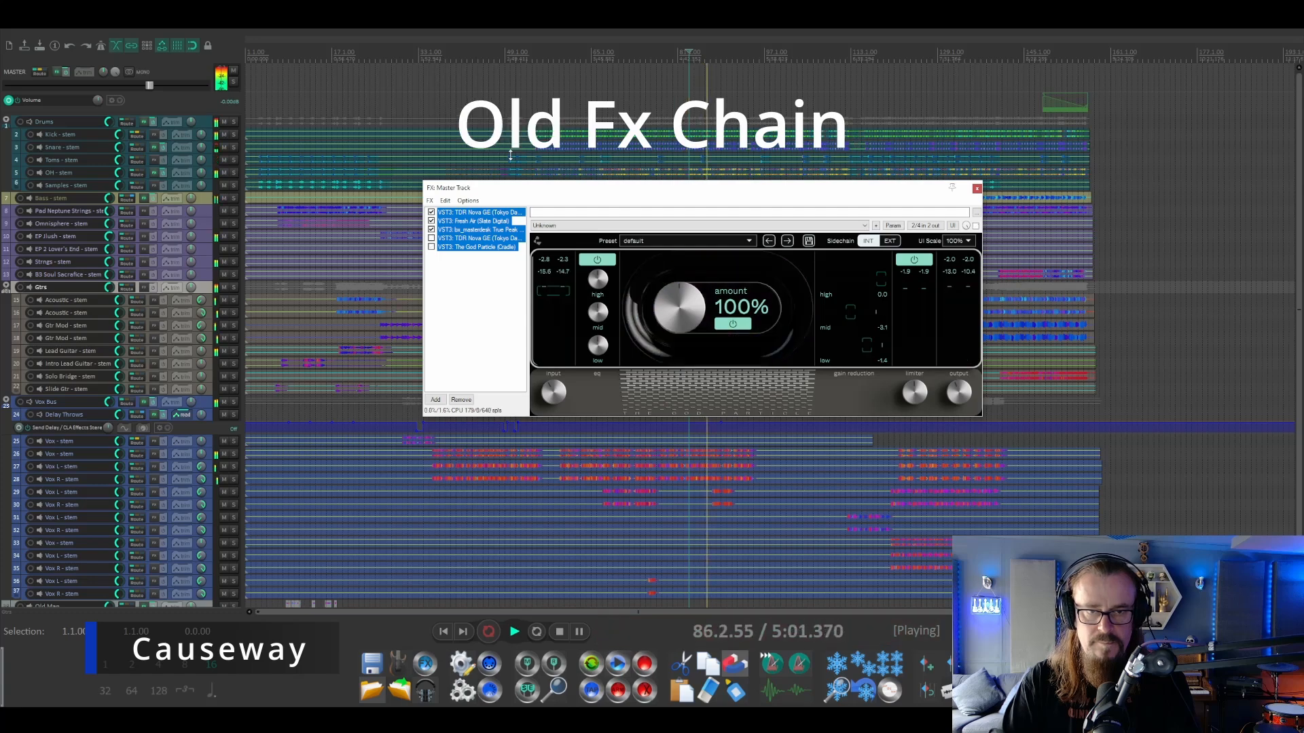
pyautogui.hotkey('ctrl', 'b')
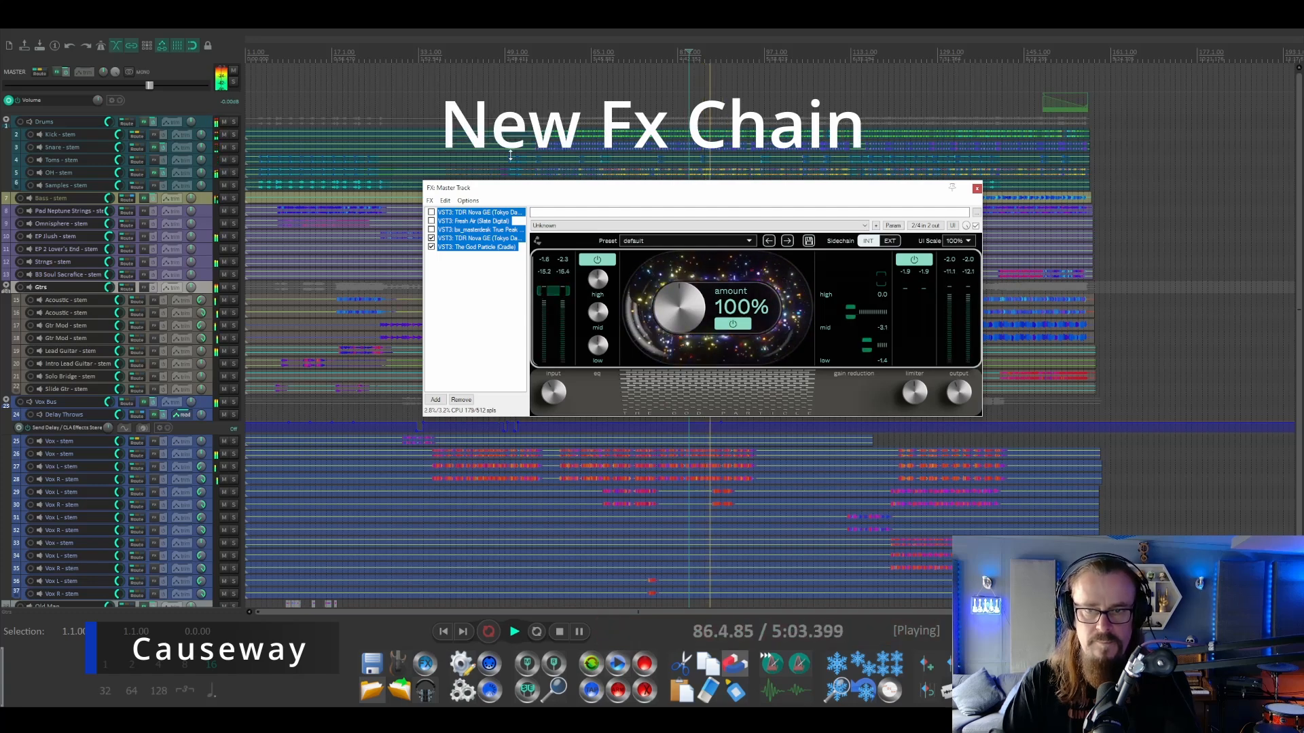
pyautogui.press('space')
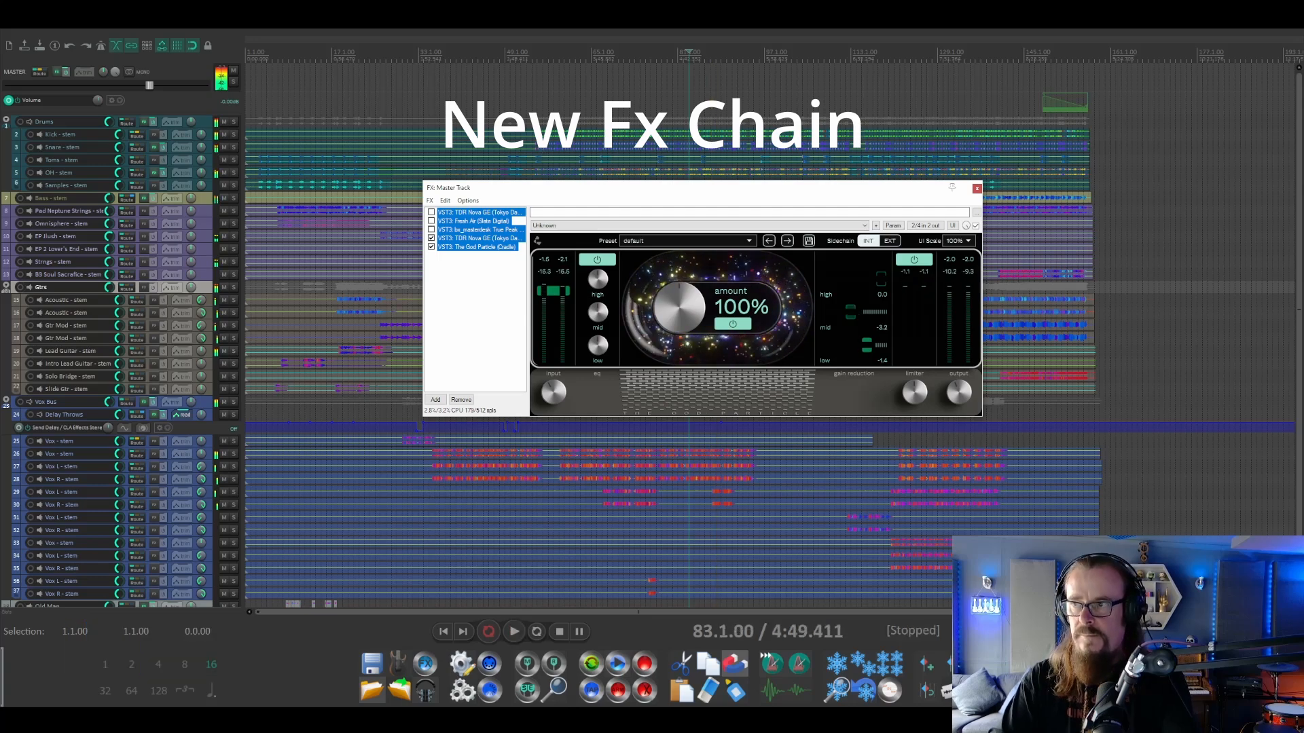
# Step: Move to the song with the Strummer and Classical tracks, play from bar 57, and compare both master chains, stopping on the old chain
pyautogui.hotkey('ctrl', 'Tab')
pyautogui.press('space')
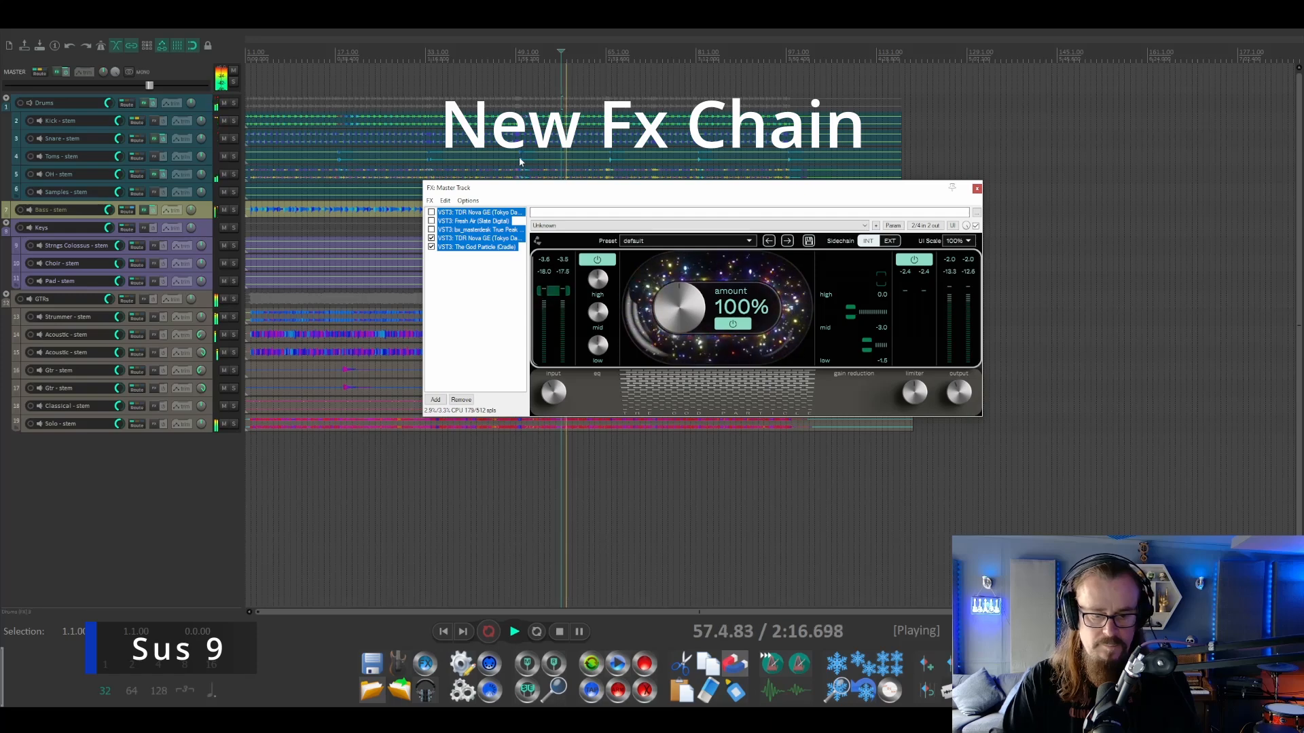
pyautogui.hotkey('ctrl', 'b')
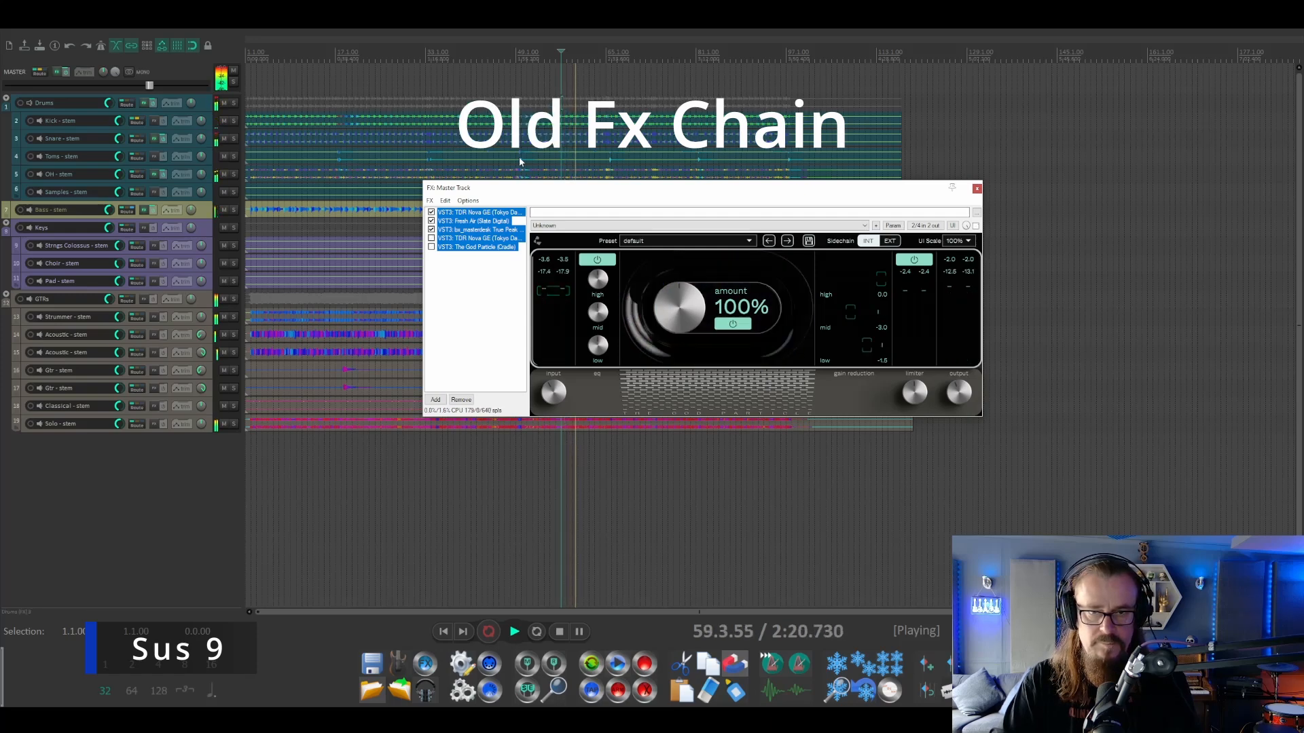
pyautogui.hotkey('ctrl', 'b')
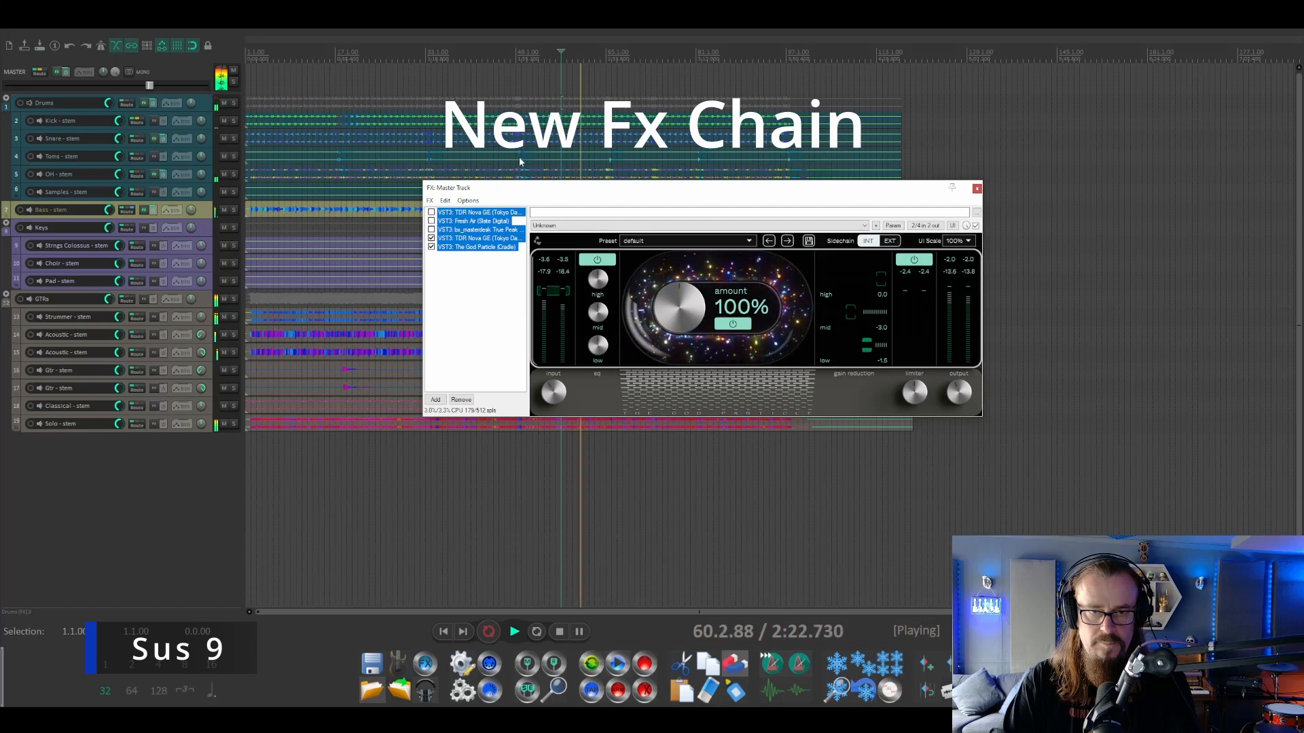
pyautogui.hotkey('ctrl', 'b')
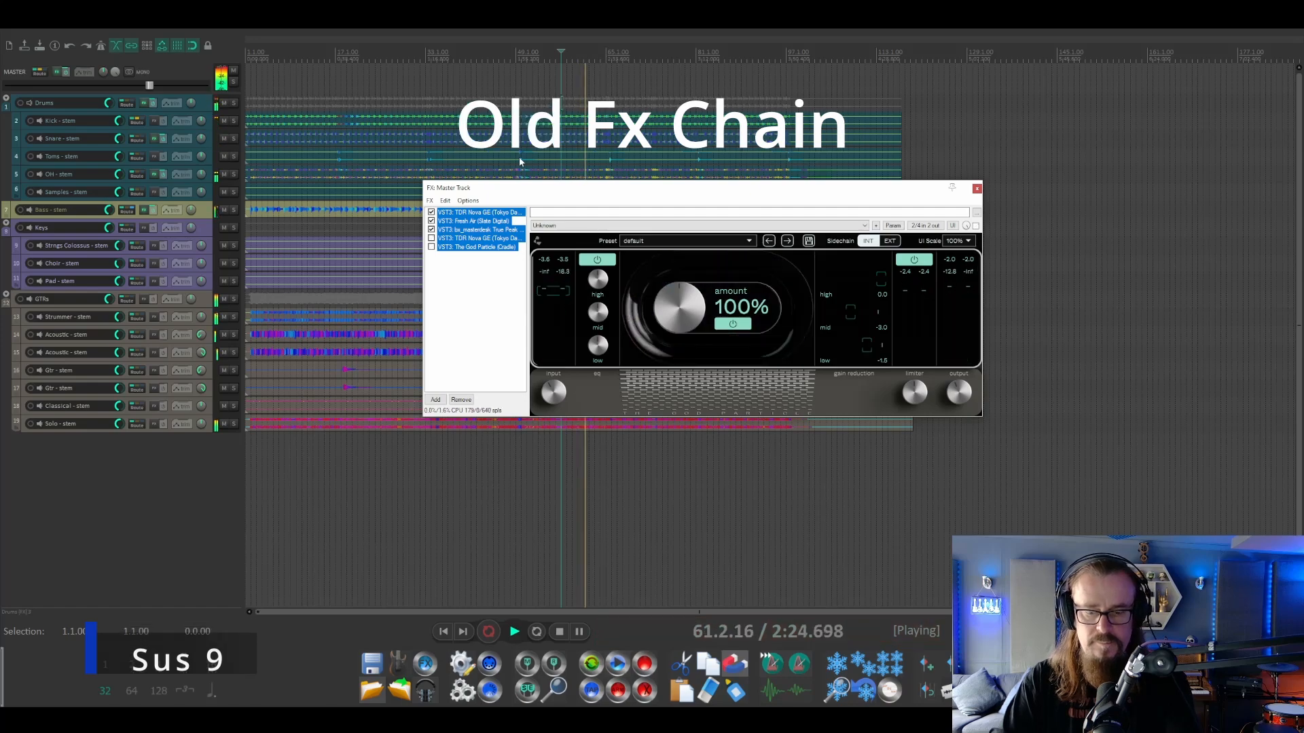
pyautogui.press('space')
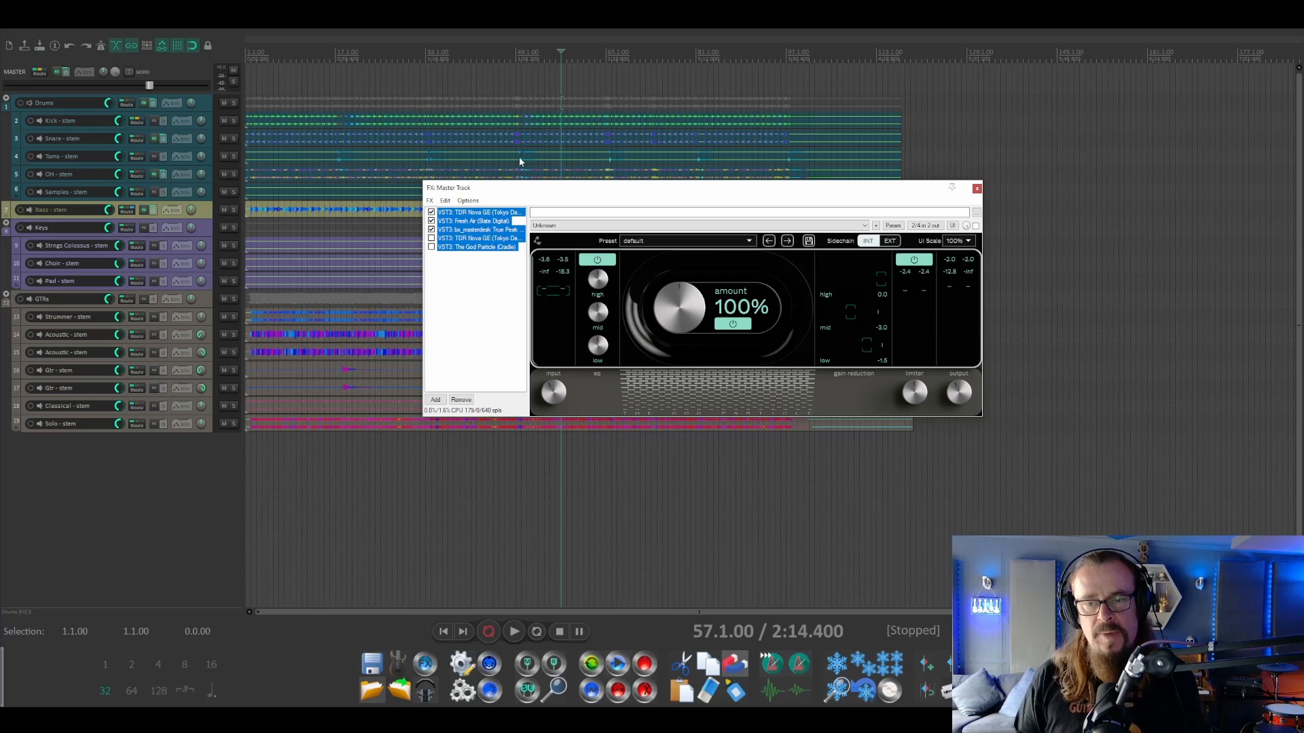